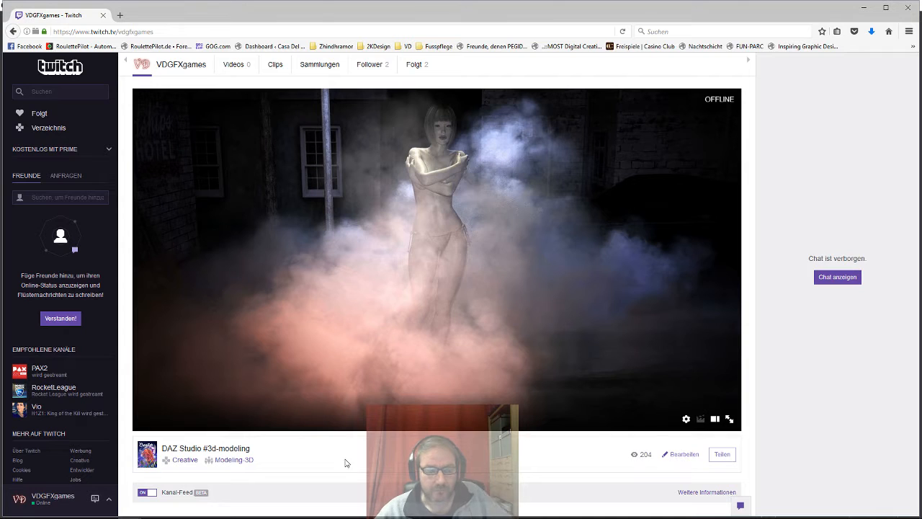
# Step: Reload the channel page to show the chat panel
pyautogui.rightClick(344, 458)
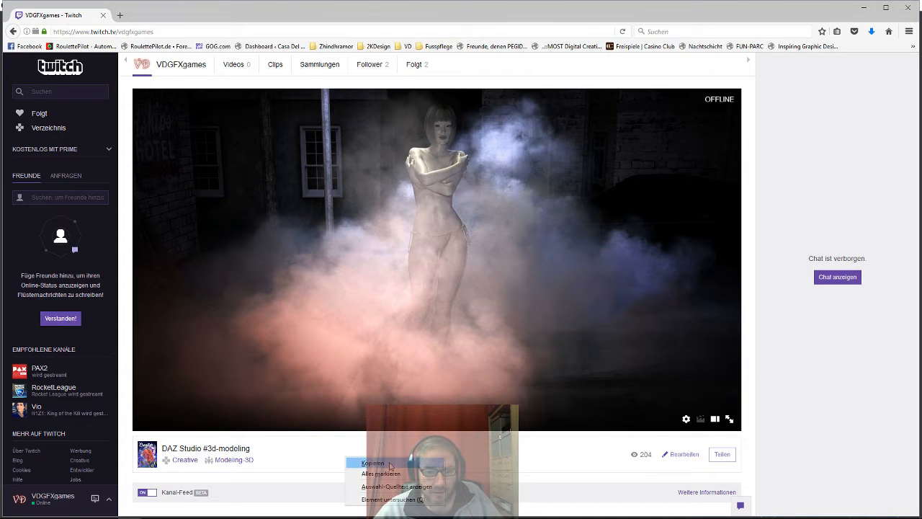
pyautogui.click(622, 31)
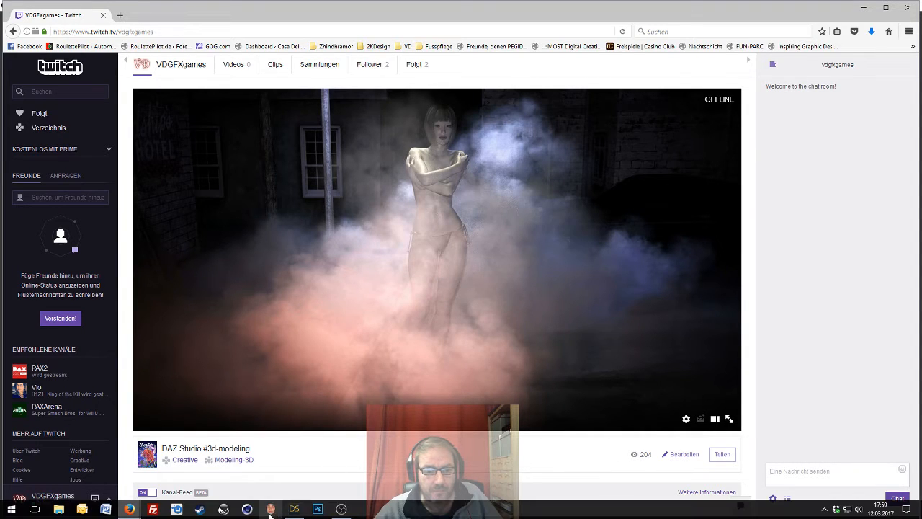
# Step: Check the OBS streaming window and return to the browser
pyautogui.moveTo(128, 509)
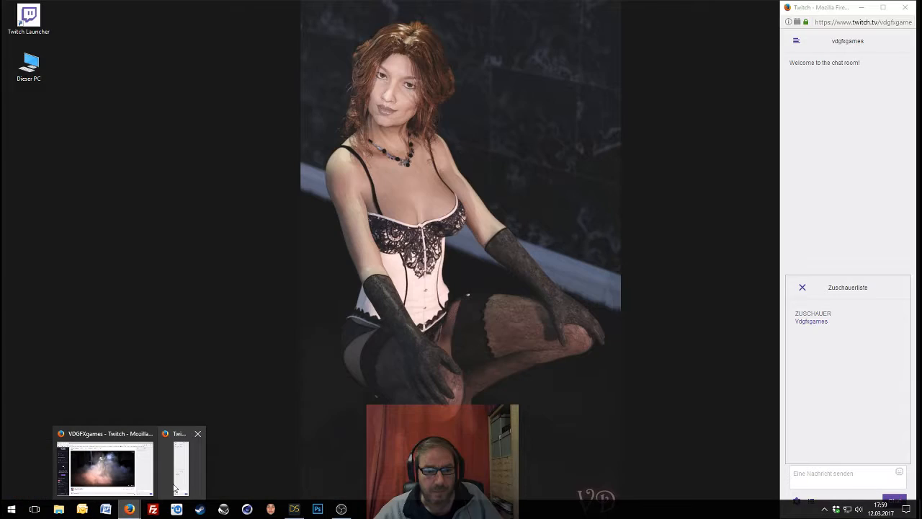
pyautogui.moveTo(173, 490)
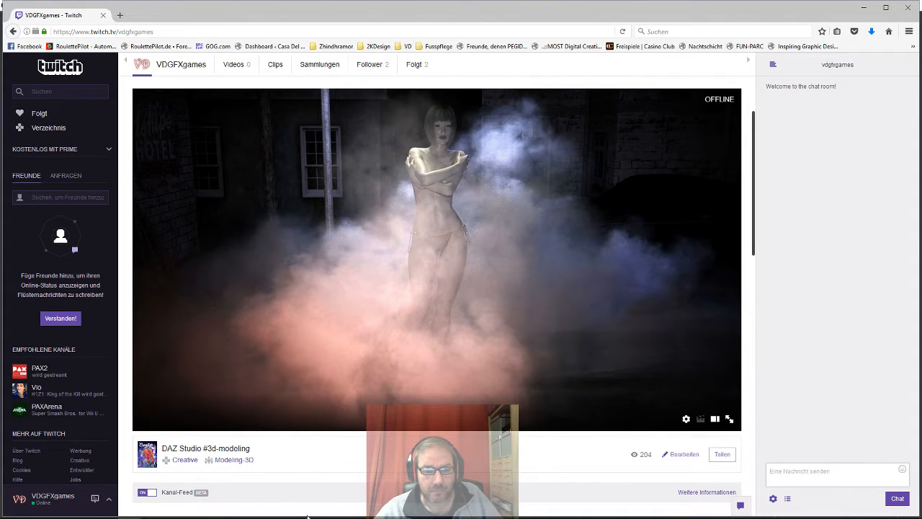
pyautogui.click(340, 509)
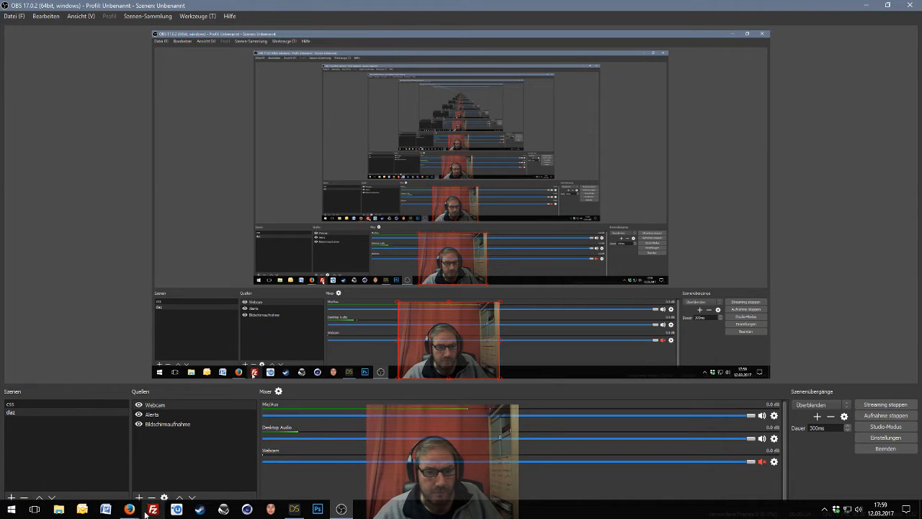
pyautogui.click(105, 465)
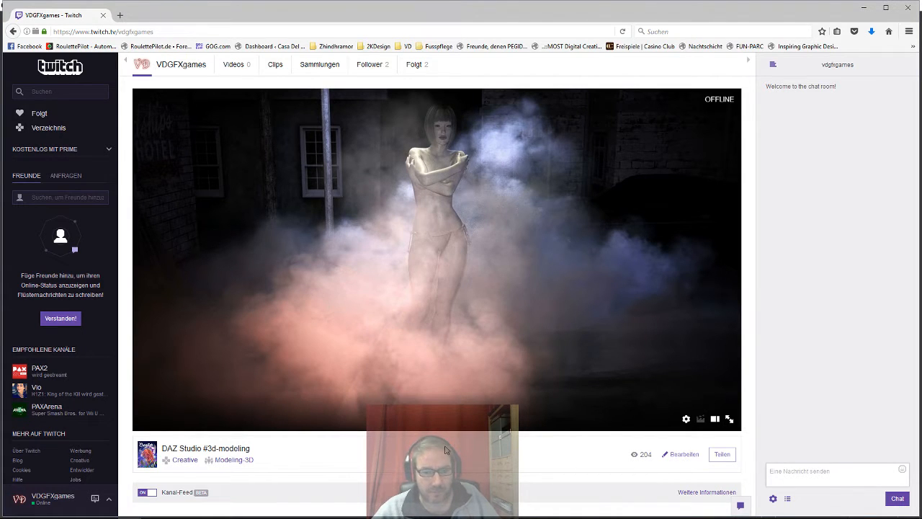
# Step: Refresh the channel page and open its Videos section
pyautogui.press('F5')
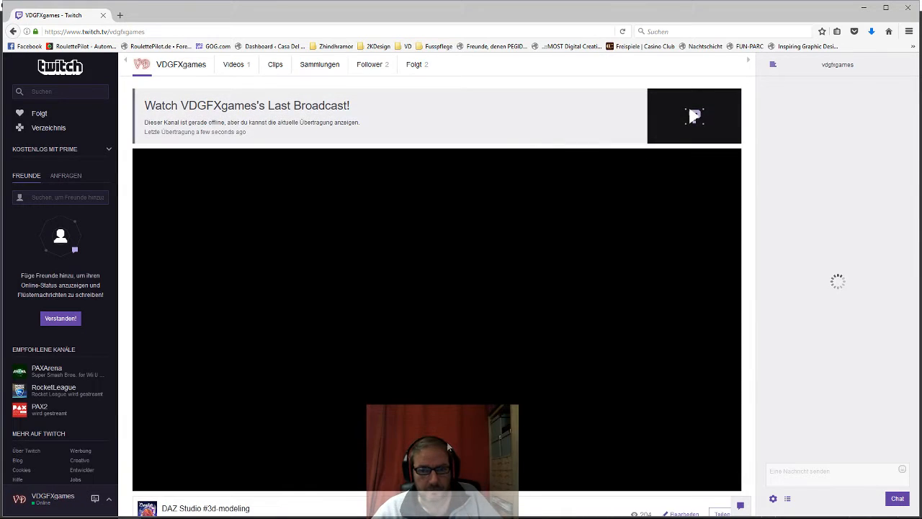
pyautogui.scroll(-1, 452, 392)
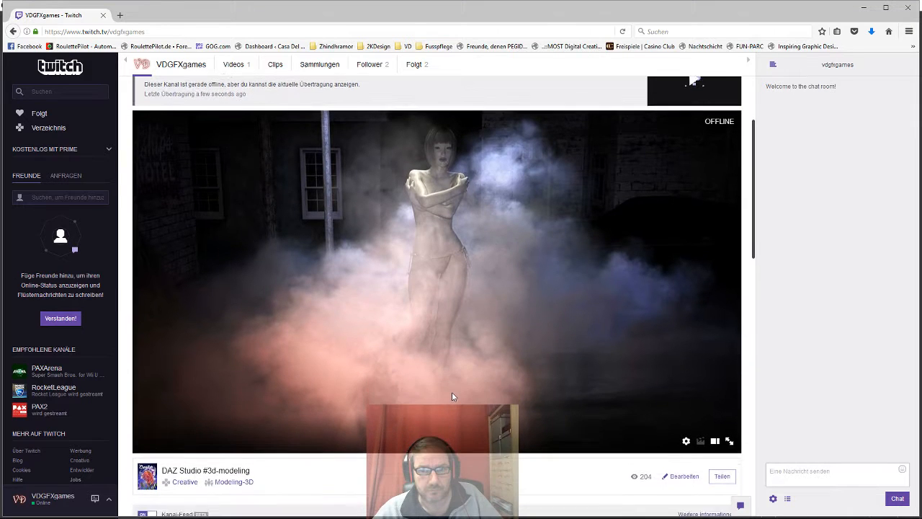
pyautogui.scroll(1, 451, 392)
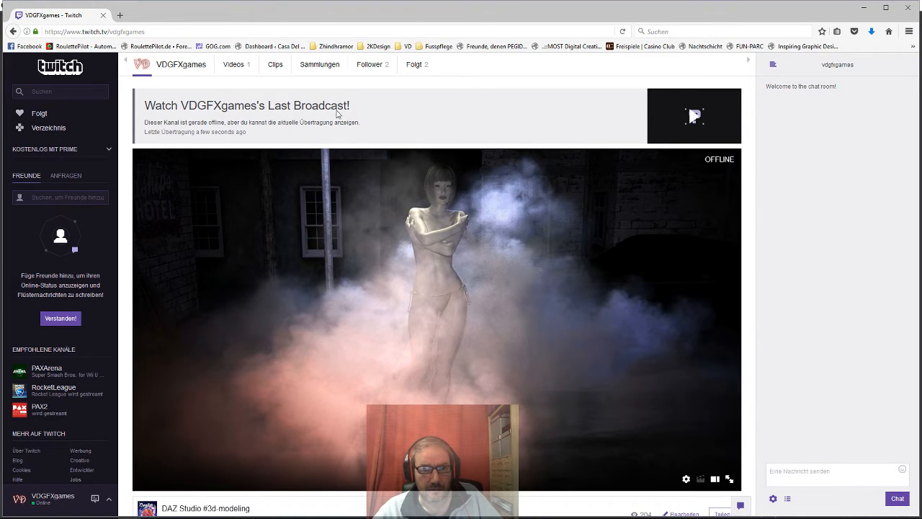
pyautogui.click(237, 68)
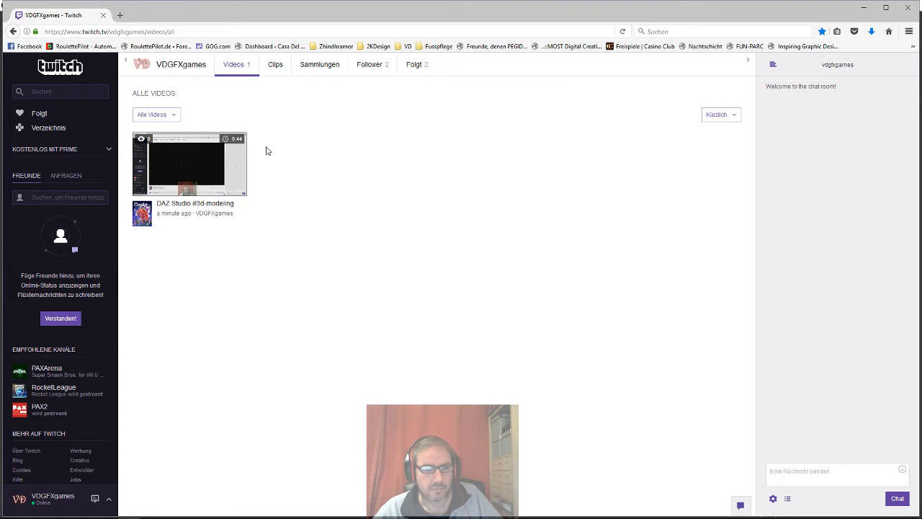
# Step: Open and play the recorded DAZ Studio #3d-modeling broadcast
pyautogui.click(224, 155)
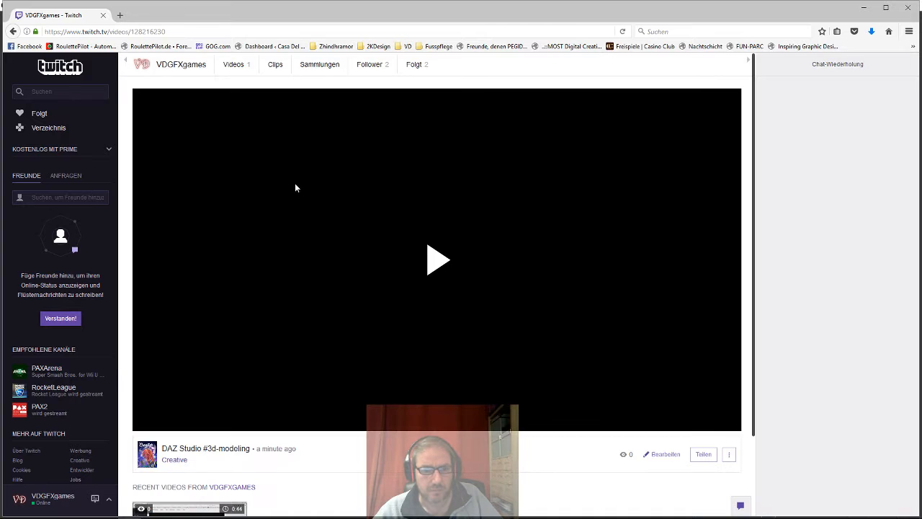
pyautogui.scroll(-2, 338, 286)
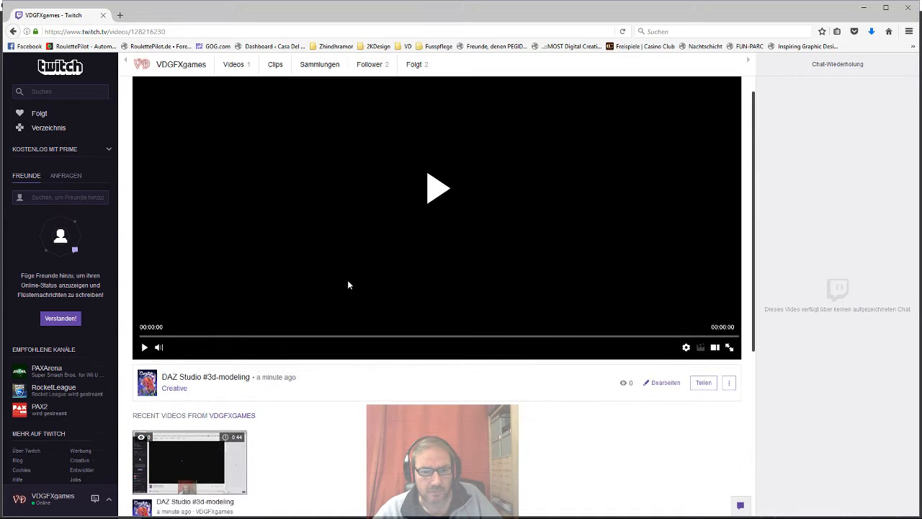
pyautogui.scroll(-3, 347, 282)
pyautogui.scroll(3, 348, 282)
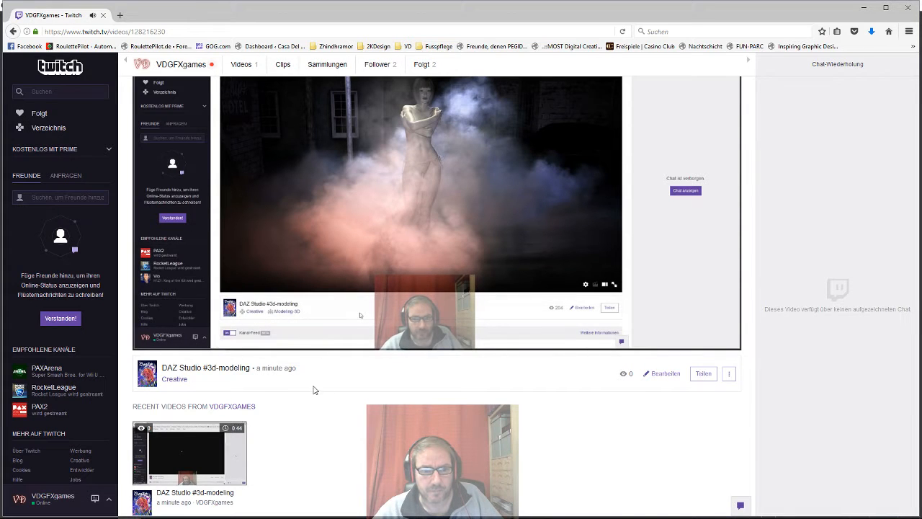
pyautogui.scroll(1, 329, 389)
# Step: Delete the recorded DAZ Studio #3d-modeling broadcast
pyautogui.click(728, 414)
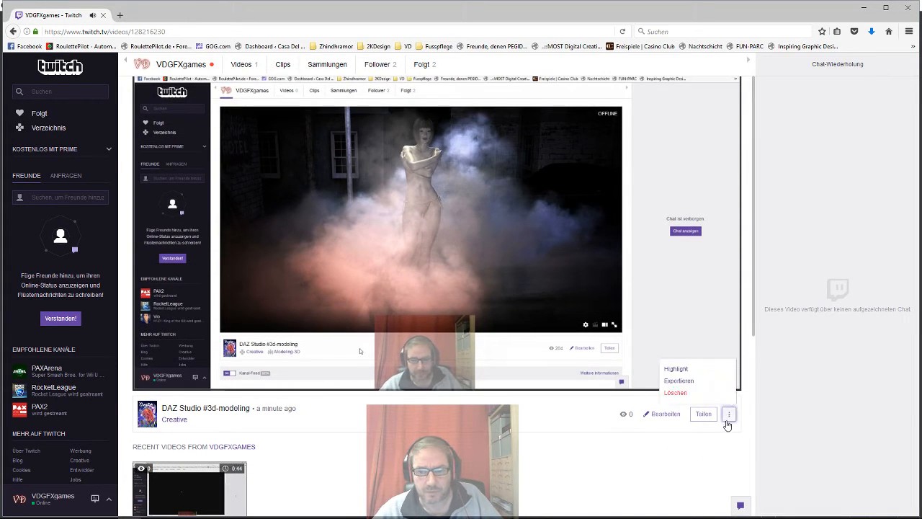
pyautogui.click(675, 393)
pyautogui.click(485, 189)
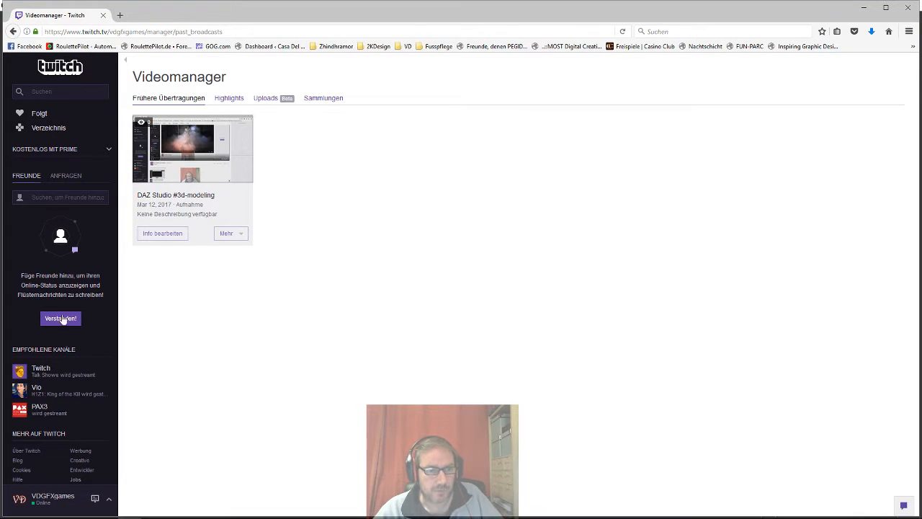
# Step: Open the channel page from the account menu
pyautogui.click(108, 500)
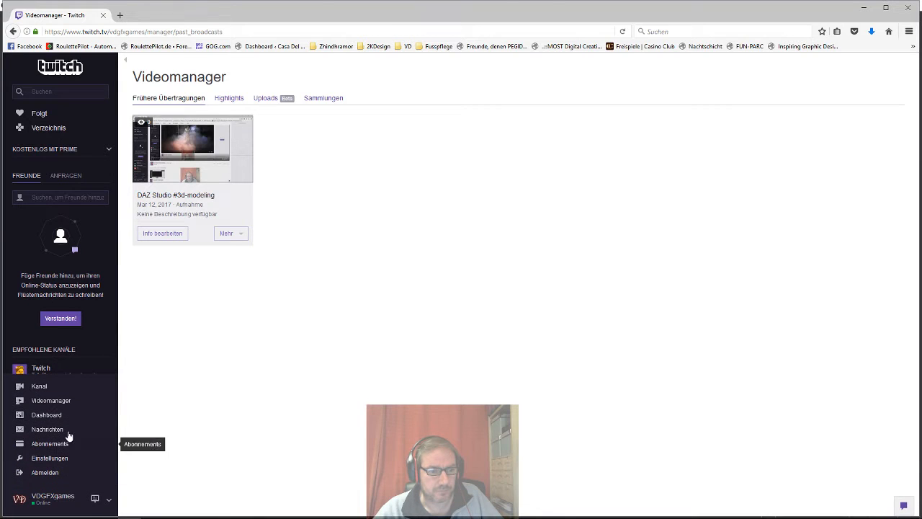
pyautogui.click(50, 390)
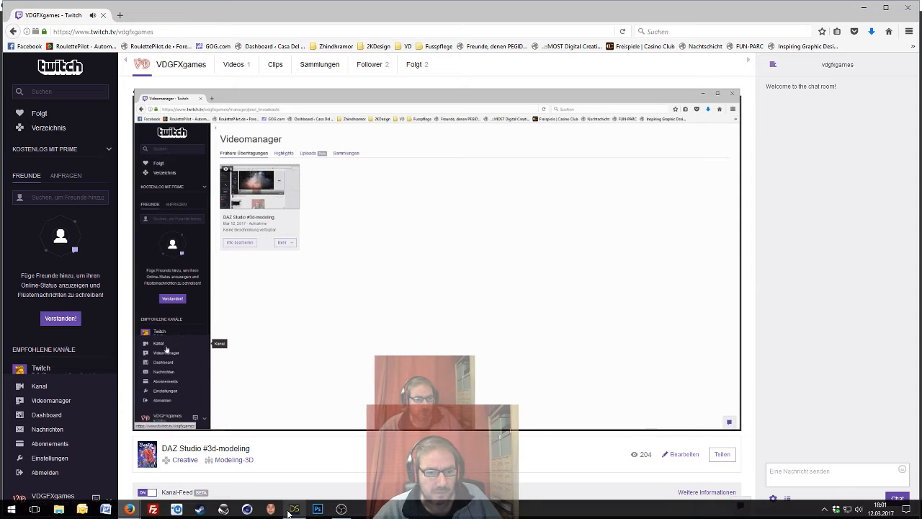
# Step: Switch to the DAZ Studio window
pyautogui.click(294, 509)
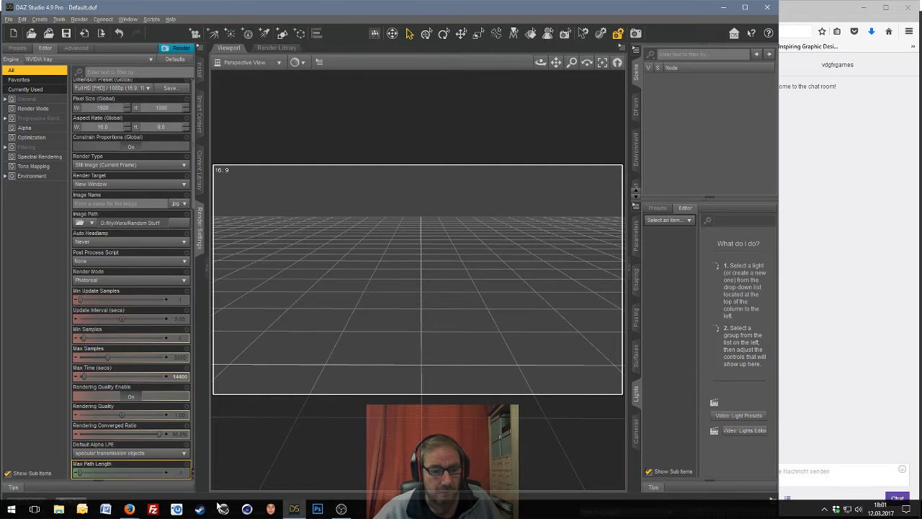
pyautogui.moveTo(129, 509)
pyautogui.click(120, 468)
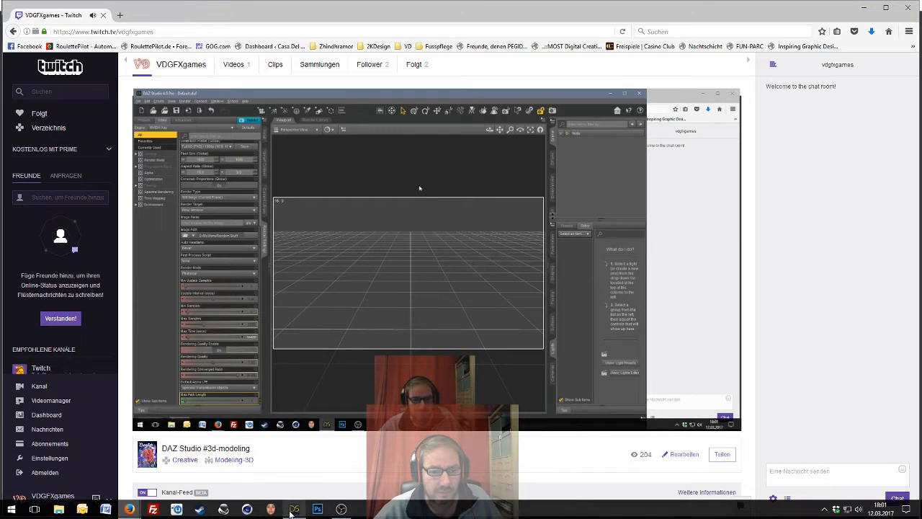
pyautogui.click(294, 508)
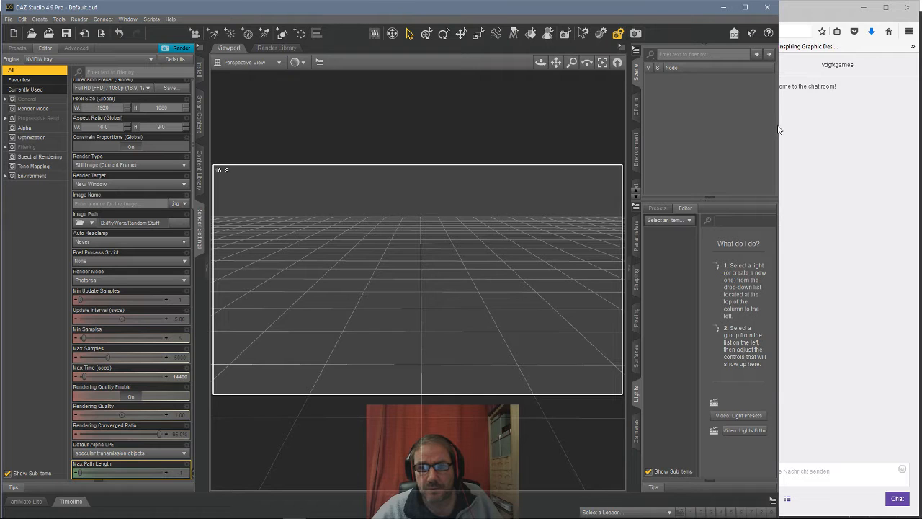
# Step: Arrange the DAZ Studio window and the browser chat window side by side
pyautogui.moveTo(781, 114); pyautogui.dragTo(750, 132)
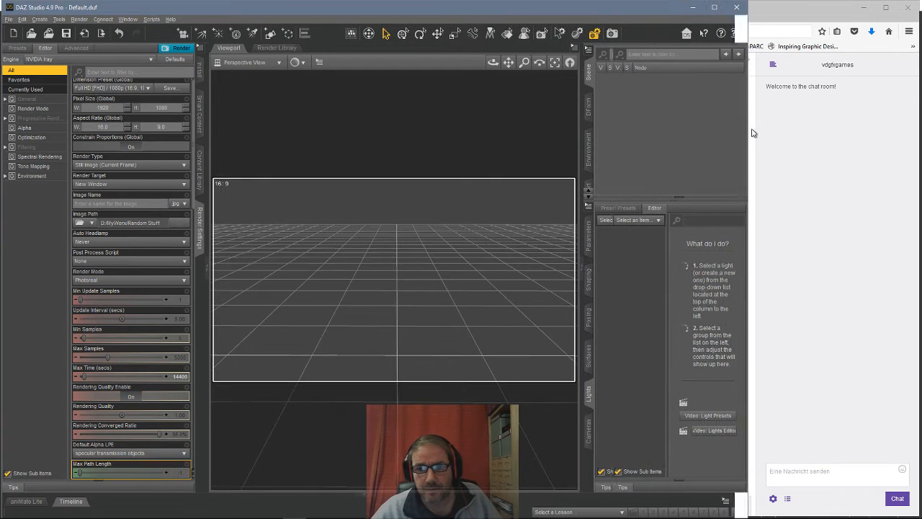
pyautogui.click(863, 7)
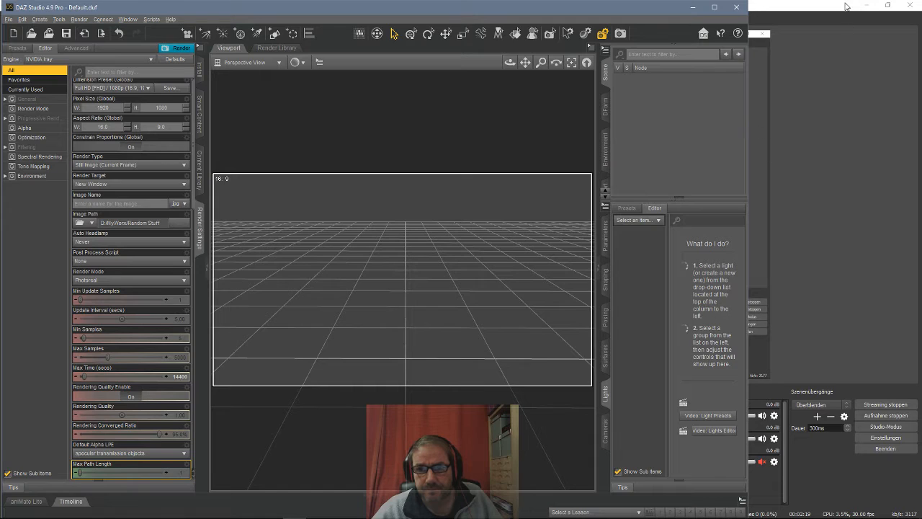
pyautogui.click(846, 6)
pyautogui.click(866, 7)
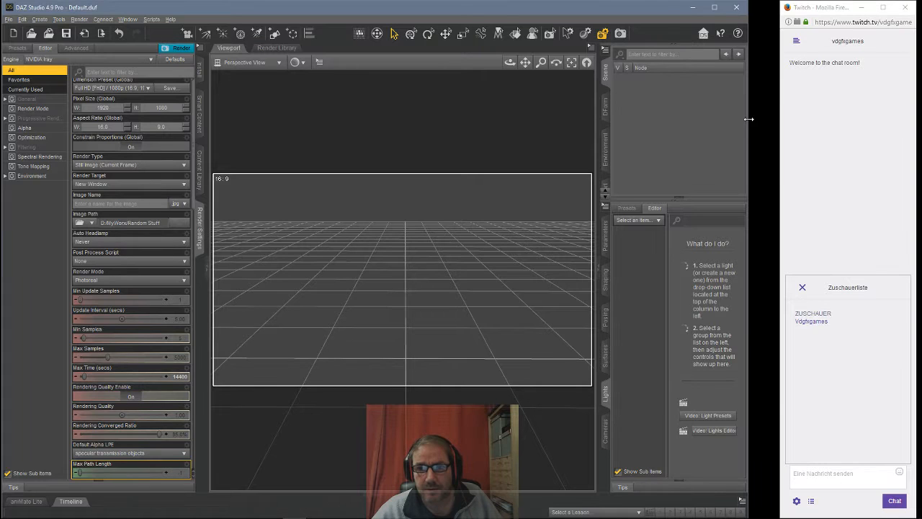
pyautogui.moveTo(751, 124); pyautogui.dragTo(780, 121)
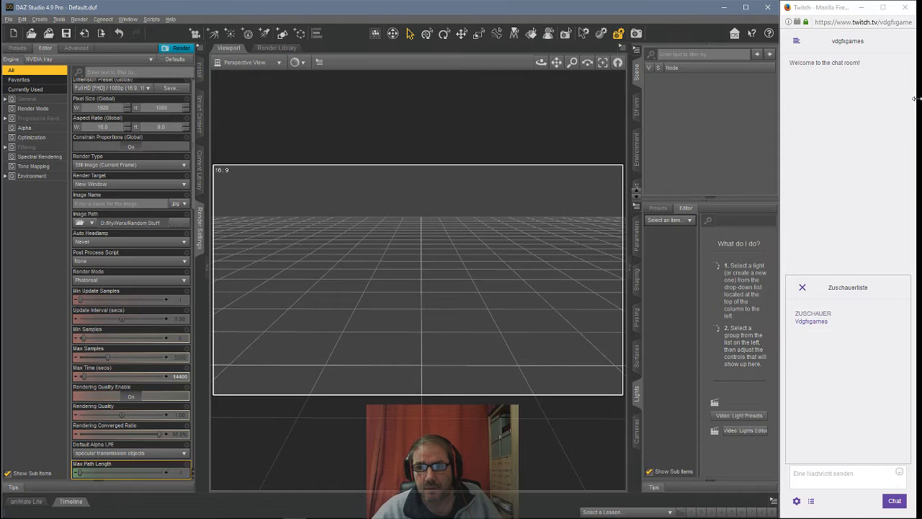
pyautogui.moveTo(916, 99); pyautogui.dragTo(921, 98)
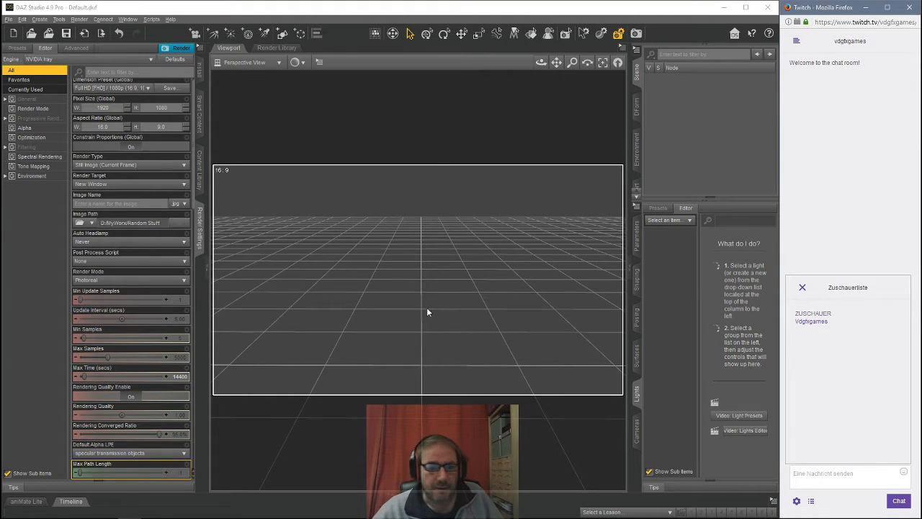
# Step: Show the About DAZ Studio window and close it
pyautogui.click(171, 19)
pyautogui.click(200, 130)
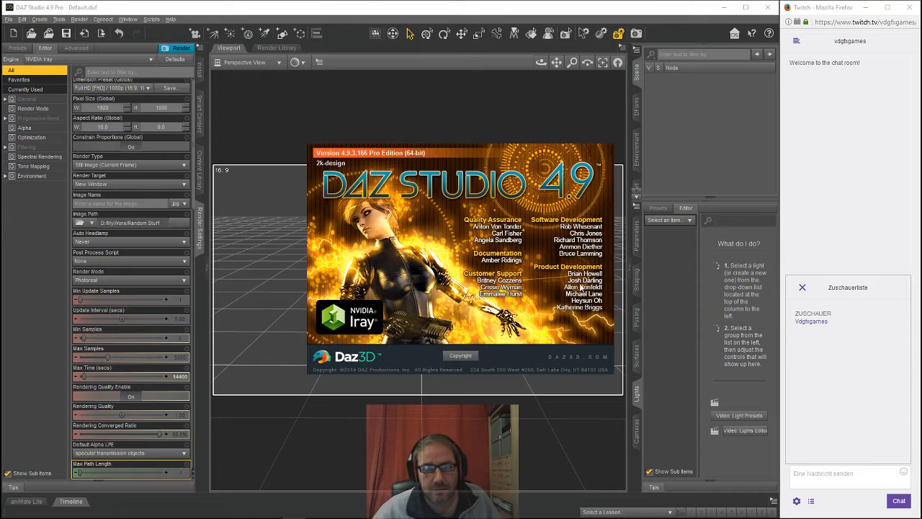
pyautogui.click(664, 144)
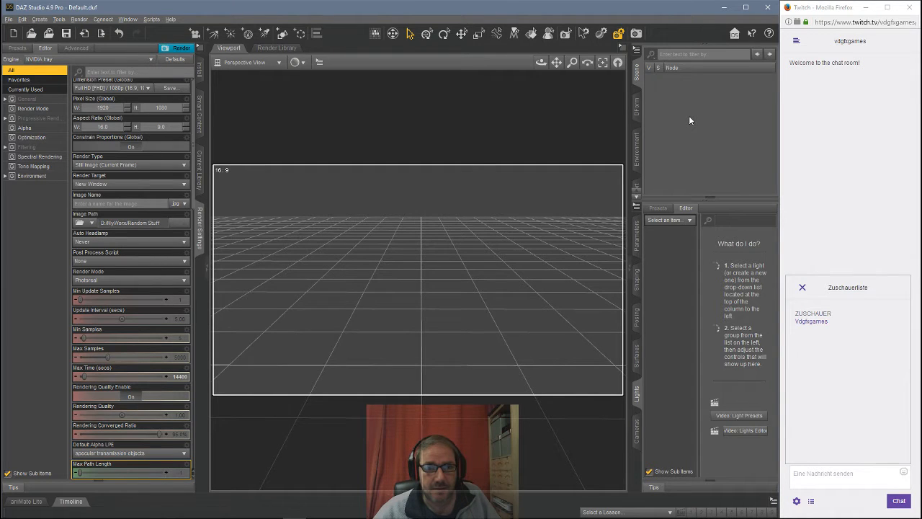
# Step: Create a new Sphere primitive at the world center
pyautogui.click(40, 19)
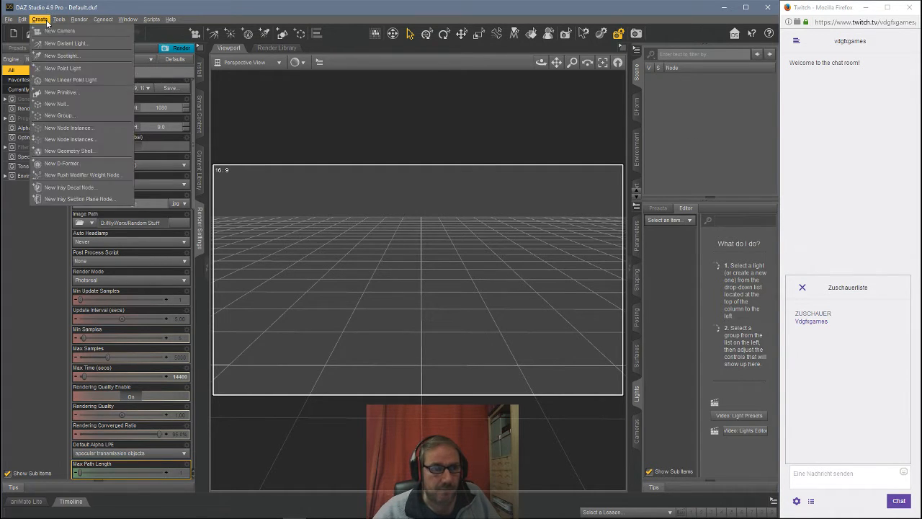
pyautogui.click(51, 93)
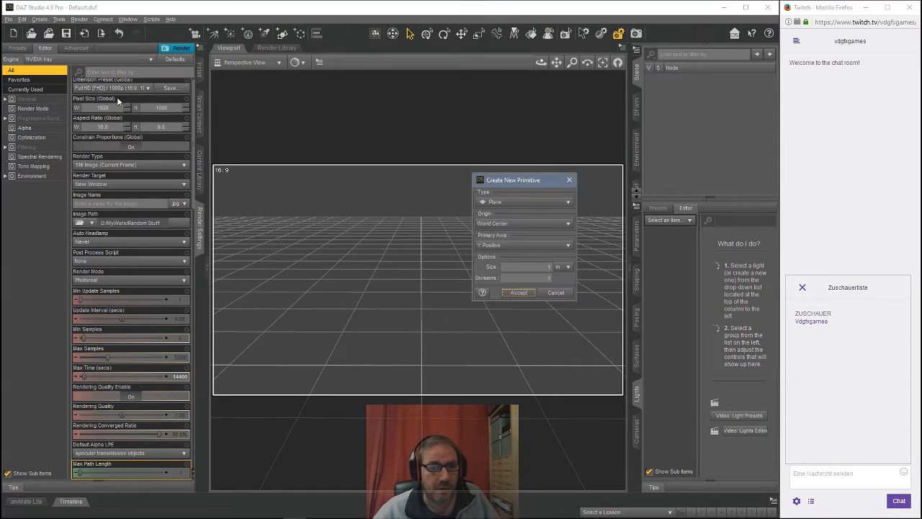
pyautogui.click(508, 204)
pyautogui.click(505, 182)
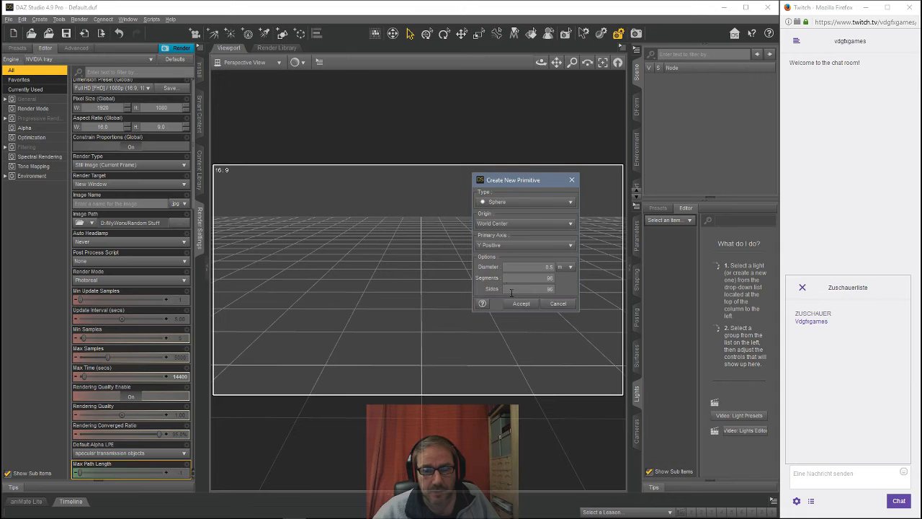
pyautogui.click(519, 292)
pyautogui.click(602, 62)
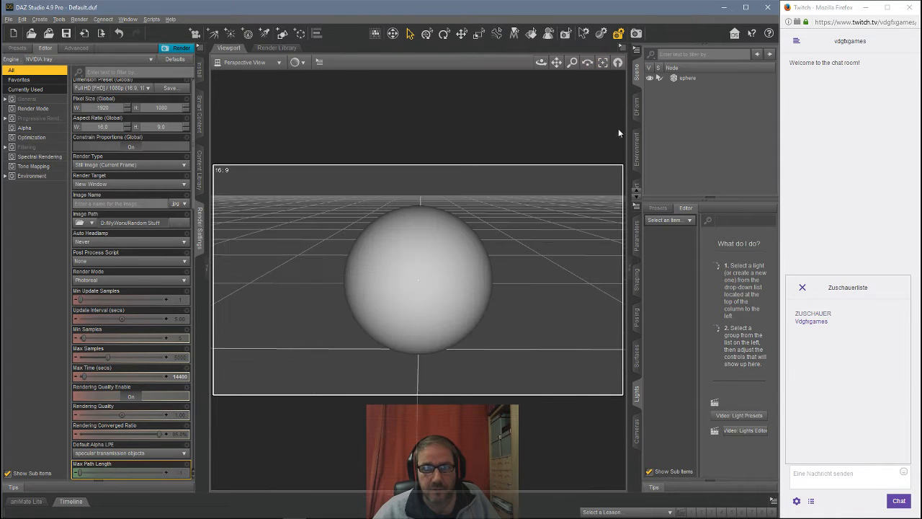
# Step: Switch the viewport to NVIDIA Iray preview and open the Environment render settings
pyautogui.scroll(-3, 427, 308)
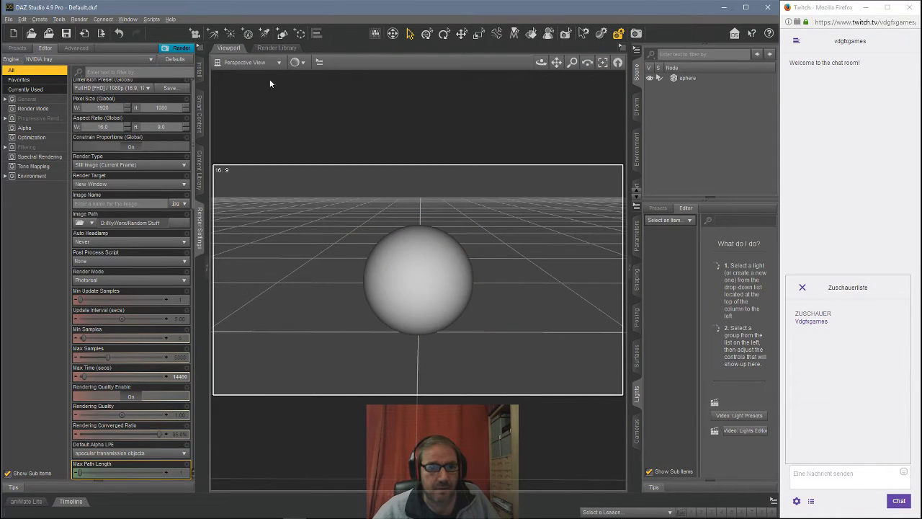
pyautogui.click(296, 62)
pyautogui.click(311, 184)
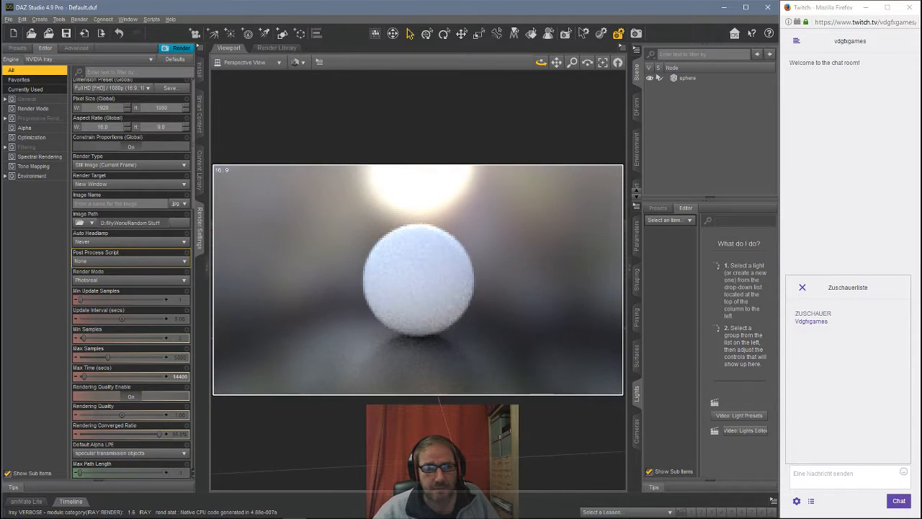
pyautogui.click(15, 178)
# Step: Create a new spotlight with the default settings
pyautogui.moveTo(77, 170)
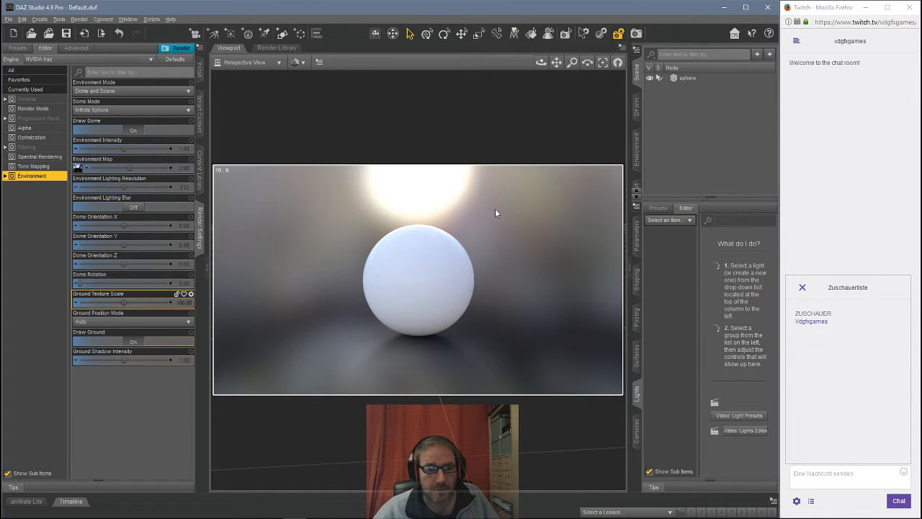
pyautogui.click(282, 33)
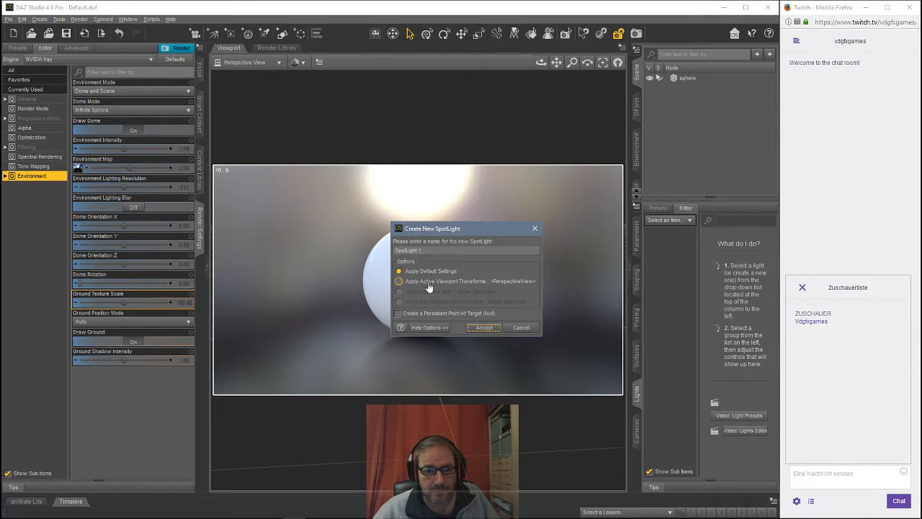
pyautogui.click(482, 327)
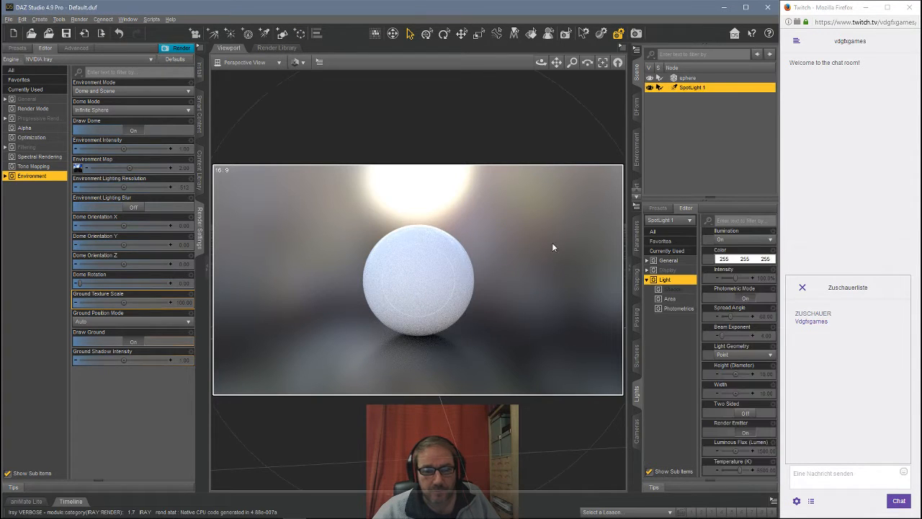
# Step: Switch the viewport to look through SpotLight 1 and swing the light's aim sideways
pyautogui.click(267, 62)
pyautogui.click(236, 151)
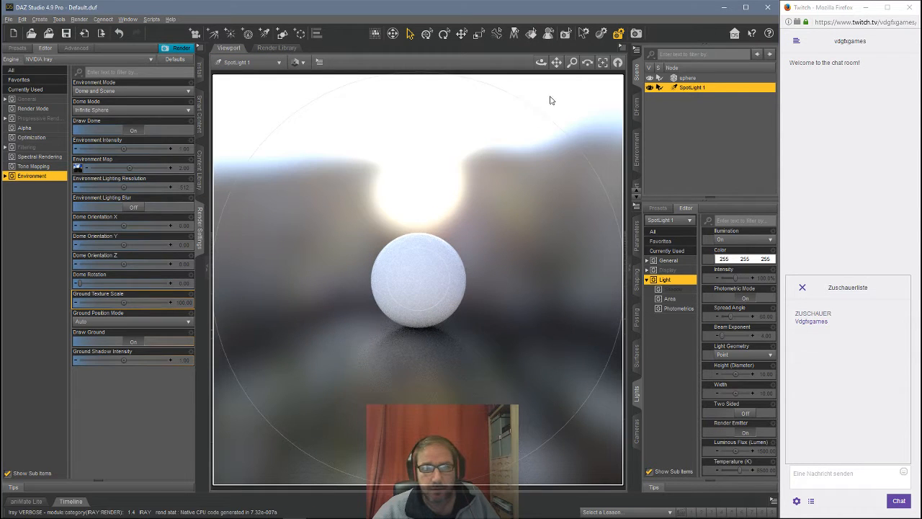
pyautogui.moveTo(552, 67); pyautogui.dragTo(455, 66)
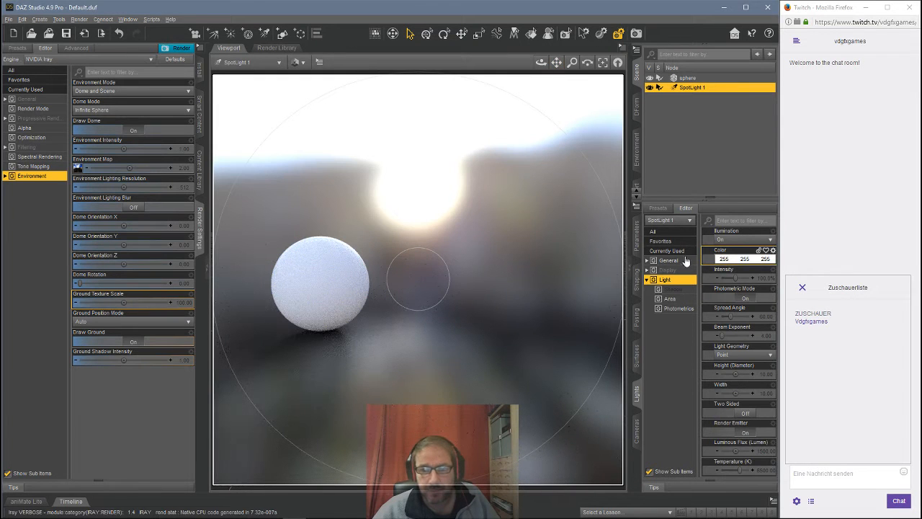
# Step: Set the spotlight's Point At target to the sphere
pyautogui.click(637, 238)
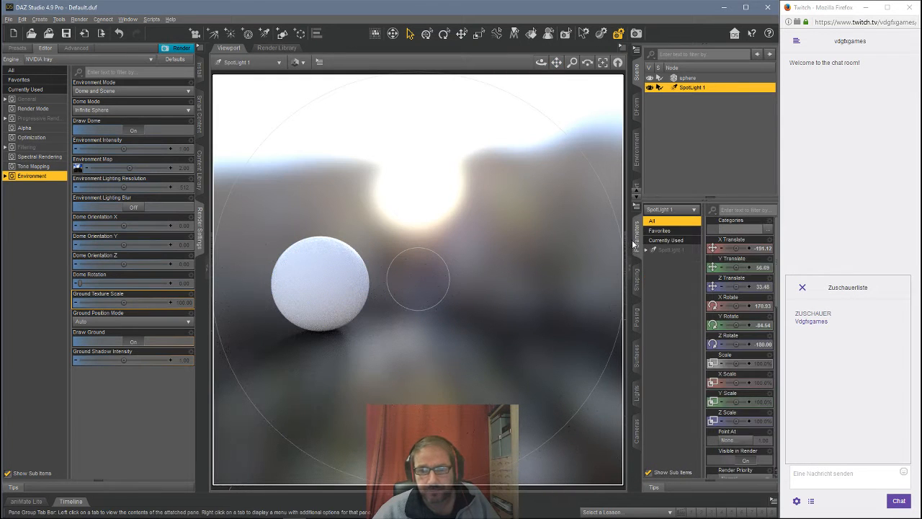
pyautogui.click(729, 440)
pyautogui.click(504, 175)
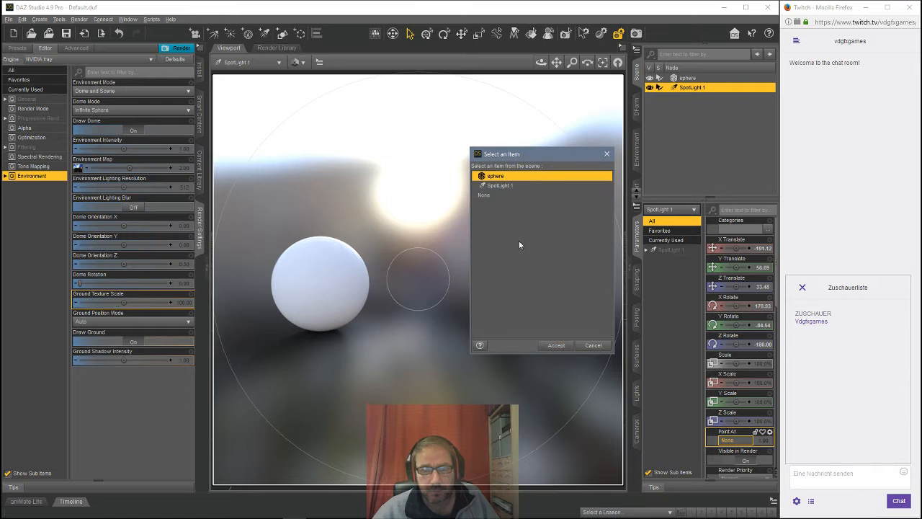
pyautogui.click(556, 346)
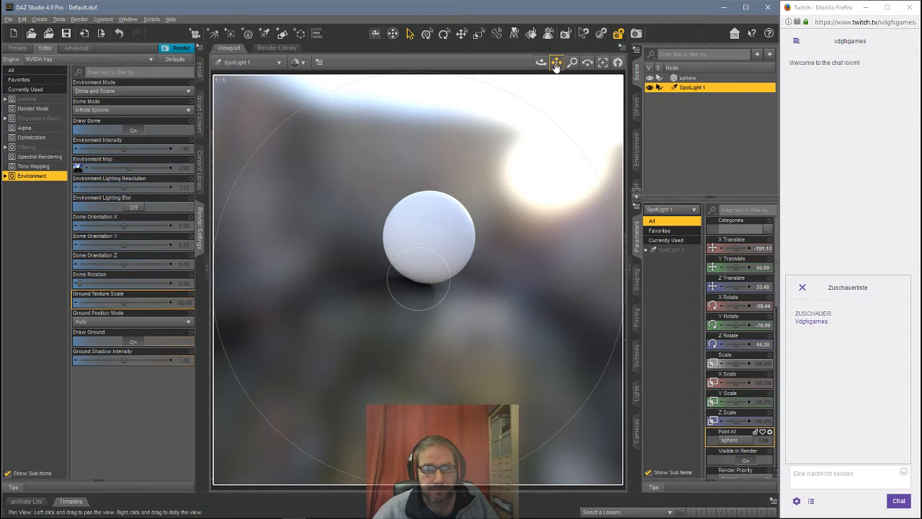
# Step: Move the spotlight farther back from the sphere and raise its Y translation to about 111
pyautogui.moveTo(556, 66); pyautogui.dragTo(444, 53)
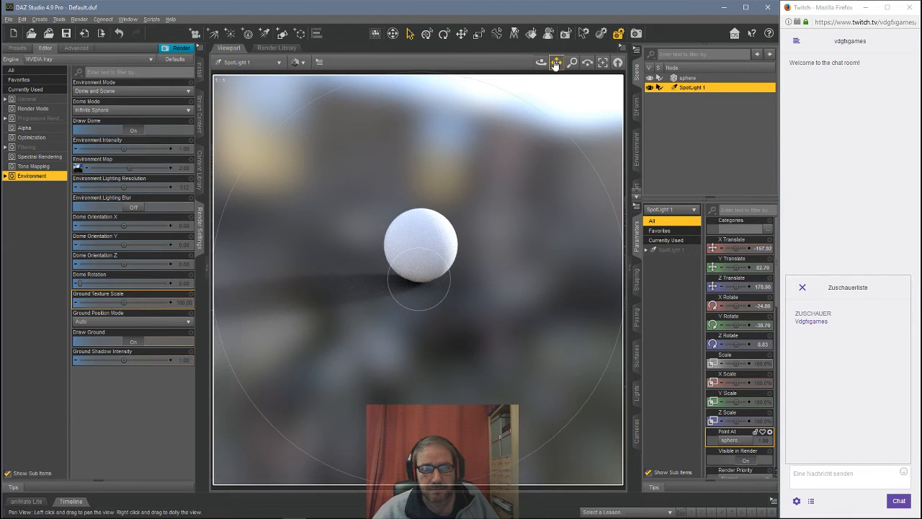
pyautogui.moveTo(555, 64); pyautogui.dragTo(537, 62)
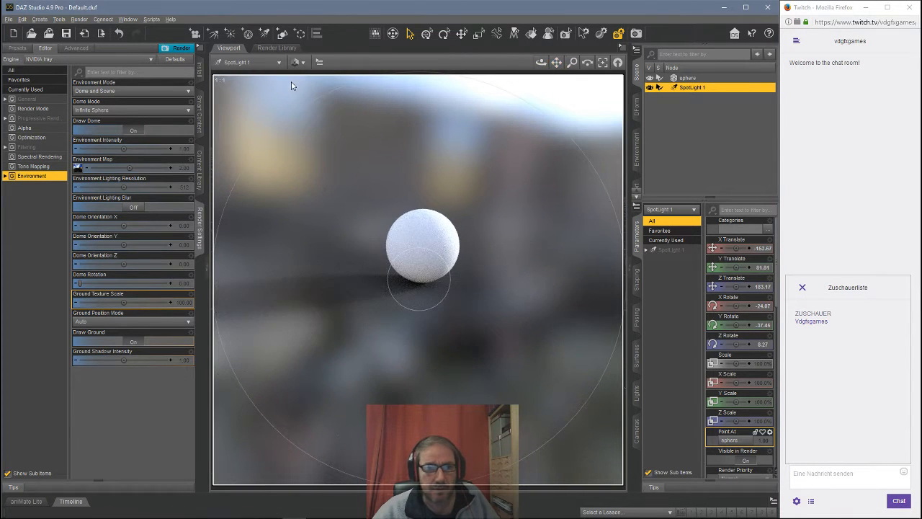
pyautogui.click(245, 66)
pyautogui.click(249, 67)
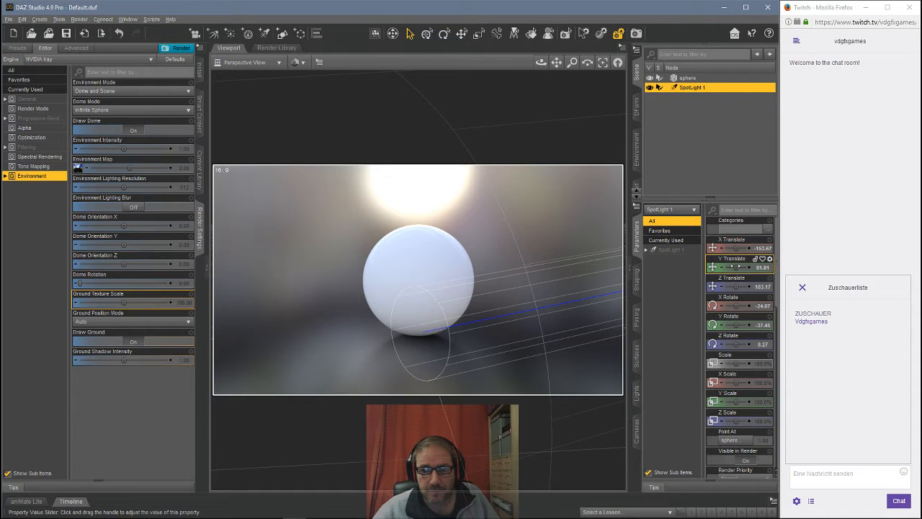
pyautogui.moveTo(735, 268); pyautogui.dragTo(723, 248)
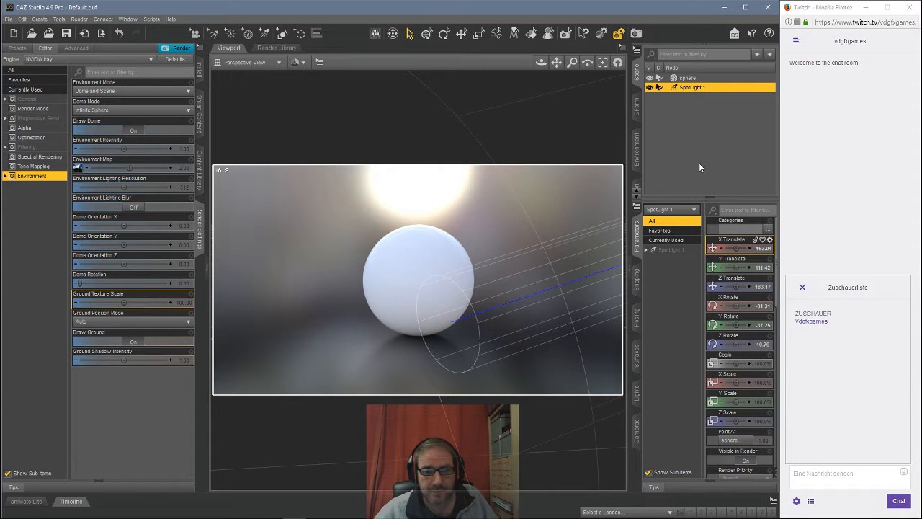
# Step: Set the spotlight's color to a light pink of 255, 160, 160
pyautogui.click(637, 391)
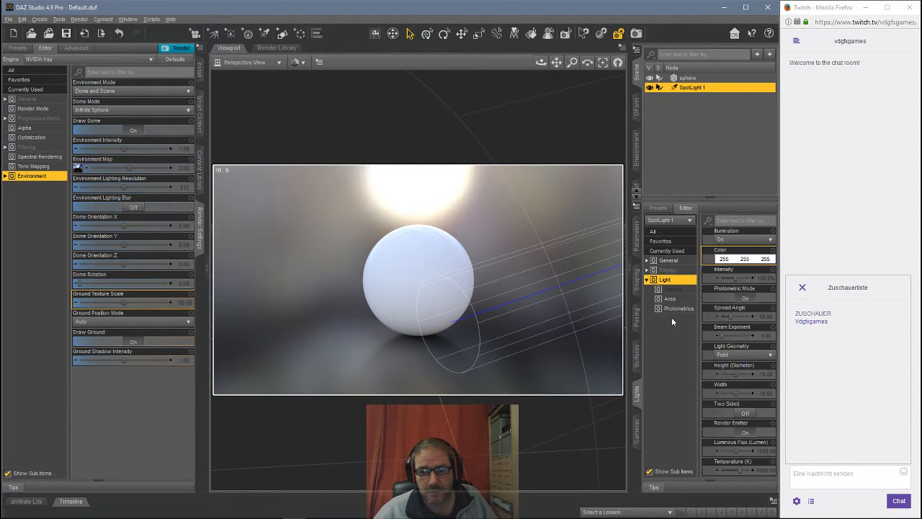
pyautogui.click(731, 260)
pyautogui.moveTo(414, 244); pyautogui.dragTo(491, 251)
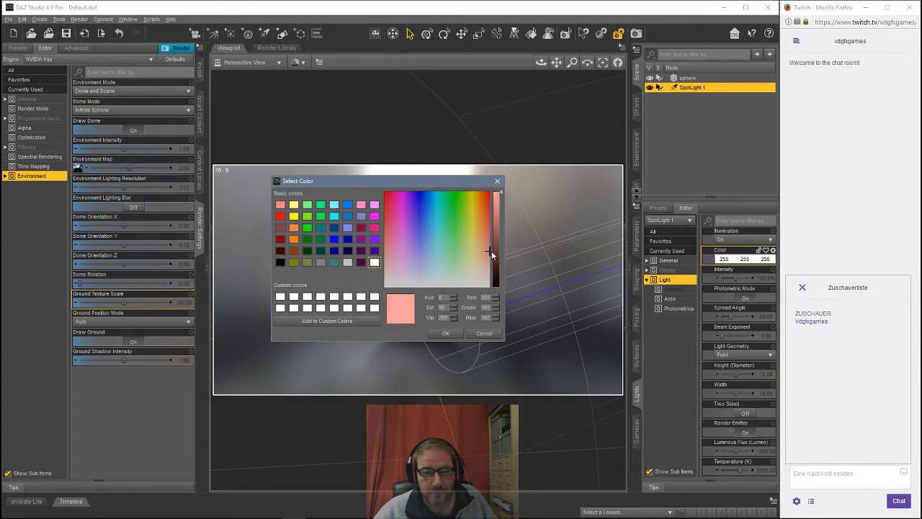
pyautogui.click(448, 333)
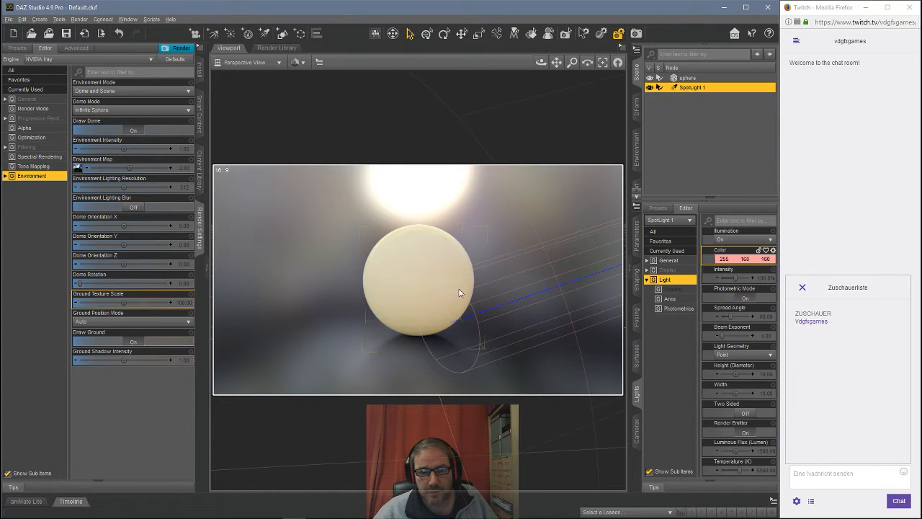
# Step: Set the spotlight intensity to 200% and narrow its spread angle to about 21
pyautogui.click(761, 280)
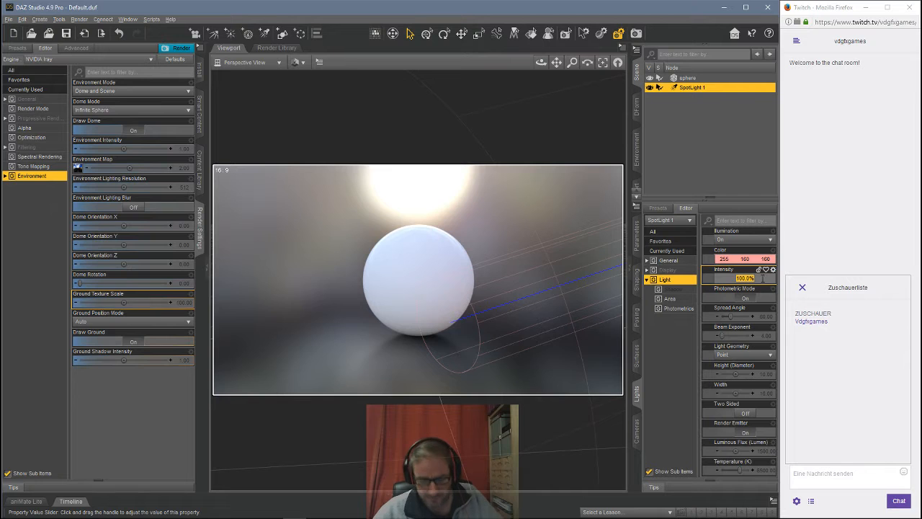
pyautogui.write('200')
pyautogui.press('Return')
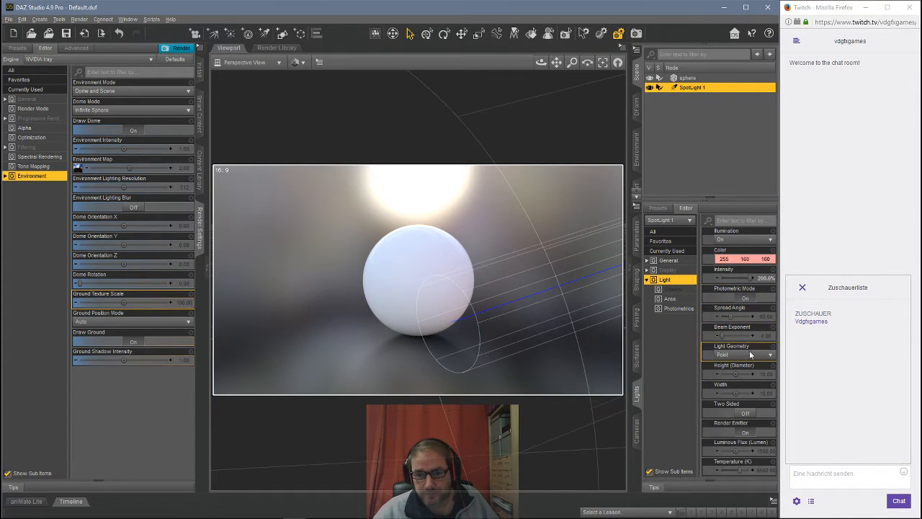
pyautogui.moveTo(731, 315); pyautogui.dragTo(723, 316)
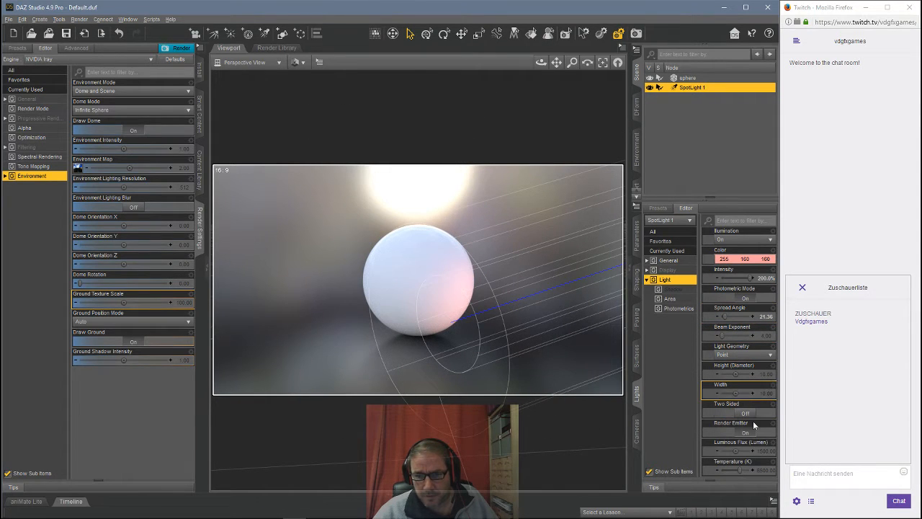
# Step: Set the spotlight's luminous flux to 2000 lumens
pyautogui.doubleClick(750, 450)
pyautogui.write('2000')
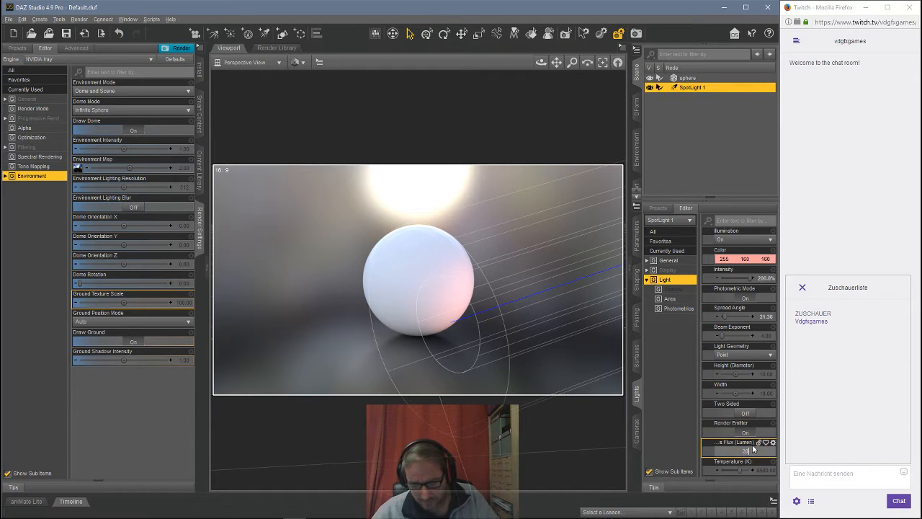
pyautogui.press('Return')
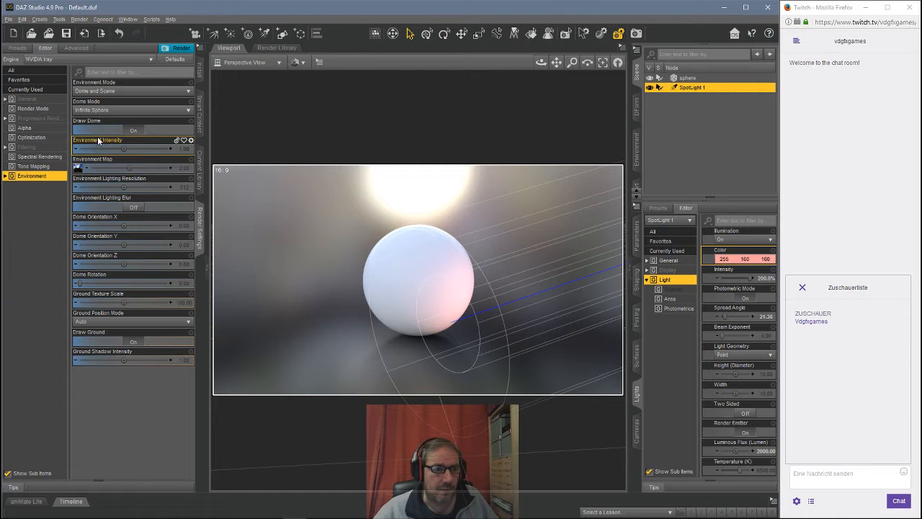
# Step: Lower the environment intensity in the render settings to 0.10
pyautogui.doubleClick(185, 149)
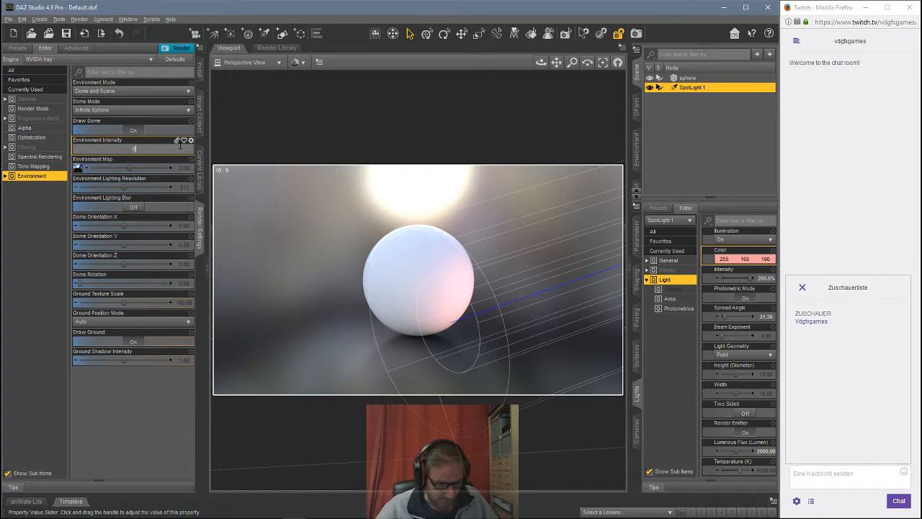
pyautogui.write('0')
pyautogui.press('Return')
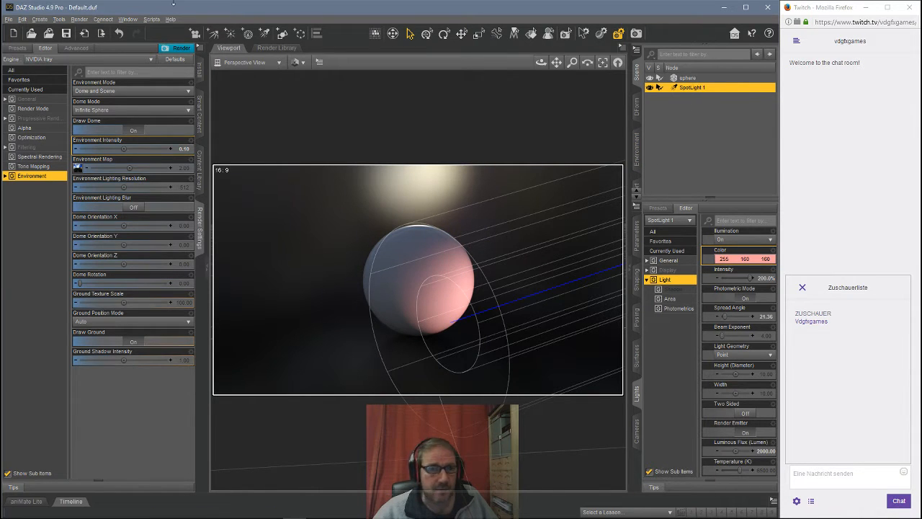
# Step: Create a new 1 m Plane primitive at the world center with X Positive as its primary axis
pyautogui.click(39, 19)
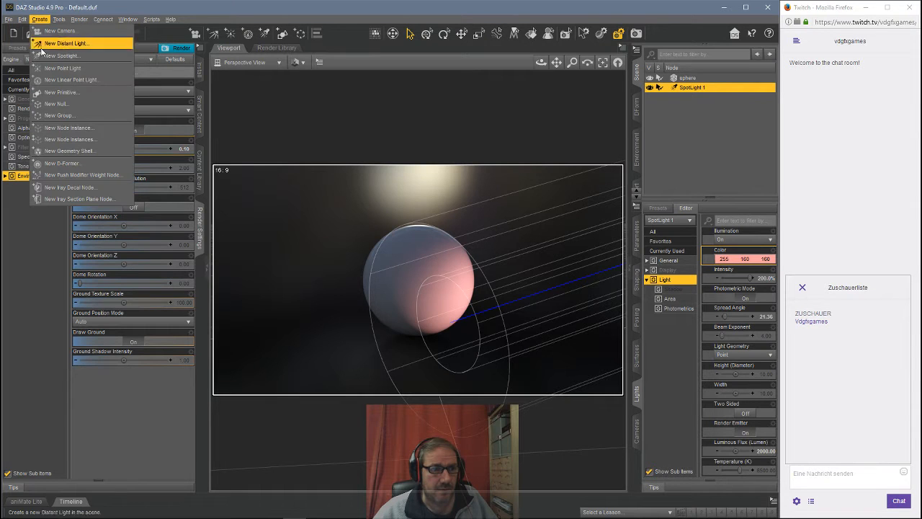
pyautogui.click(61, 98)
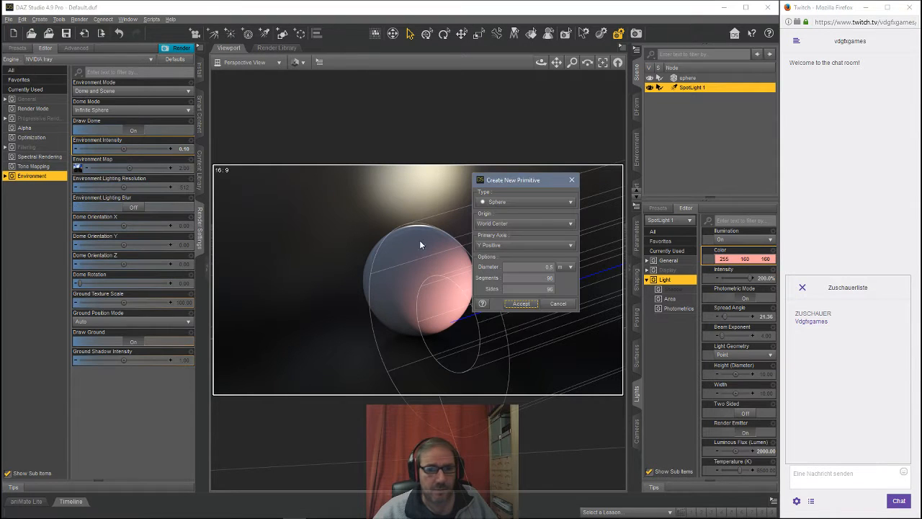
pyautogui.click(501, 203)
pyautogui.click(500, 224)
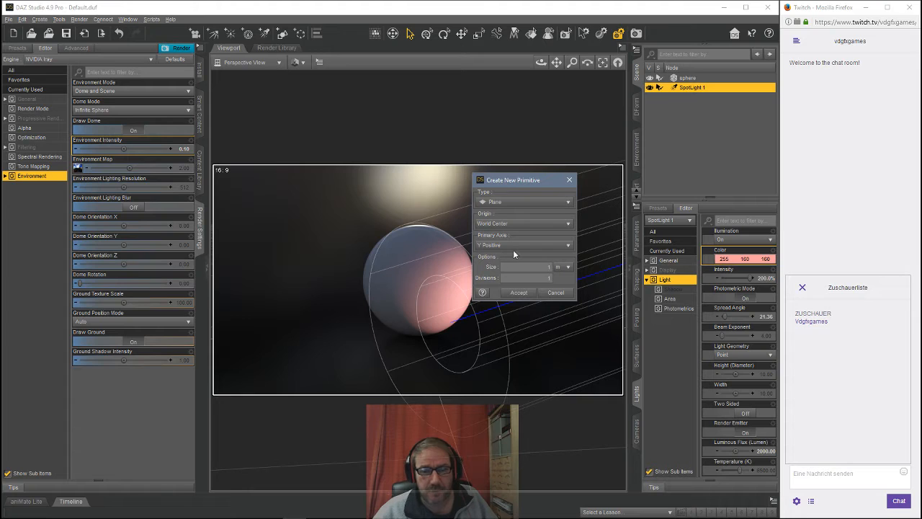
pyautogui.click(514, 247)
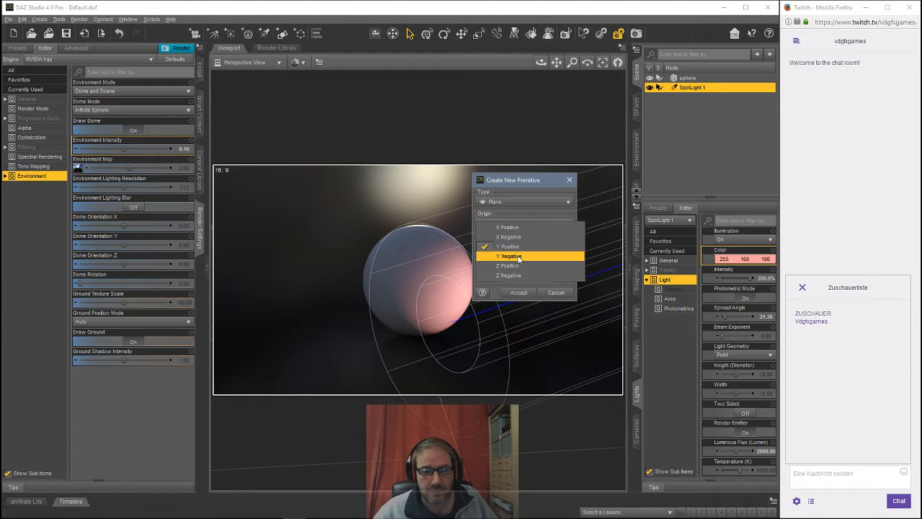
pyautogui.click(513, 228)
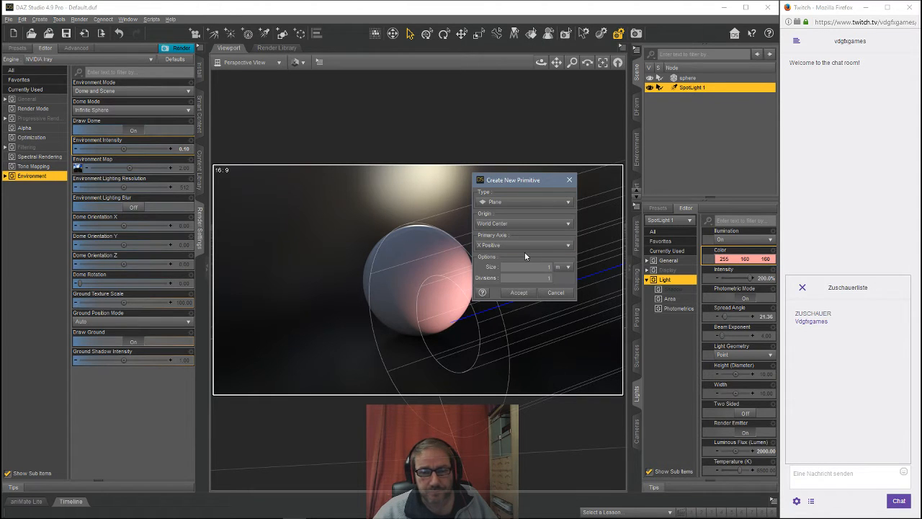
pyautogui.click(519, 293)
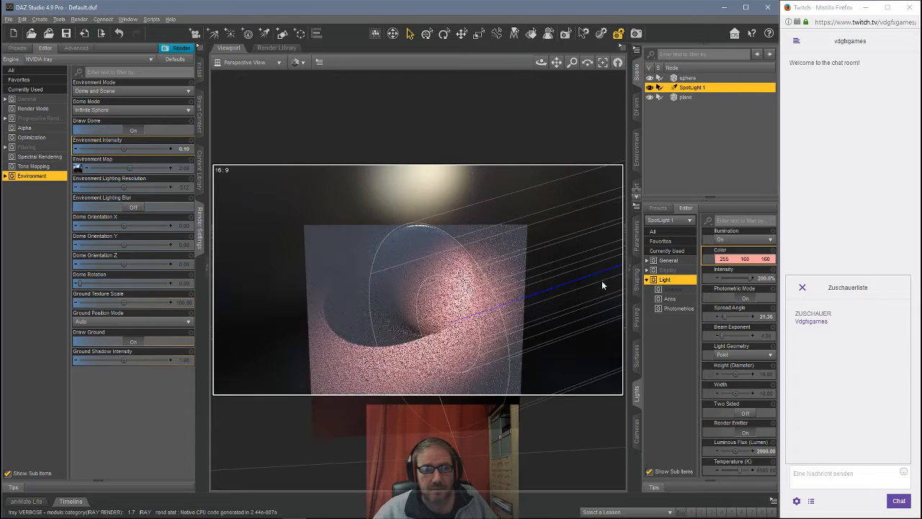
# Step: Rotate the plane to about 34 degrees on Z and nudge its X rotation and Y position
pyautogui.click(638, 238)
pyautogui.click(685, 98)
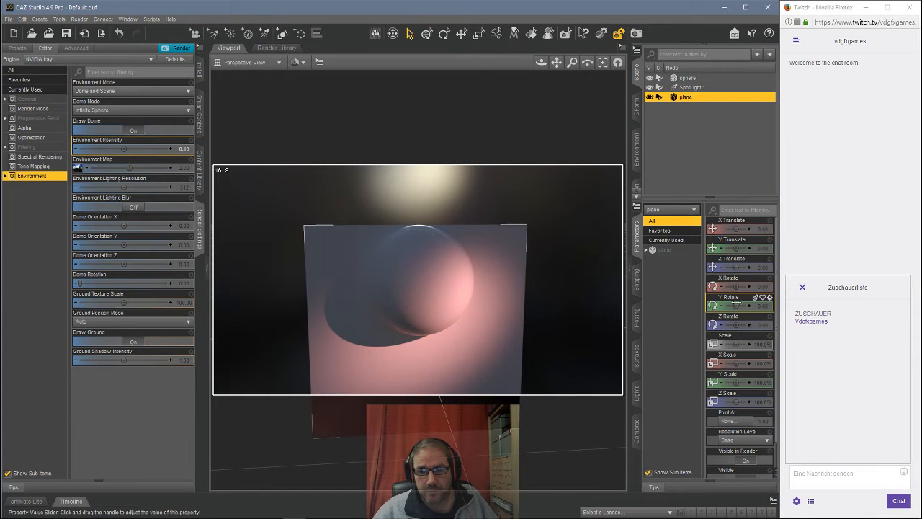
pyautogui.moveTo(736, 305); pyautogui.dragTo(738, 286)
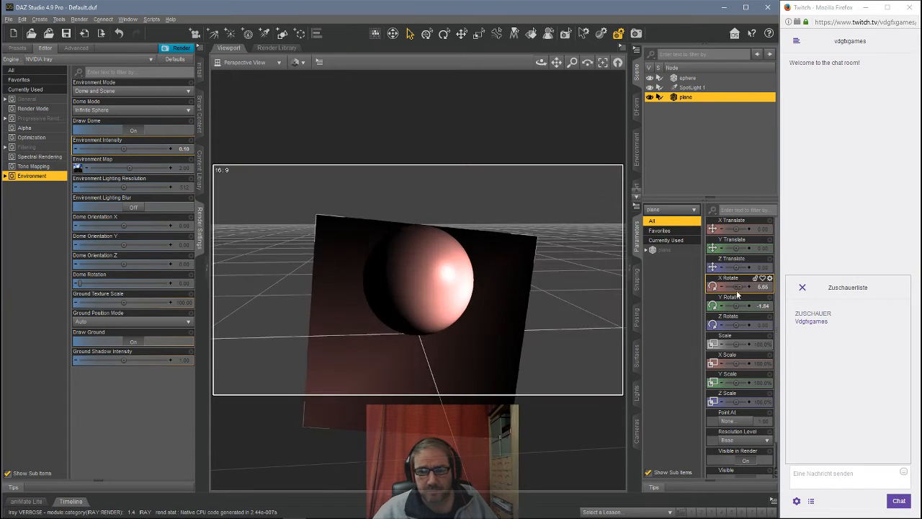
pyautogui.moveTo(740, 327); pyautogui.dragTo(756, 326)
pyautogui.moveTo(735, 247); pyautogui.dragTo(747, 247)
# Step: Select the sphere and undo the last change
pyautogui.click(687, 78)
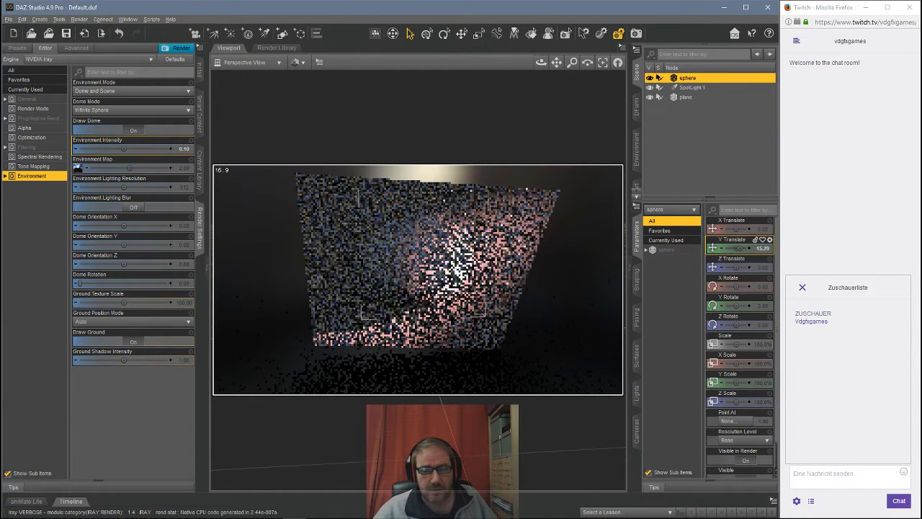
pyautogui.click(126, 36)
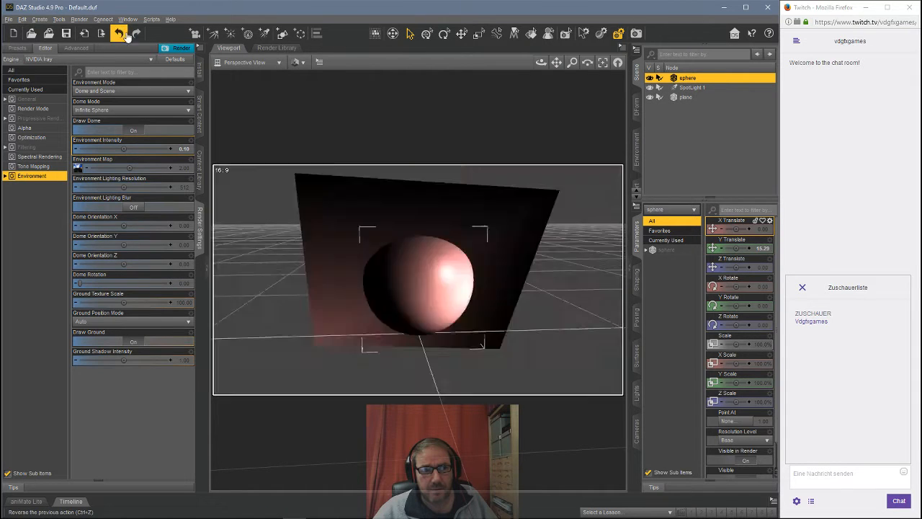
# Step: Raise the plane's Y translation to about 66 and scale it down to about 43%
pyautogui.click(685, 98)
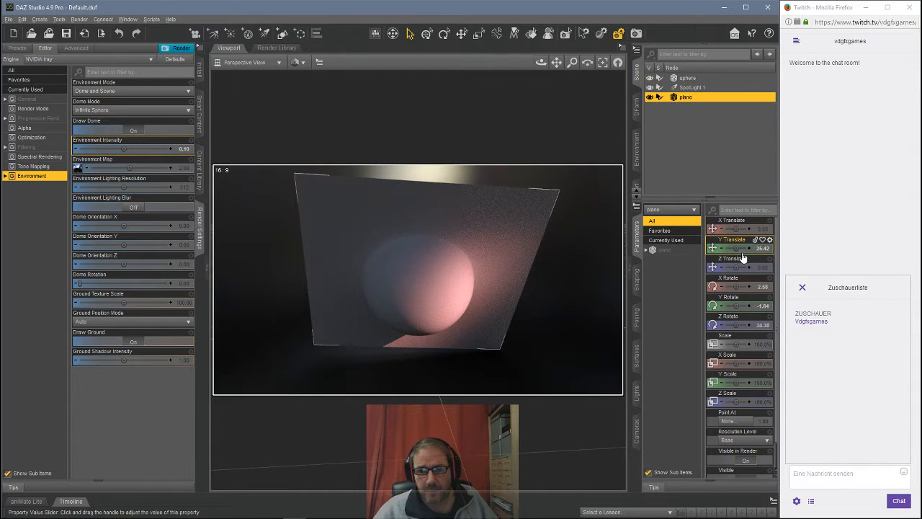
pyautogui.moveTo(749, 248); pyautogui.dragTo(765, 248)
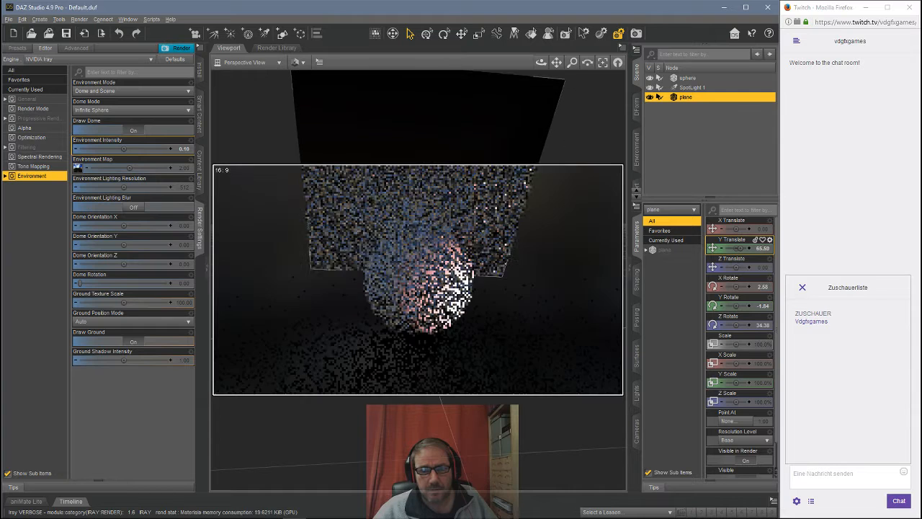
pyautogui.moveTo(738, 343); pyautogui.dragTo(706, 344)
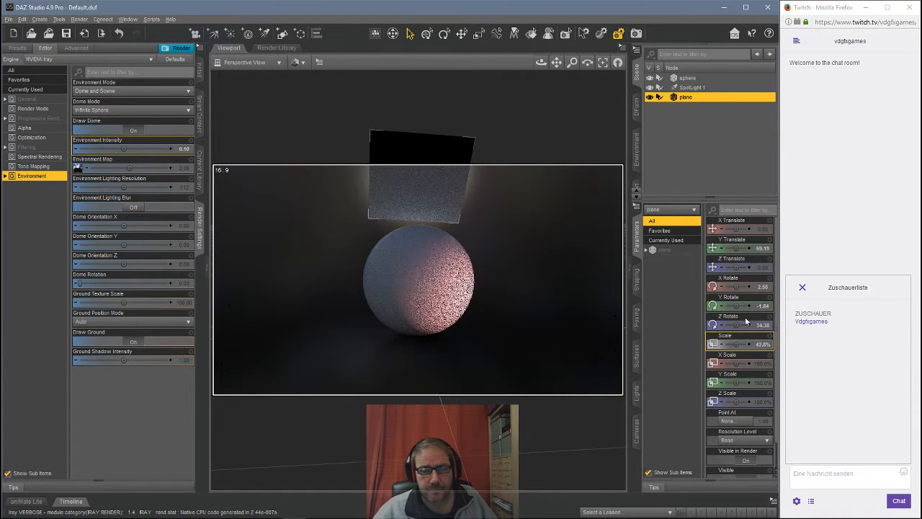
# Step: Reposition the plane to about X -6 and Z -61 and rotate it to about 12° X, -123° Y and 56° Z
pyautogui.click(256, 63)
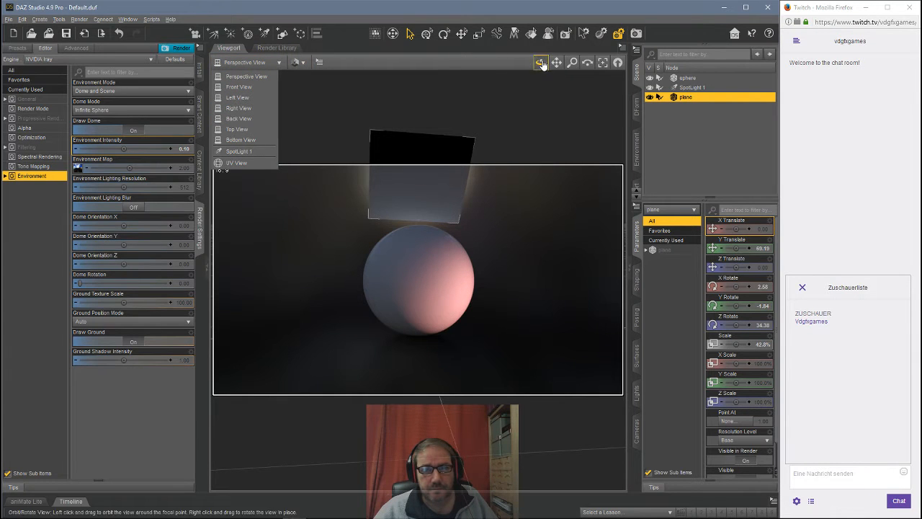
pyautogui.moveTo(541, 62); pyautogui.dragTo(389, 258)
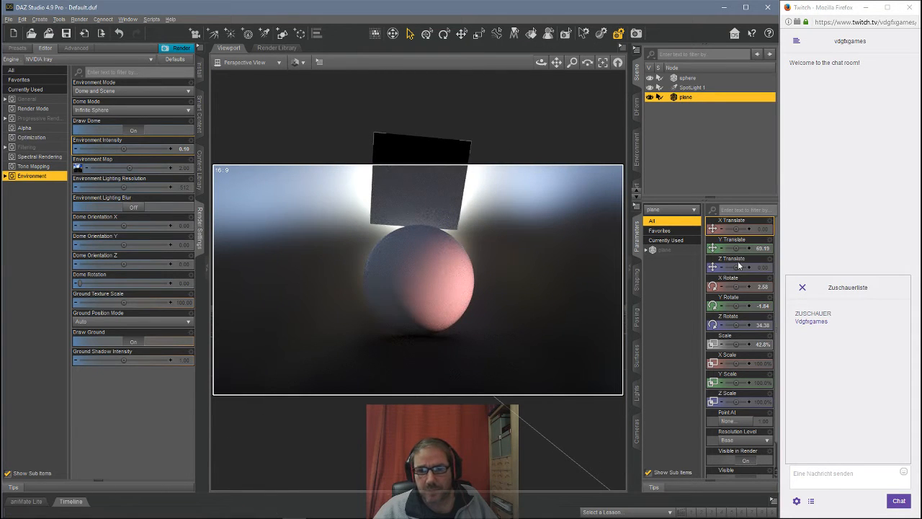
pyautogui.moveTo(736, 228); pyautogui.dragTo(732, 228)
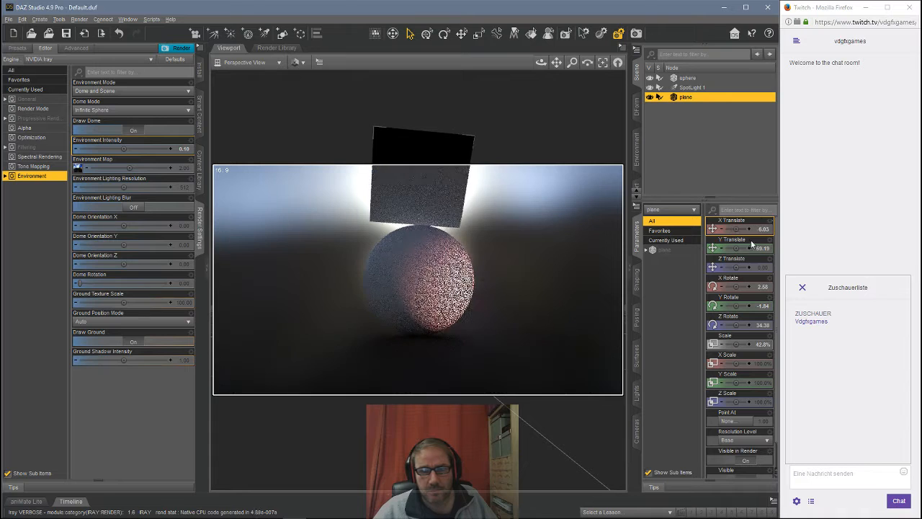
pyautogui.moveTo(737, 267); pyautogui.dragTo(693, 267)
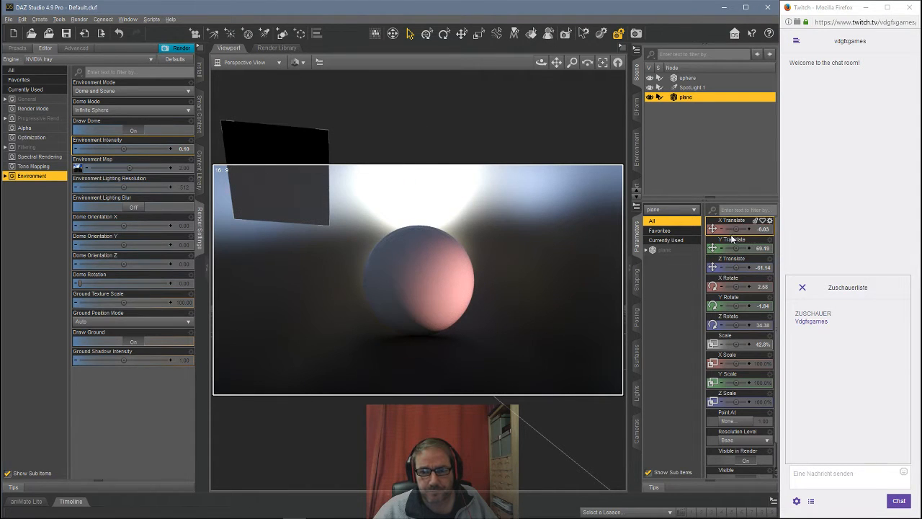
pyautogui.moveTo(736, 287); pyautogui.dragTo(742, 287)
pyautogui.moveTo(737, 322); pyautogui.dragTo(706, 305)
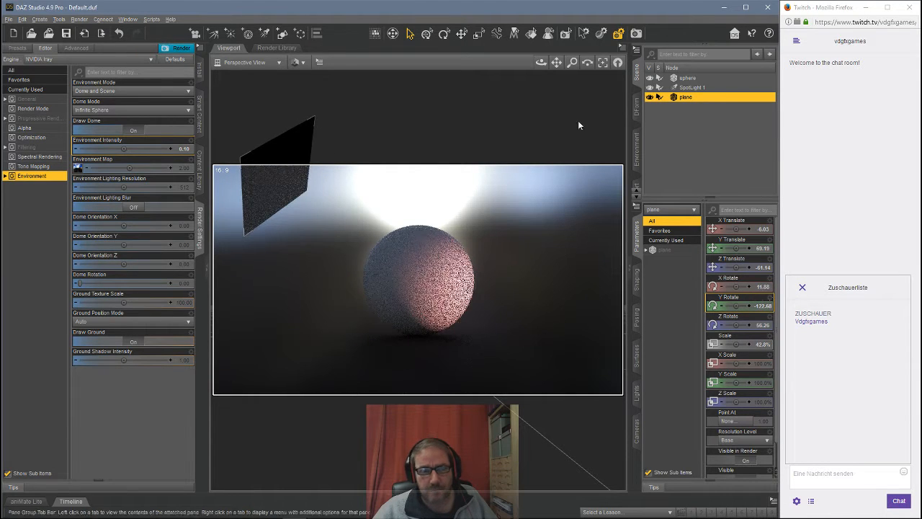
# Step: Apply the Emissive shader script to the plane's Default surface
pyautogui.moveTo(542, 63); pyautogui.dragTo(476, 48)
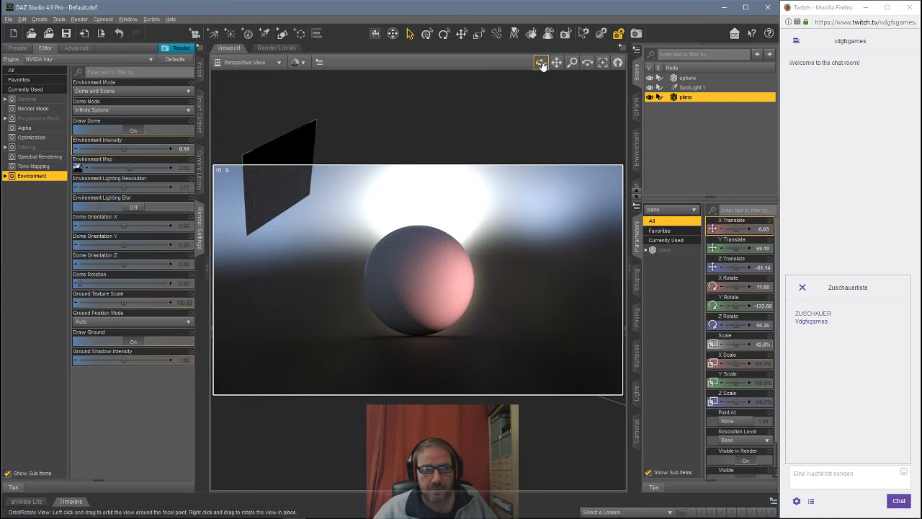
pyautogui.moveTo(541, 62); pyautogui.dragTo(541, 95)
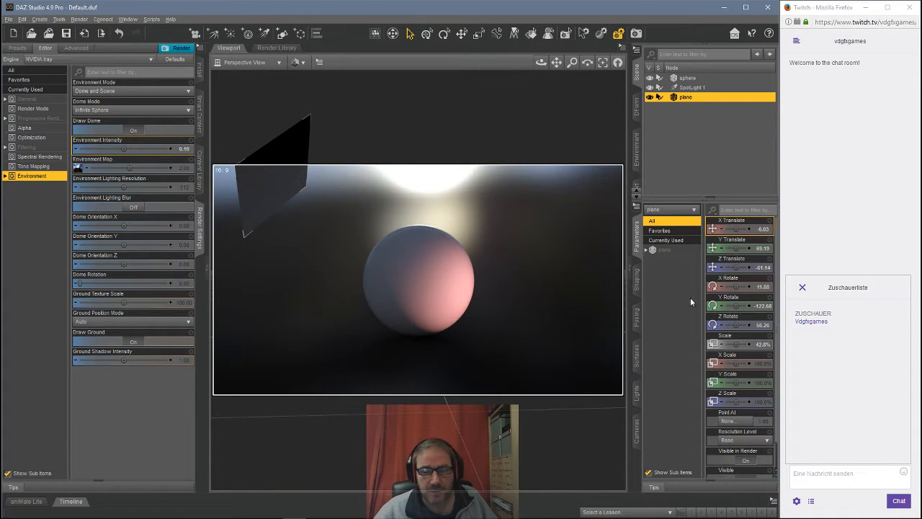
pyautogui.click(636, 355)
pyautogui.click(663, 267)
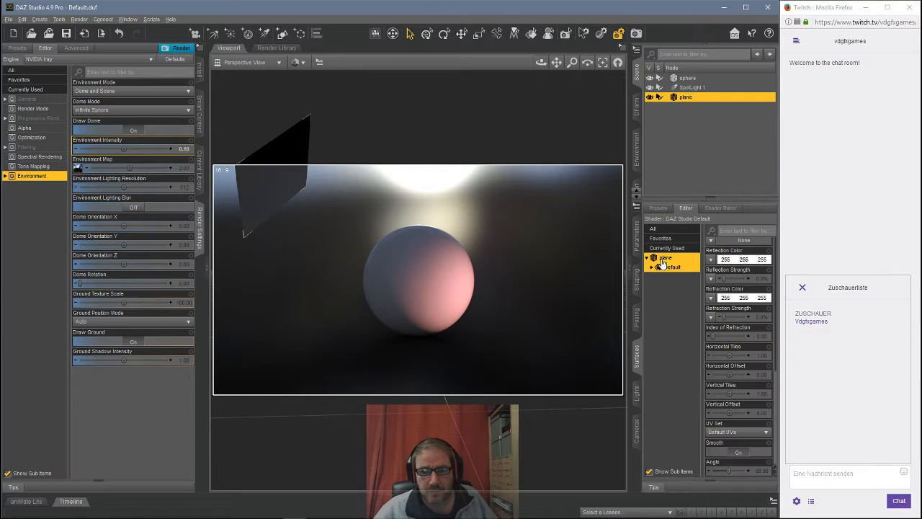
pyautogui.click(151, 18)
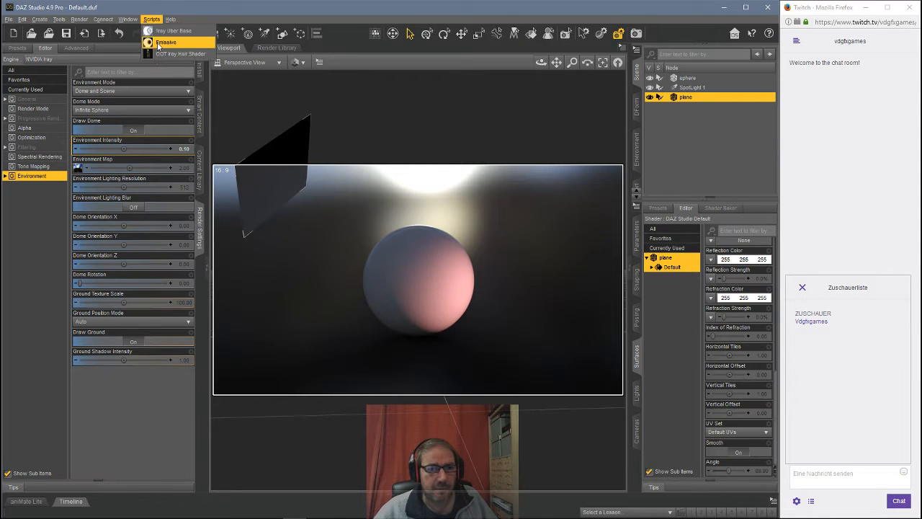
pyautogui.click(162, 42)
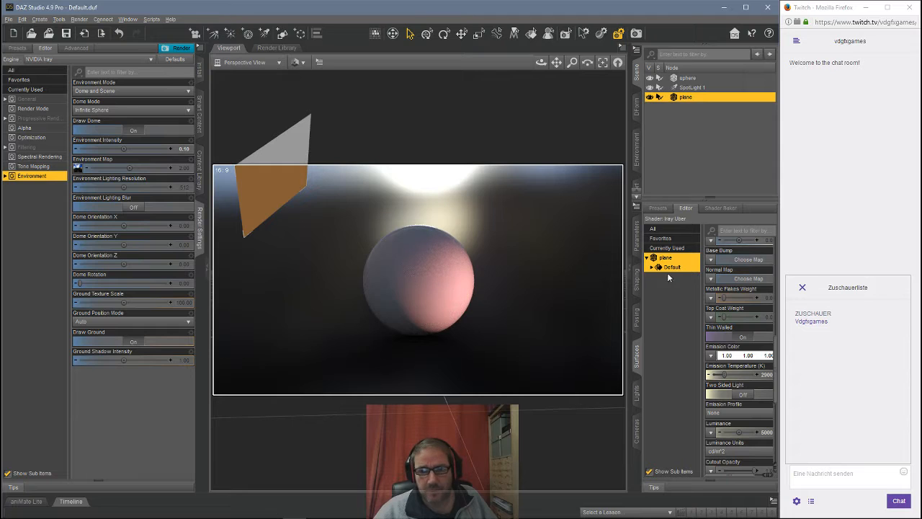
# Step: Set the plane's emission color to a light green from the color picker
pyautogui.click(739, 356)
pyautogui.click(449, 240)
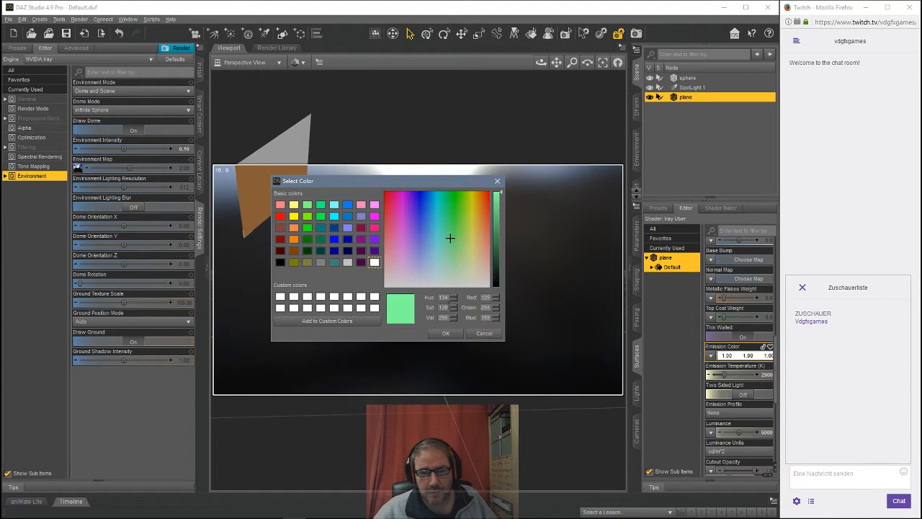
pyautogui.click(447, 334)
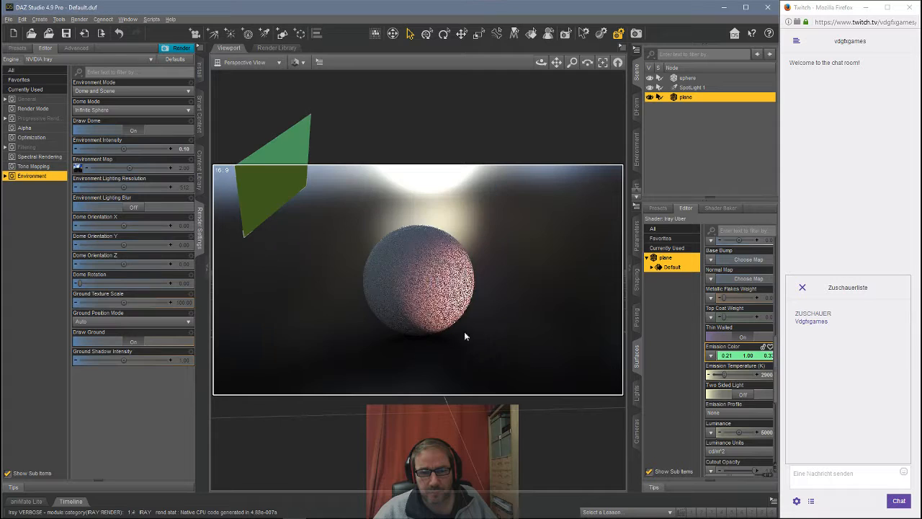
# Step: Turn on Two Sided Light and set the emission temperature to 6500 K
pyautogui.click(743, 396)
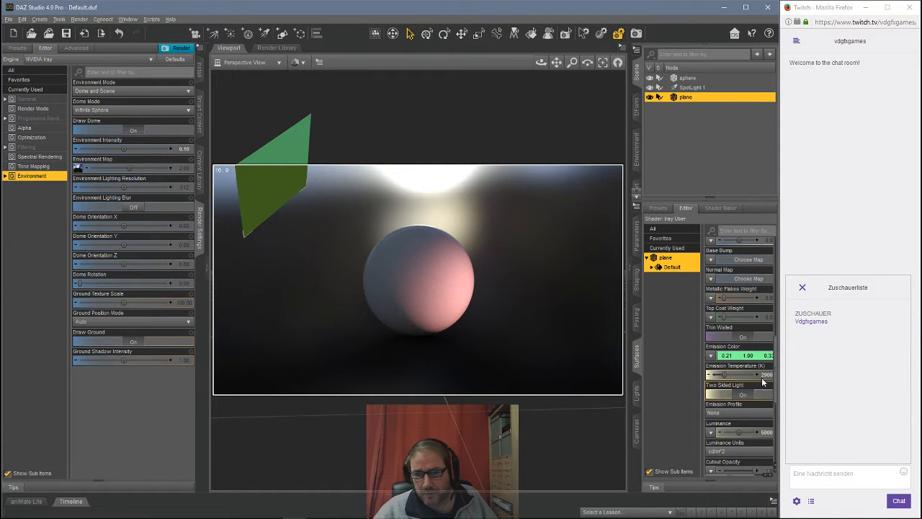
pyautogui.click(766, 376)
pyautogui.write('65')
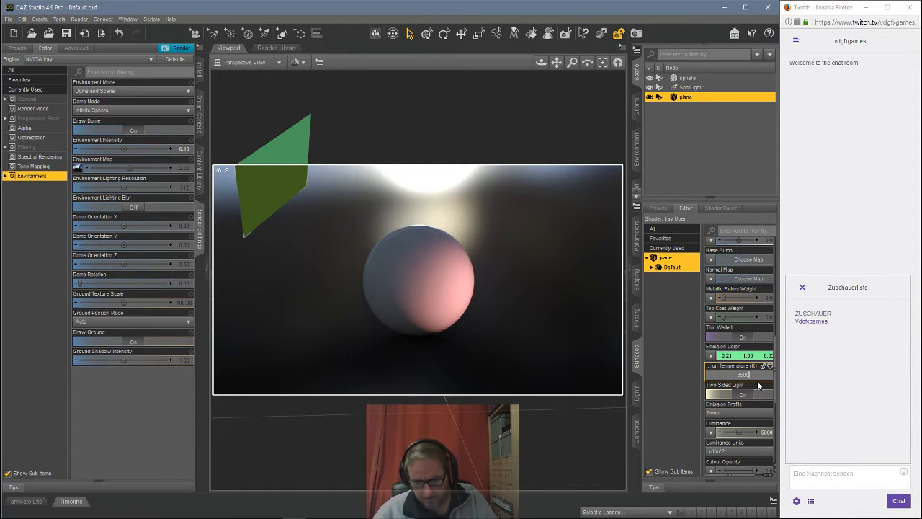
pyautogui.write('00')
pyautogui.press('Return')
# Step: Set the luminance units to kcd/m^2 and the luminance to 100
pyautogui.click(736, 451)
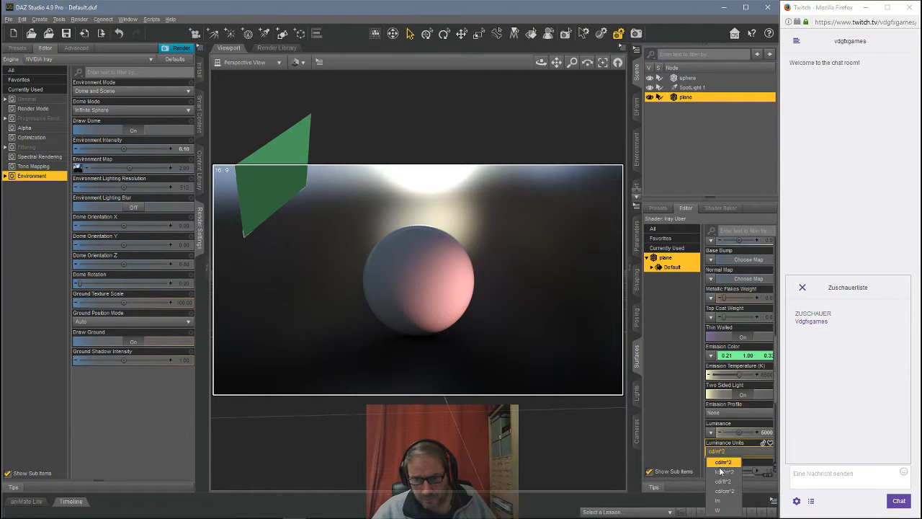
pyautogui.click(722, 470)
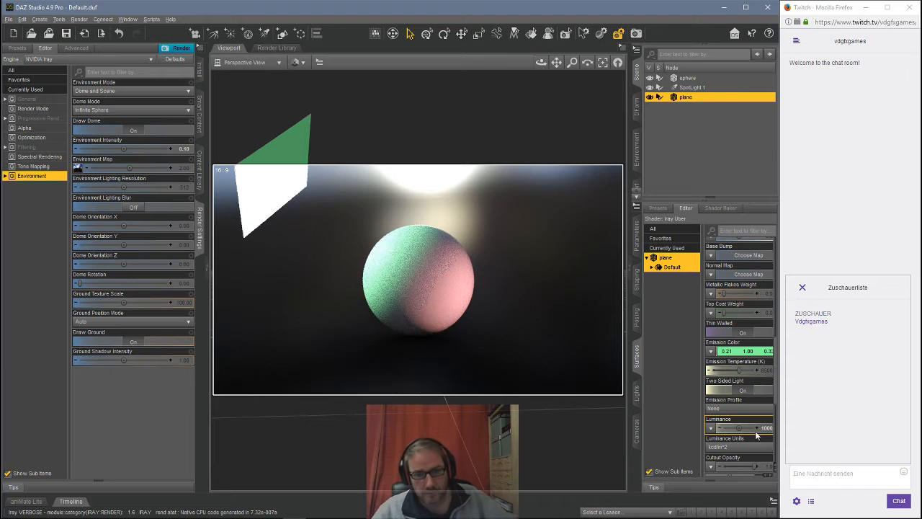
pyautogui.click(763, 428)
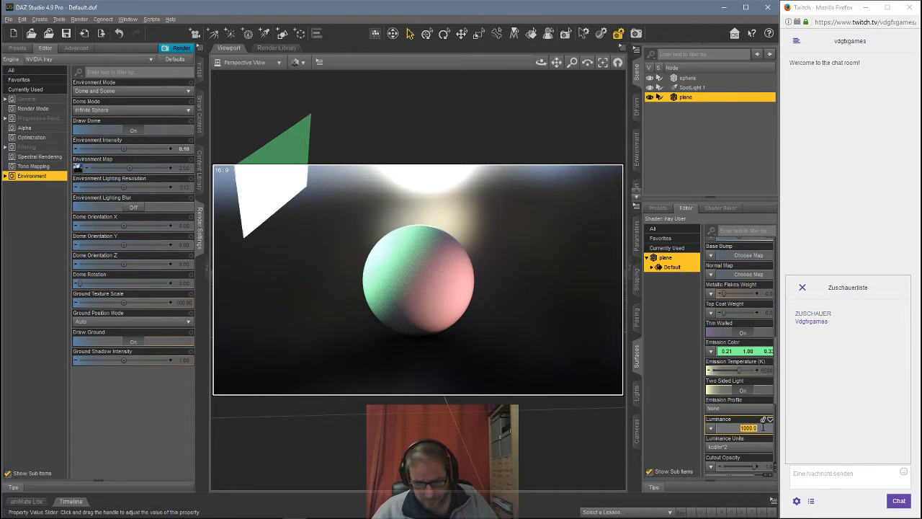
pyautogui.write('100')
pyautogui.press('Return')
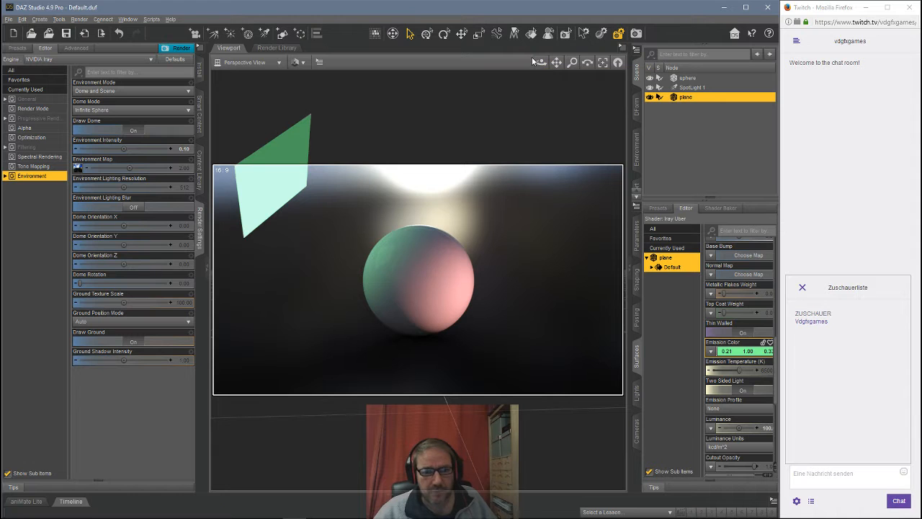
# Step: Load the Studio preset from Light Presets > ID Lights > Photo Studio in the content library
pyautogui.moveTo(541, 63)
pyautogui.mouseDown()
pyautogui.moveTo(532, 74)
pyautogui.moveTo(552, 63)
pyautogui.mouseUp()
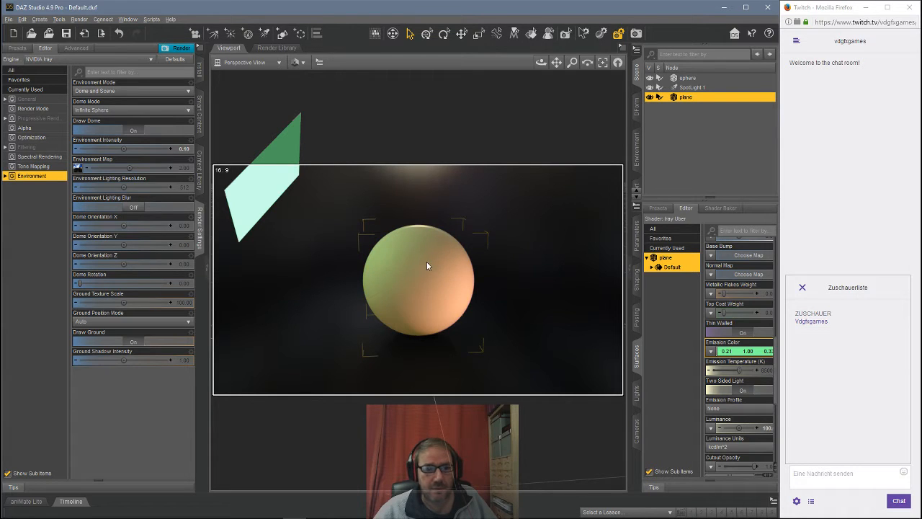
pyautogui.click(199, 169)
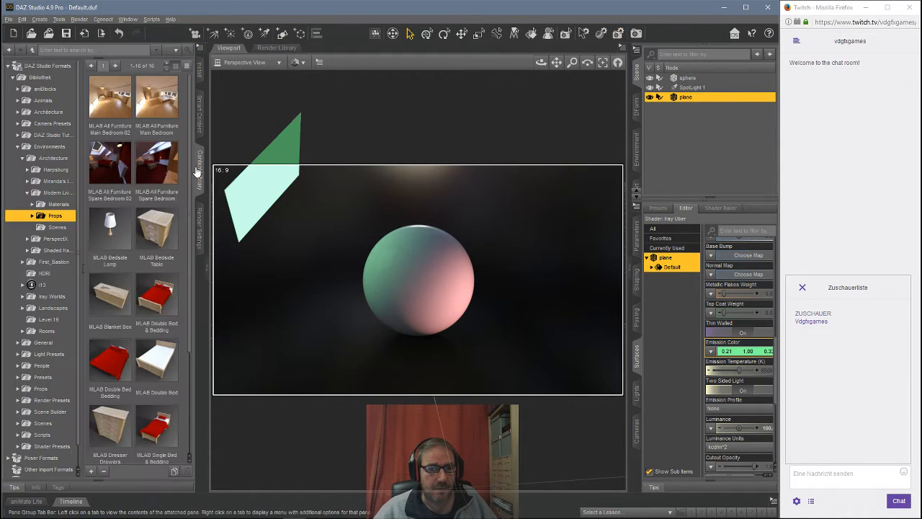
pyautogui.click(34, 148)
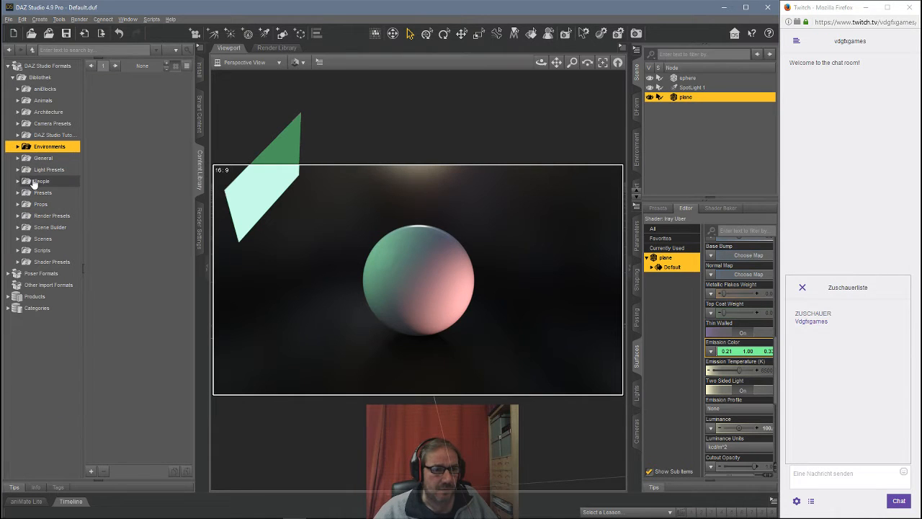
pyautogui.click(43, 172)
pyautogui.click(47, 227)
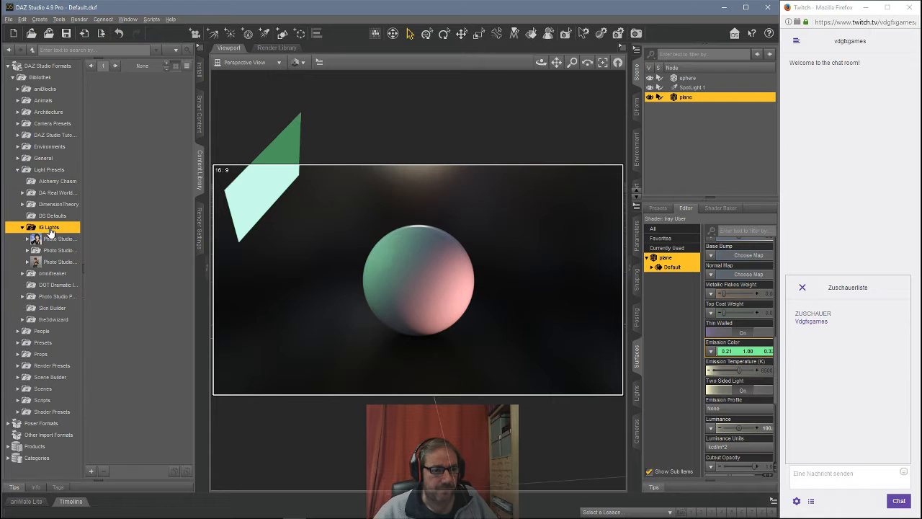
pyautogui.click(58, 250)
pyautogui.doubleClick(108, 228)
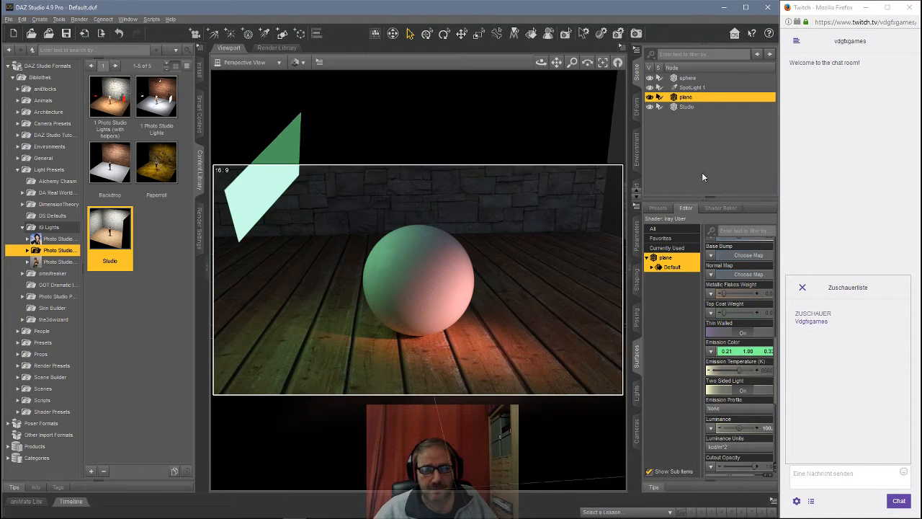
# Step: Select the Studio node and set its Y rotation to 90 degrees
pyautogui.click(687, 107)
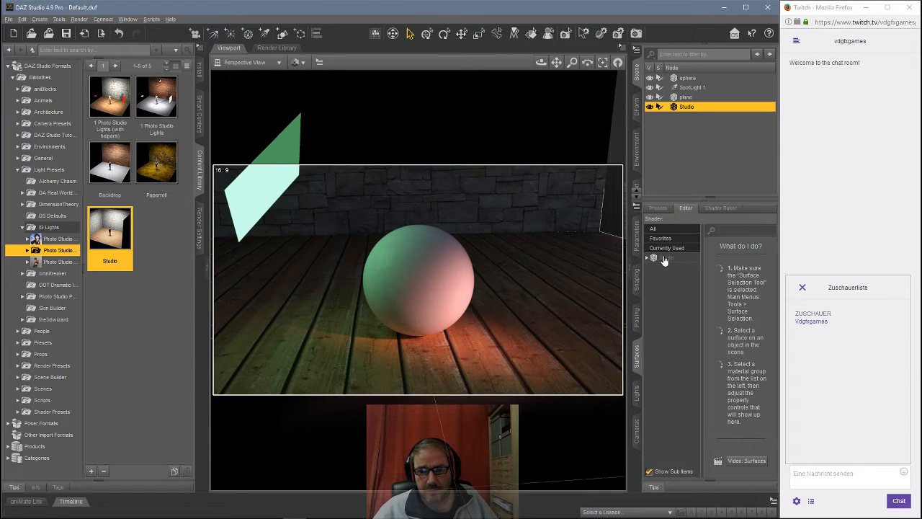
pyautogui.click(636, 241)
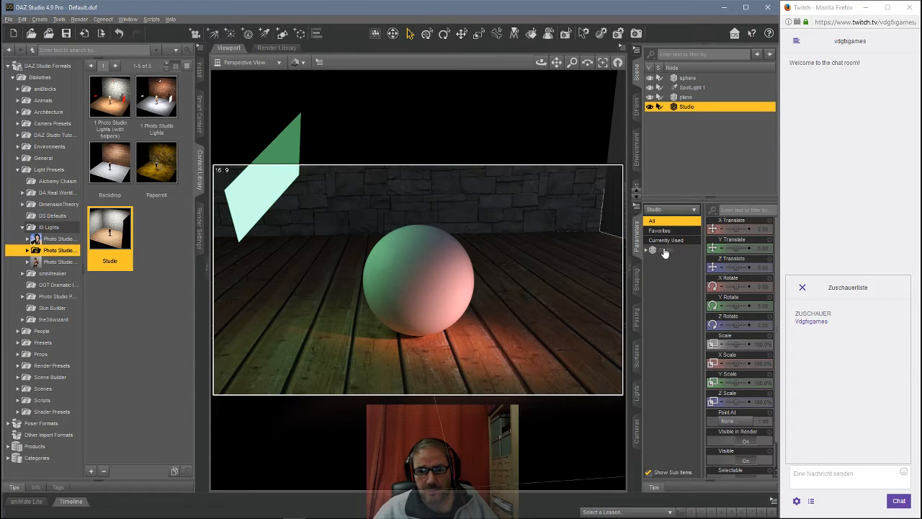
pyautogui.click(757, 308)
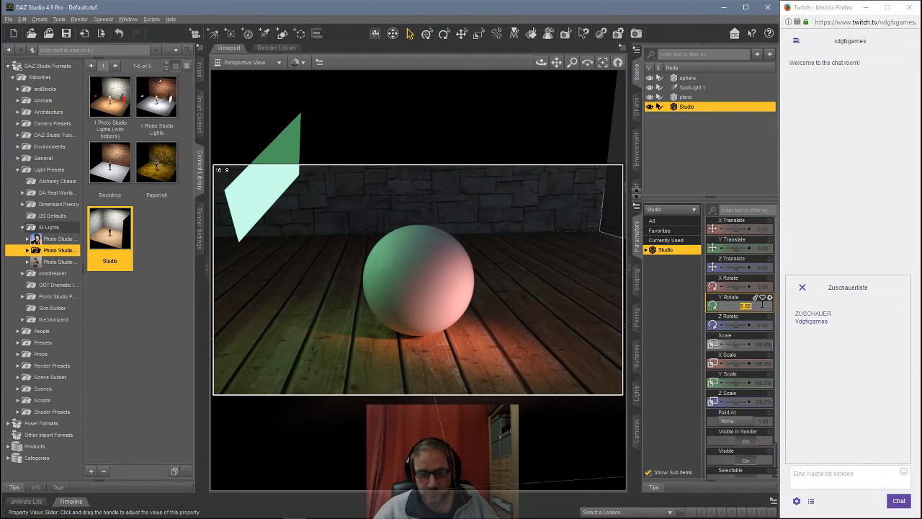
pyautogui.write('90')
pyautogui.press('Return')
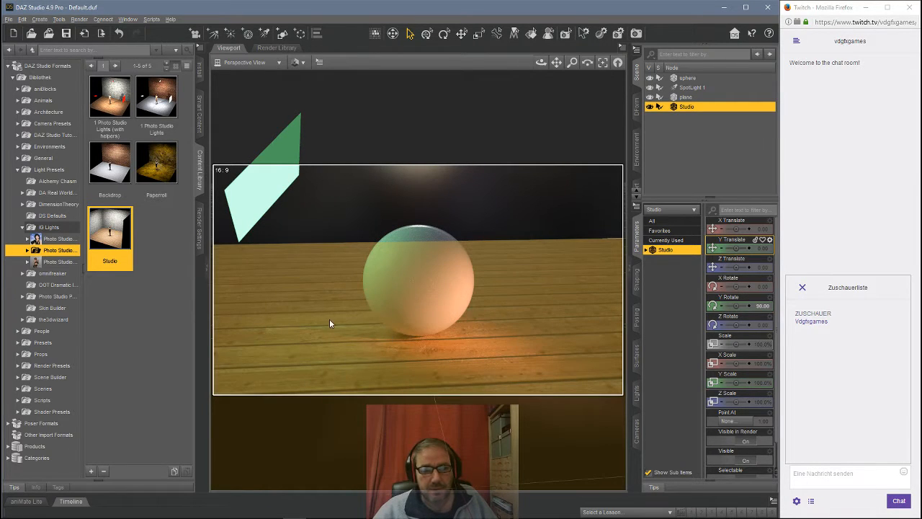
# Step: Restore the Iray environment intensity to its default value
pyautogui.click(199, 220)
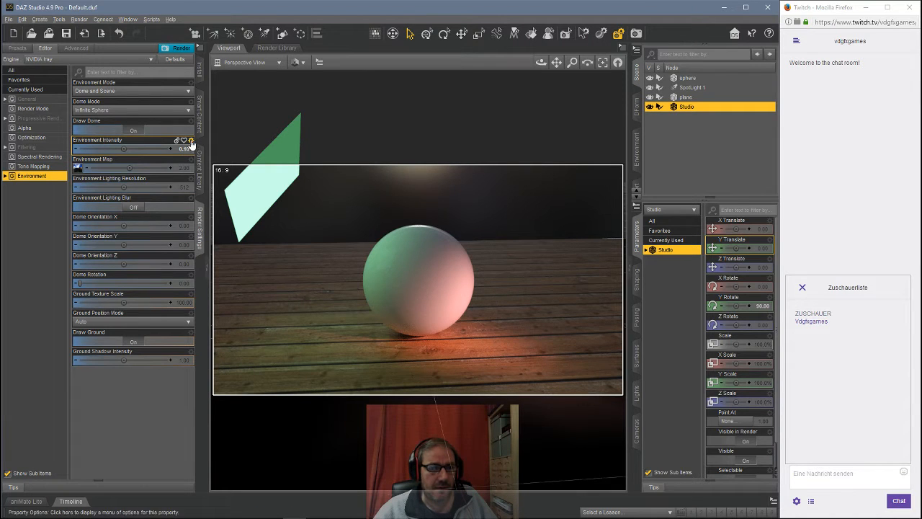
pyautogui.click(191, 142)
pyautogui.click(204, 193)
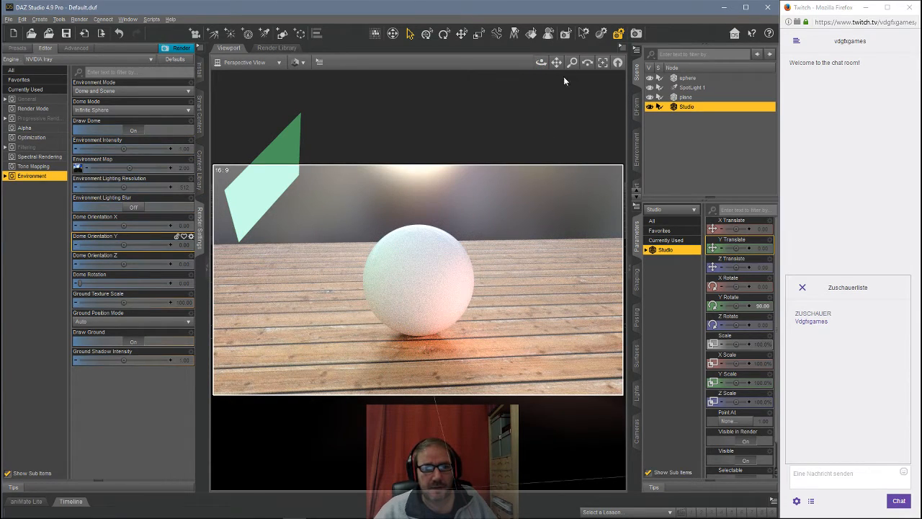
# Step: Set the environment intensity to 0.1
pyautogui.moveTo(541, 64); pyautogui.dragTo(542, 59)
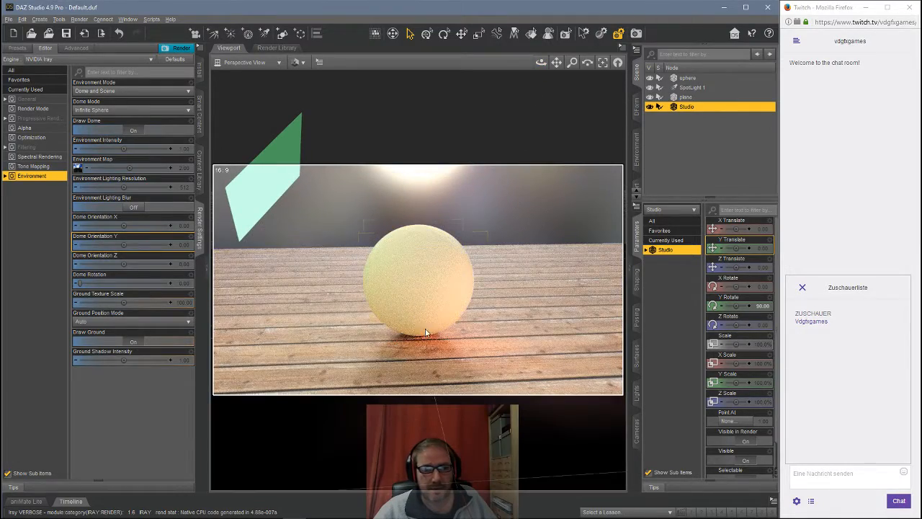
pyautogui.moveTo(541, 63); pyautogui.dragTo(542, 60)
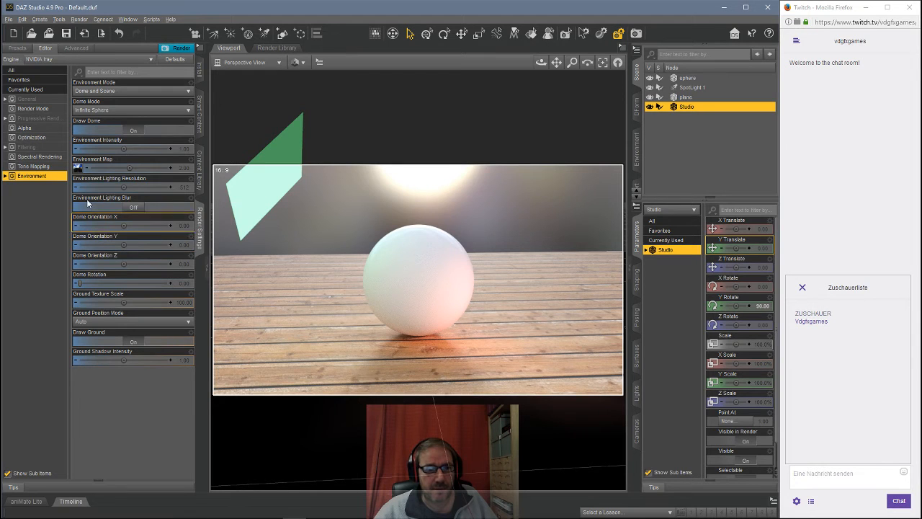
pyautogui.moveTo(78, 171)
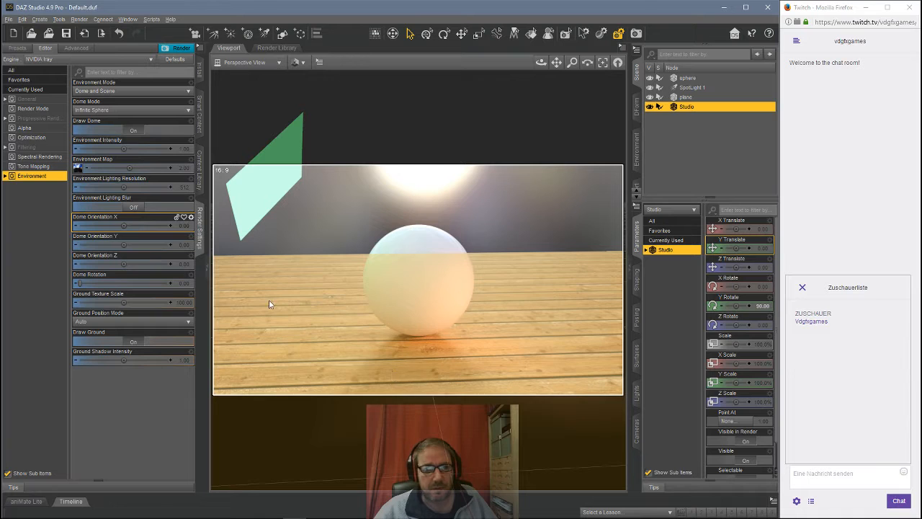
pyautogui.click(186, 148)
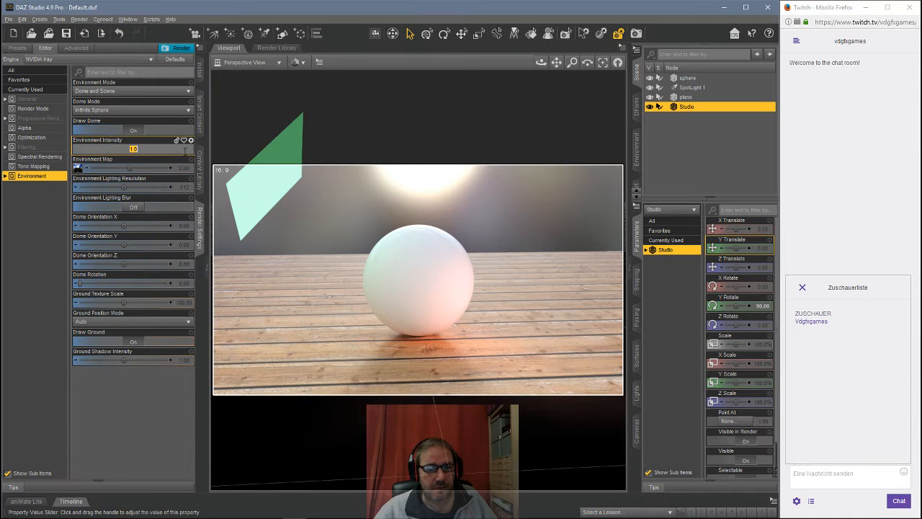
pyautogui.write('0.1')
pyautogui.press('Return')
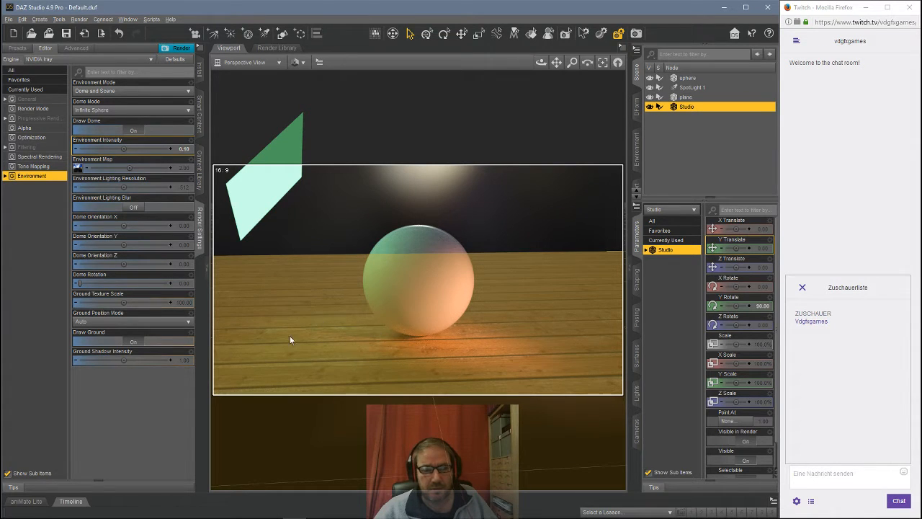
# Step: Select the plane and set its surface emission luminance to 500
pyautogui.click(685, 97)
pyautogui.click(636, 371)
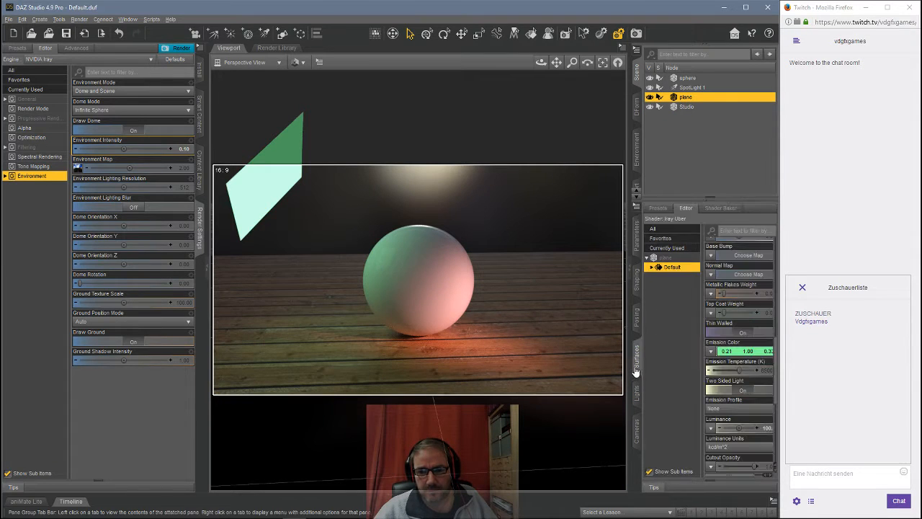
pyautogui.click(764, 428)
pyautogui.write('500')
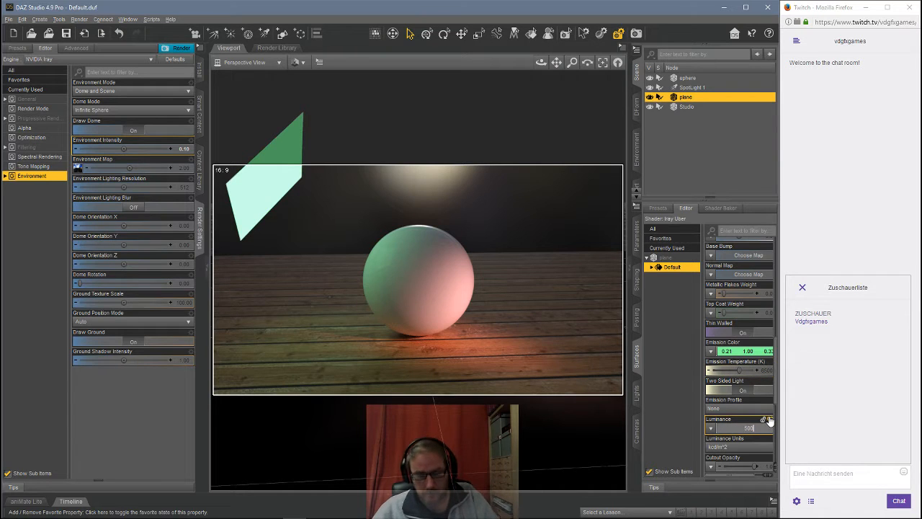
pyautogui.press('Return')
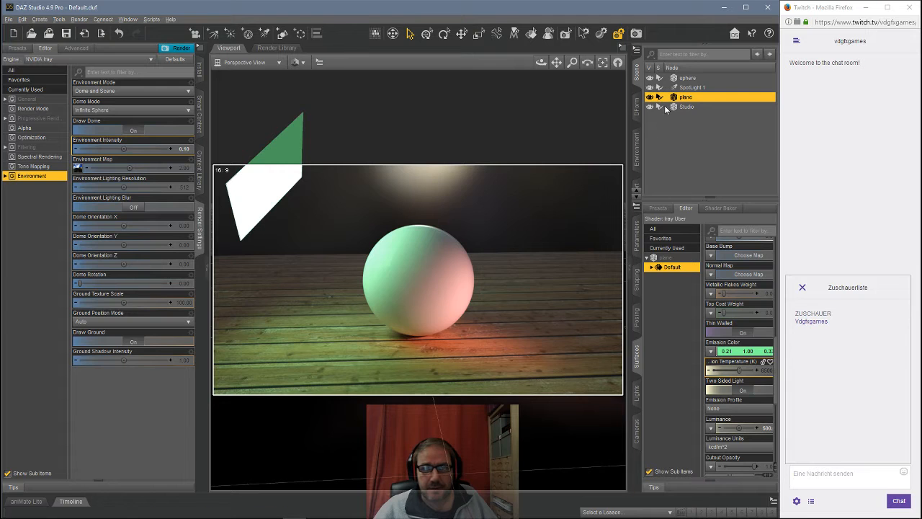
# Step: Select the sphere and apply the Iray DAZ Uber shader preset Car Paint - Midnight Blue to its surface
pyautogui.click(683, 79)
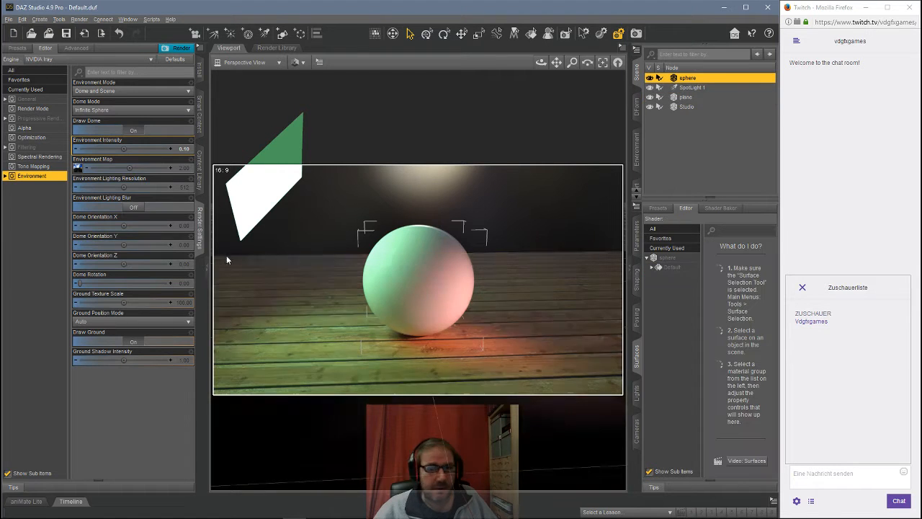
pyautogui.click(197, 172)
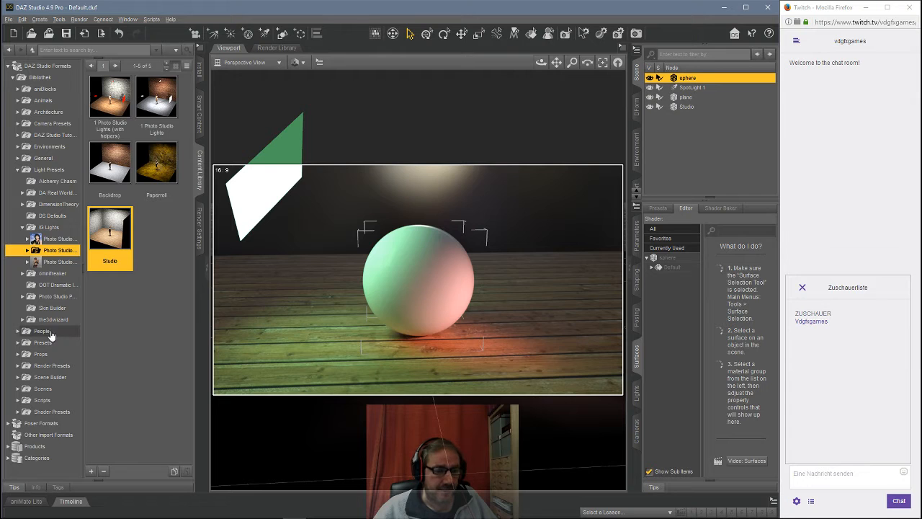
pyautogui.click(51, 412)
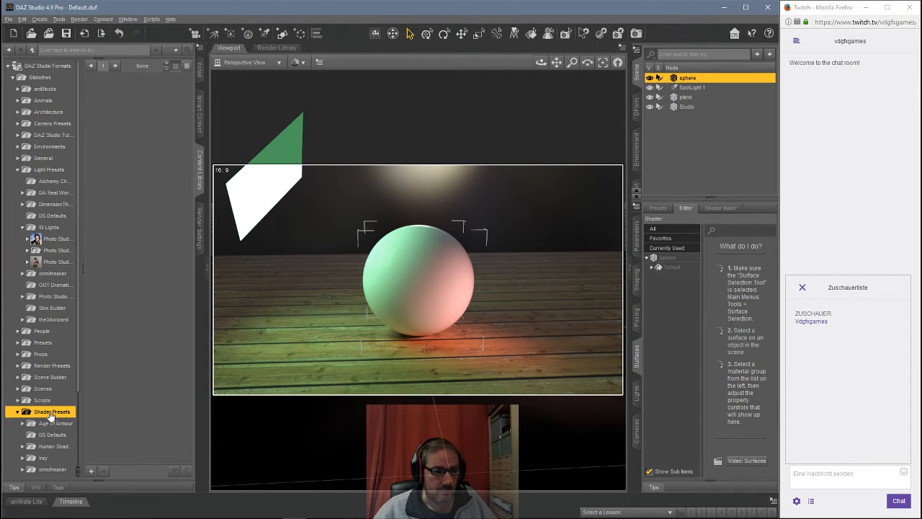
pyautogui.scroll(-3, 51, 415)
pyautogui.click(46, 369)
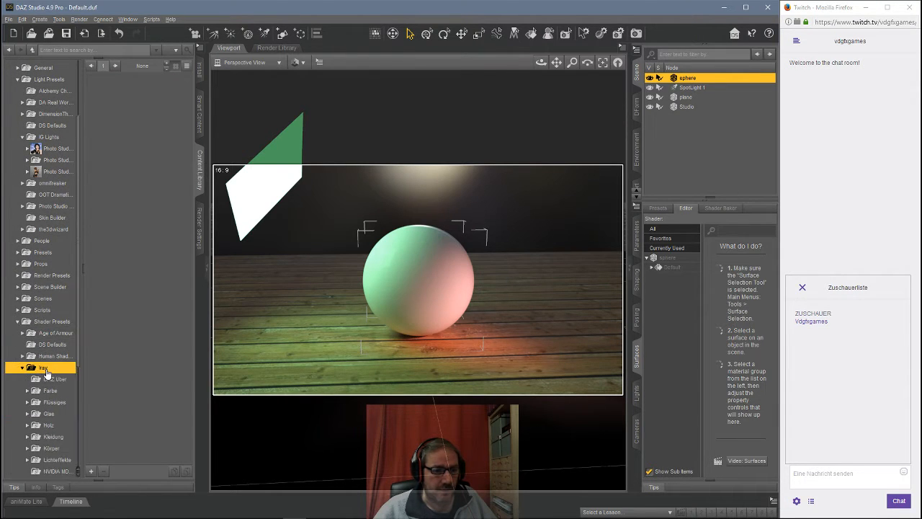
pyautogui.scroll(-5, 48, 346)
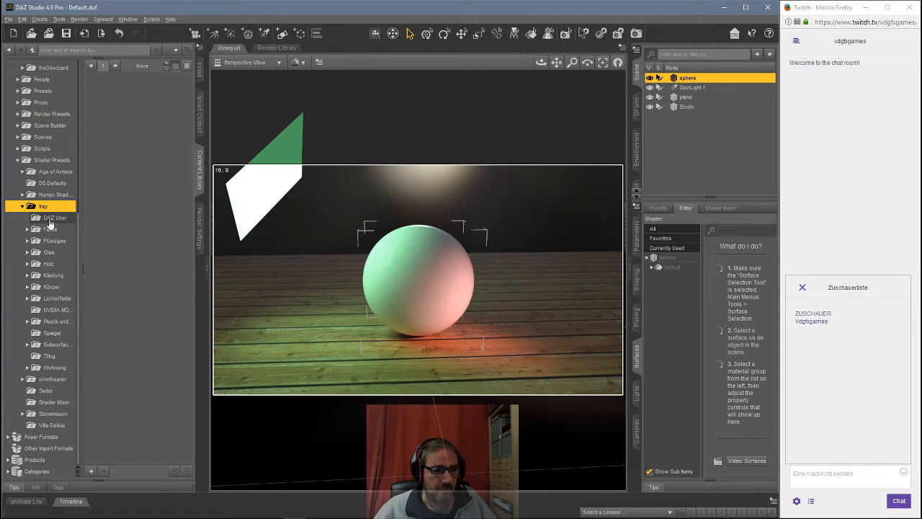
pyautogui.click(50, 218)
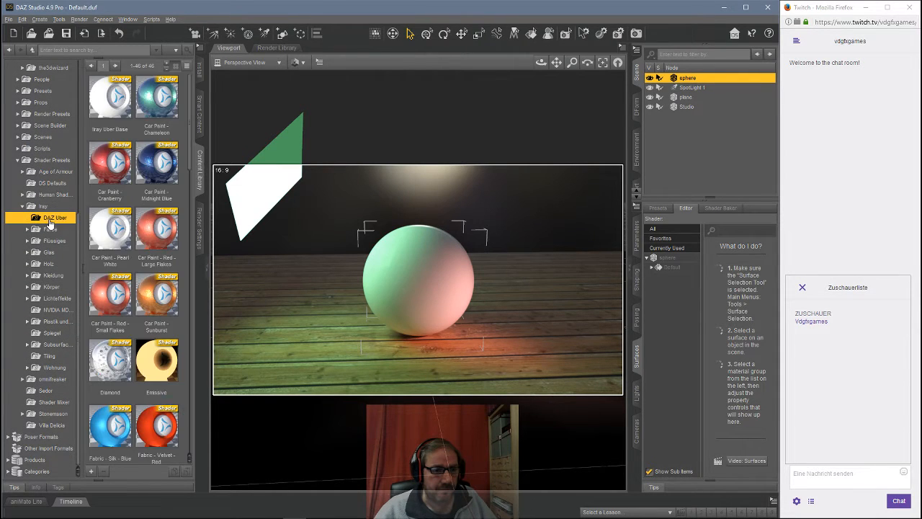
pyautogui.click(146, 169)
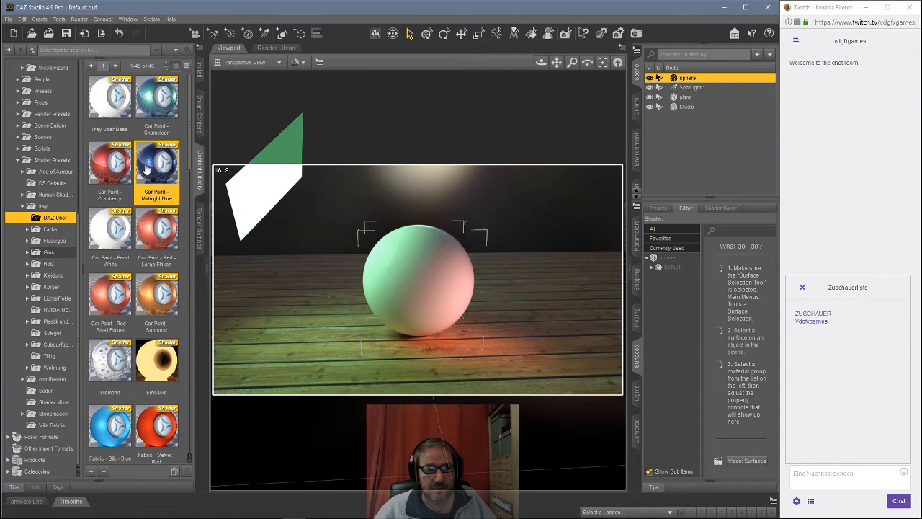
pyautogui.click(671, 266)
pyautogui.doubleClick(152, 175)
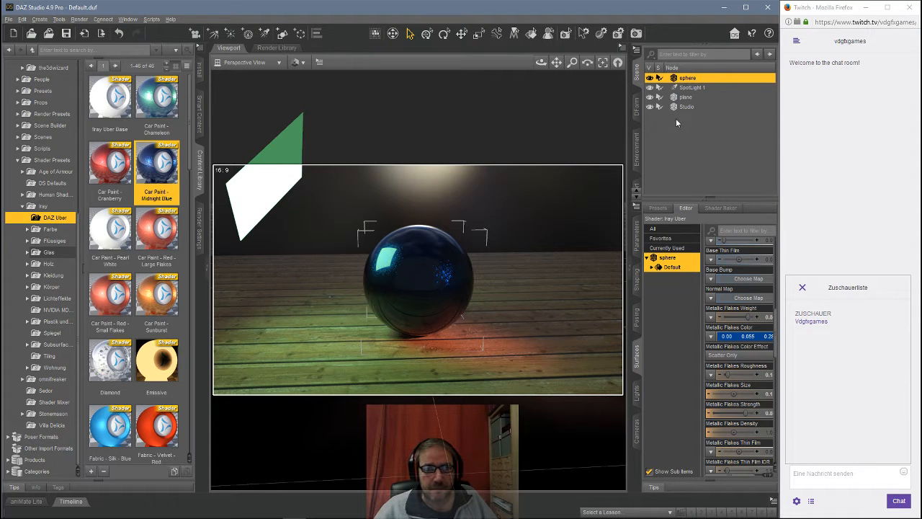
# Step: Select the plane's surface and set its cutout opacity to 0
pyautogui.click(649, 98)
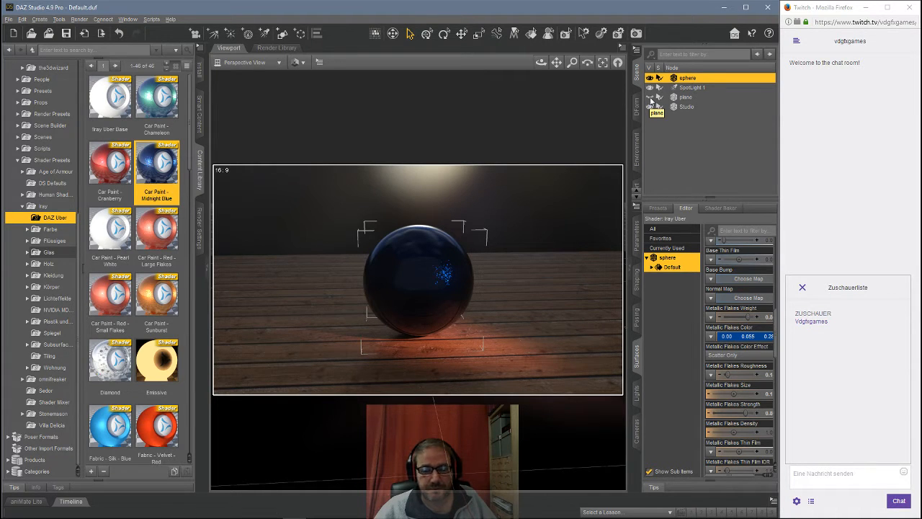
pyautogui.click(651, 98)
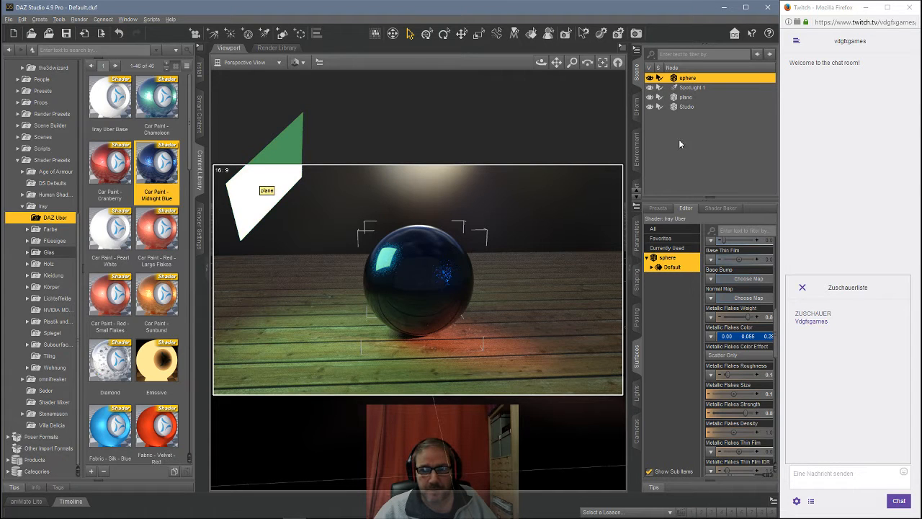
pyautogui.click(686, 96)
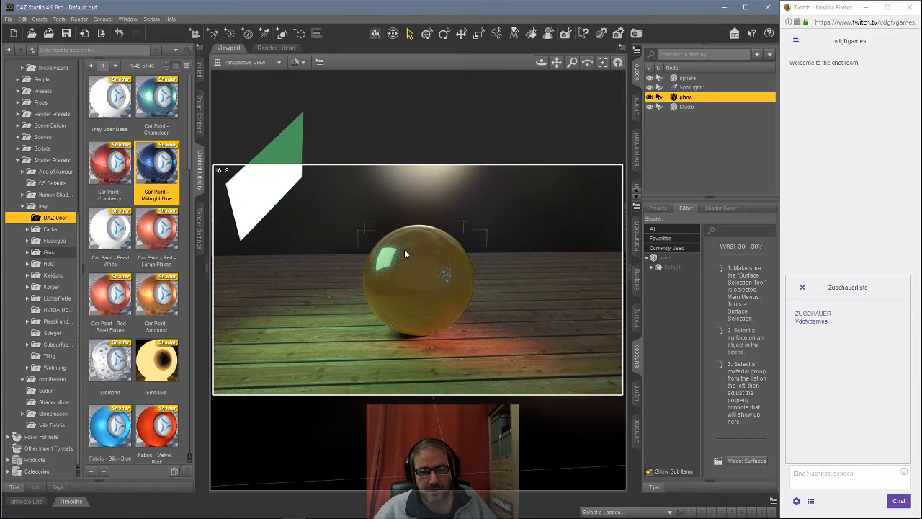
pyautogui.click(677, 266)
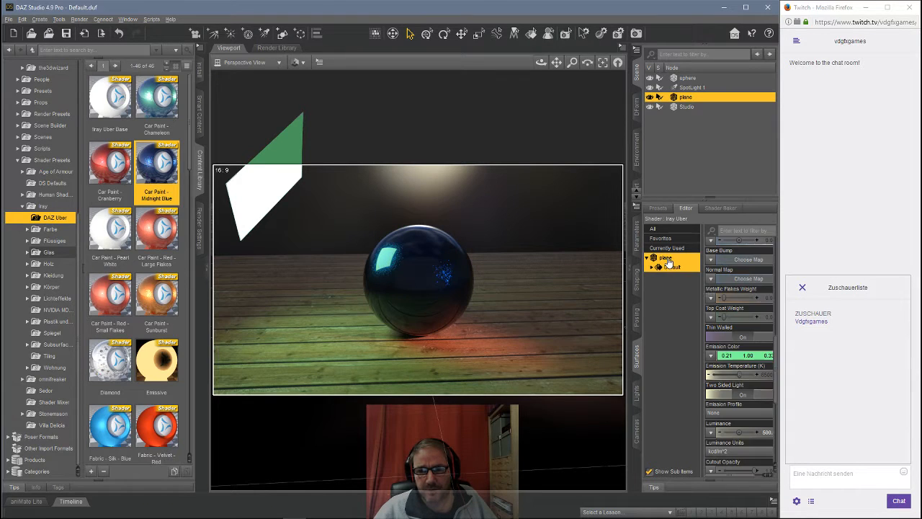
pyautogui.scroll(-3, 729, 325)
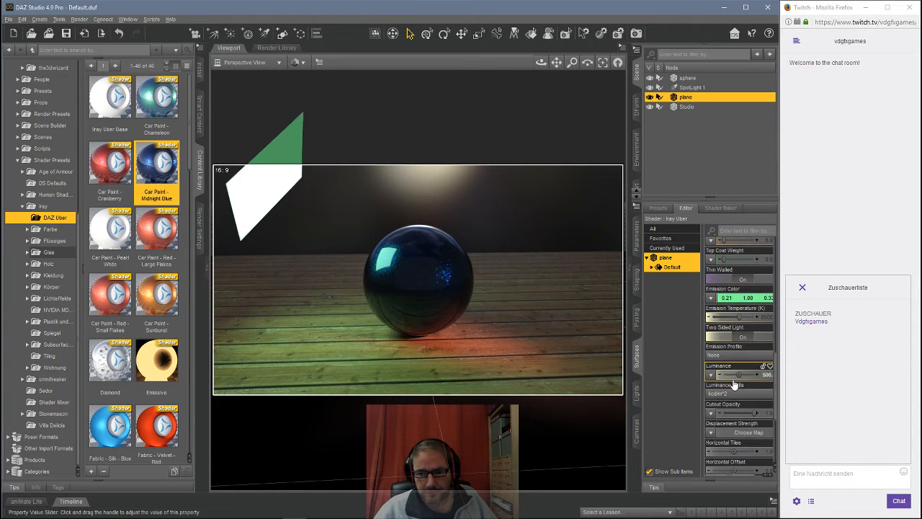
pyautogui.scroll(-3, 731, 368)
pyautogui.scroll(-1, 732, 368)
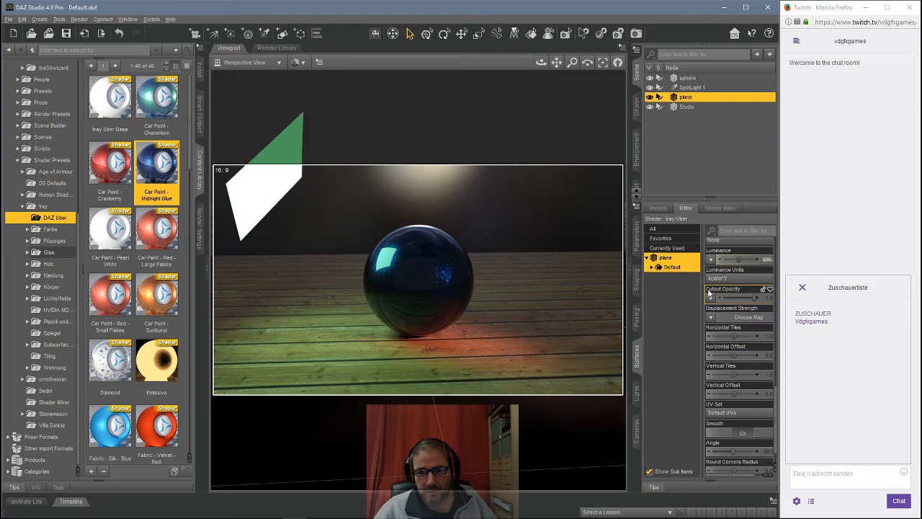
pyautogui.click(767, 299)
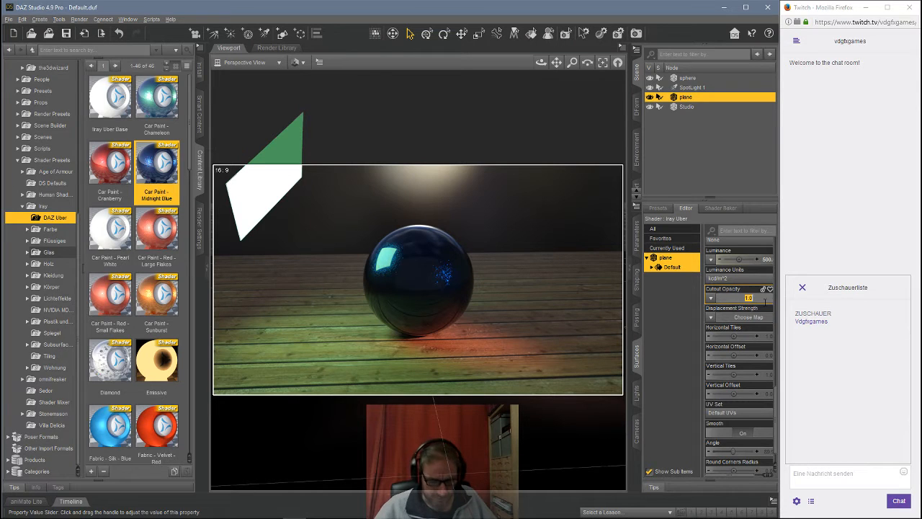
pyautogui.write('0')
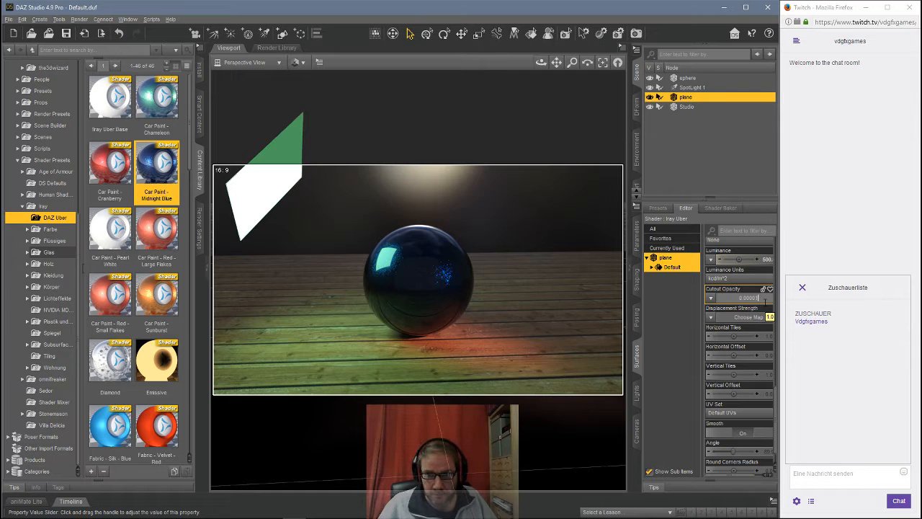
pyautogui.press('Return')
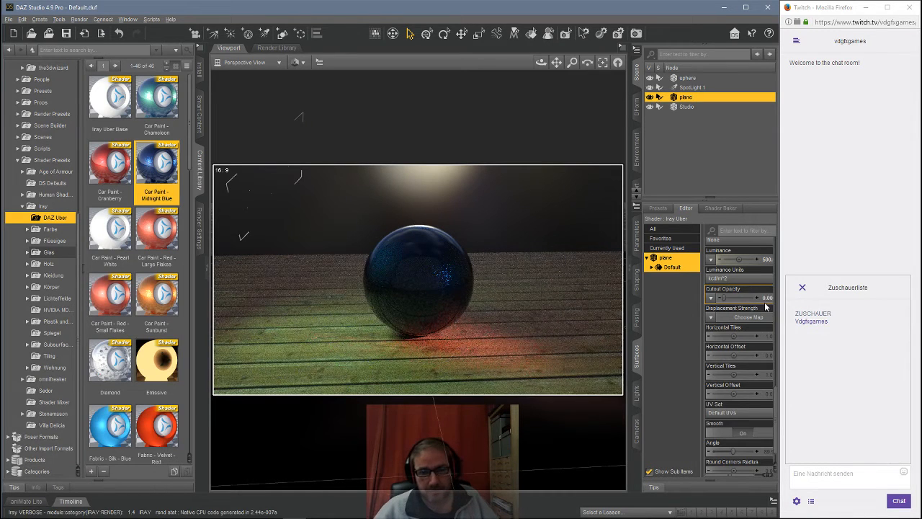
# Step: Scale the plane up to about 149 percent
pyautogui.scroll(1, 759, 284)
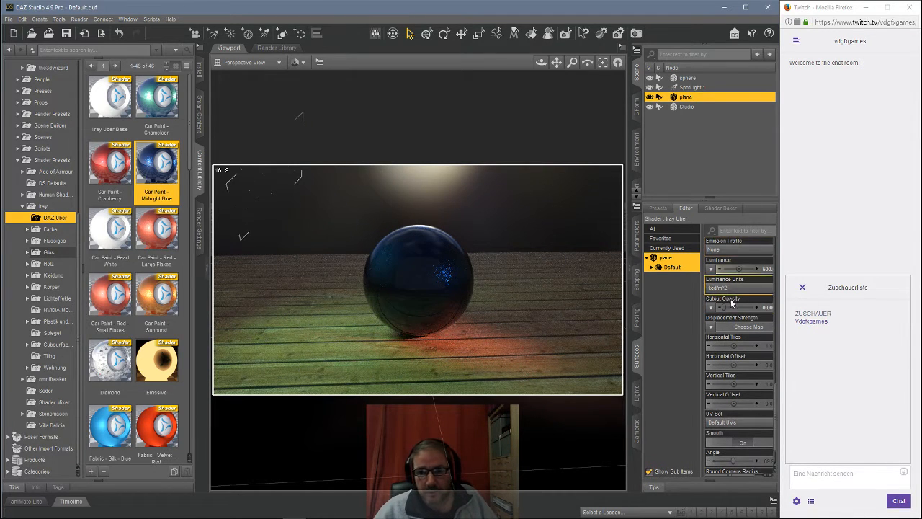
pyautogui.moveTo(771, 308)
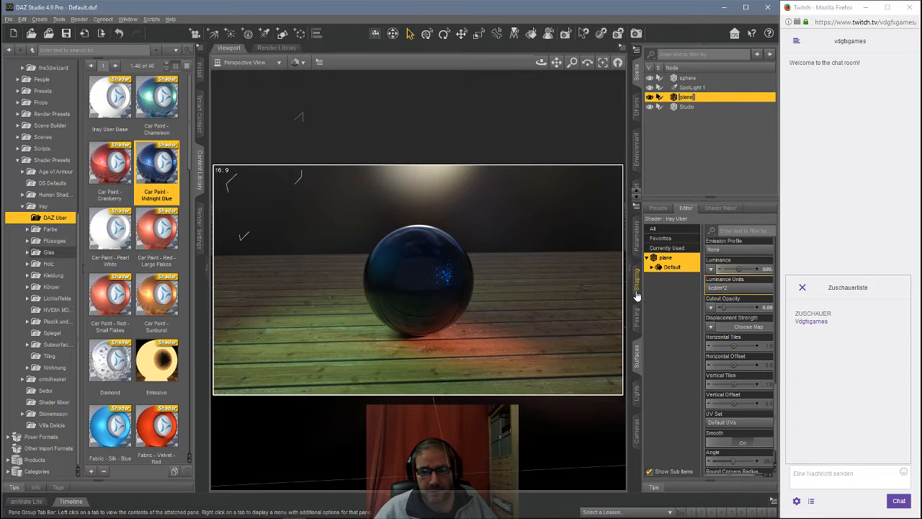
pyautogui.click(637, 240)
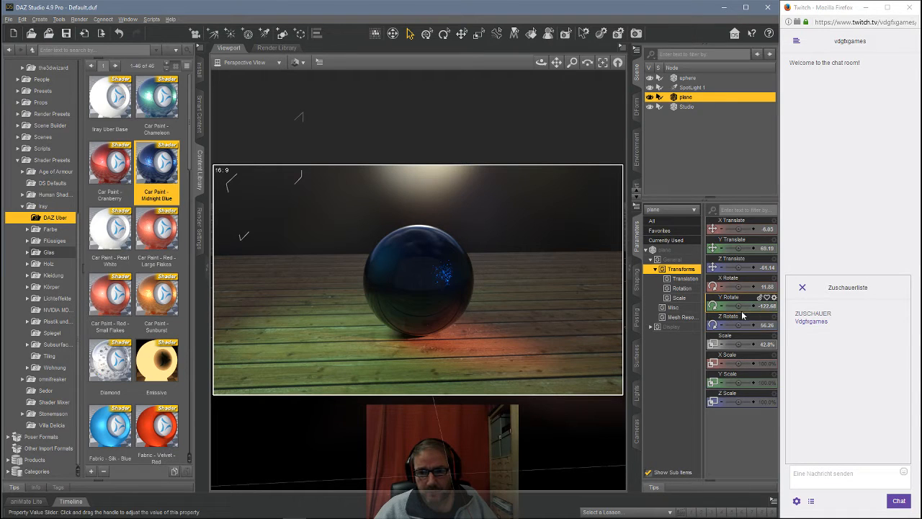
pyautogui.moveTo(737, 345); pyautogui.dragTo(747, 345)
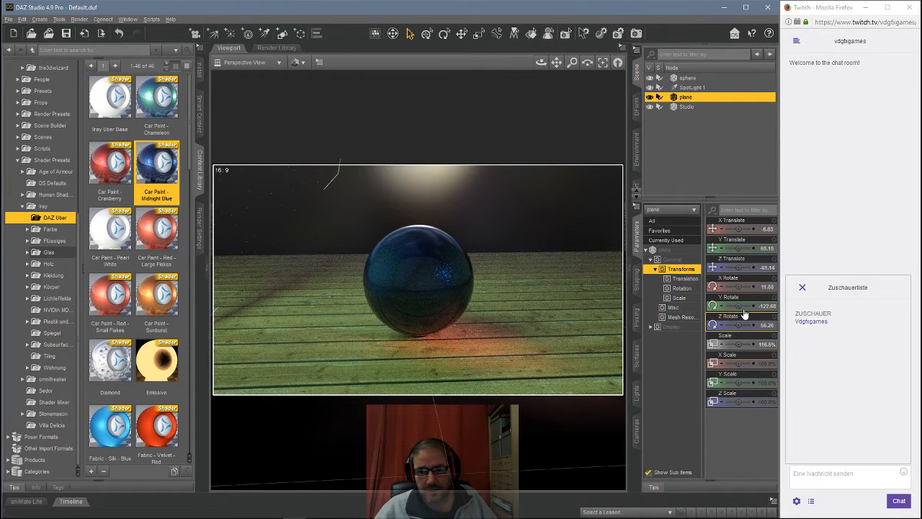
pyautogui.moveTo(742, 347); pyautogui.dragTo(747, 347)
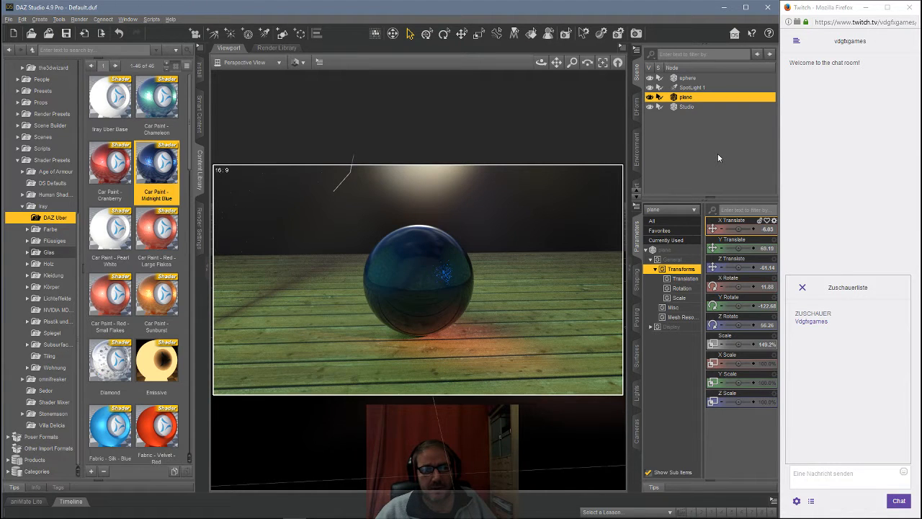
# Step: Hide the spotlight in the scene
pyautogui.click(442, 272)
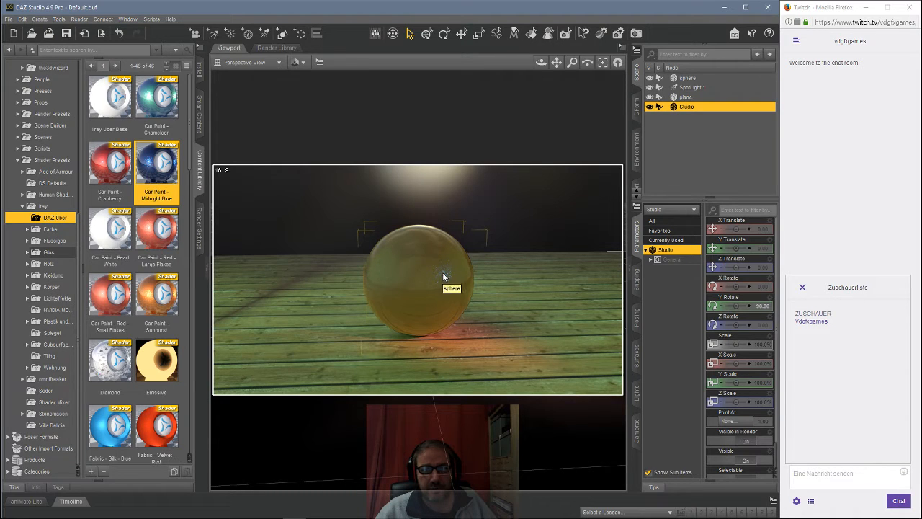
pyautogui.click(649, 88)
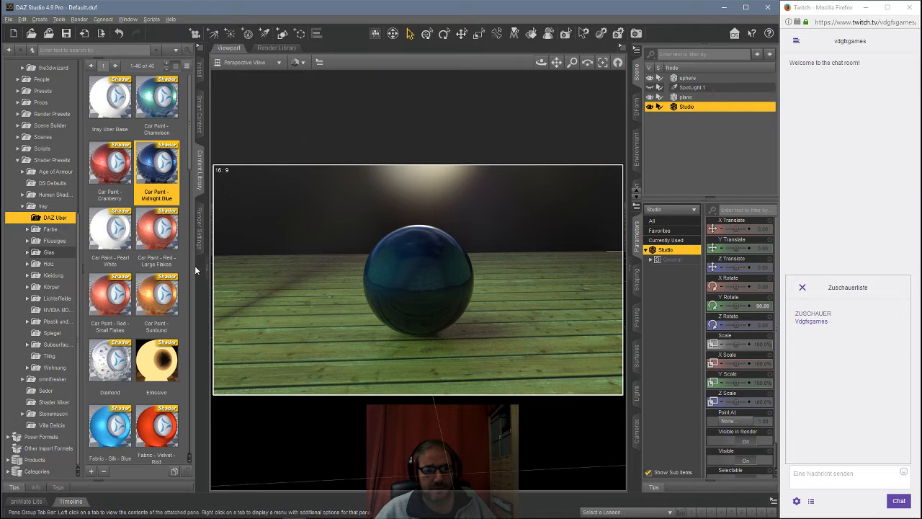
# Step: Set the Iray environment mode to Dome Only
pyautogui.click(200, 227)
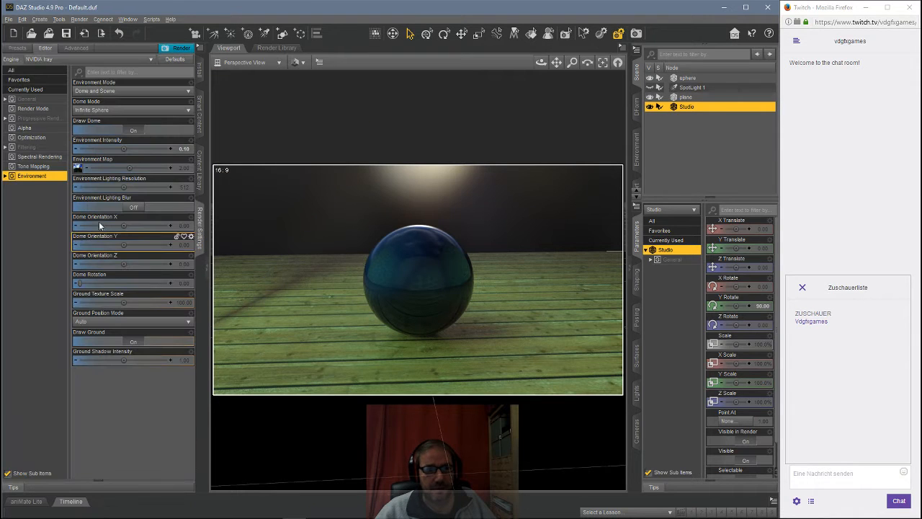
pyautogui.click(112, 96)
pyautogui.click(99, 109)
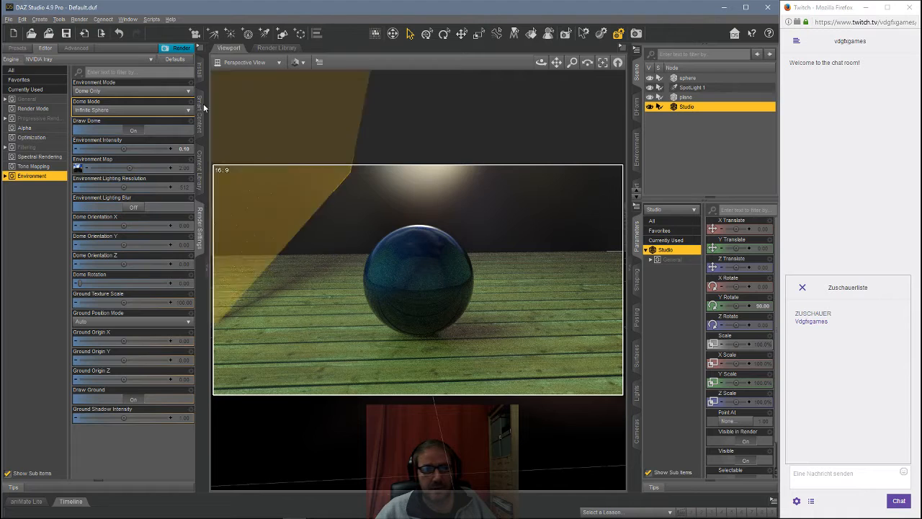
pyautogui.click(119, 91)
pyautogui.click(118, 95)
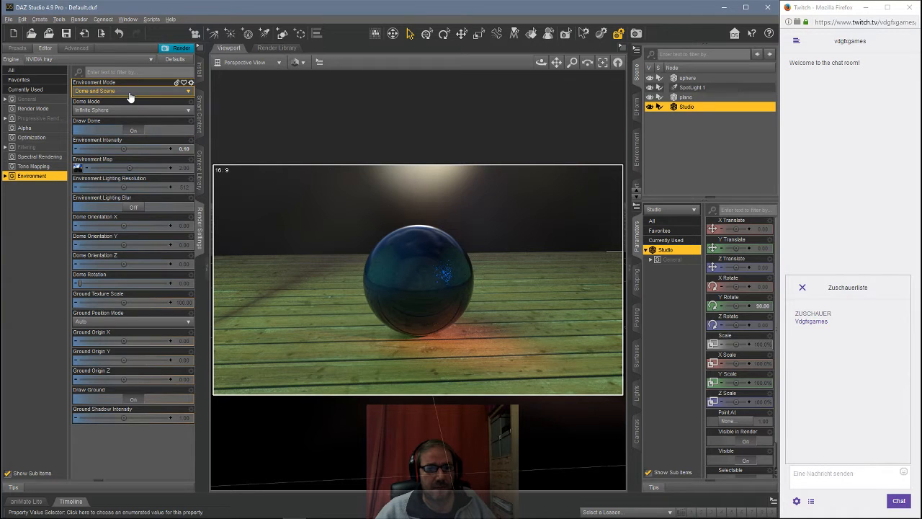
pyautogui.click(130, 93)
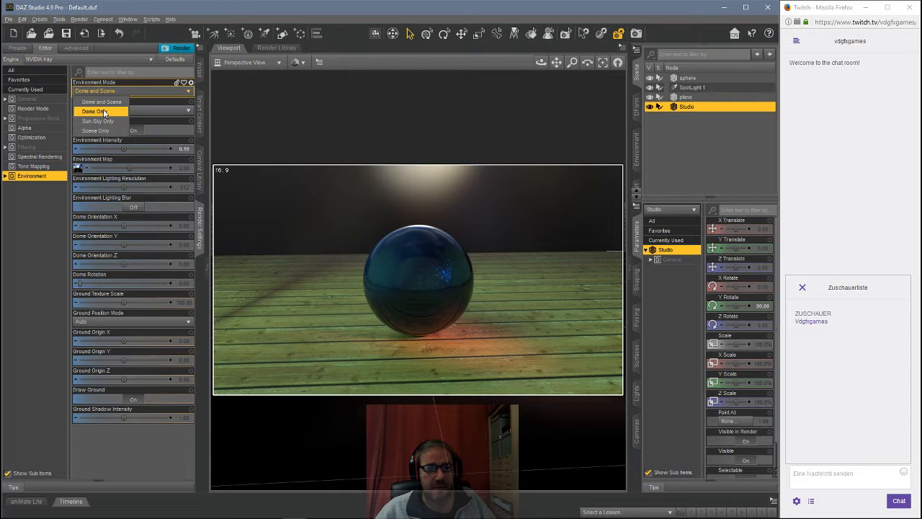
pyautogui.click(103, 113)
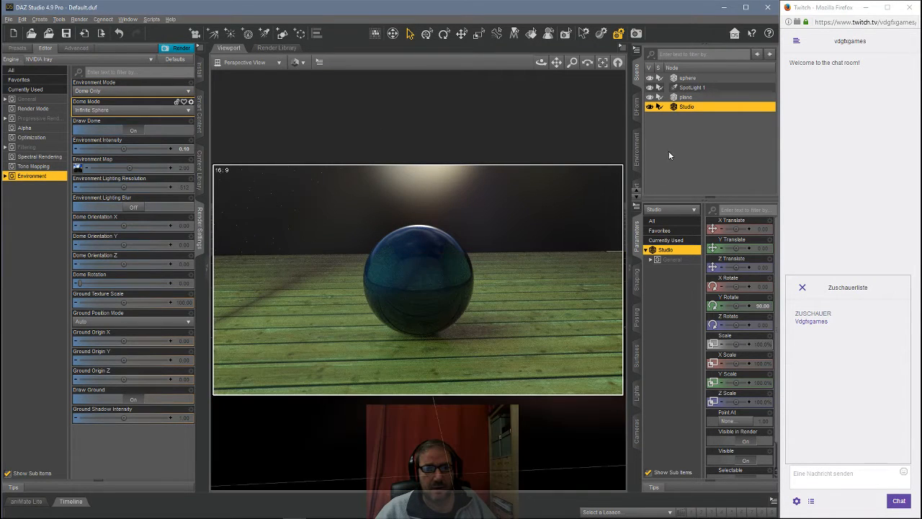
pyautogui.moveTo(687, 107); pyautogui.dragTo(689, 87)
pyautogui.click(690, 87)
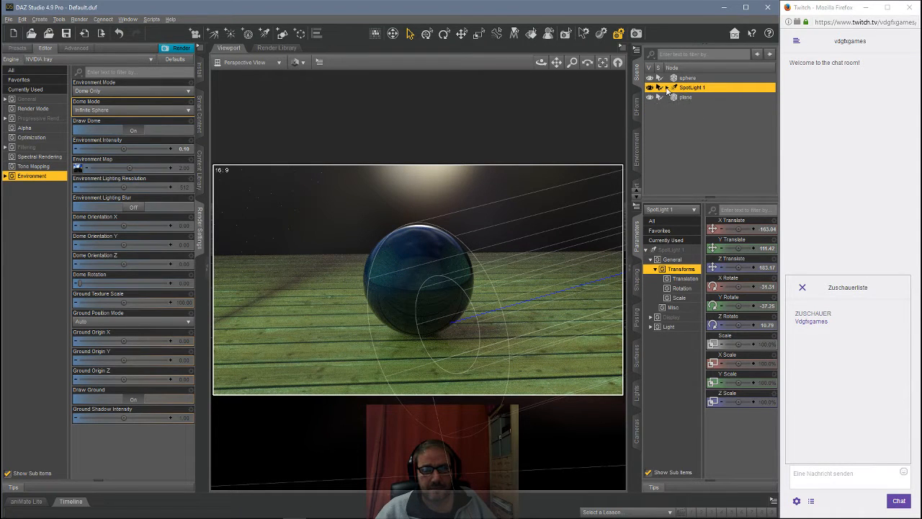
pyautogui.moveTo(688, 96); pyautogui.dragTo(688, 142)
# Step: Open the lights pane and select the plane node
pyautogui.click(639, 392)
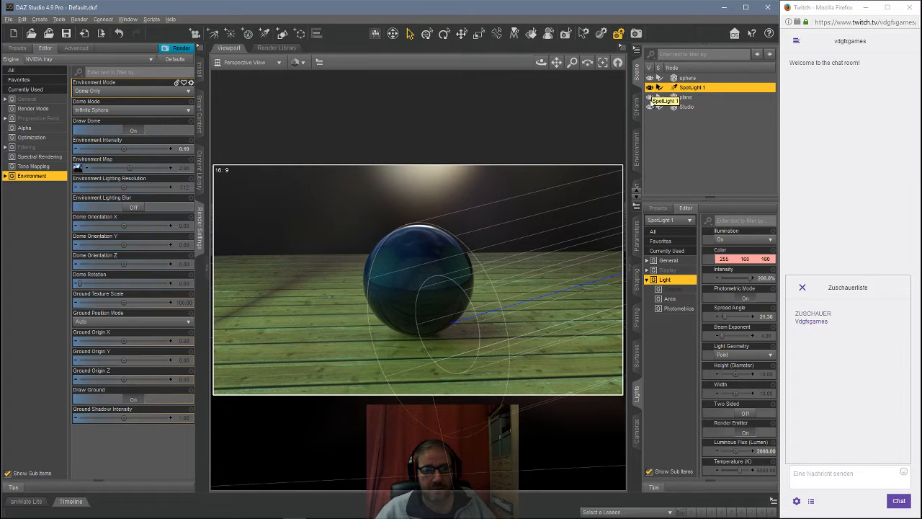
pyautogui.click(683, 98)
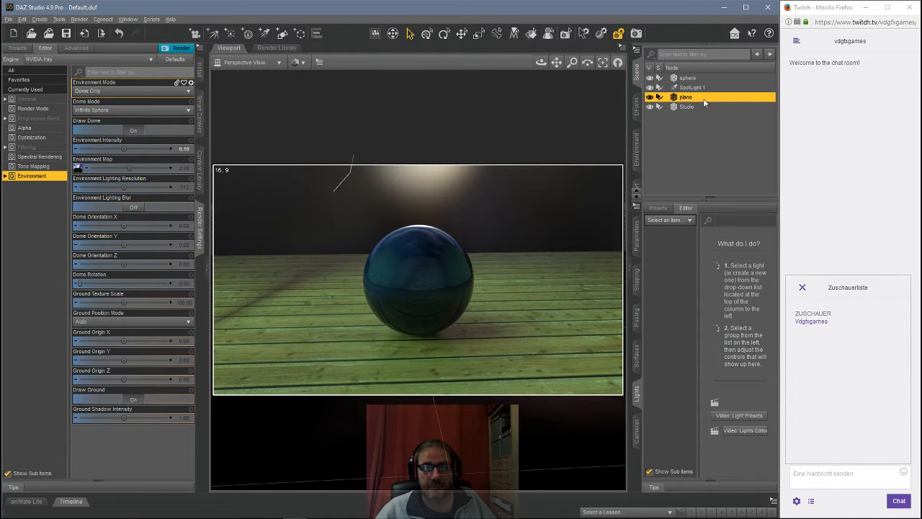
# Step: Switch the Iray environment mode to Scene Only and select the spotlight
pyautogui.click(115, 96)
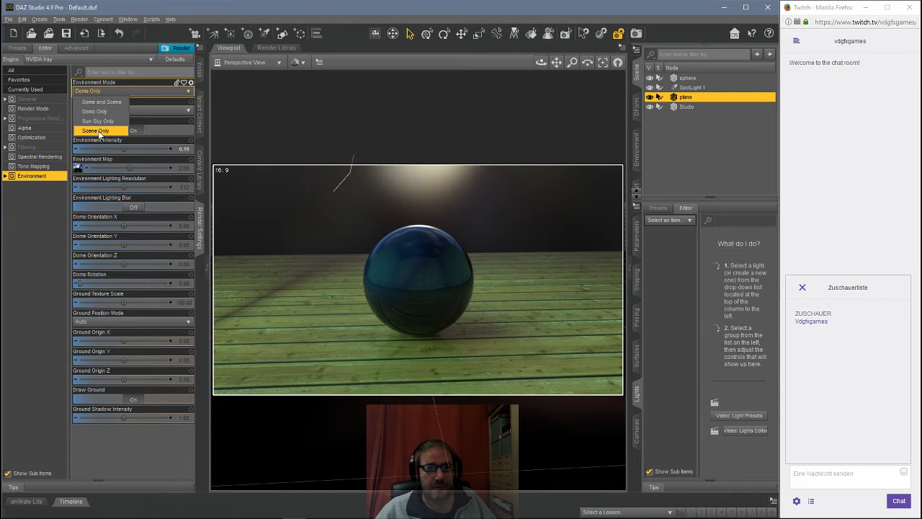
pyautogui.click(99, 131)
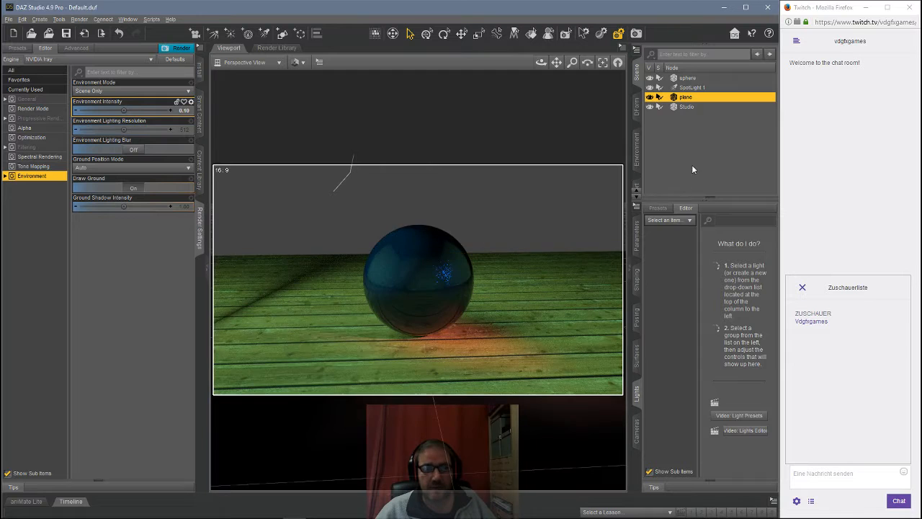
pyautogui.click(693, 88)
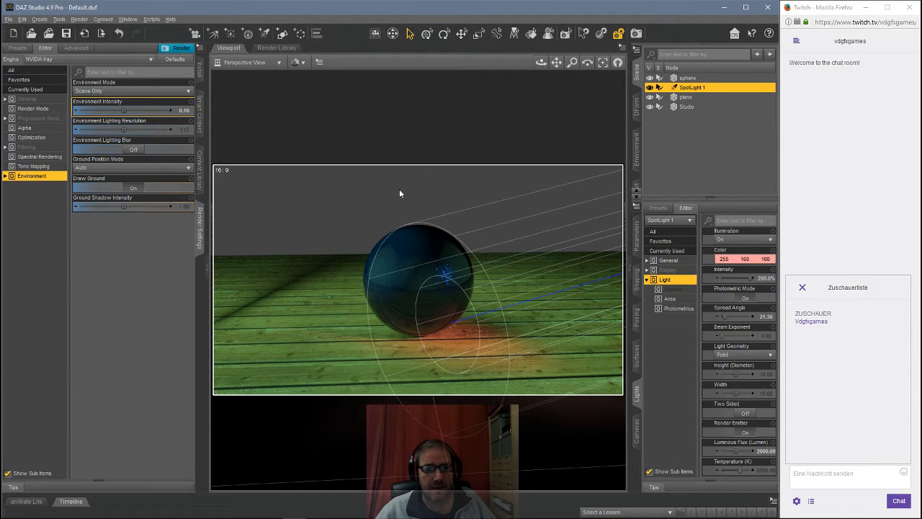
# Step: Try the environment modes Dome Only and Dome and Scene, then deselect the spotlight
pyautogui.click(121, 91)
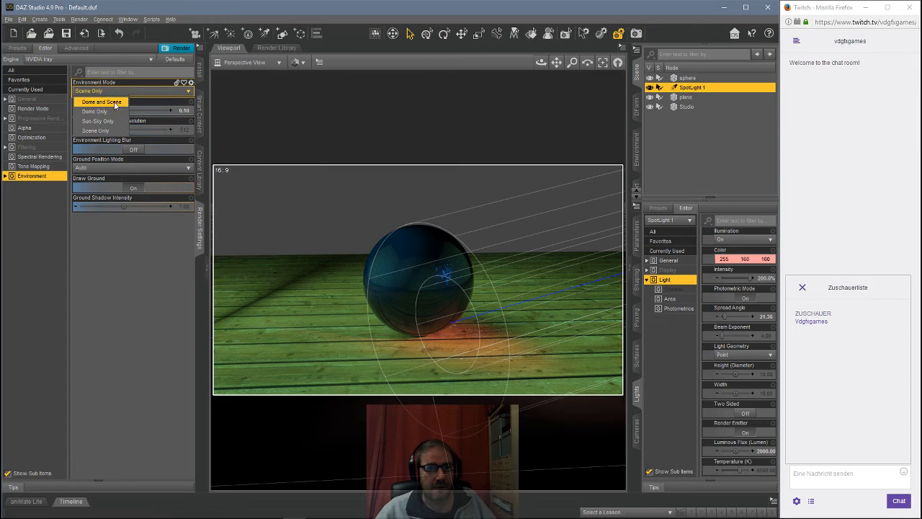
pyautogui.click(106, 113)
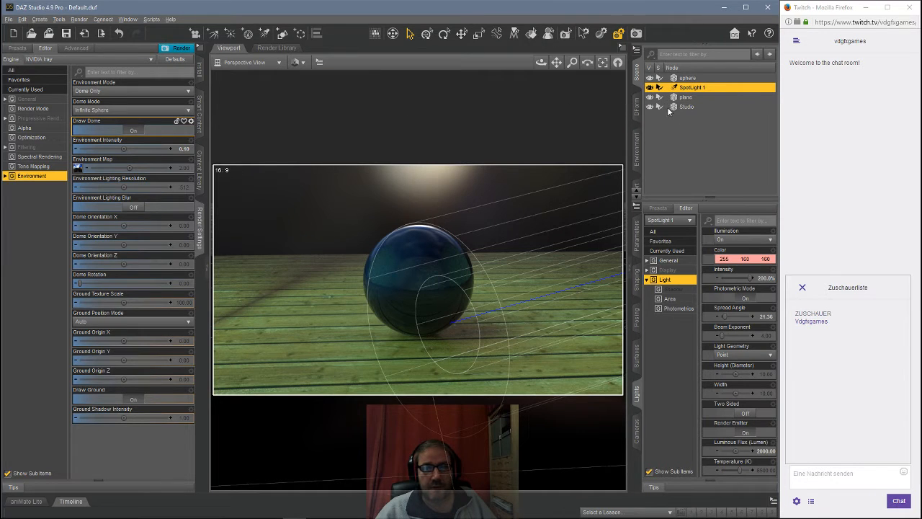
pyautogui.click(114, 91)
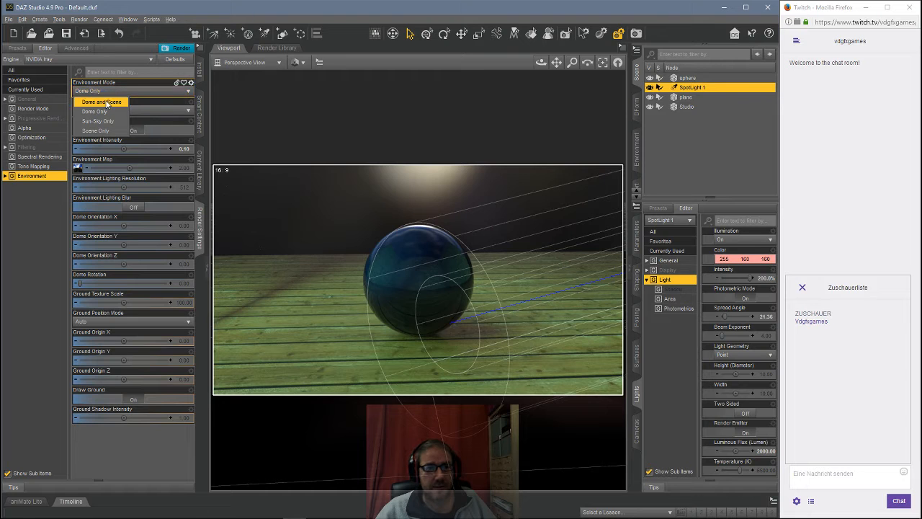
pyautogui.click(105, 103)
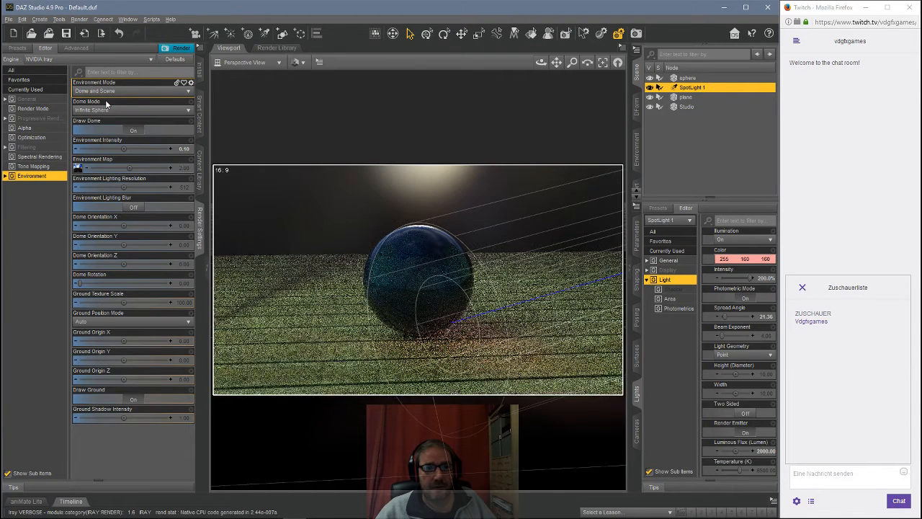
pyautogui.click(690, 130)
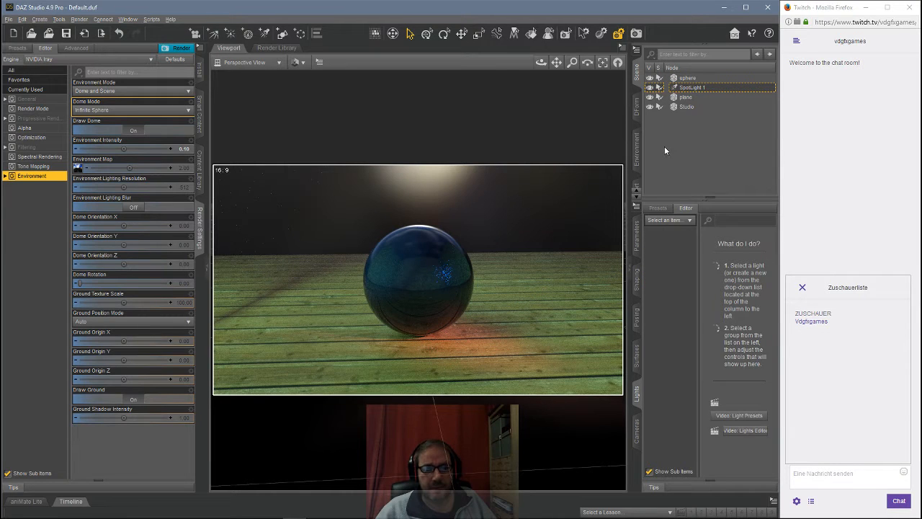
# Step: Select the spotlight and set the environment mode back to Dome Only
pyautogui.click(687, 89)
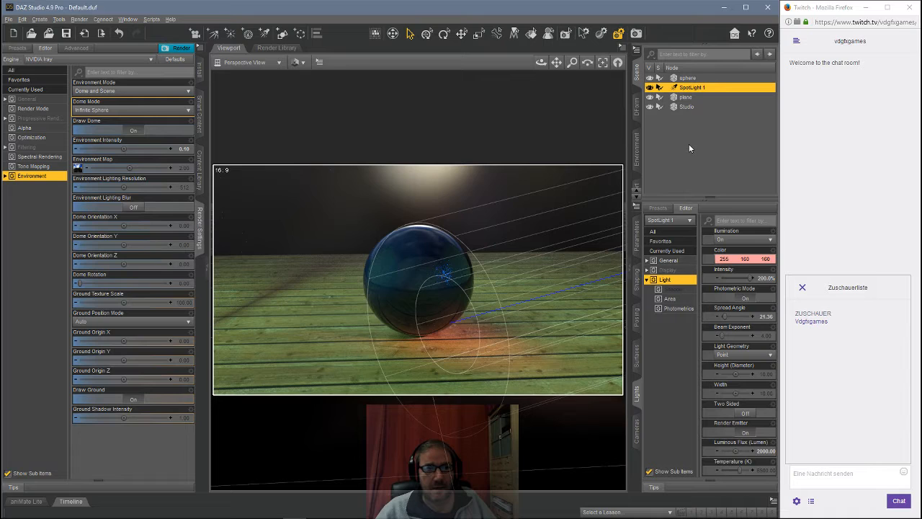
pyautogui.click(137, 91)
pyautogui.click(111, 112)
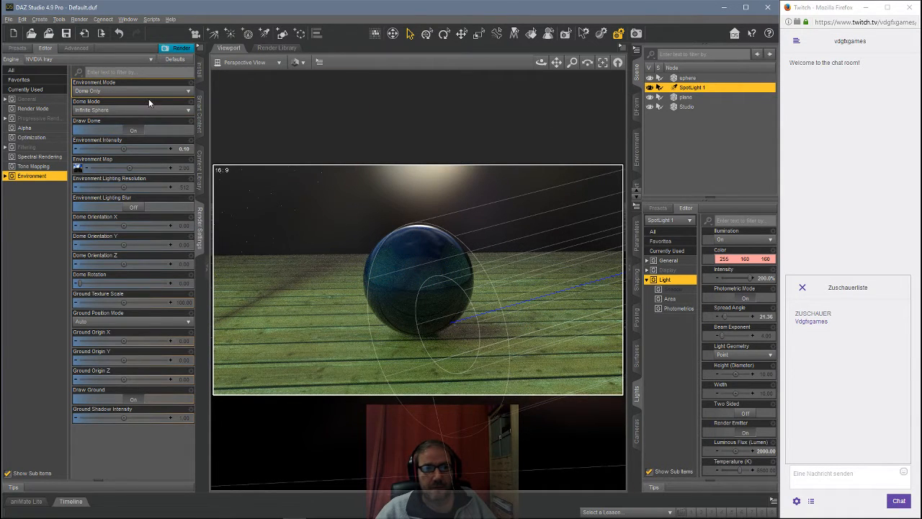
# Step: Select the plane and set the environment mode to Dome and Scene
pyautogui.click(670, 97)
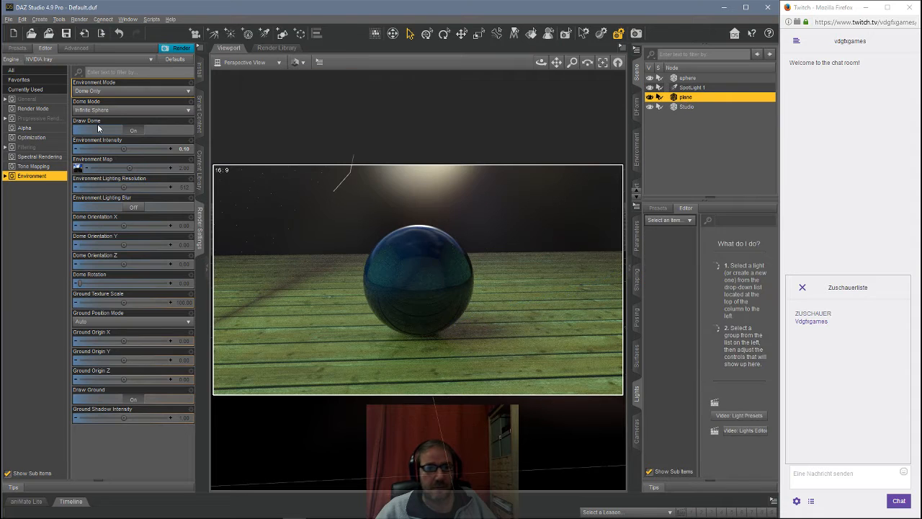
pyautogui.click(129, 98)
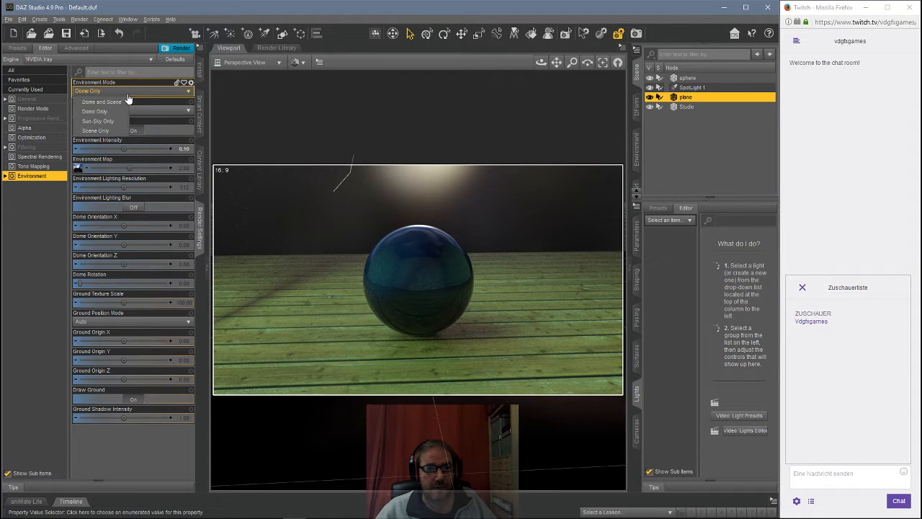
pyautogui.click(115, 100)
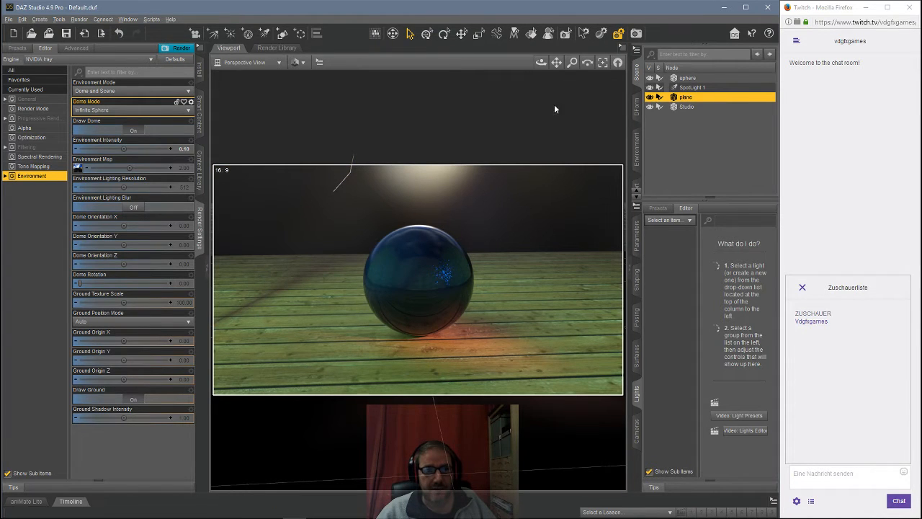
pyautogui.click(118, 97)
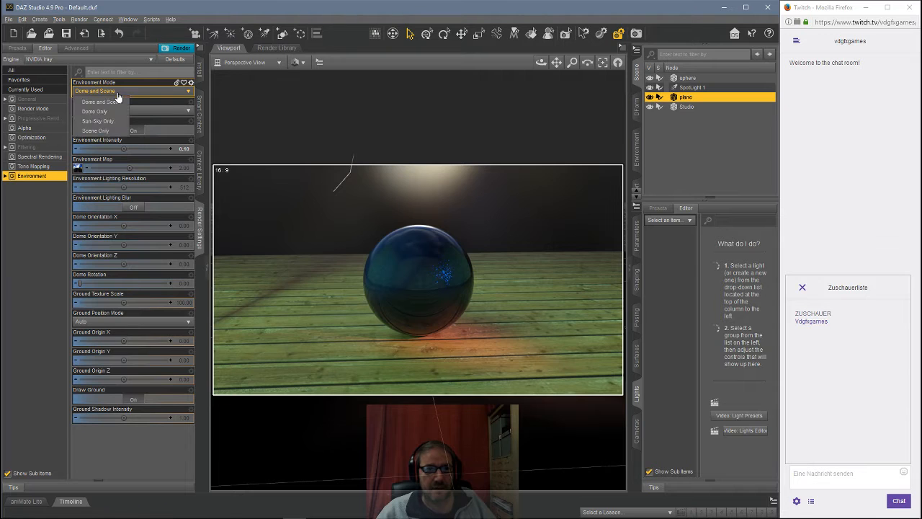
pyautogui.click(104, 107)
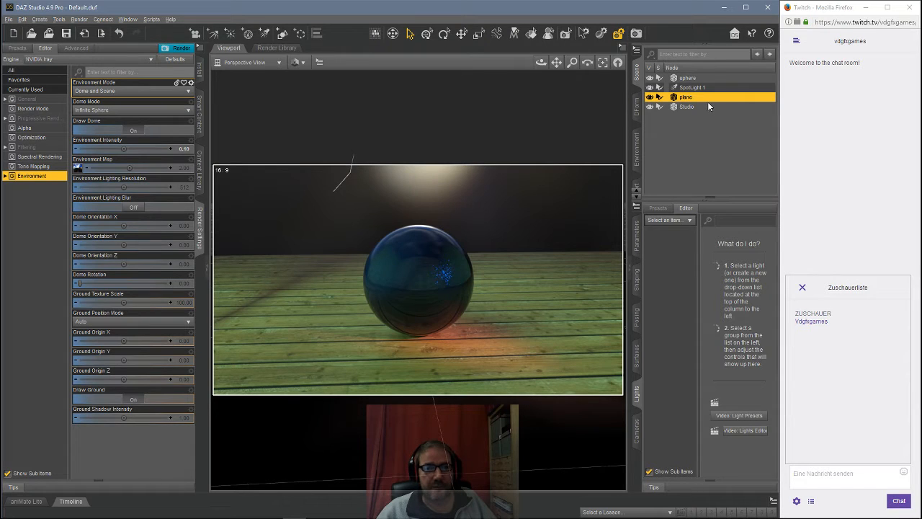
# Step: Select all nodes in the scene and delete them
pyautogui.moveTo(685, 128); pyautogui.dragTo(674, 81)
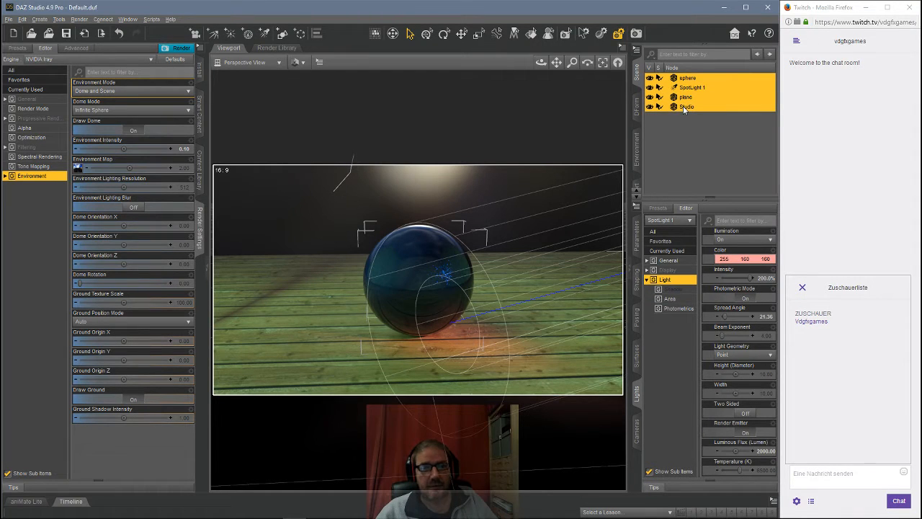
pyautogui.press('Delete')
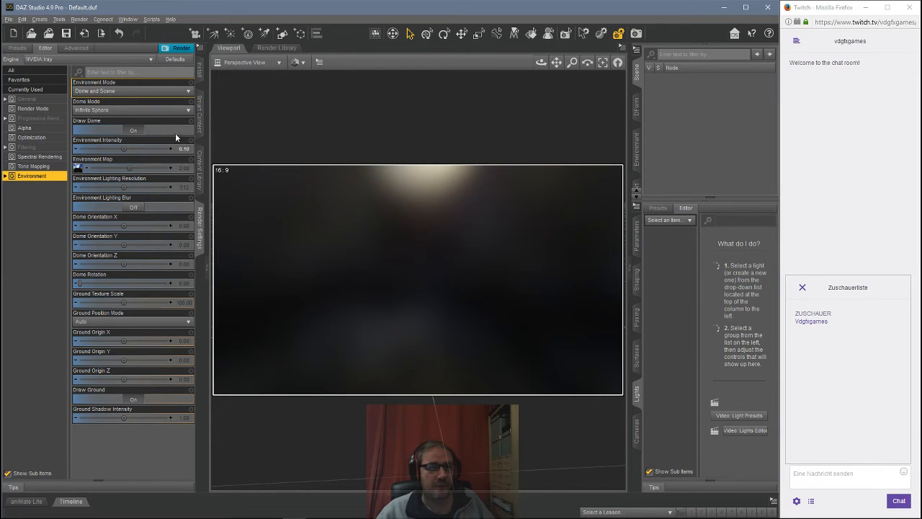
# Step: Load the MLAB scene from the Modern Living environment scenes folder in the content library
pyautogui.click(199, 168)
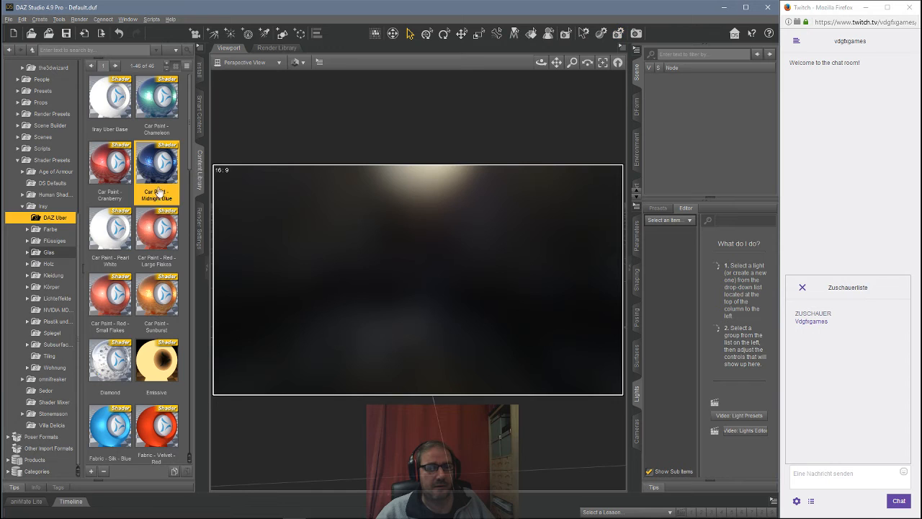
pyautogui.click(18, 160)
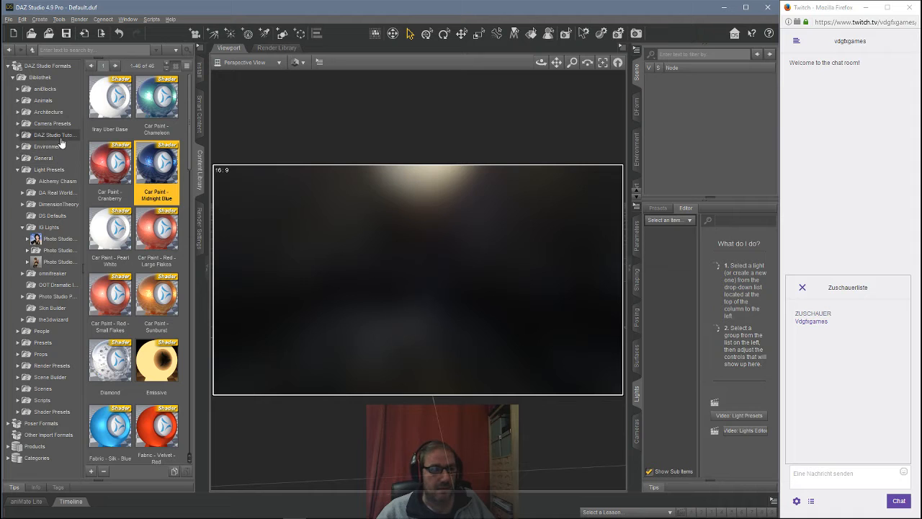
pyautogui.click(18, 171)
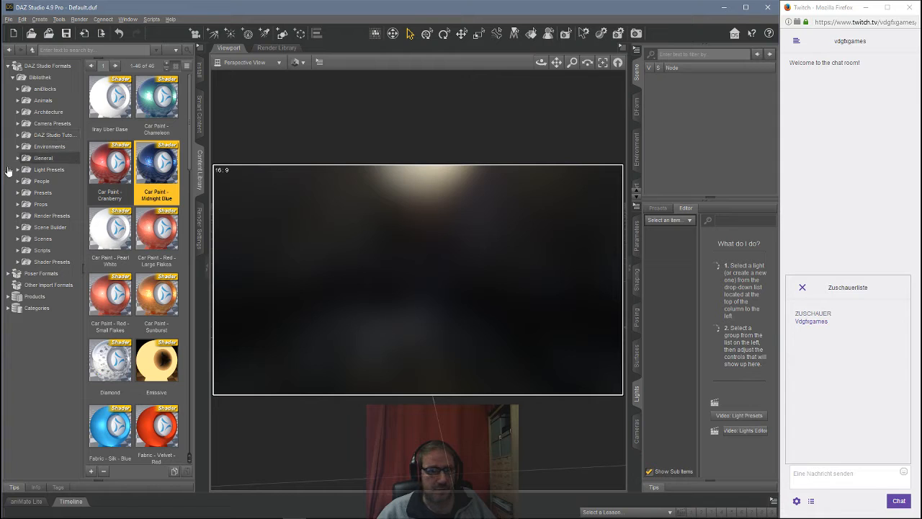
pyautogui.click(18, 113)
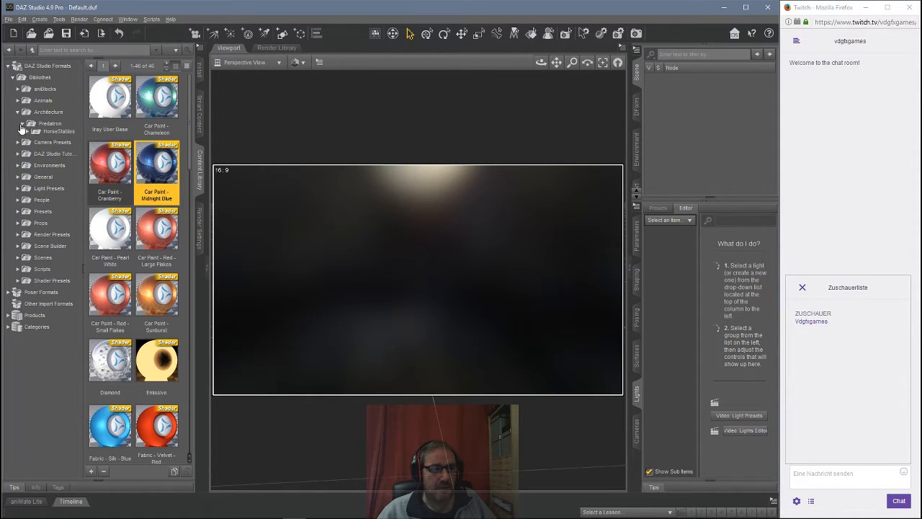
pyautogui.click(18, 112)
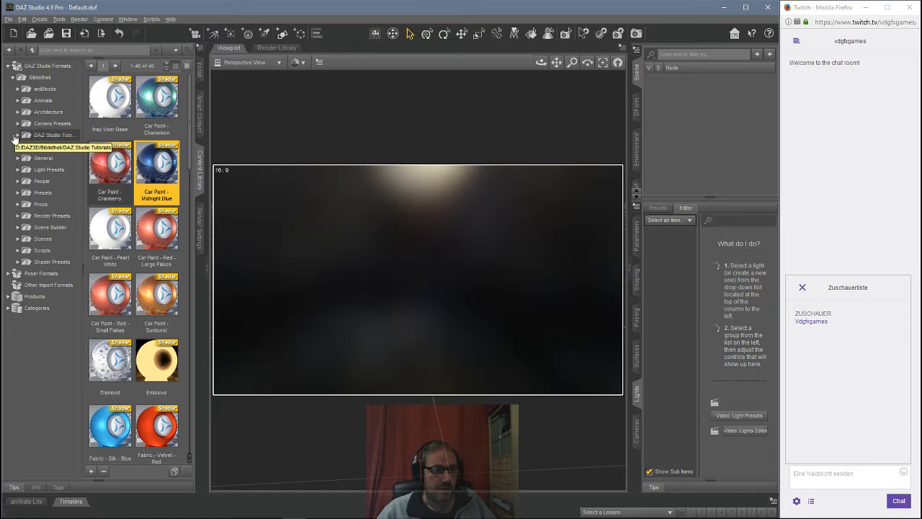
pyautogui.click(18, 146)
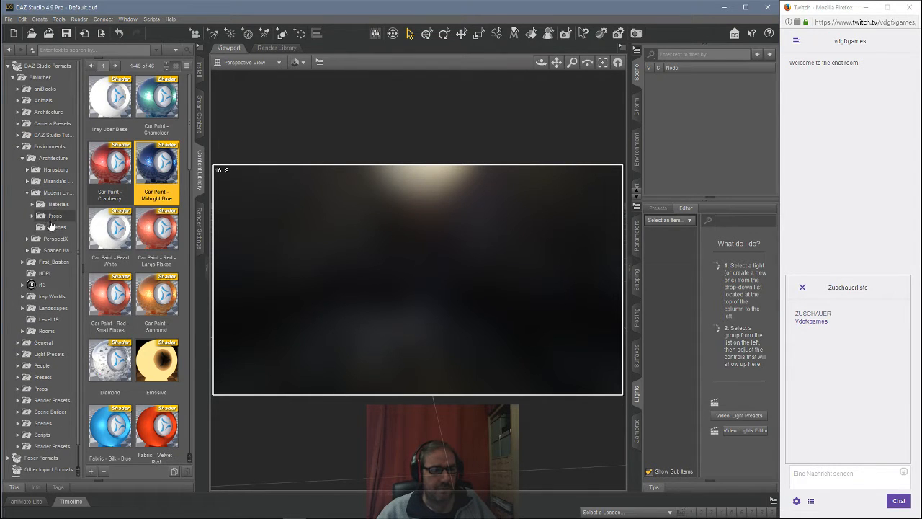
pyautogui.click(73, 229)
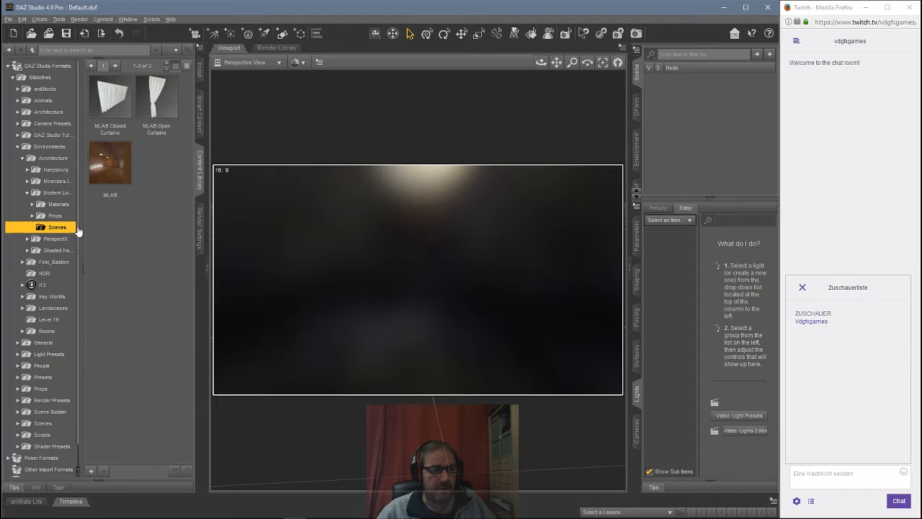
pyautogui.doubleClick(106, 179)
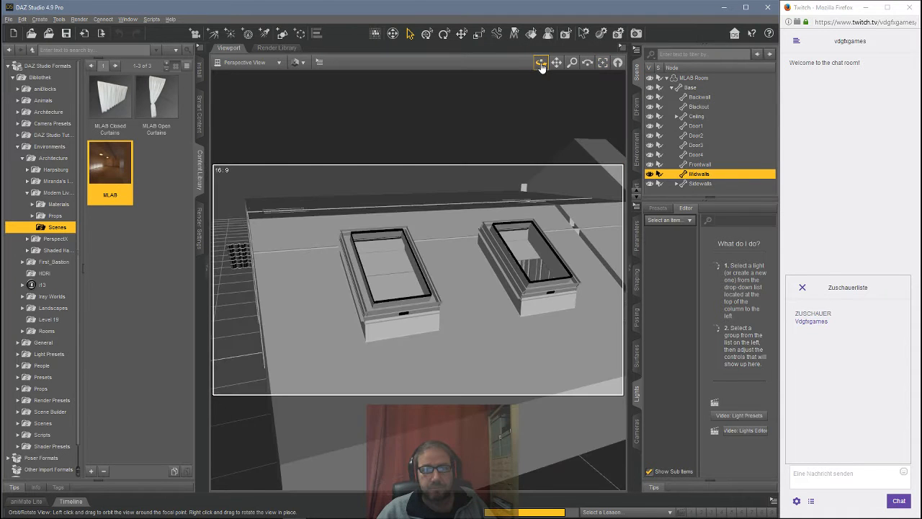
# Step: Navigate the viewport to examine the MLAB room interior and its windows
pyautogui.moveTo(541, 66); pyautogui.dragTo(374, 296)
pyautogui.scroll(2, 382, 303)
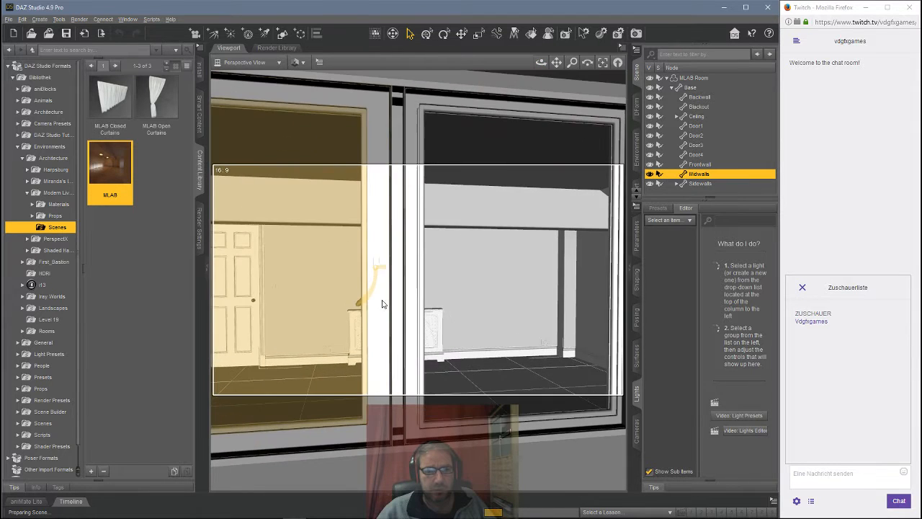
pyautogui.scroll(8, 381, 303)
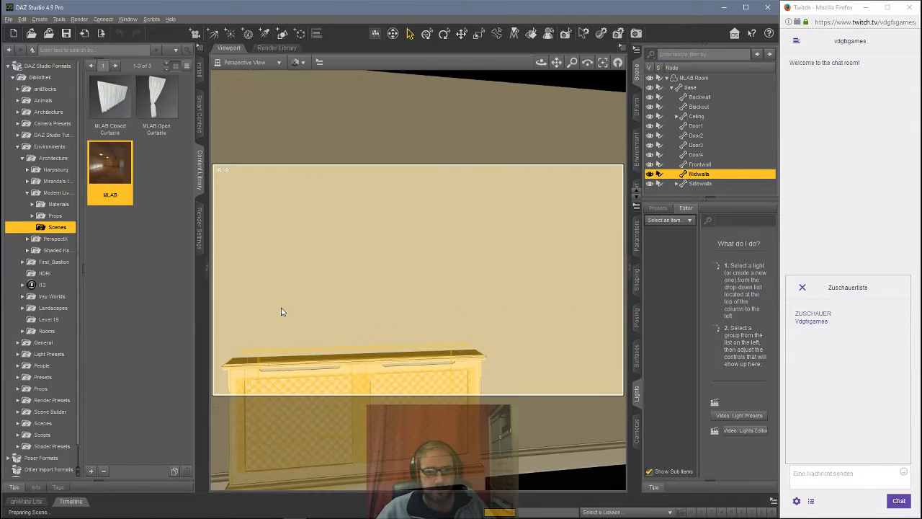
pyautogui.moveTo(541, 62); pyautogui.dragTo(494, 66)
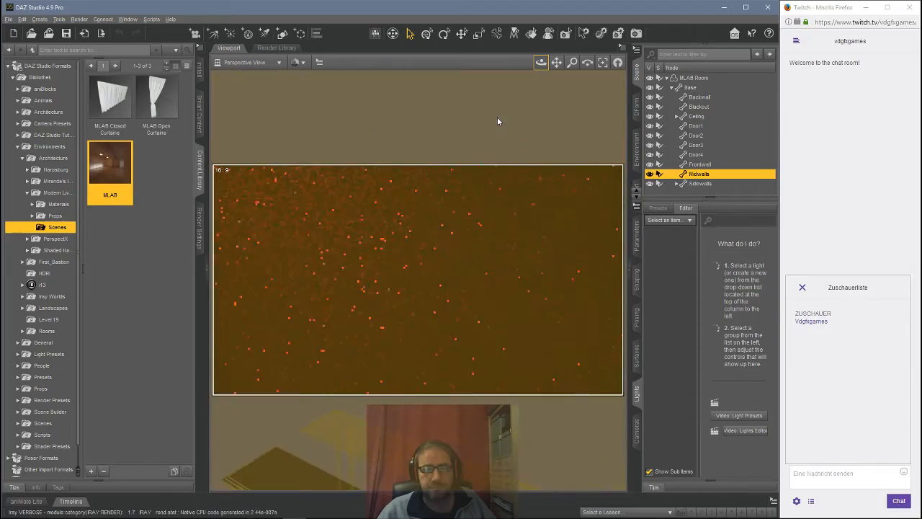
pyautogui.scroll(5, 497, 117)
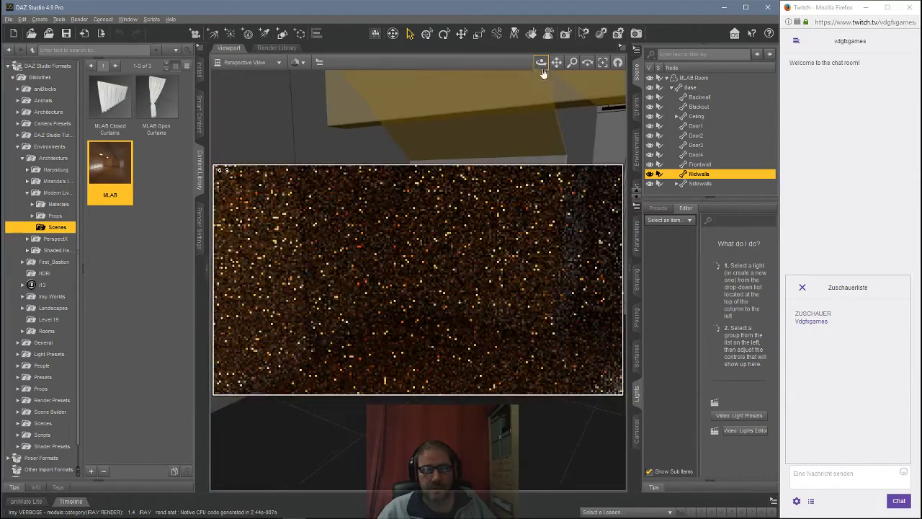
pyautogui.moveTo(542, 64); pyautogui.dragTo(587, 66)
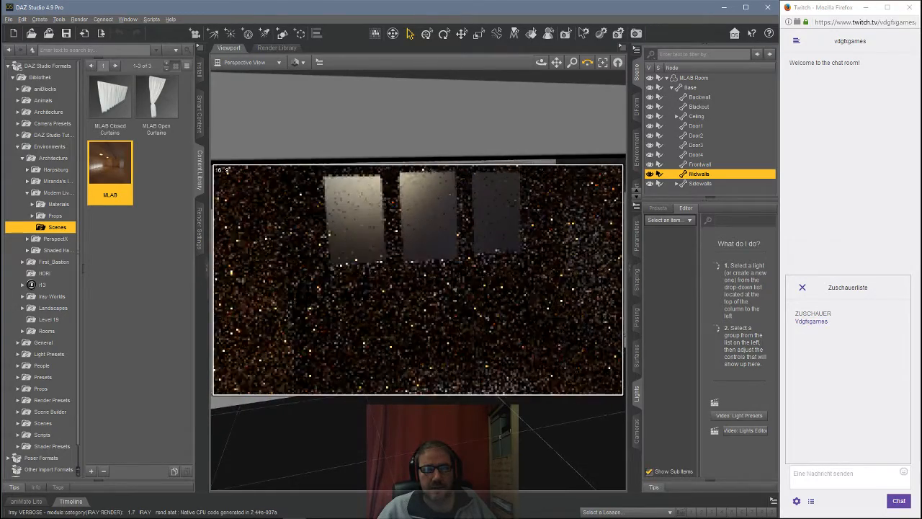
pyautogui.moveTo(588, 66); pyautogui.dragTo(589, 65)
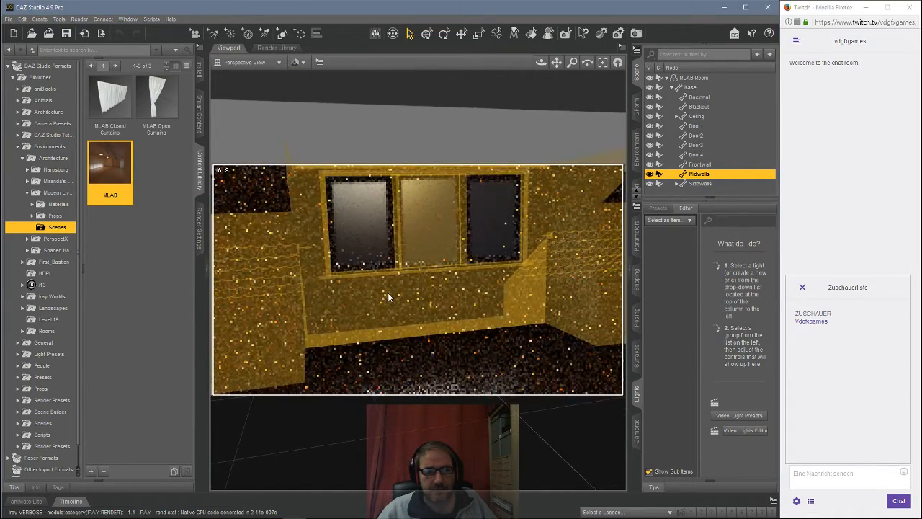
pyautogui.scroll(-4, 388, 293)
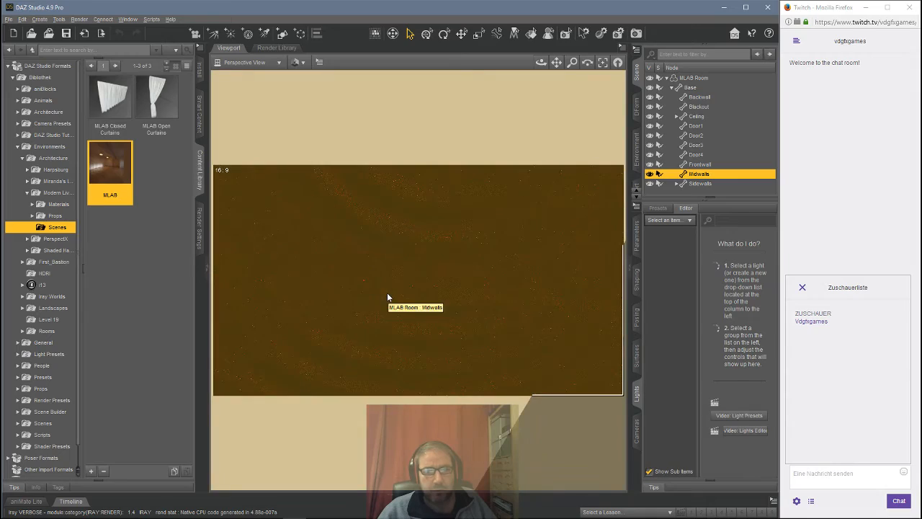
pyautogui.scroll(-2, 387, 293)
pyautogui.scroll(-2, 387, 292)
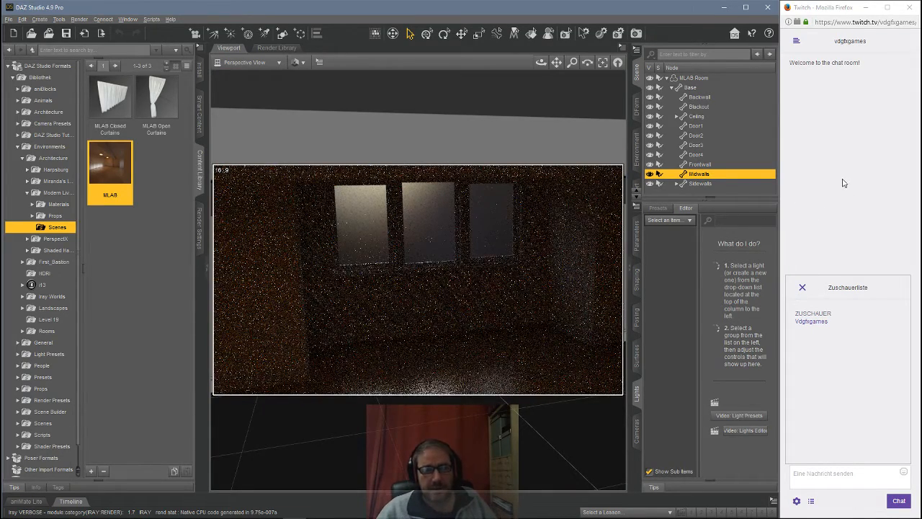
# Step: Open the render settings and increase the dome rotation to about 61
pyautogui.click(196, 241)
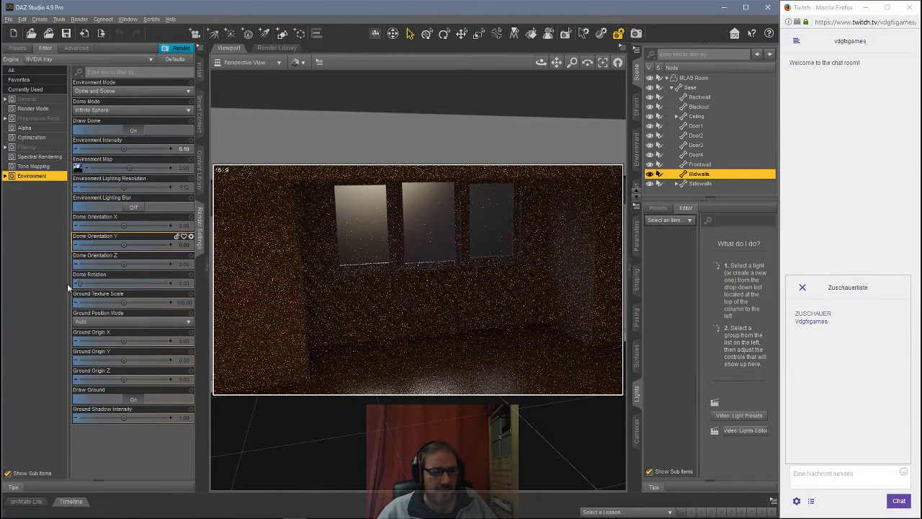
pyautogui.moveTo(79, 281)
pyautogui.mouseDown()
pyautogui.moveTo(118, 282)
pyautogui.moveTo(93, 283)
pyautogui.mouseUp()
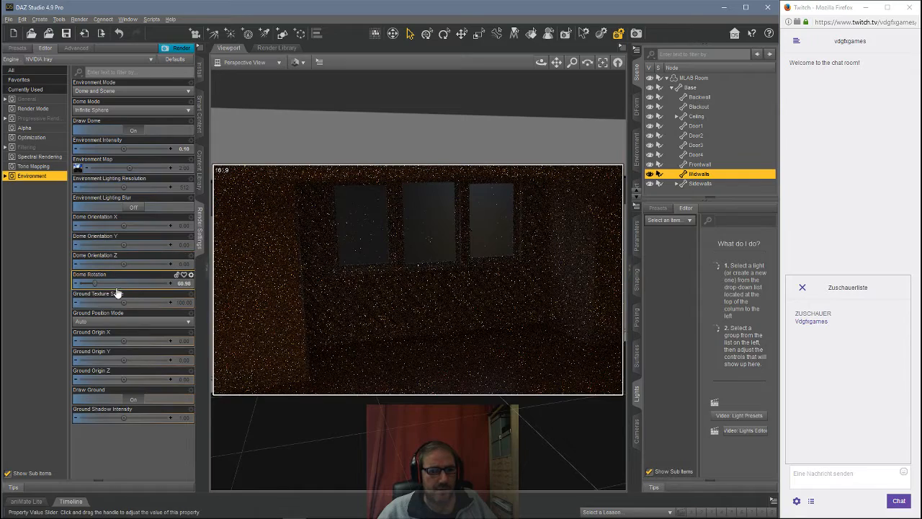
# Step: Reset the environment intensity to 1 and set the dome rotation to about 197
pyautogui.moveTo(94, 282); pyautogui.dragTo(126, 286)
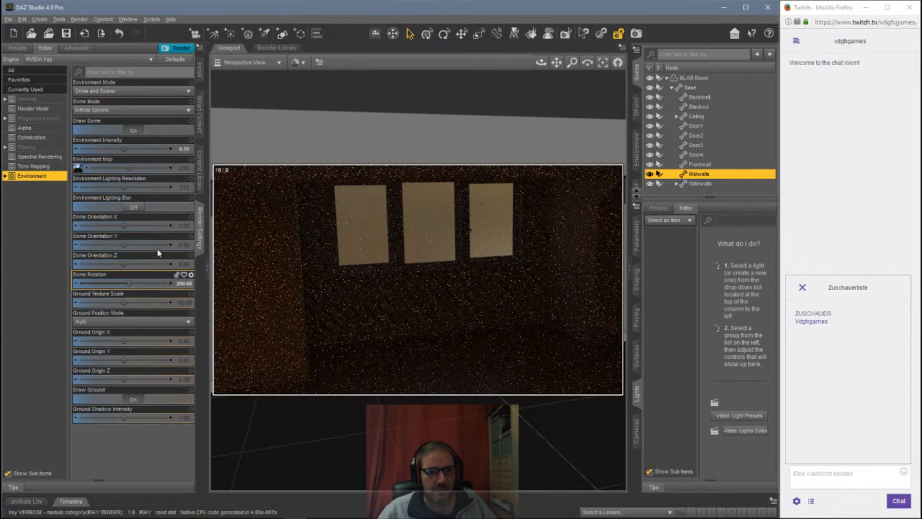
pyautogui.click(191, 140)
pyautogui.click(202, 190)
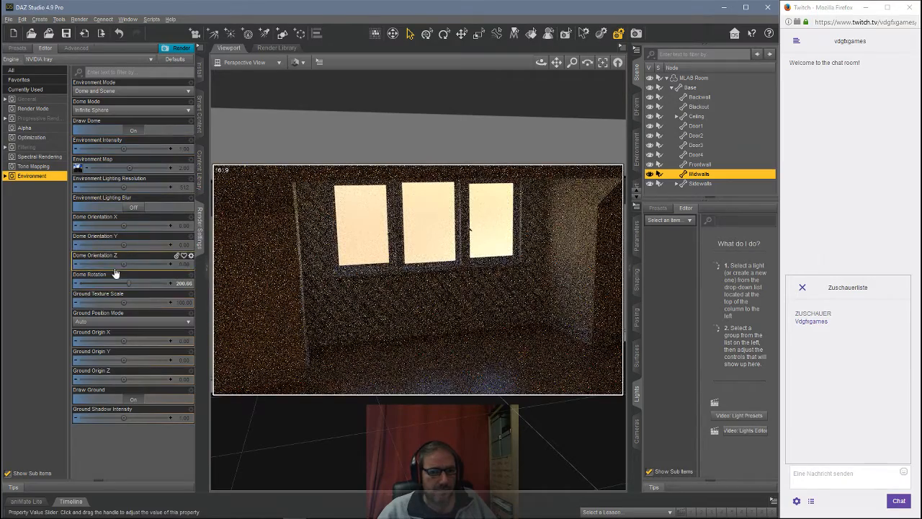
pyautogui.moveTo(128, 281); pyautogui.dragTo(107, 283)
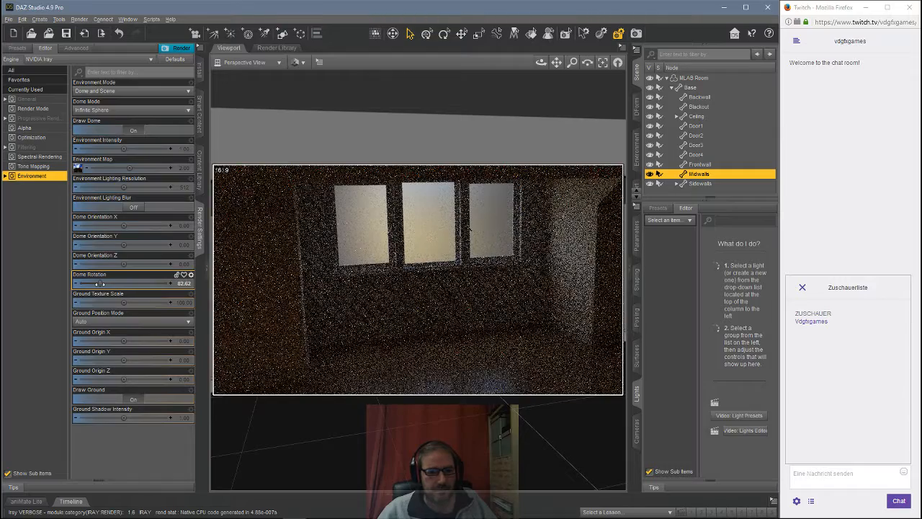
pyautogui.moveTo(123, 283); pyautogui.dragTo(126, 280)
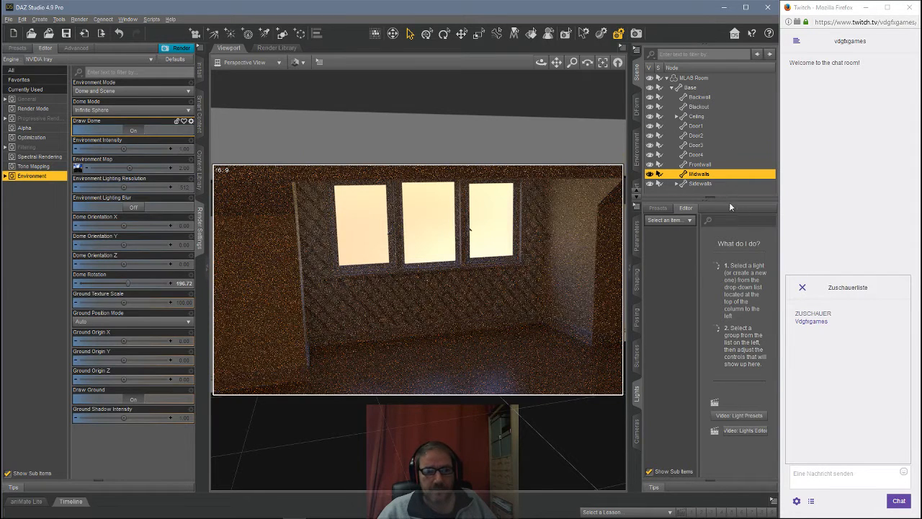
# Step: Create a new sphere primitive with 0.5 m diameter, 90 segments and 90 sides
pyautogui.click(670, 87)
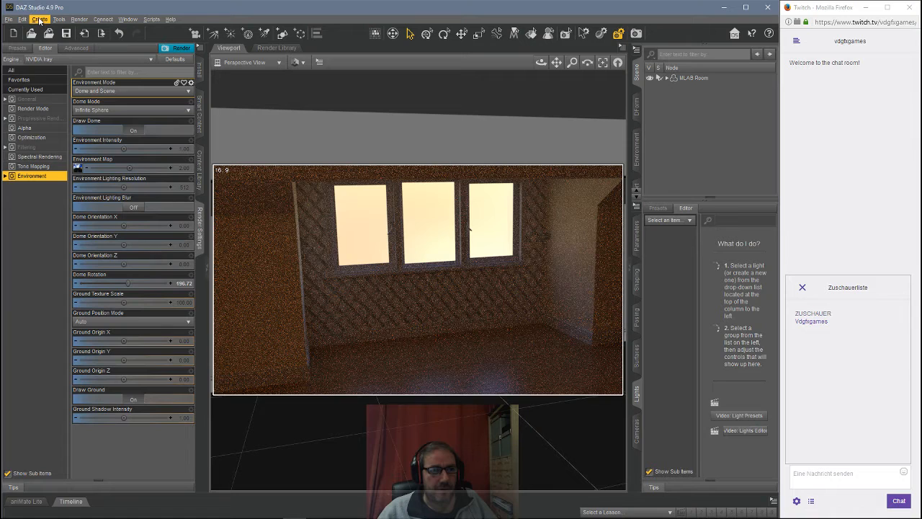
pyautogui.click(40, 19)
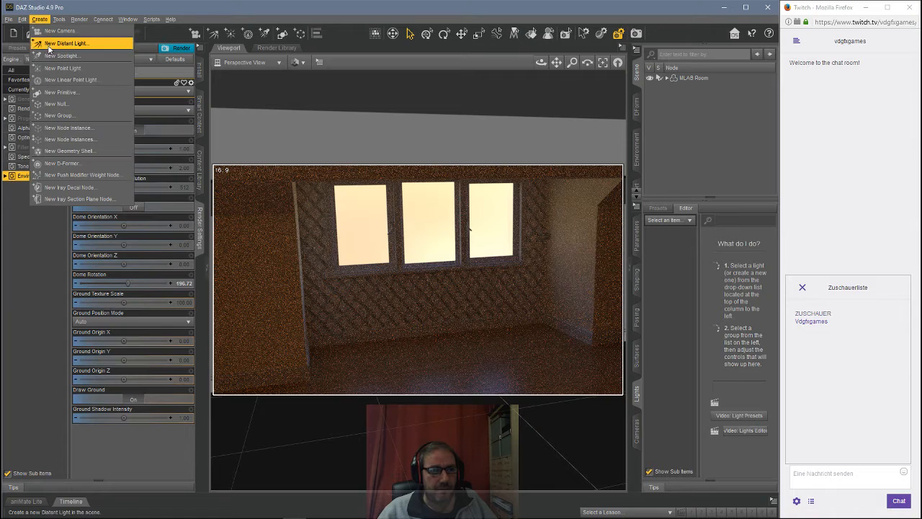
pyautogui.click(62, 92)
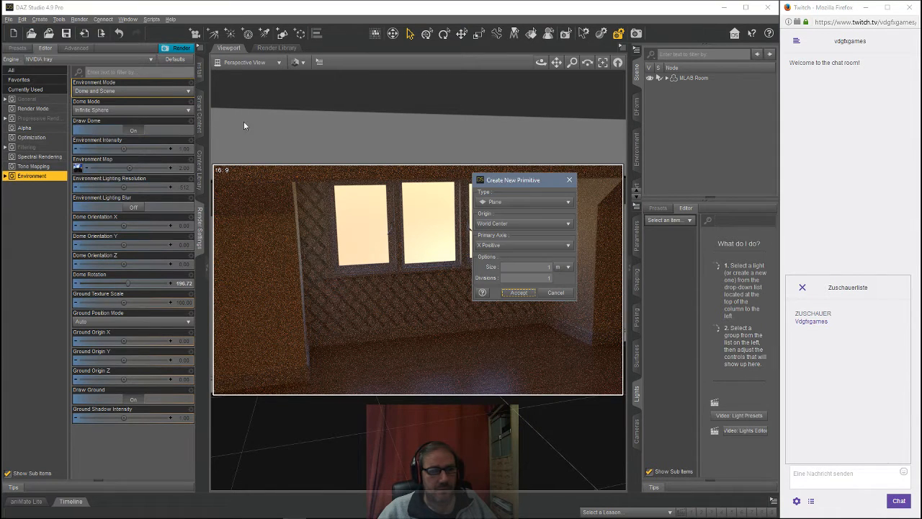
pyautogui.click(522, 206)
pyautogui.click(512, 183)
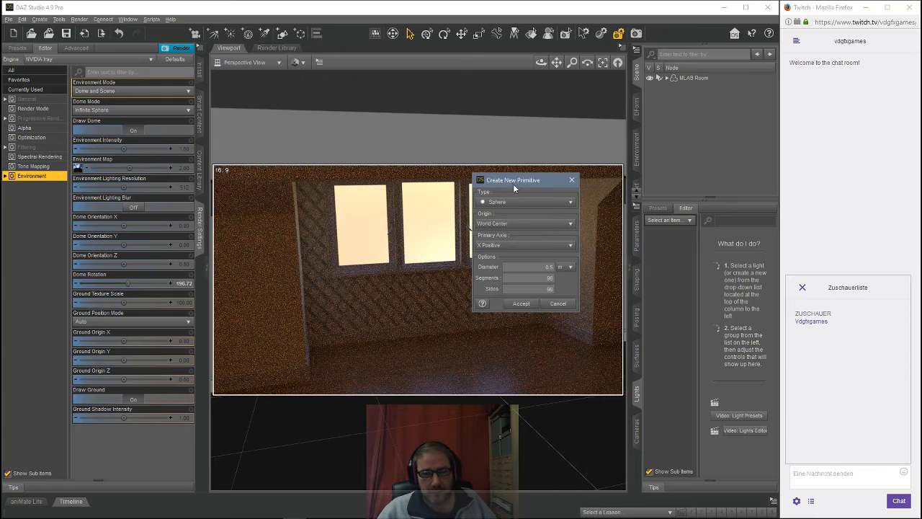
pyautogui.click(519, 311)
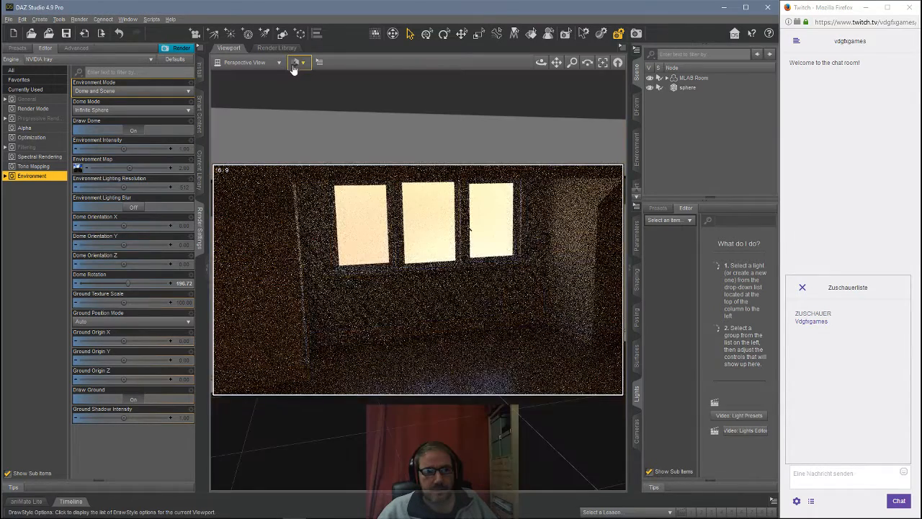
# Step: Switch the viewport draw style to Texture Shaded and show all of the sphere's parameters
pyautogui.click(298, 62)
pyautogui.click(324, 162)
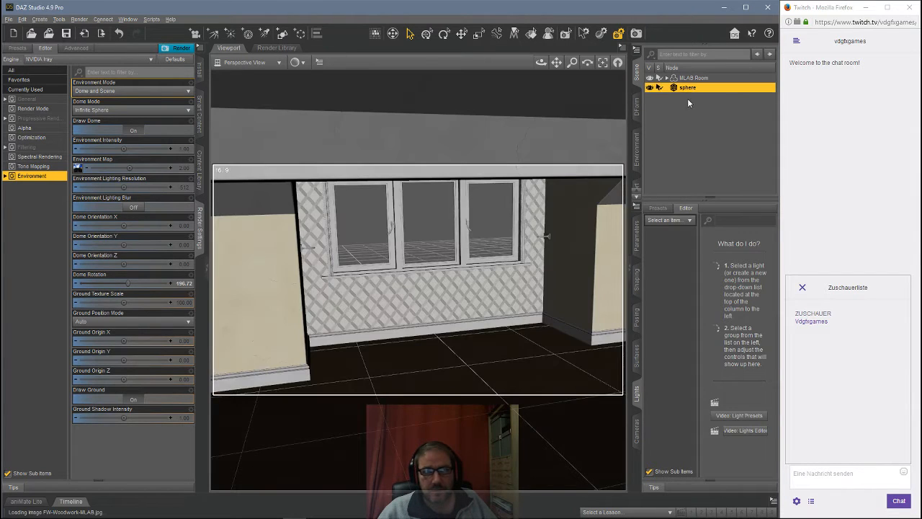
pyautogui.click(636, 248)
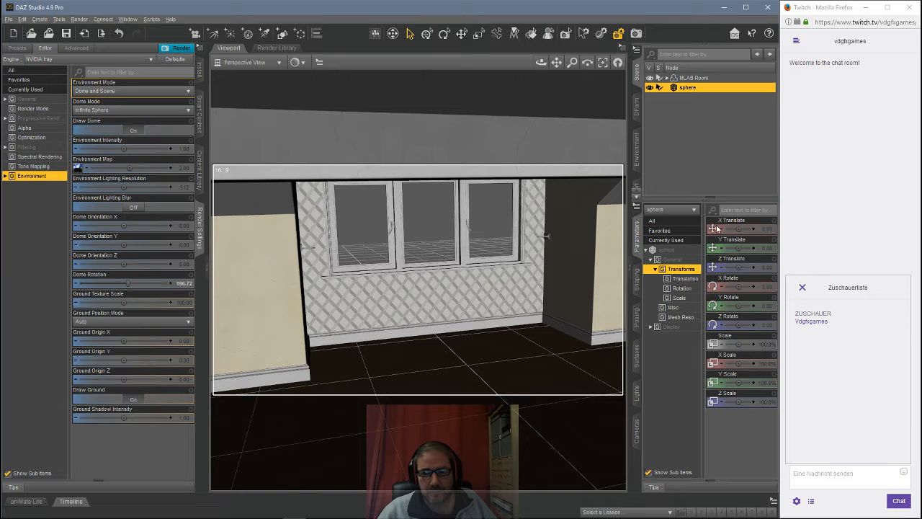
pyautogui.click(653, 220)
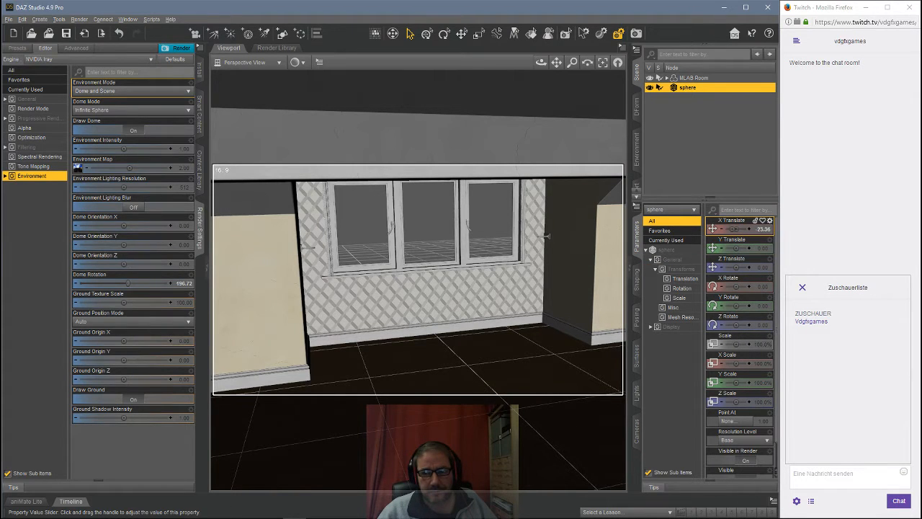
# Step: Position the sphere at an X translate of about 321 and a Z translate of about 24
pyautogui.moveTo(736, 229); pyautogui.dragTo(738, 230)
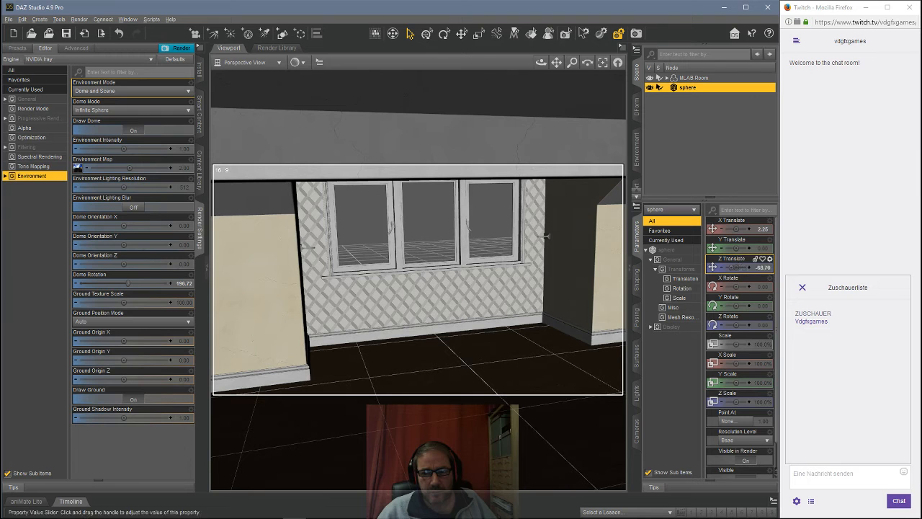
pyautogui.moveTo(736, 267); pyautogui.dragTo(729, 267)
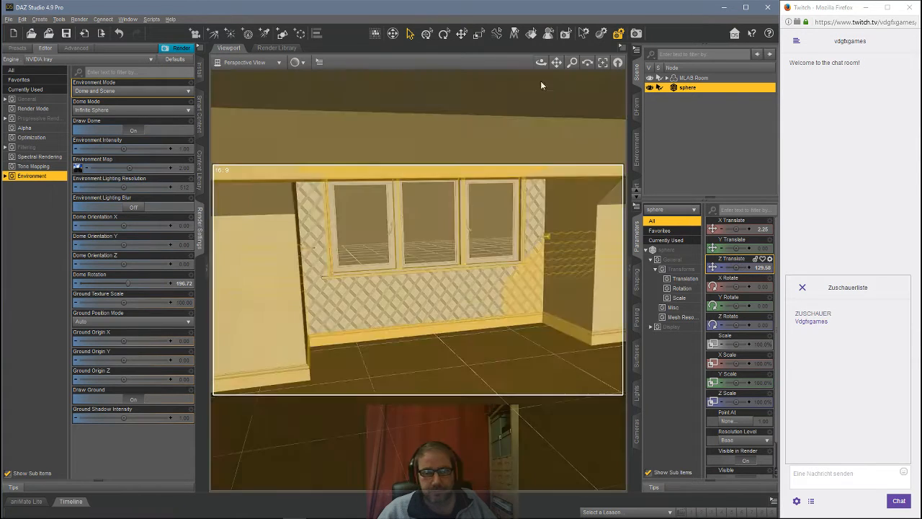
pyautogui.click(272, 65)
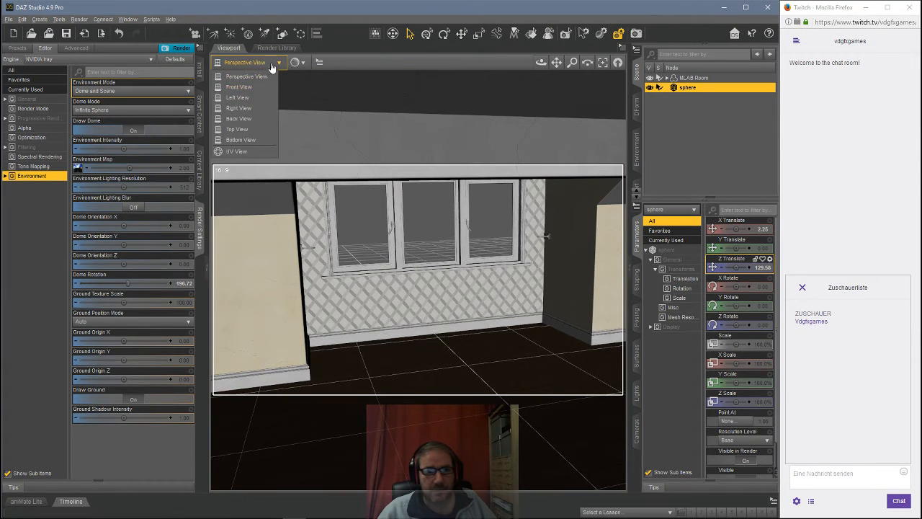
pyautogui.click(603, 63)
pyautogui.scroll(4, 421, 196)
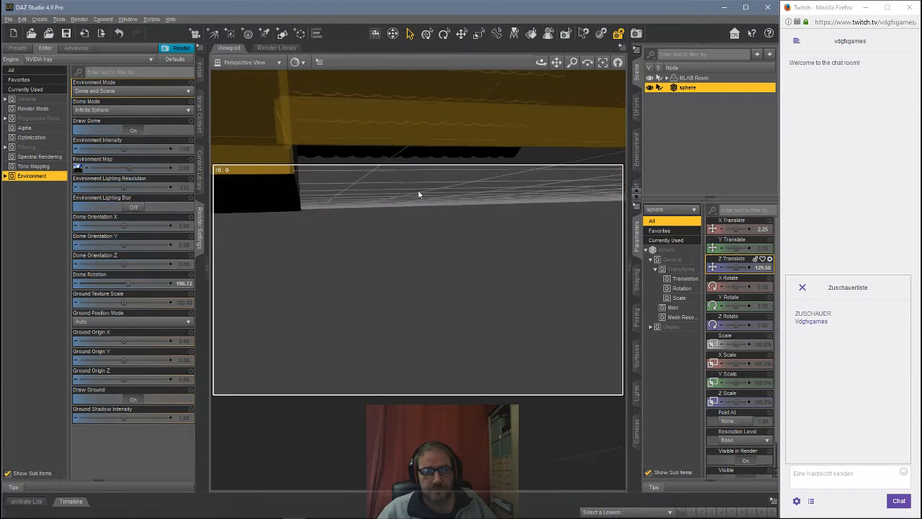
pyautogui.scroll(-6, 422, 187)
pyautogui.scroll(-5, 426, 188)
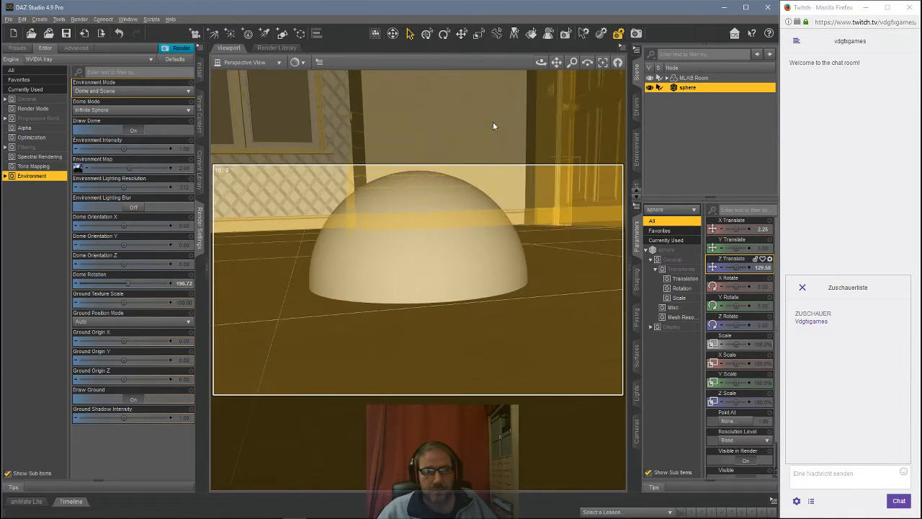
pyautogui.moveTo(736, 229); pyautogui.dragTo(742, 230)
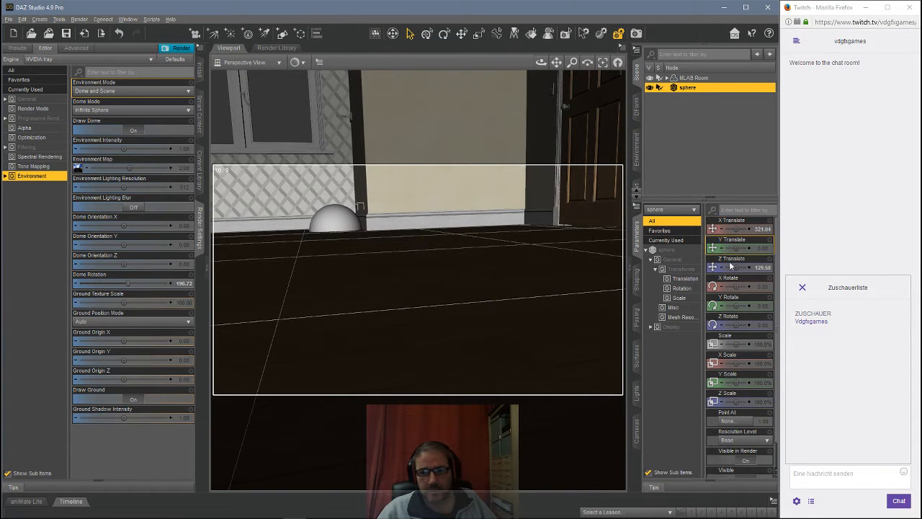
pyautogui.moveTo(737, 267); pyautogui.dragTo(739, 271)
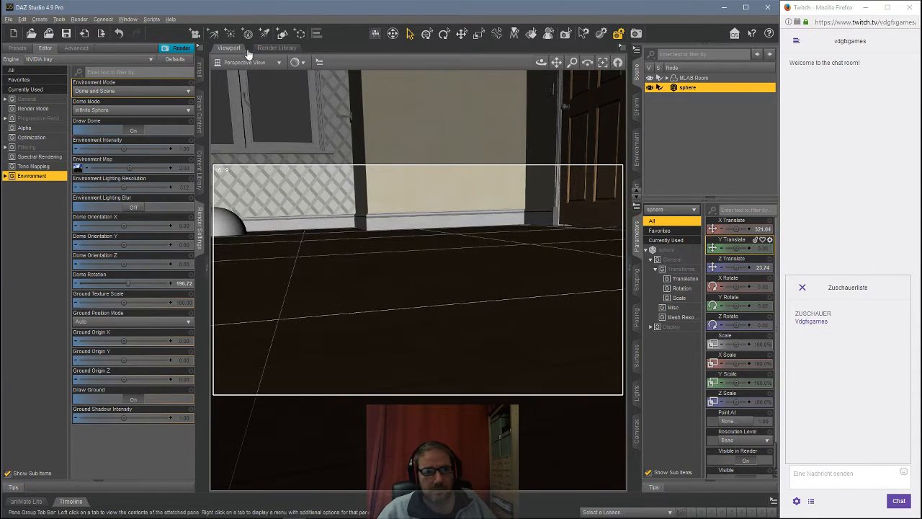
# Step: Raise the sphere off the floor by setting its Y translate to 25
pyautogui.click(602, 64)
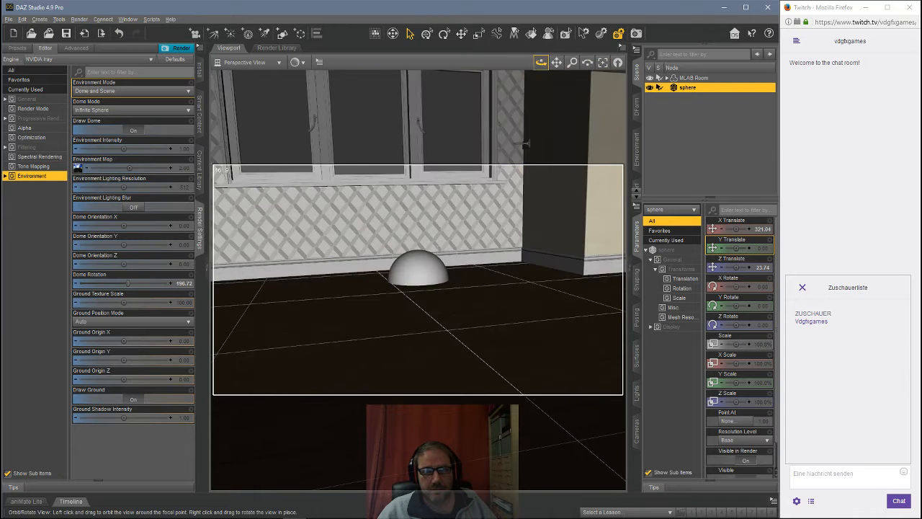
pyautogui.moveTo(540, 62); pyautogui.dragTo(513, 76)
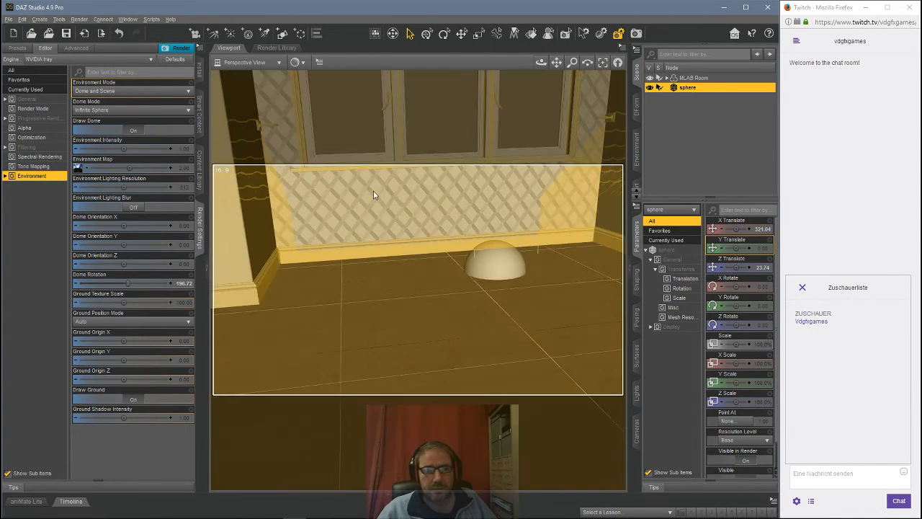
pyautogui.scroll(4, 374, 189)
pyautogui.scroll(-9, 378, 178)
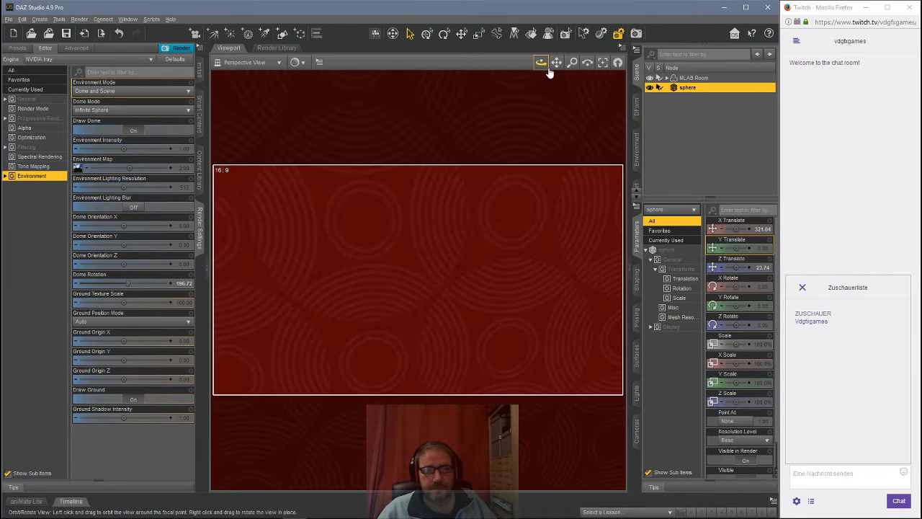
pyautogui.moveTo(541, 63); pyautogui.dragTo(493, 64)
pyautogui.moveTo(556, 64); pyautogui.dragTo(541, 61)
pyautogui.scroll(-2, 463, 147)
pyautogui.scroll(2, 464, 142)
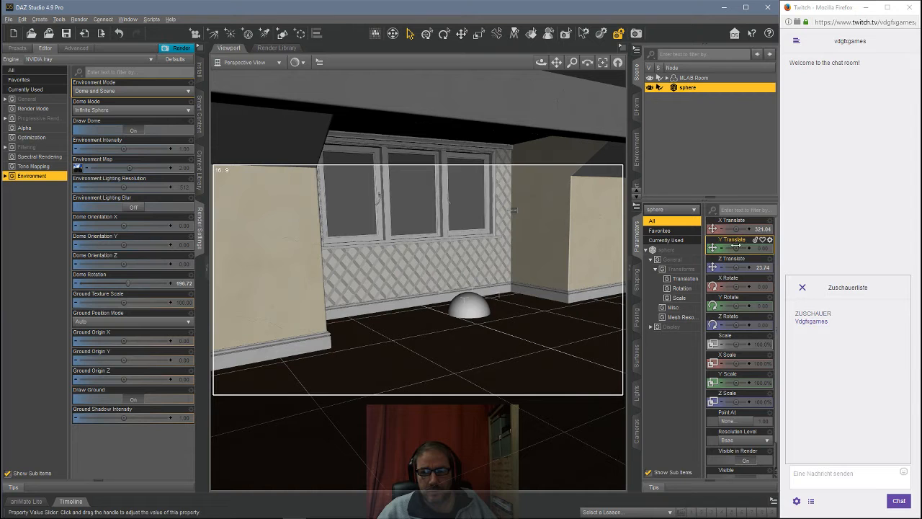
pyautogui.click(763, 249)
pyautogui.write('25')
pyautogui.press('Return')
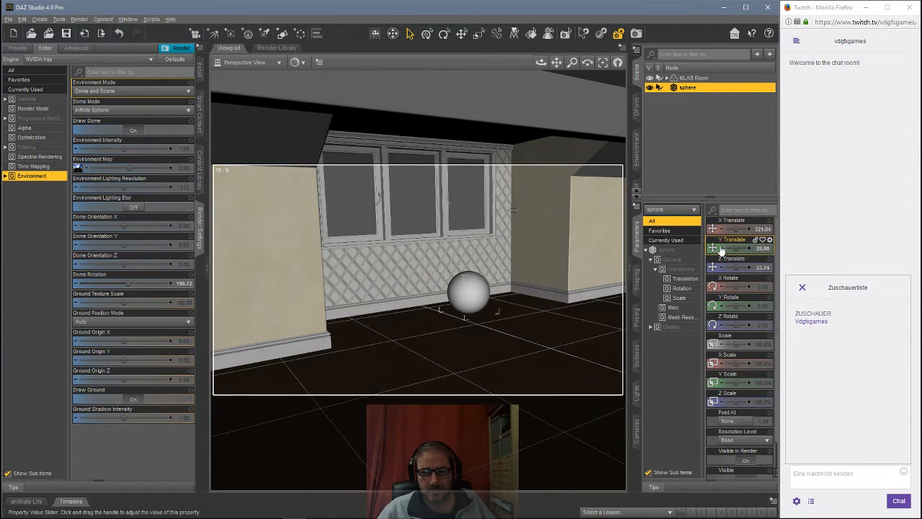
pyautogui.click(721, 250)
pyautogui.click(721, 250)
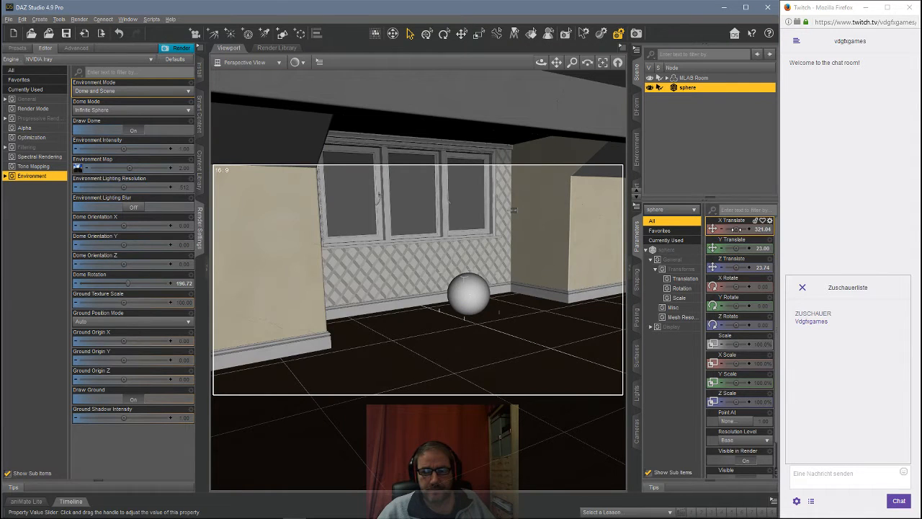
# Step: Shift the sphere's X translate to about 263 and switch the viewport to NVIDIA Iray preview
pyautogui.moveTo(736, 229); pyautogui.dragTo(732, 229)
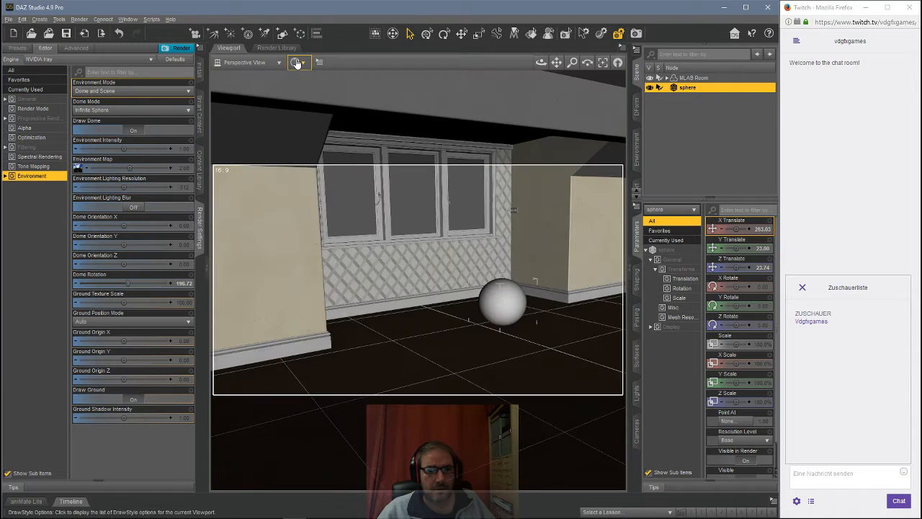
pyautogui.click(298, 62)
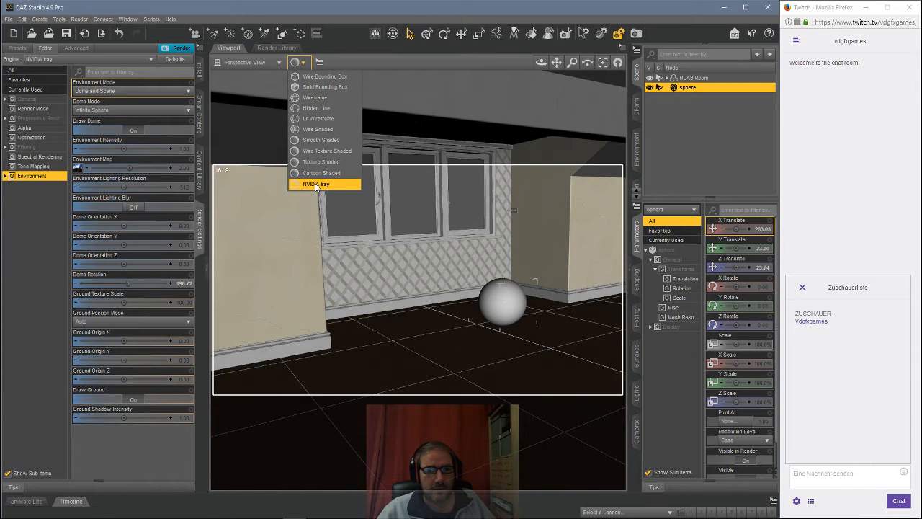
pyautogui.click(315, 183)
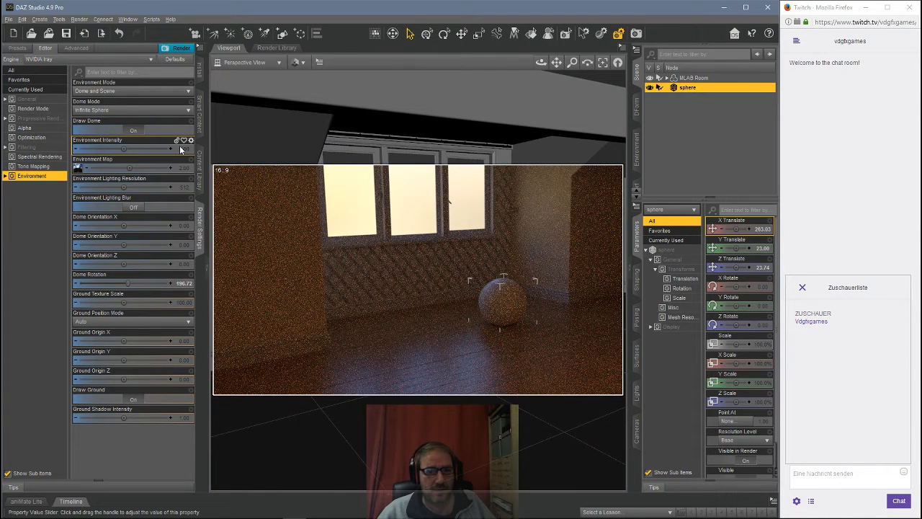
# Step: Set the environment intensity to 2
pyautogui.click(186, 149)
pyautogui.write('2')
pyautogui.press('Return')
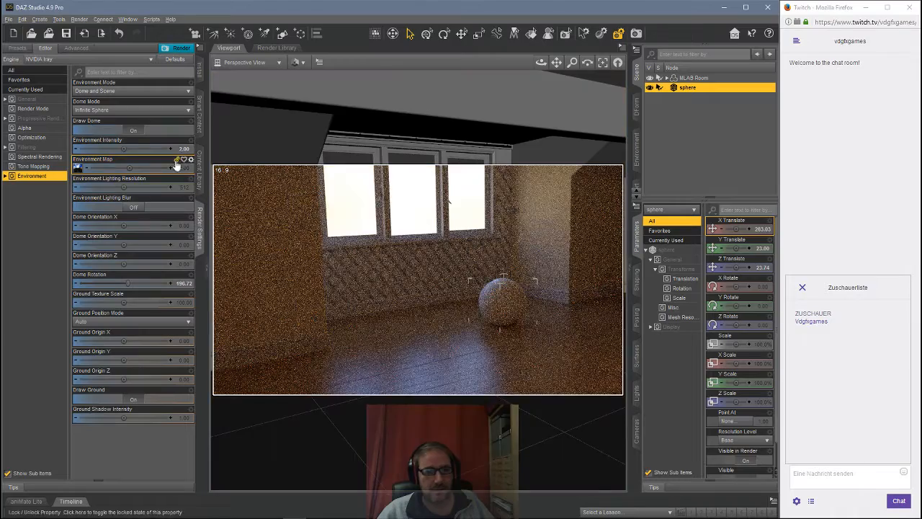
# Step: Set the environment intensity to 1
pyautogui.click(183, 148)
pyautogui.write('1')
pyautogui.press('Return')
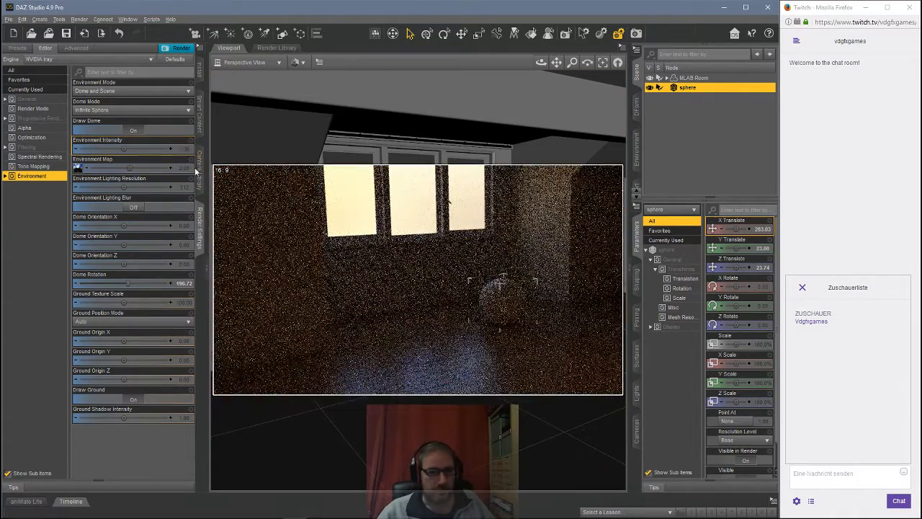
# Step: Search the content library for tree and load Elm Tree 01 into the scene
pyautogui.click(200, 165)
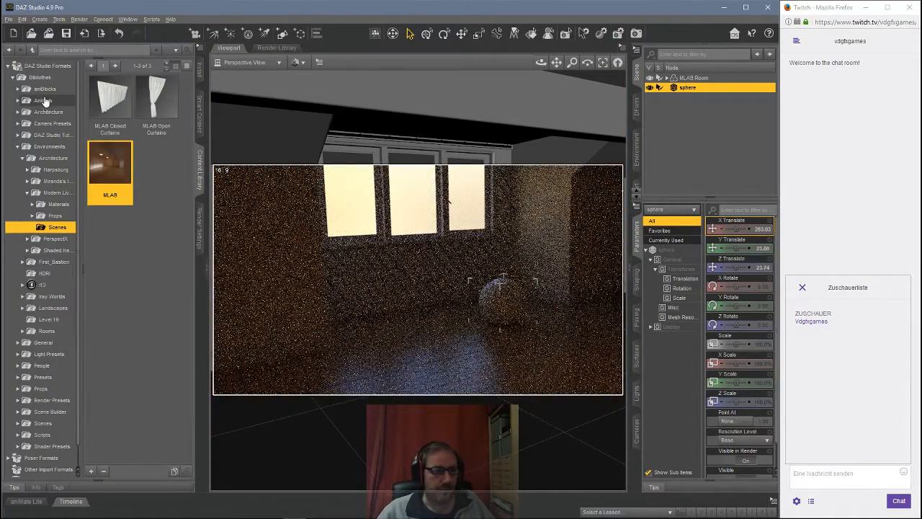
pyautogui.click(79, 52)
pyautogui.write('tree')
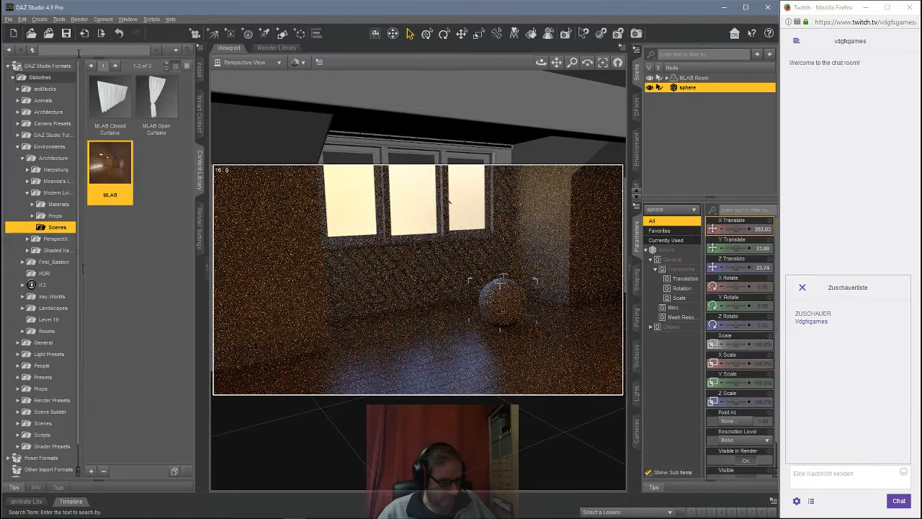
pyautogui.press('Return')
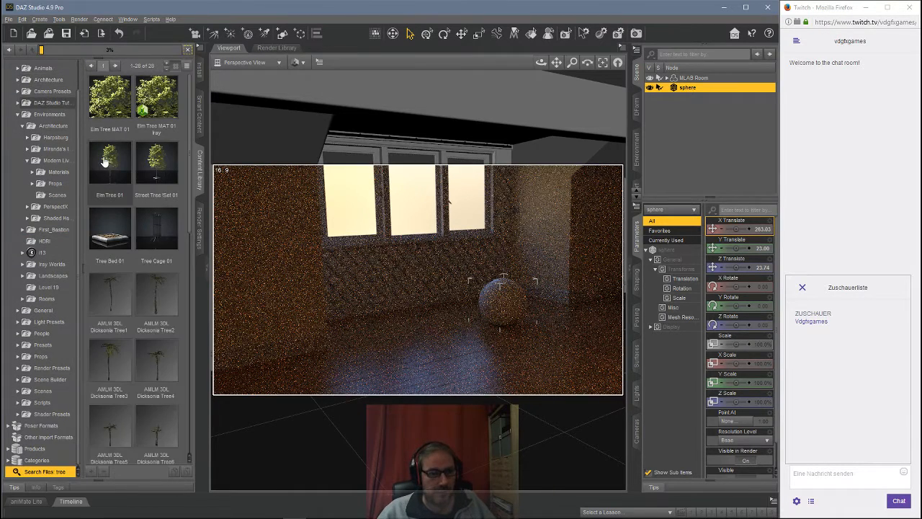
pyautogui.doubleClick(112, 159)
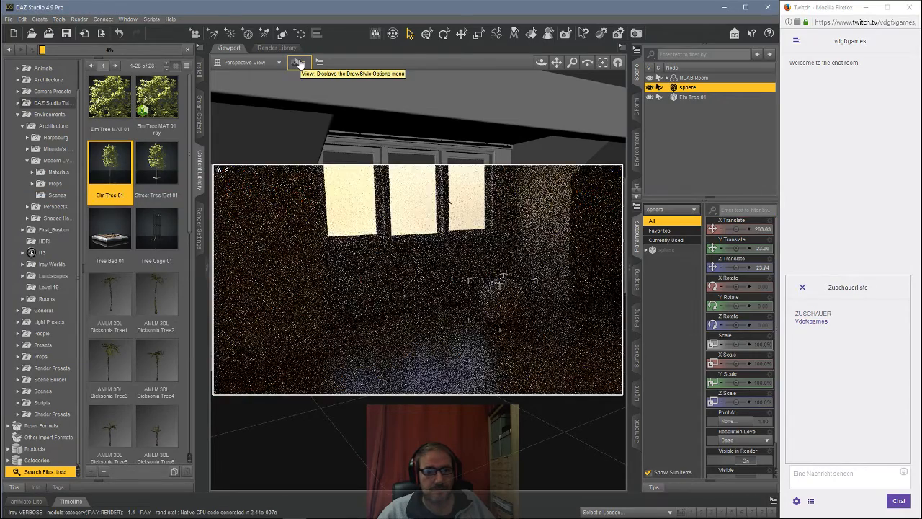
# Step: Switch the viewport draw style back to Texture Shaded
pyautogui.click(298, 62)
pyautogui.click(312, 162)
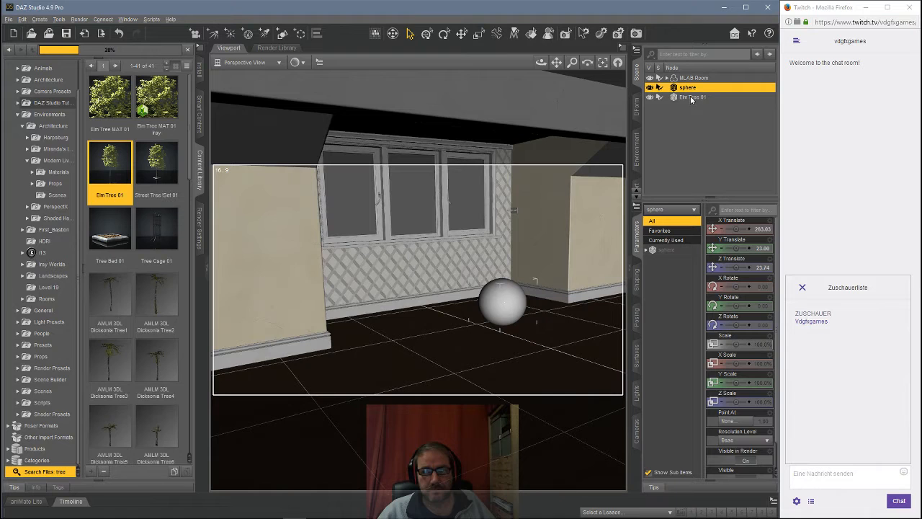
# Step: Select Elm Tree 01 and move it along the X axis to about 687
pyautogui.click(691, 97)
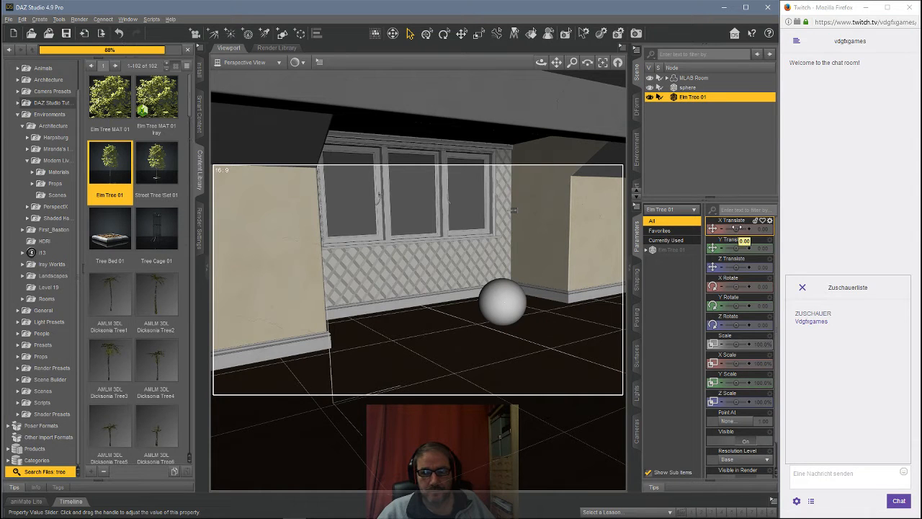
pyautogui.moveTo(735, 229)
pyautogui.mouseDown()
pyautogui.moveTo(713, 228)
pyautogui.moveTo(743, 229)
pyautogui.moveTo(737, 248)
pyautogui.moveTo(724, 248)
pyautogui.moveTo(741, 228)
pyautogui.mouseUp()
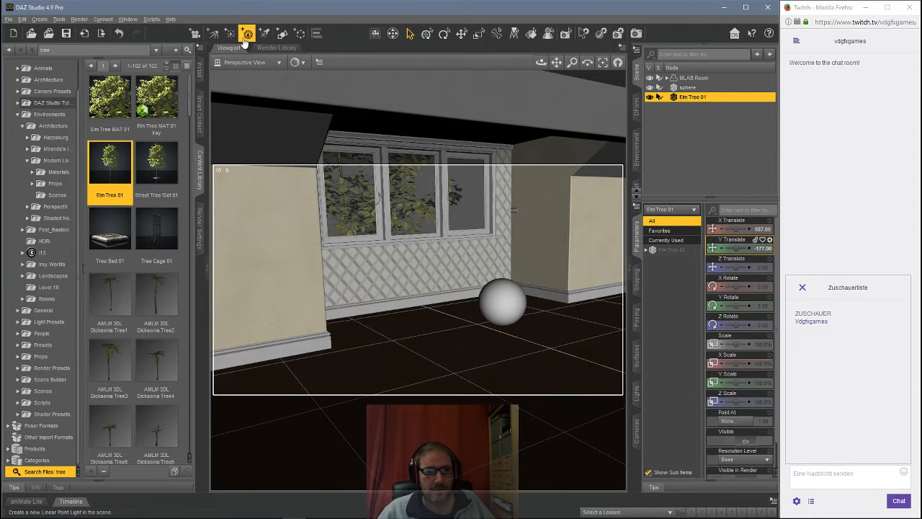
# Step: Create a new camera named Camera 1 copying the active view, and switch the viewport to Camera 1
pyautogui.click(194, 33)
pyautogui.click(420, 281)
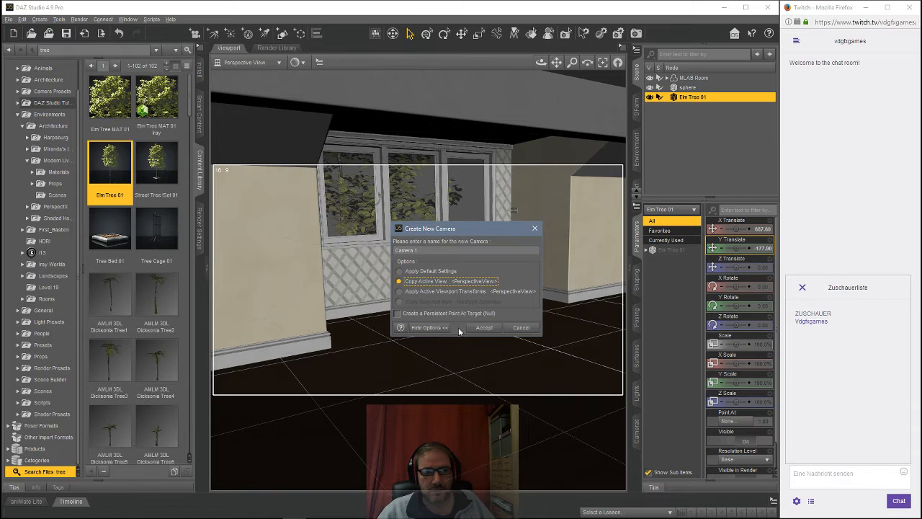
pyautogui.click(477, 327)
pyautogui.click(244, 62)
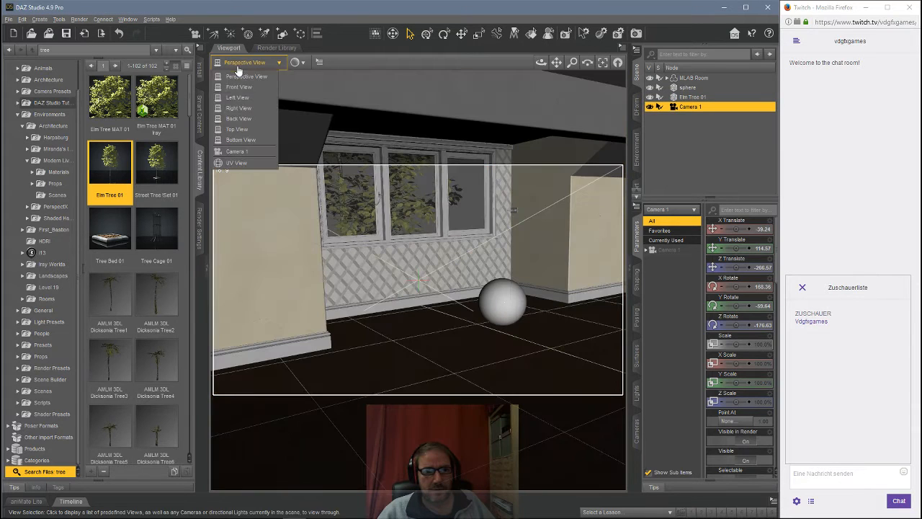
pyautogui.click(235, 151)
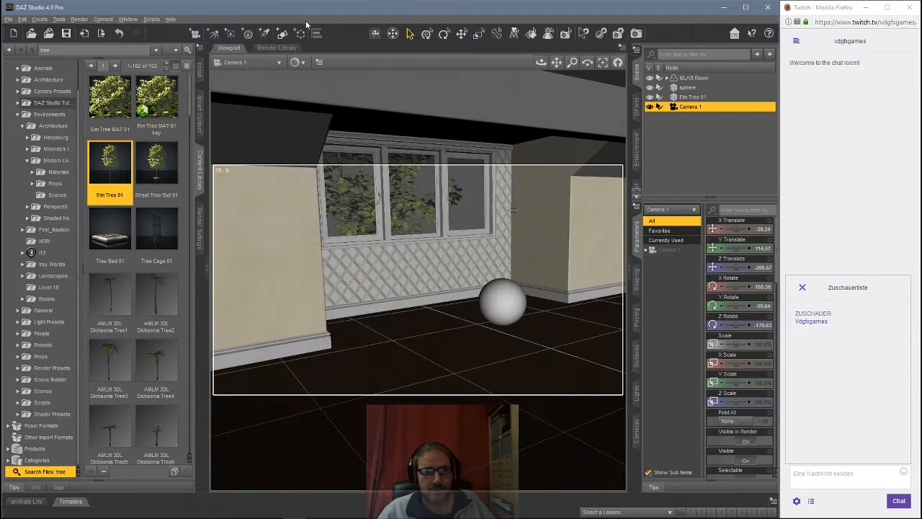
# Step: Switch the viewport draw style to Iray preview and deselect everything
pyautogui.click(298, 61)
pyautogui.click(308, 177)
pyautogui.click(681, 137)
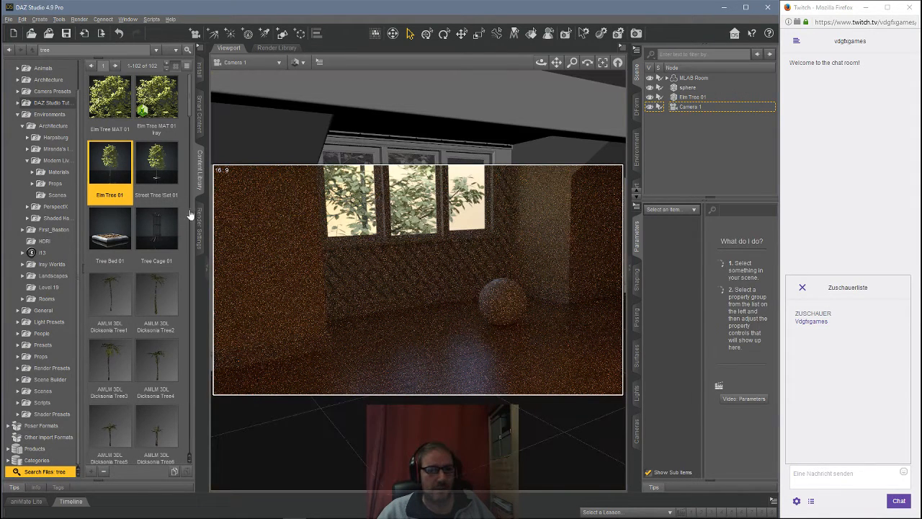
# Step: Set the render environment intensity to 2
pyautogui.click(199, 218)
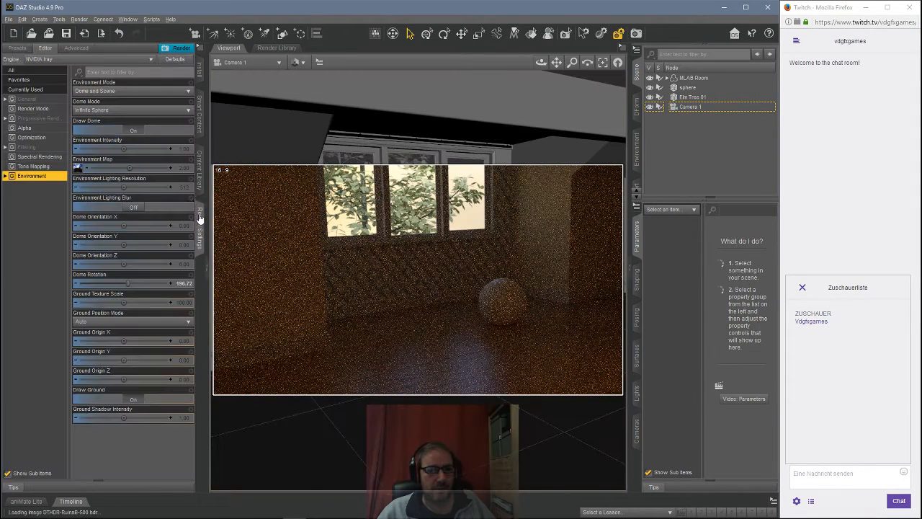
pyautogui.click(185, 148)
pyautogui.write('2')
pyautogui.press('Return')
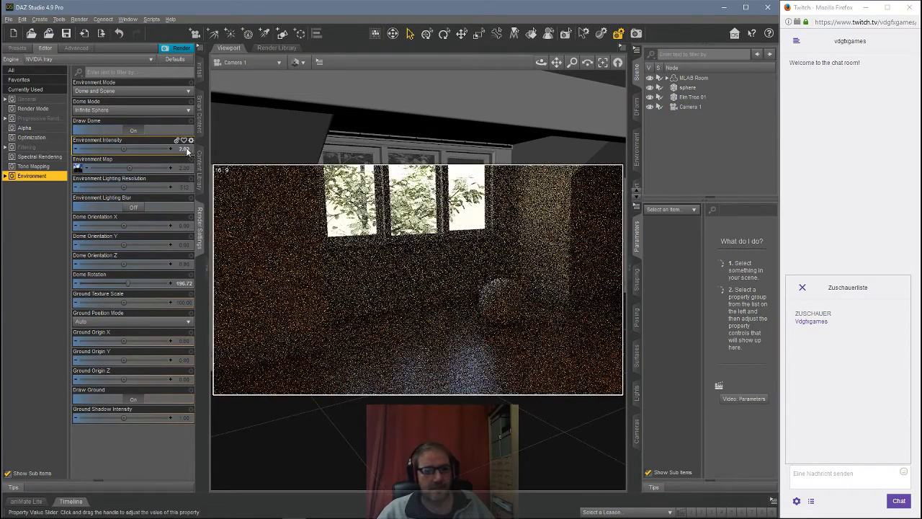
# Step: Set the environment intensity to 3
pyautogui.click(186, 148)
pyautogui.write('3')
pyautogui.press('Return')
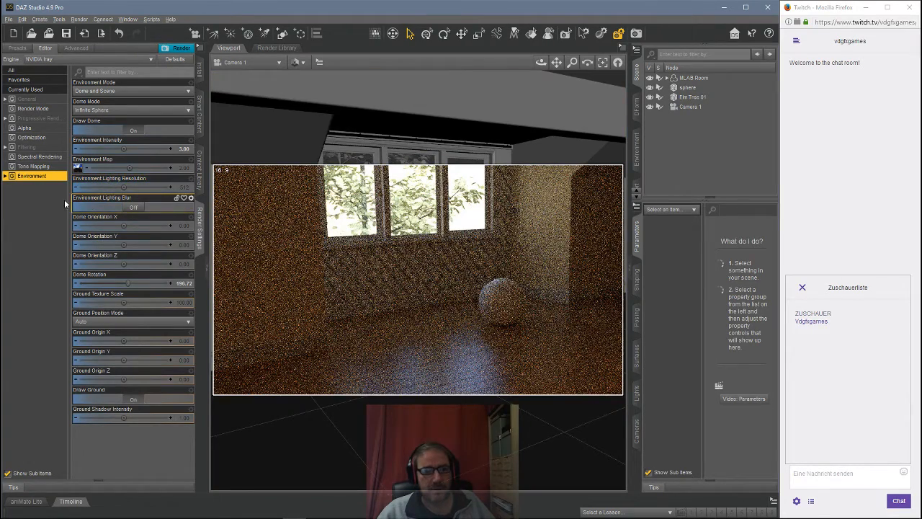
# Step: Set the environment intensity to 5
pyautogui.doubleClick(181, 148)
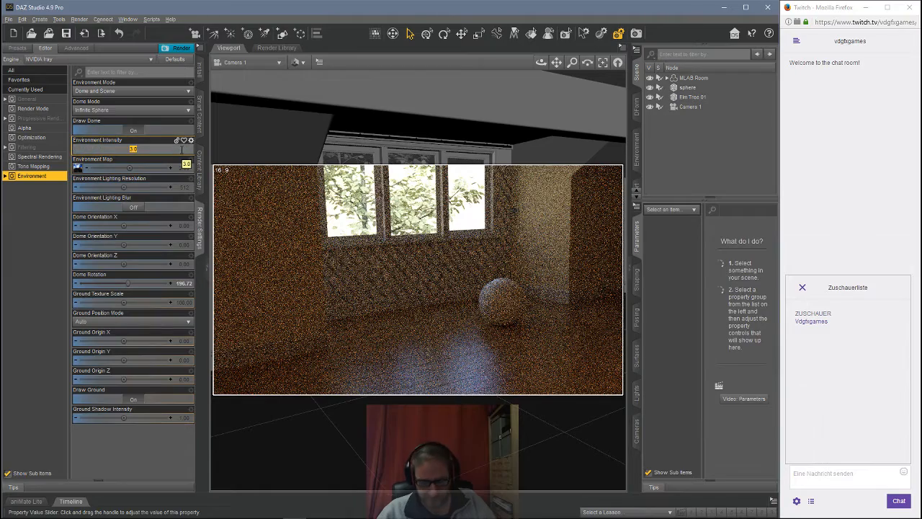
pyautogui.write('5')
pyautogui.press('Return')
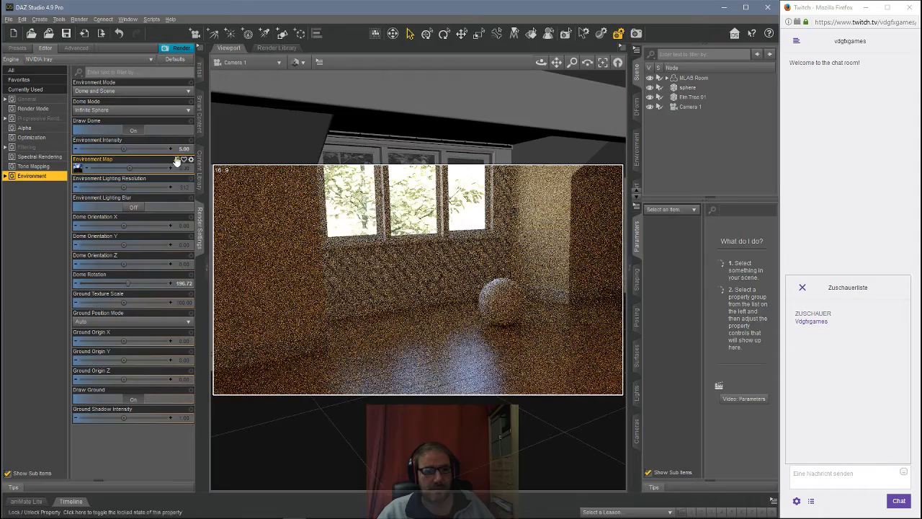
# Step: Set the environment intensity back to 1
pyautogui.click(180, 148)
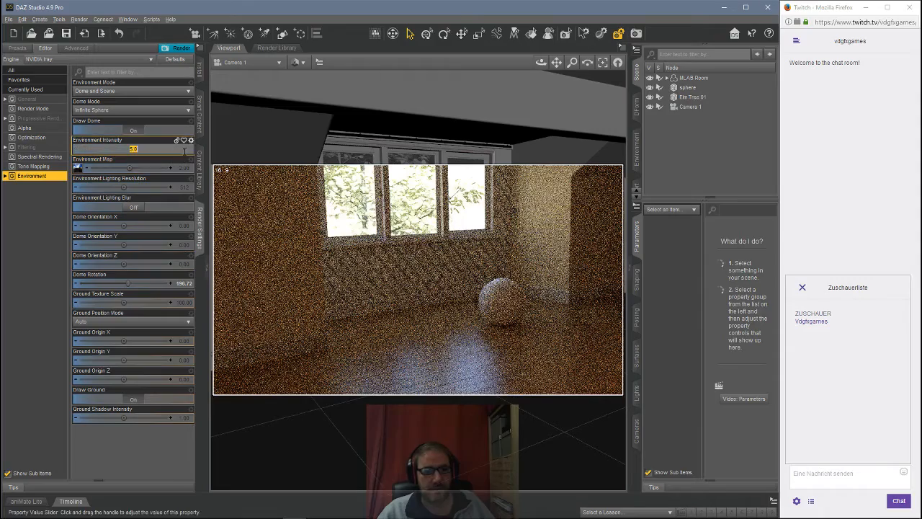
pyautogui.write('1')
pyautogui.press('Return')
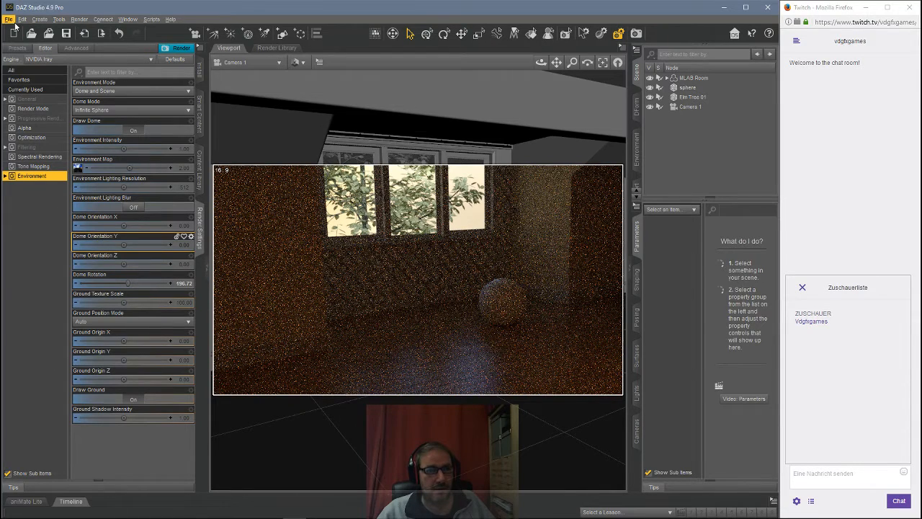
# Step: Create a 1 m plane primitive with Y Positive primary axis
pyautogui.click(40, 19)
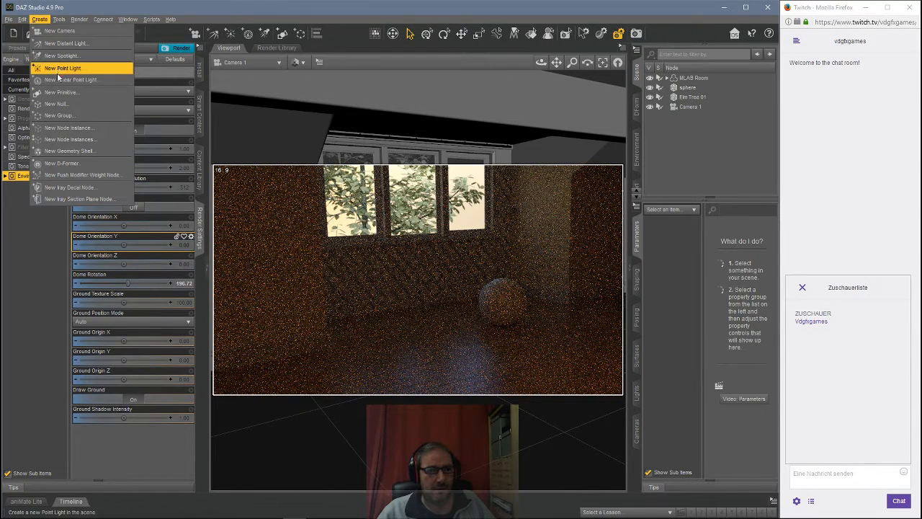
pyautogui.click(58, 92)
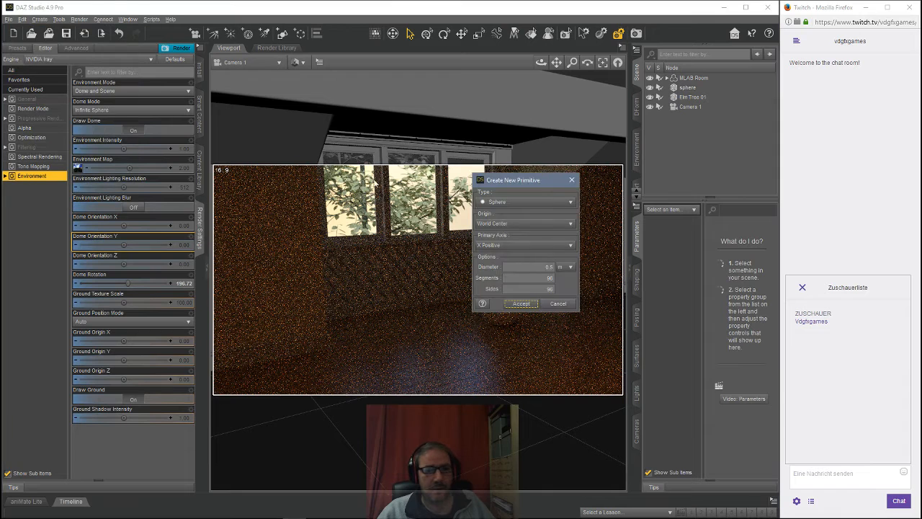
pyautogui.click(509, 204)
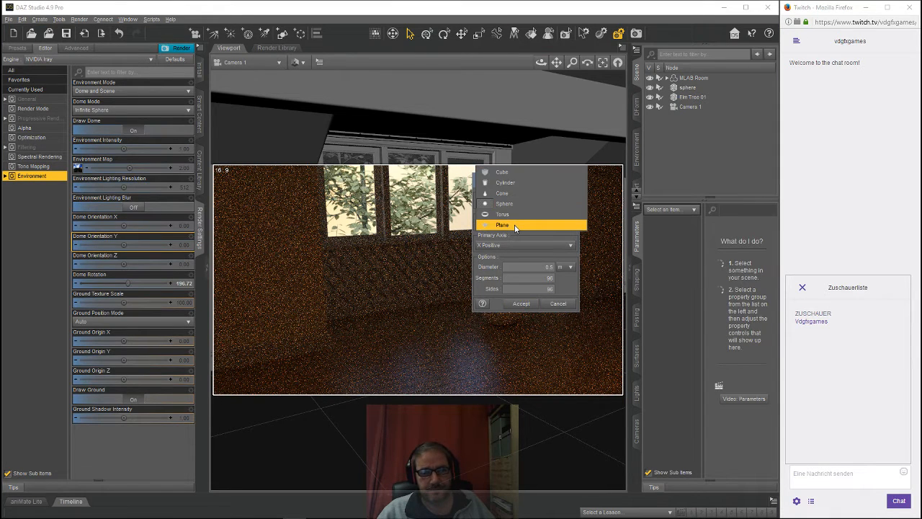
pyautogui.click(513, 223)
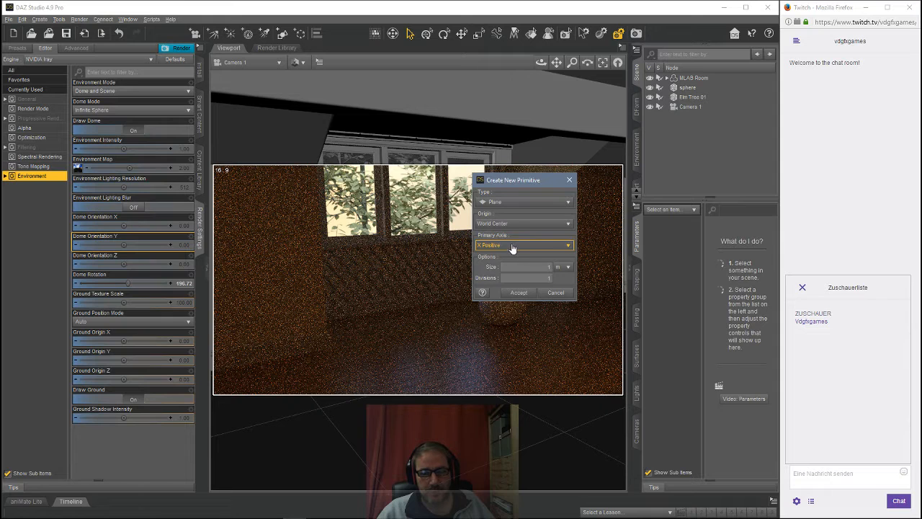
pyautogui.click(515, 246)
pyautogui.click(515, 266)
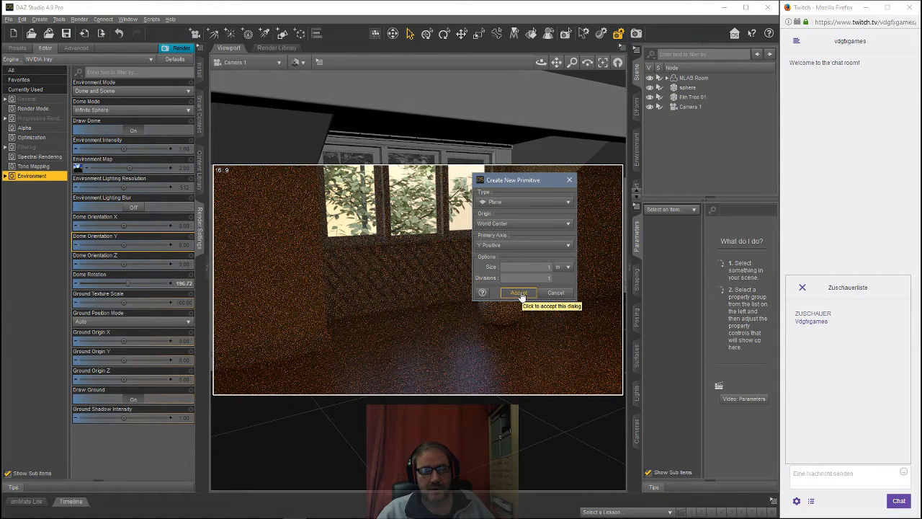
pyautogui.click(520, 294)
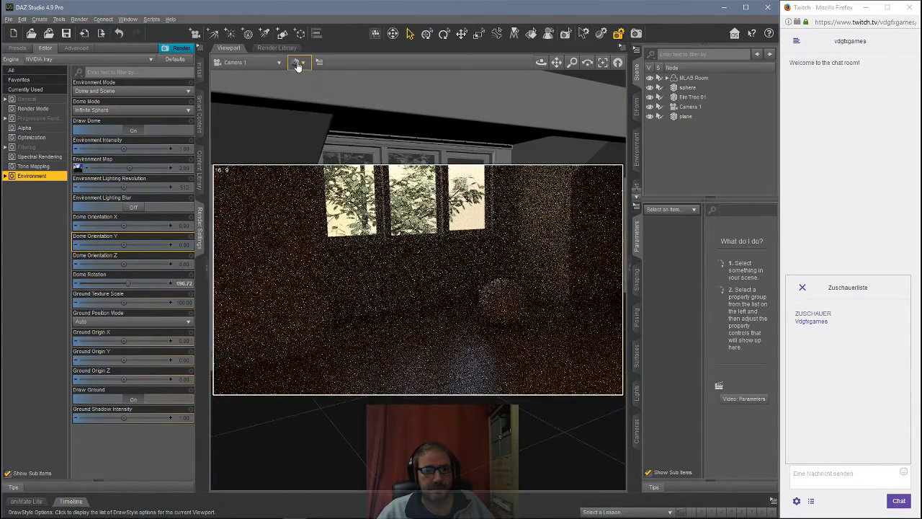
# Step: Switch the draw style to Texture Shaded and the viewport back to Perspective View
pyautogui.click(296, 63)
pyautogui.click(324, 160)
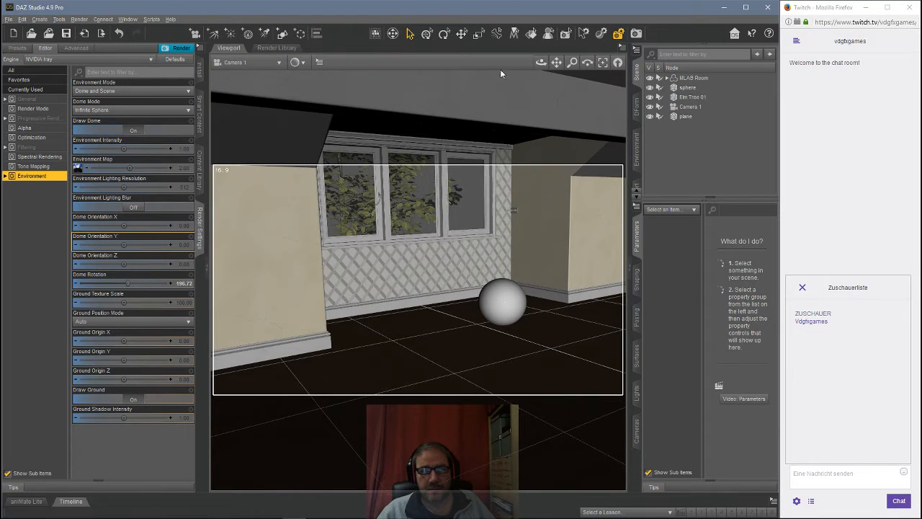
pyautogui.click(256, 63)
pyautogui.click(260, 74)
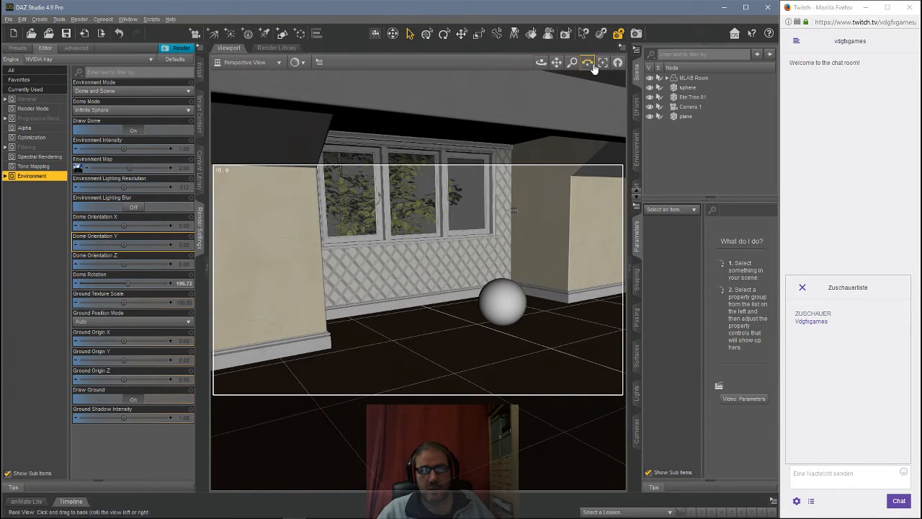
# Step: Select the new plane, move it along X to about 148, and delete it
pyautogui.click(685, 116)
pyautogui.click(602, 62)
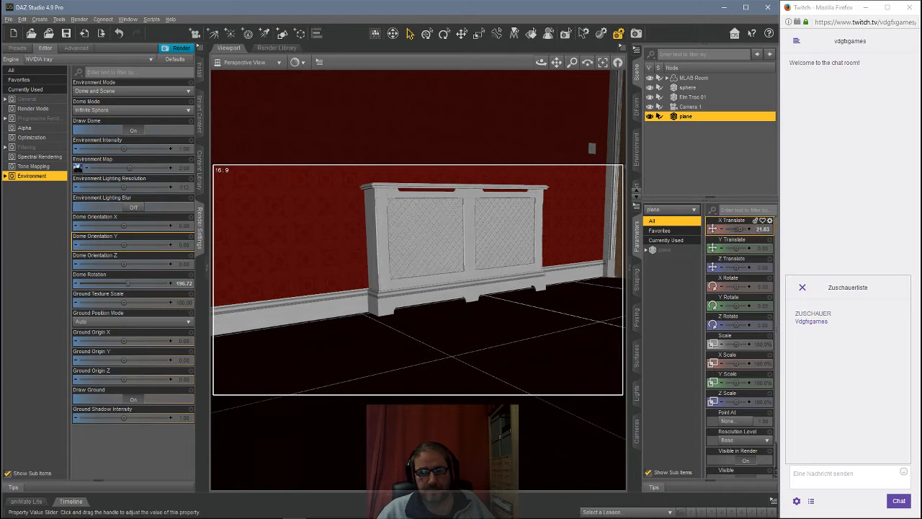
pyautogui.moveTo(735, 228); pyautogui.dragTo(742, 229)
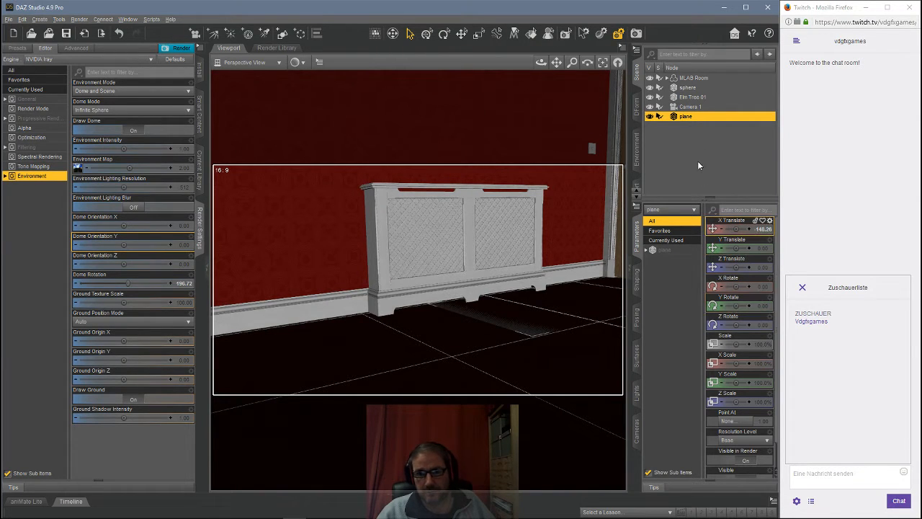
pyautogui.press('Delete')
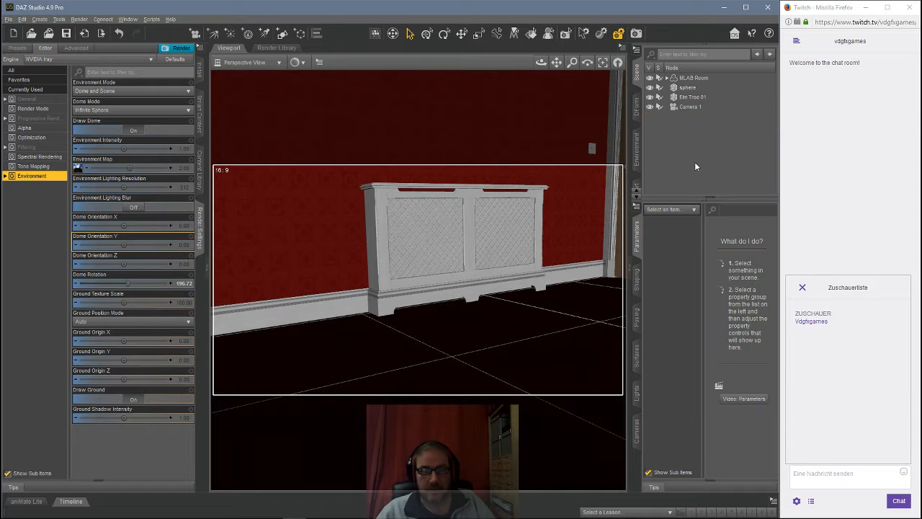
# Step: Create a plane primitive with Z Positive primary axis
pyautogui.click(36, 20)
pyautogui.click(54, 93)
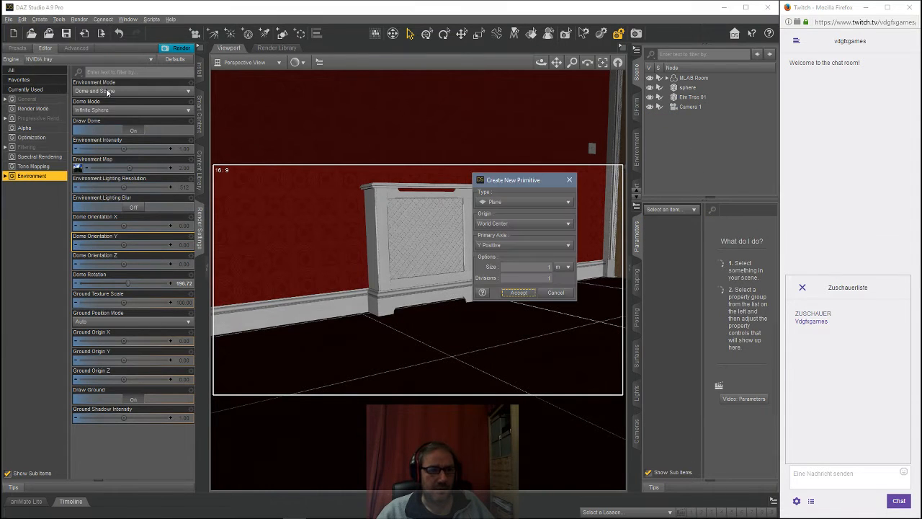
pyautogui.click(502, 246)
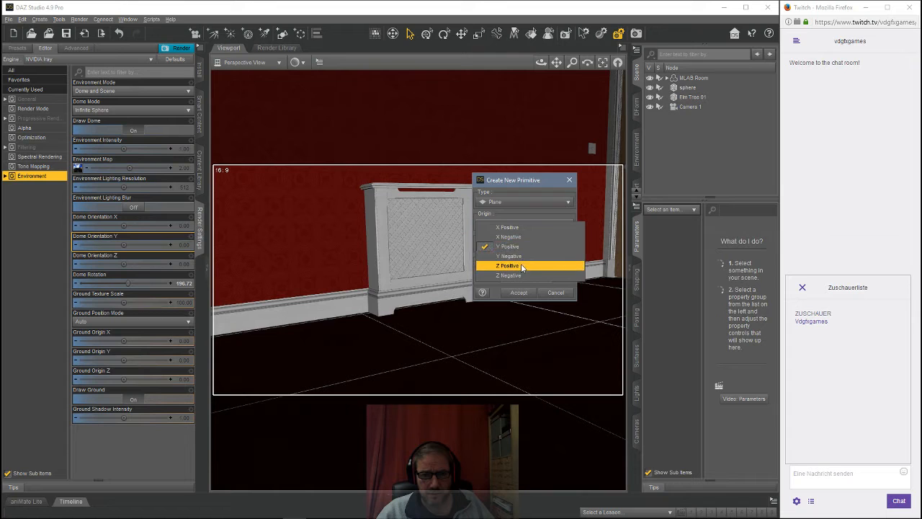
pyautogui.click(521, 266)
pyautogui.click(516, 293)
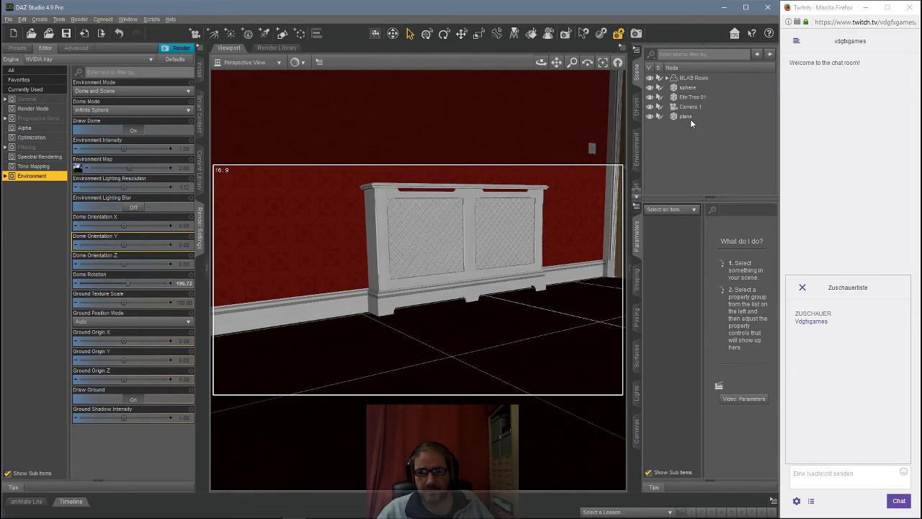
# Step: Select the plane, move it along X to about 187, and set its Y Rotate to 90
pyautogui.click(690, 117)
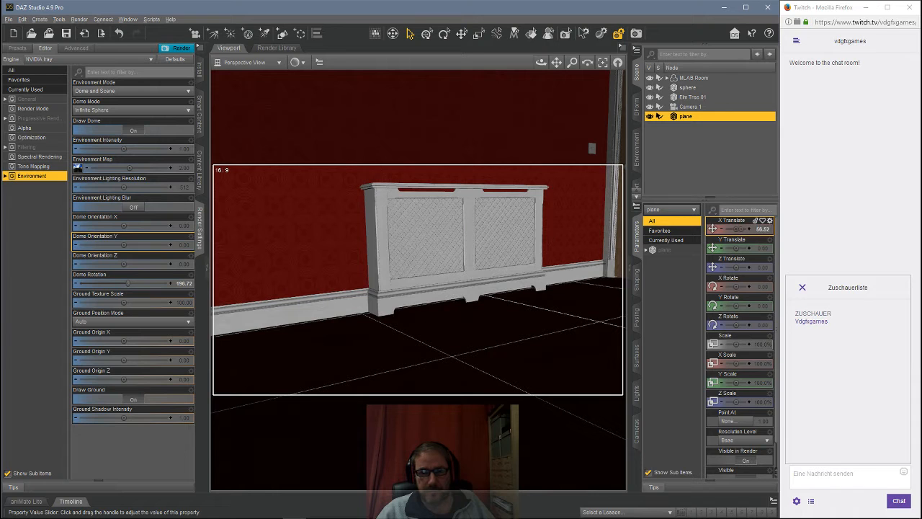
pyautogui.moveTo(737, 229); pyautogui.dragTo(756, 228)
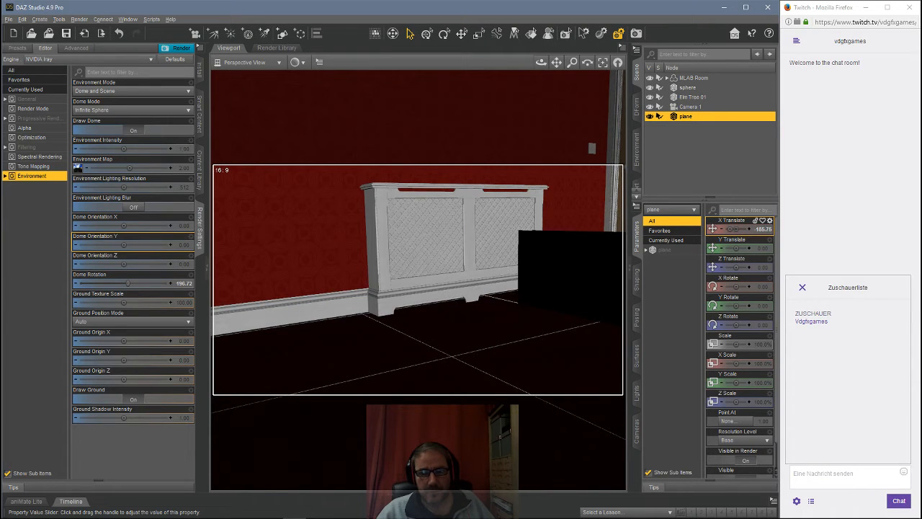
pyautogui.click(761, 305)
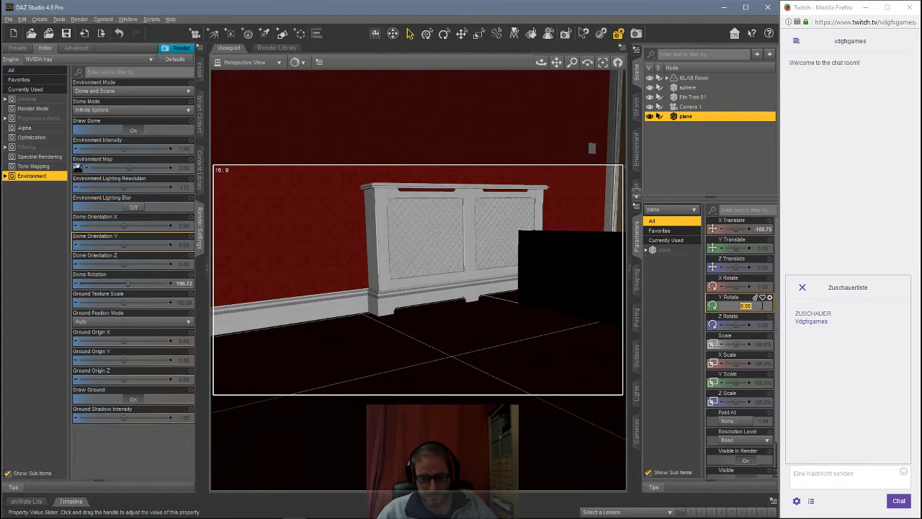
pyautogui.write('90')
pyautogui.press('Return')
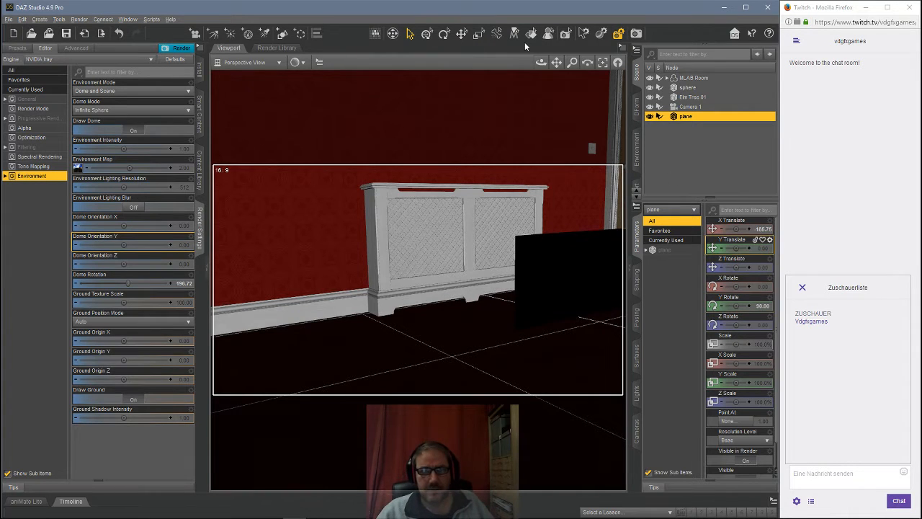
# Step: Move the plane further along X to about 342
pyautogui.click(602, 64)
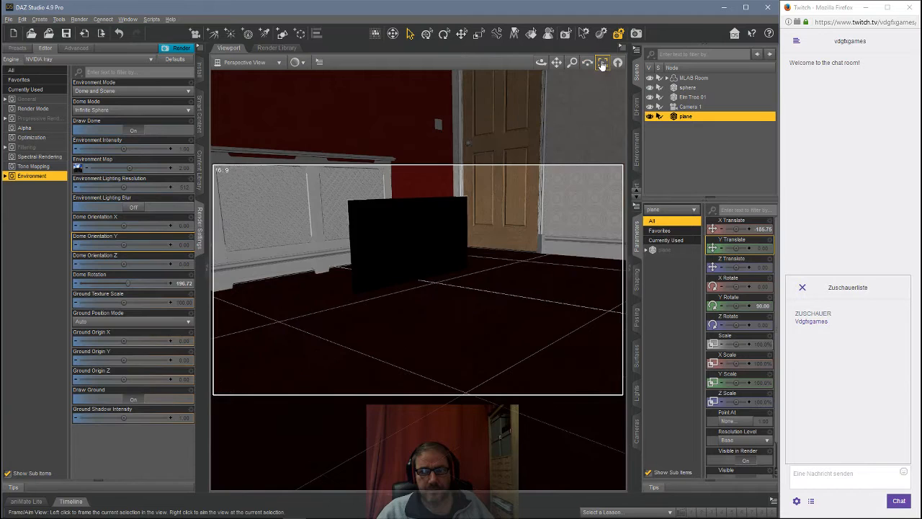
pyautogui.moveTo(541, 65); pyautogui.dragTo(603, 80)
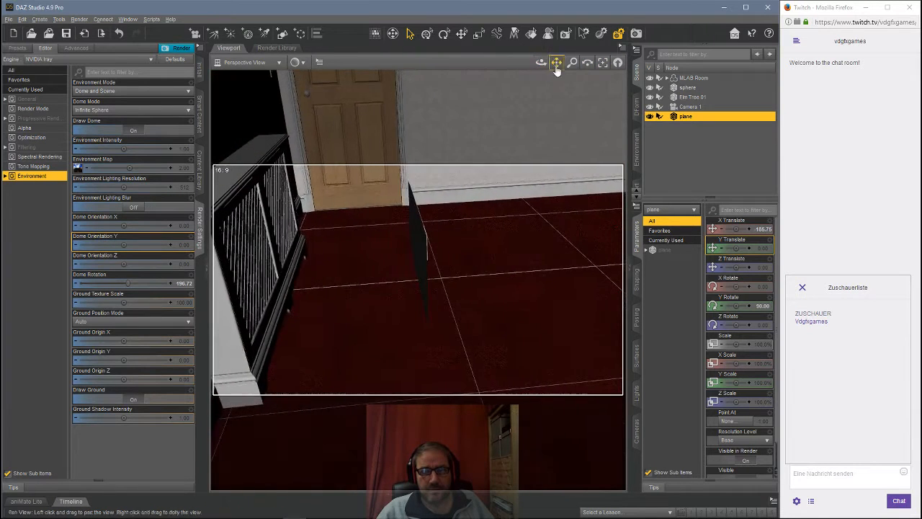
pyautogui.moveTo(740, 228); pyautogui.dragTo(762, 229)
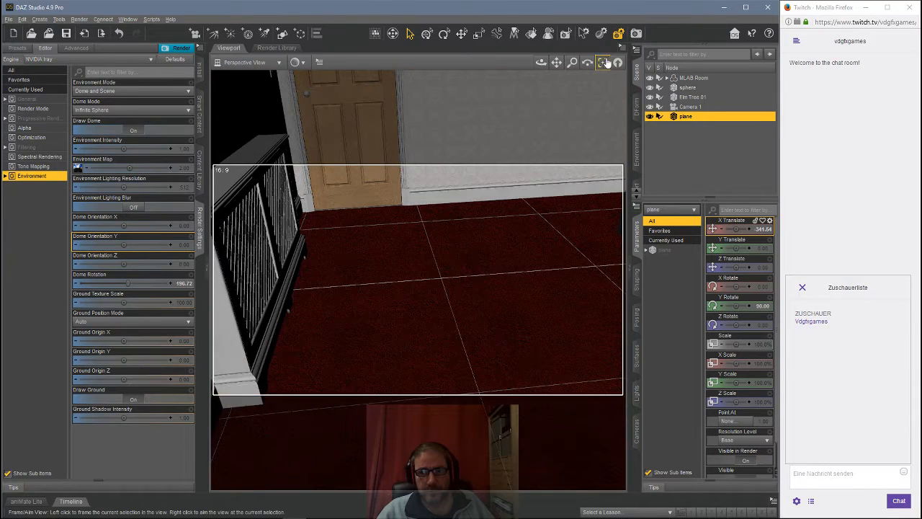
pyautogui.moveTo(544, 65); pyautogui.dragTo(696, 221)
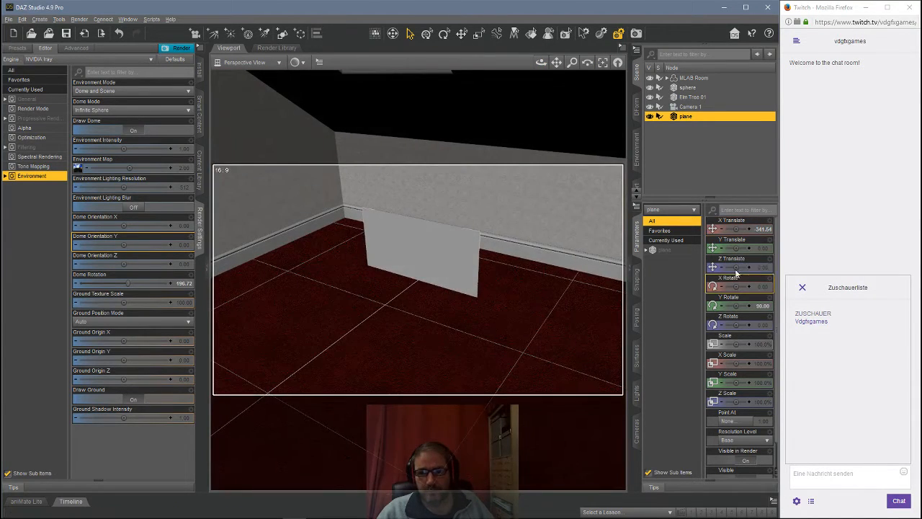
# Step: Move the plane toward the window wall, to about X 367, Y 79 and Z -9, framing it in view
pyautogui.moveTo(735, 267); pyautogui.dragTo(716, 267)
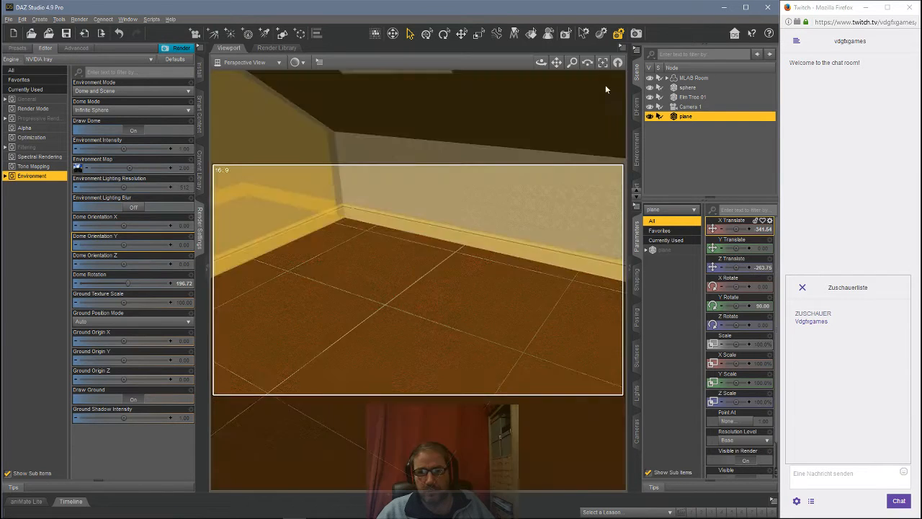
pyautogui.click(603, 64)
pyautogui.moveTo(541, 62); pyautogui.dragTo(522, 74)
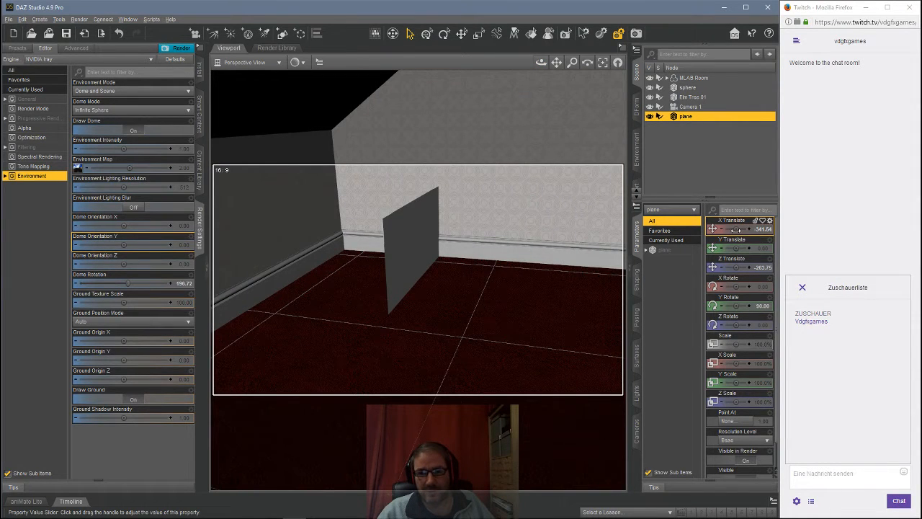
pyautogui.moveTo(737, 229); pyautogui.dragTo(743, 229)
pyautogui.click(601, 66)
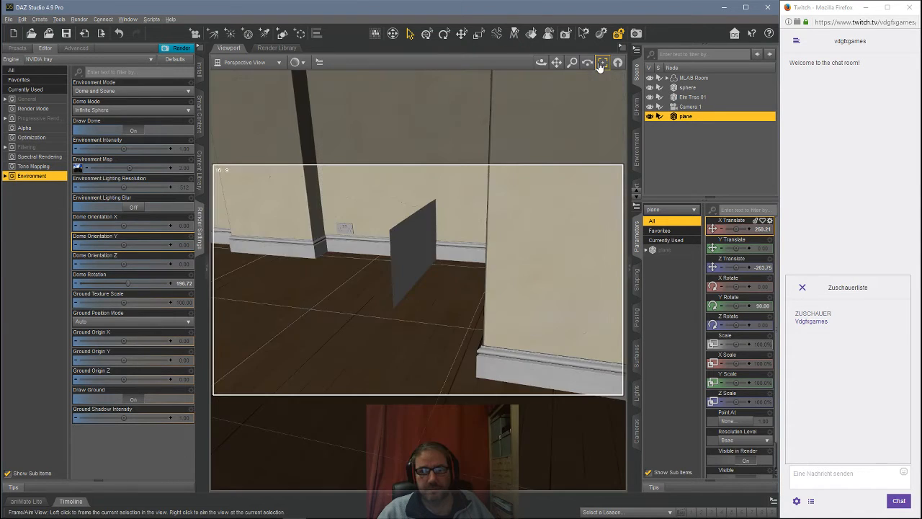
pyautogui.moveTo(541, 64); pyautogui.dragTo(644, 100)
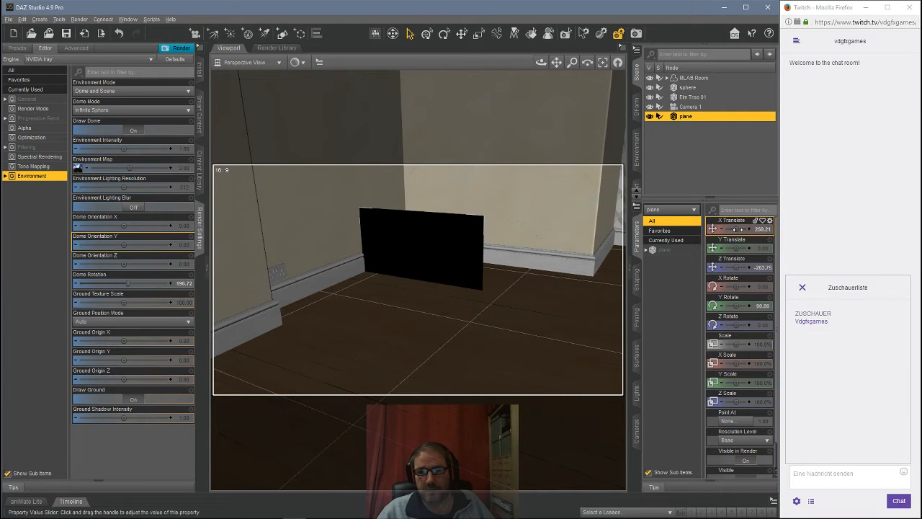
pyautogui.moveTo(745, 229); pyautogui.dragTo(773, 265)
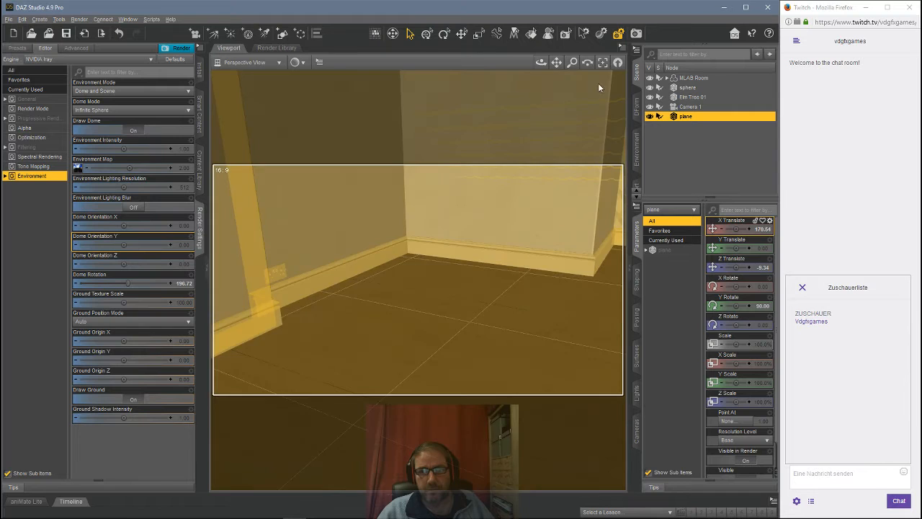
pyautogui.click(603, 62)
pyautogui.moveTo(541, 62); pyautogui.dragTo(543, 67)
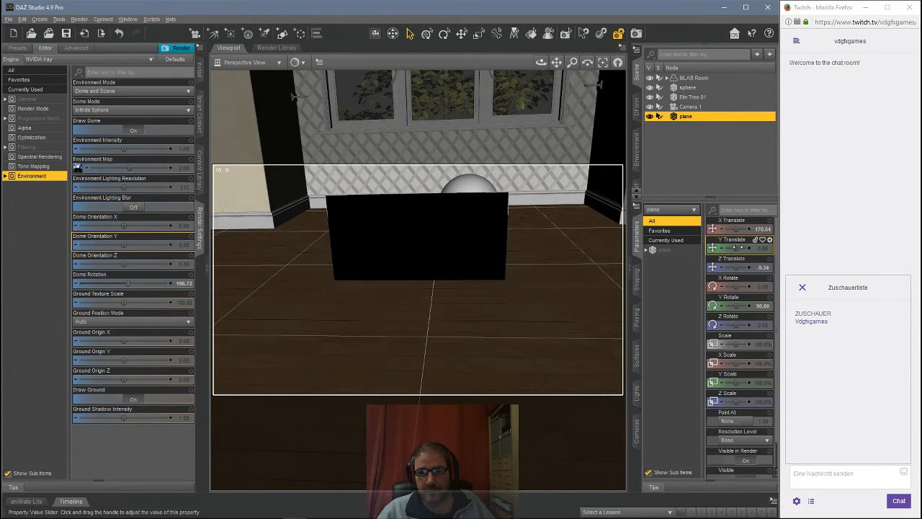
pyautogui.moveTo(736, 229); pyautogui.dragTo(758, 248)
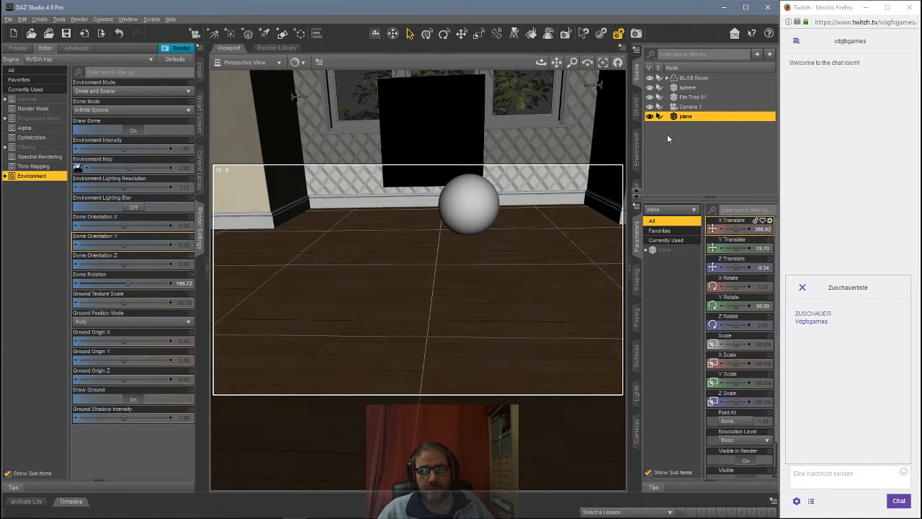
pyautogui.click(603, 62)
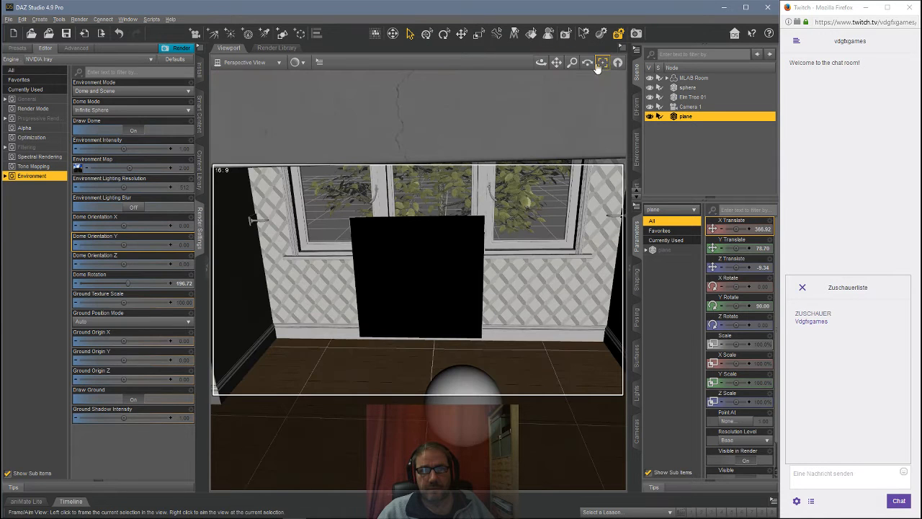
pyautogui.moveTo(541, 63); pyautogui.dragTo(542, 40)
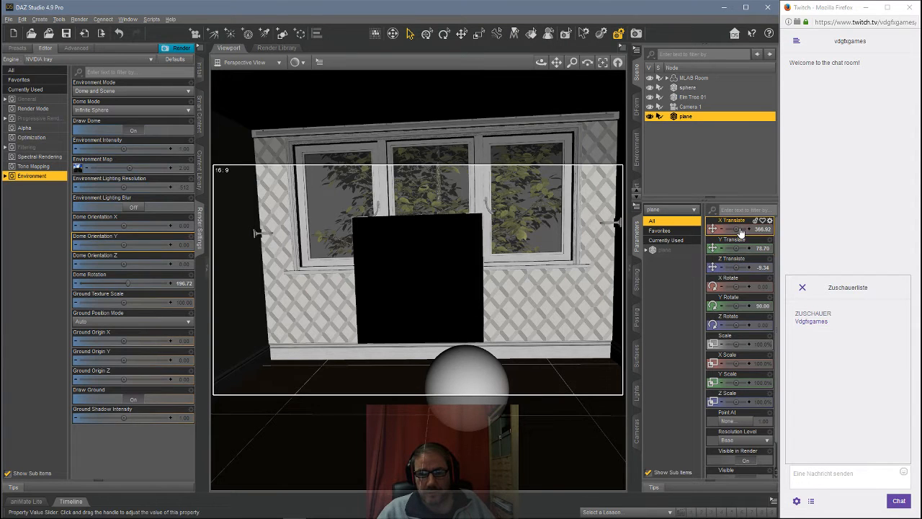
# Step: Fit the plane over the window at about X 427, Y 141, Z 2.6, scaling X 244.5%, Y 101.8%, Z 102.7%
pyautogui.moveTo(738, 228); pyautogui.dragTo(741, 248)
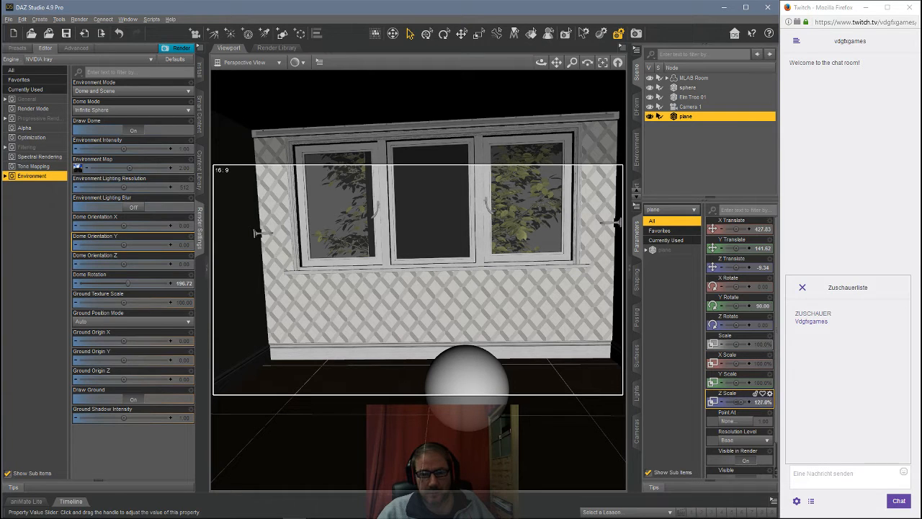
pyautogui.moveTo(741, 402); pyautogui.dragTo(737, 402)
pyautogui.moveTo(738, 363); pyautogui.dragTo(761, 363)
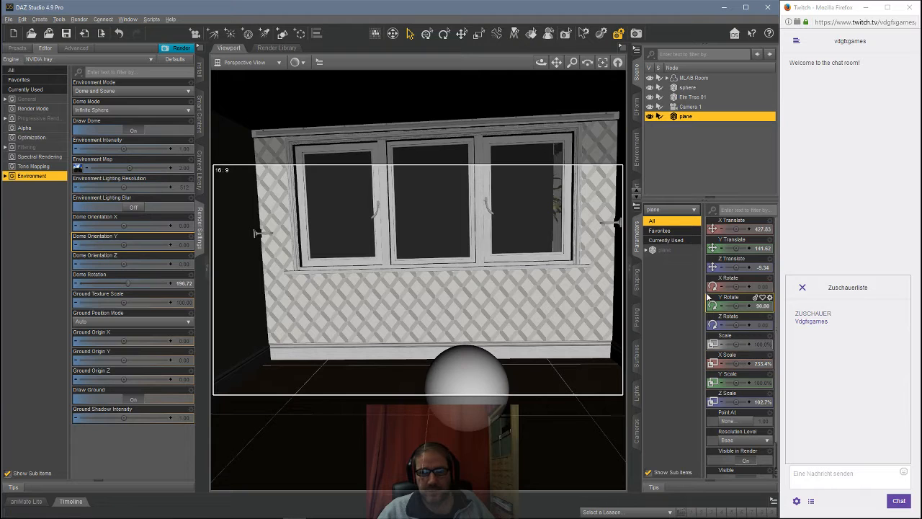
pyautogui.moveTo(738, 267); pyautogui.dragTo(744, 267)
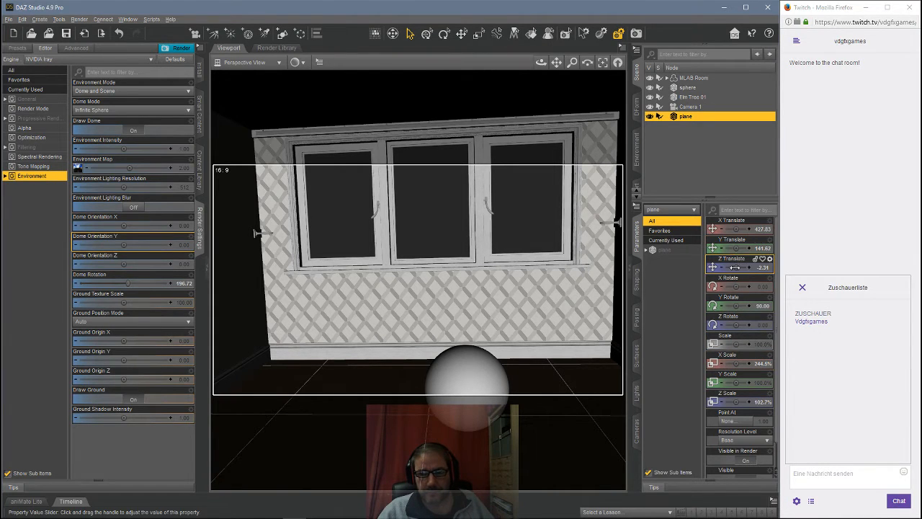
pyautogui.moveTo(735, 267); pyautogui.dragTo(736, 248)
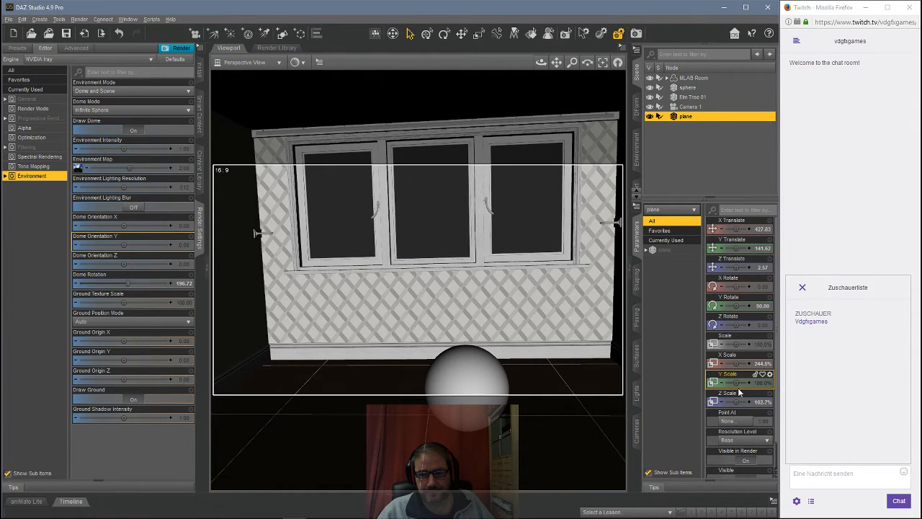
pyautogui.moveTo(738, 383); pyautogui.dragTo(739, 383)
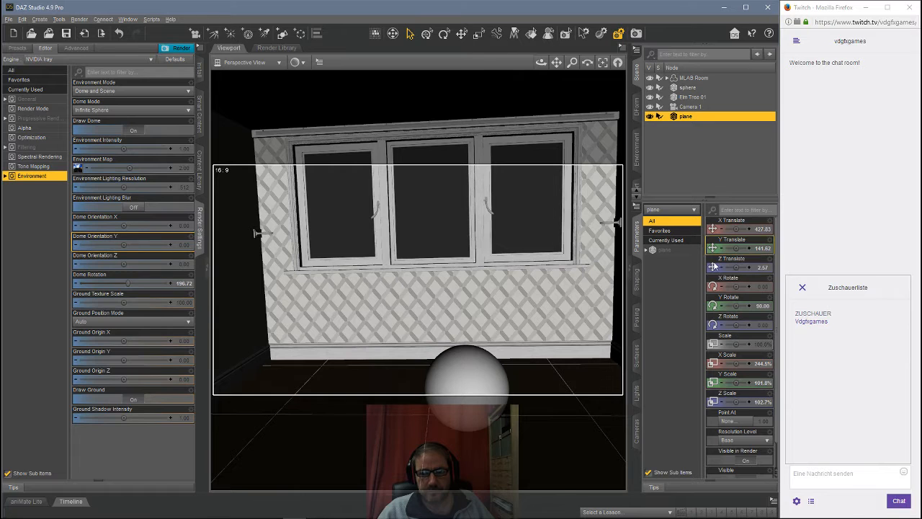
pyautogui.moveTo(735, 248); pyautogui.dragTo(735, 248)
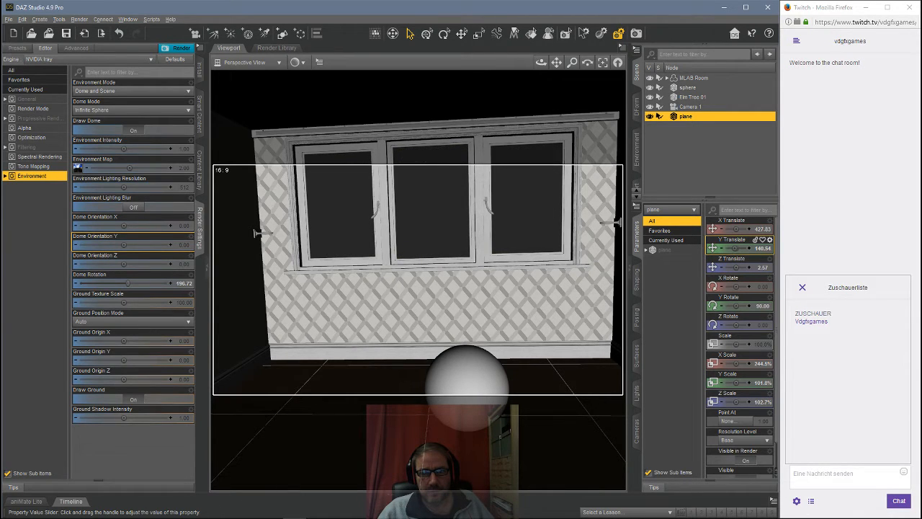
# Step: Switch the viewport preview to NVIDIA Iray and view the scene through Camera 1
pyautogui.click(297, 63)
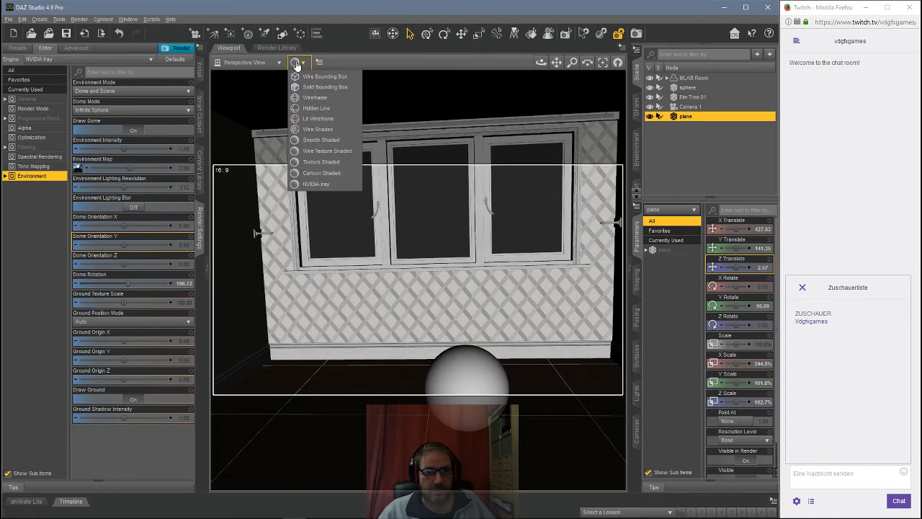
pyautogui.click(315, 185)
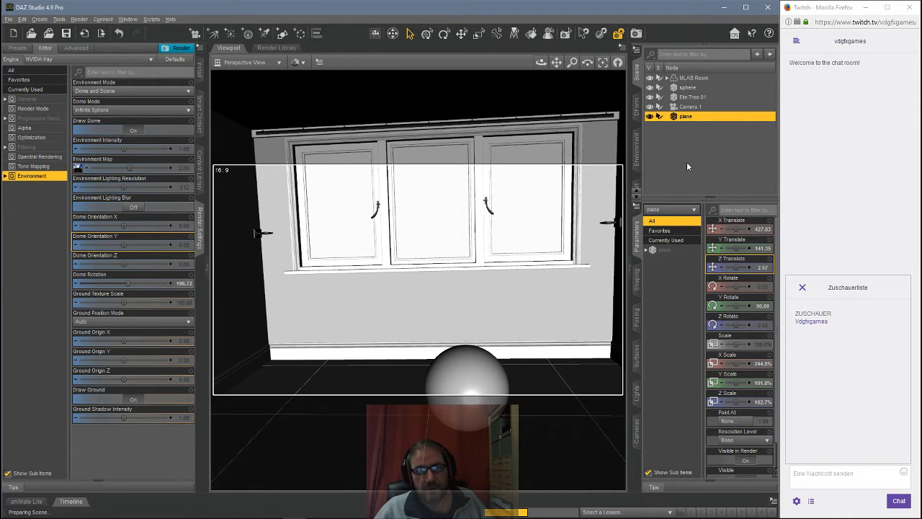
pyautogui.click(241, 62)
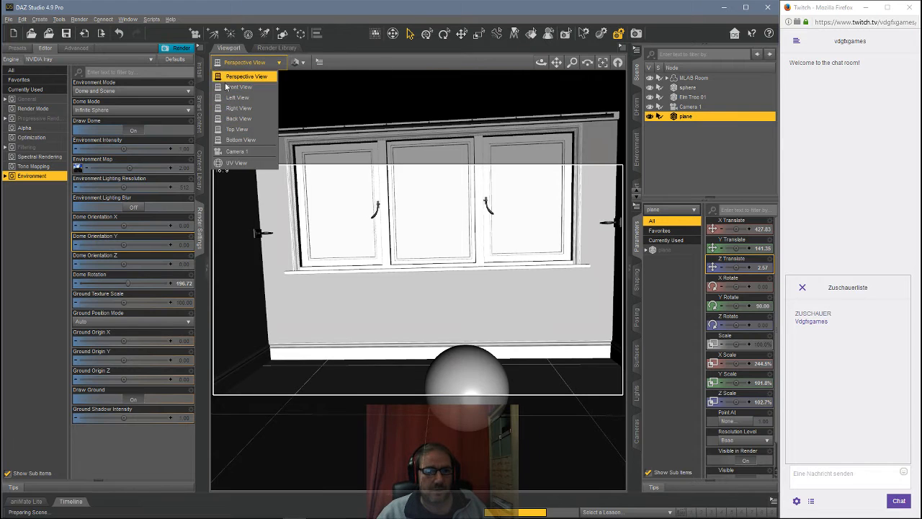
pyautogui.click(230, 152)
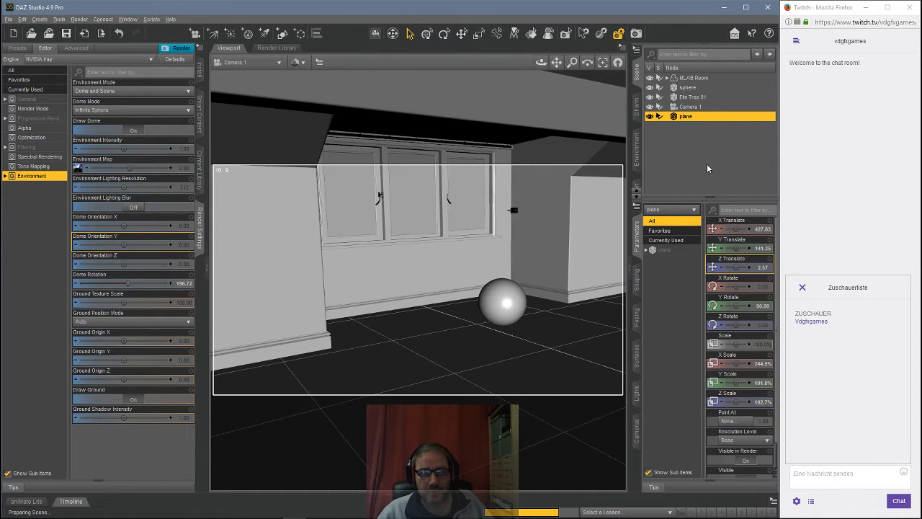
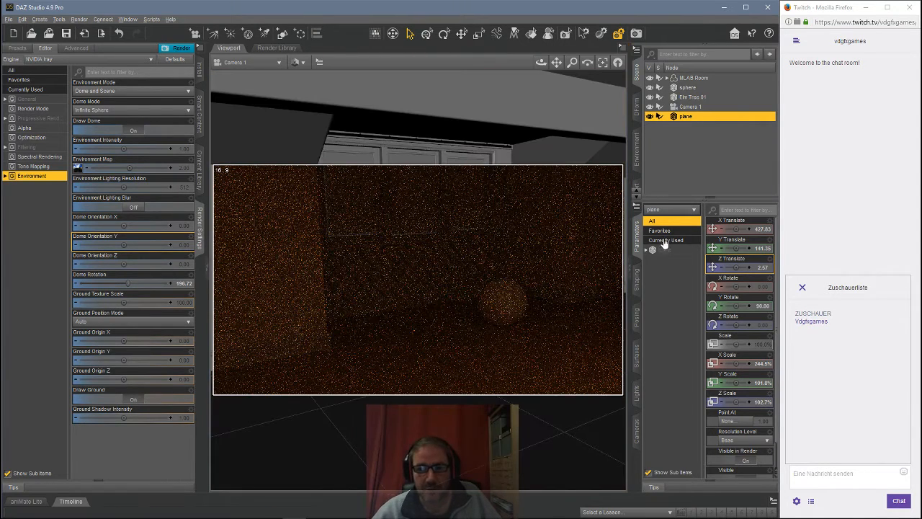
# Step: Select the plane's surface and apply the Emissive shader script to it
pyautogui.click(637, 360)
pyautogui.click(664, 267)
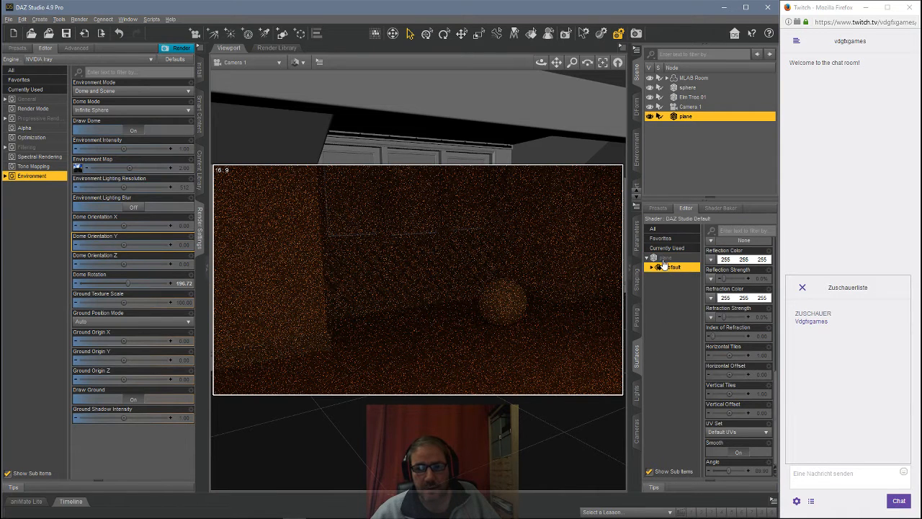
pyautogui.click(152, 19)
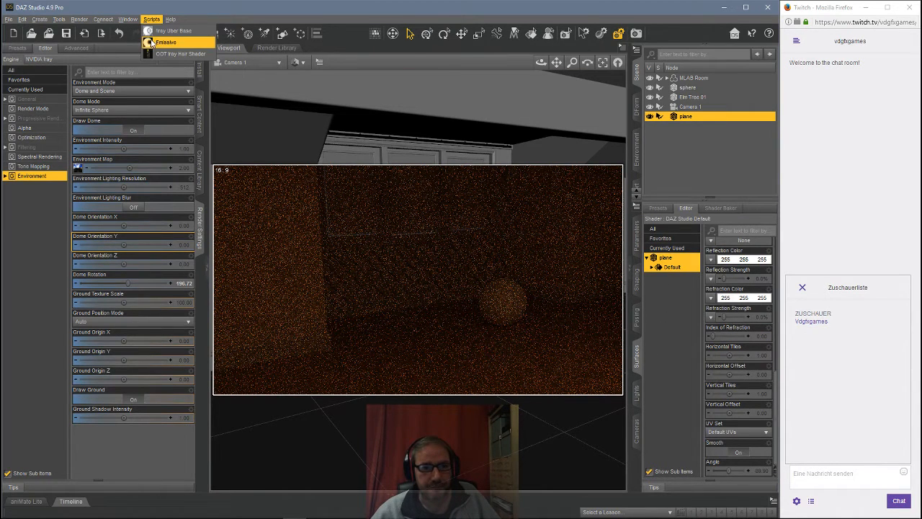
pyautogui.click(152, 44)
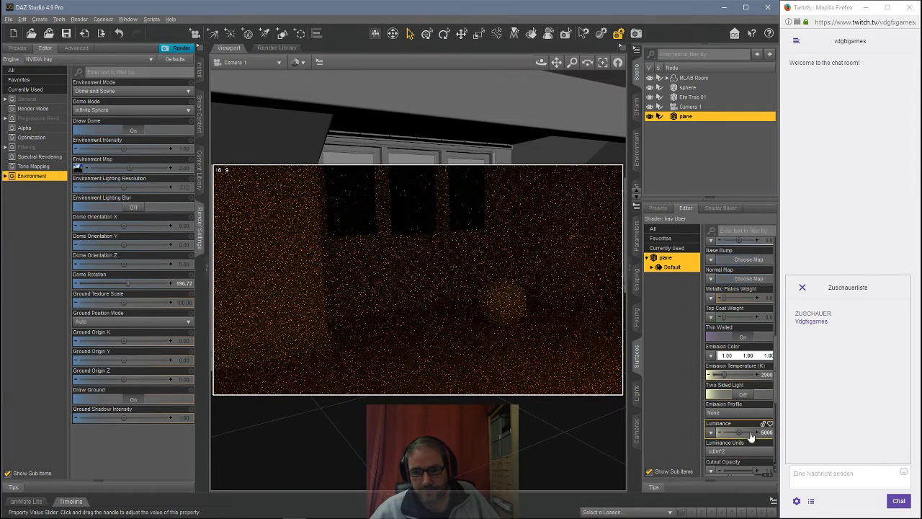
# Step: Set the plane's luminance units to kcd/m^2 and its emission temperature to 6500 K
pyautogui.click(720, 451)
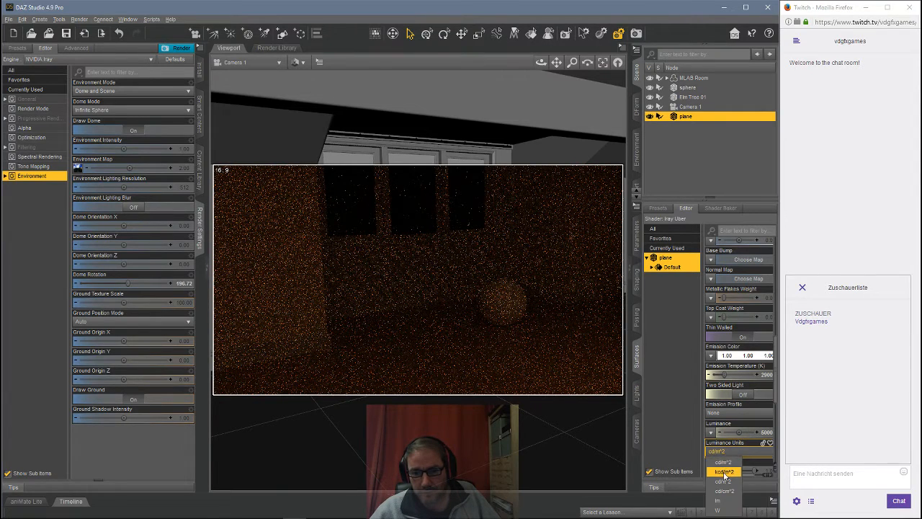
pyautogui.click(724, 471)
pyautogui.click(750, 374)
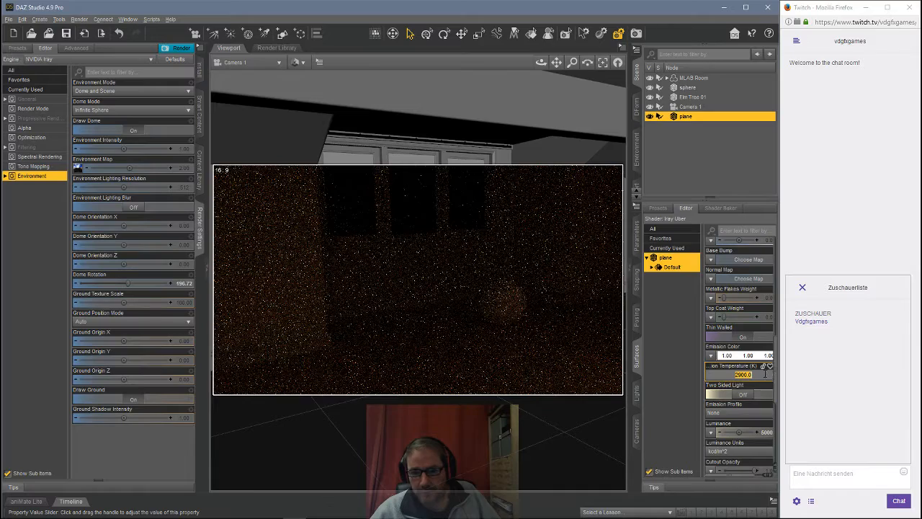
pyautogui.write('6500')
pyautogui.press('Return')
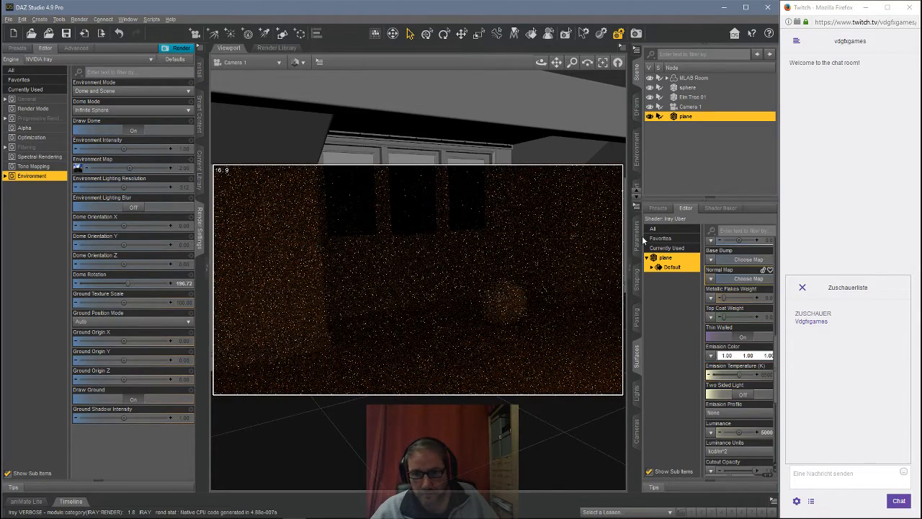
# Step: Rotate the plane to 270° around the Y axis
pyautogui.click(637, 237)
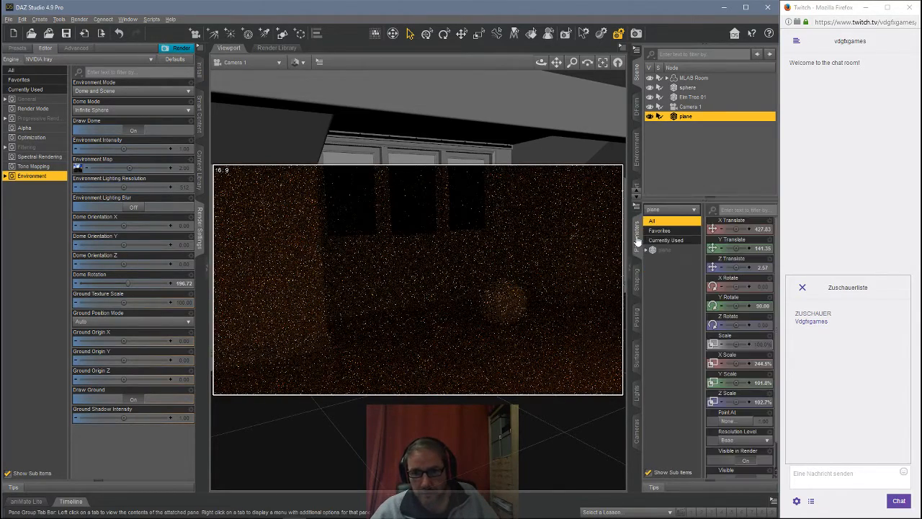
pyautogui.click(757, 306)
pyautogui.write('270')
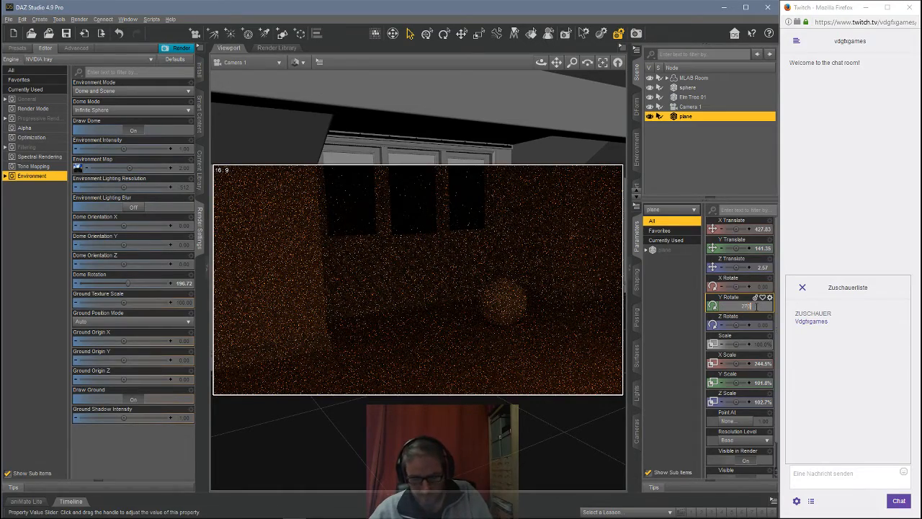
pyautogui.press('Return')
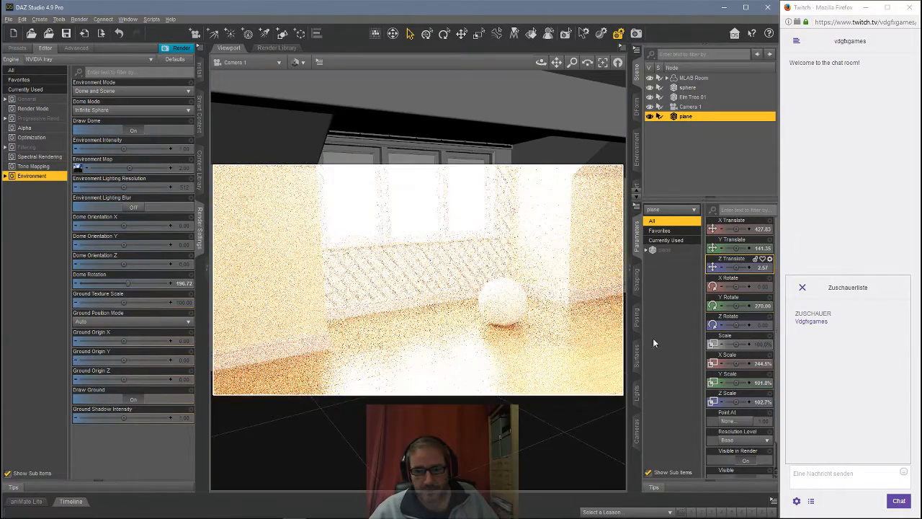
# Step: Try turning Two Sided Light on for the plane's surface and switch it back off
pyautogui.click(636, 355)
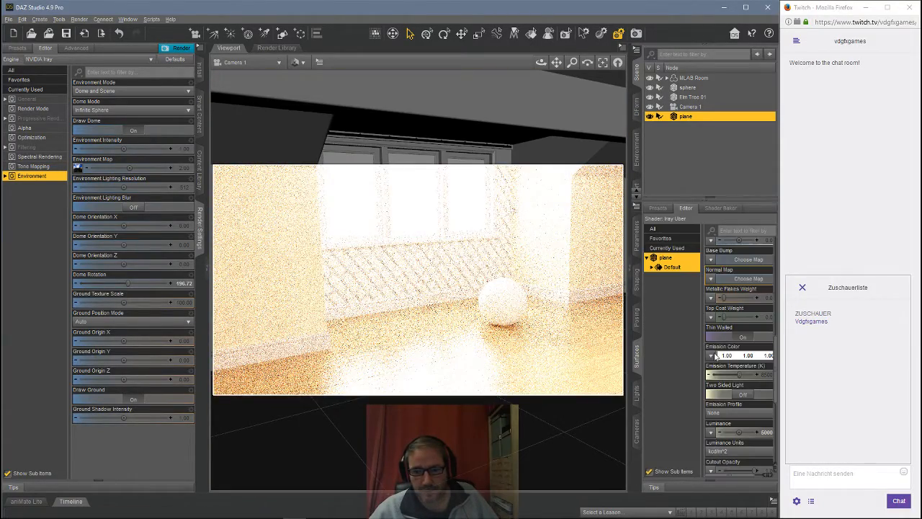
pyautogui.click(744, 395)
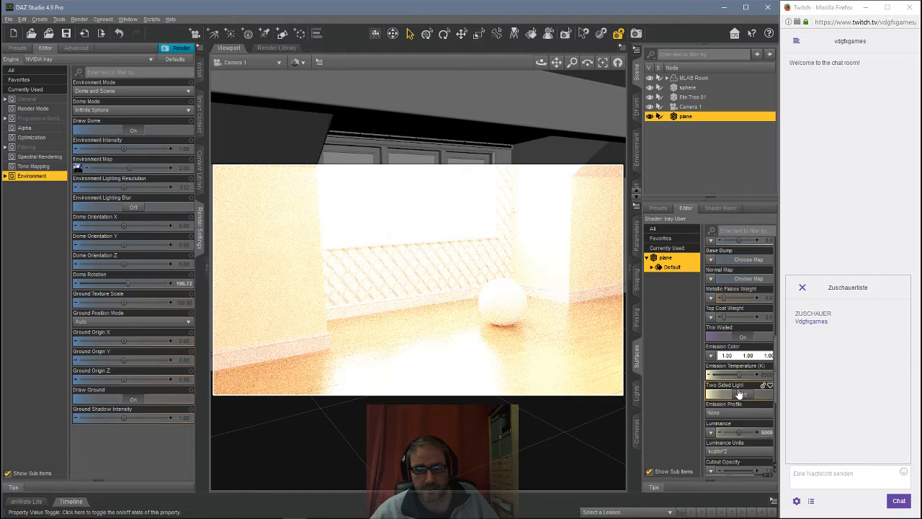
pyautogui.click(743, 396)
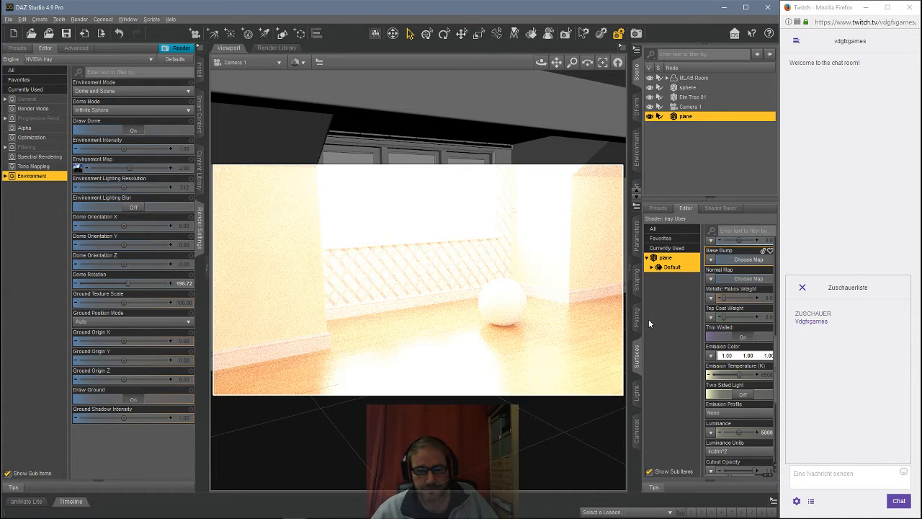
# Step: Set the plane's Y rotation to 90°
pyautogui.click(637, 237)
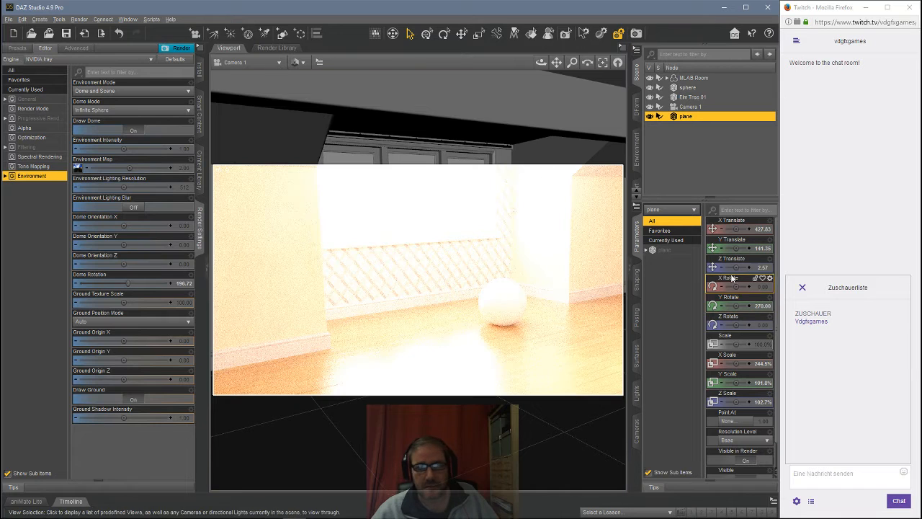
pyautogui.click(768, 306)
pyautogui.write('0')
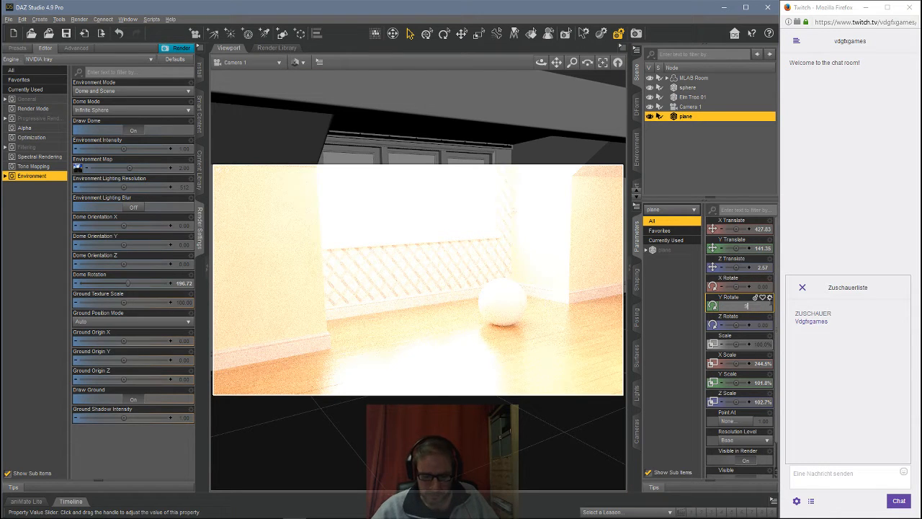
pyautogui.press('Return')
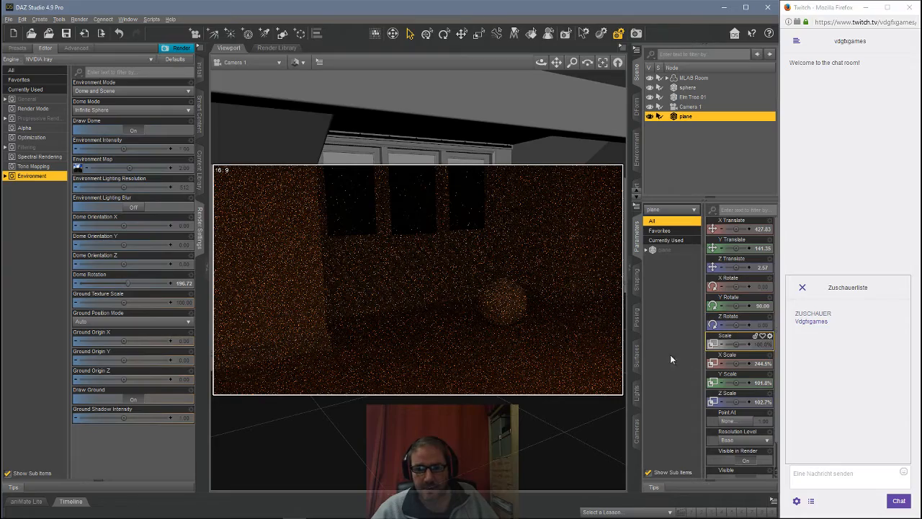
# Step: Turn Two Sided Light on for the plane's surface, then off again
pyautogui.click(636, 355)
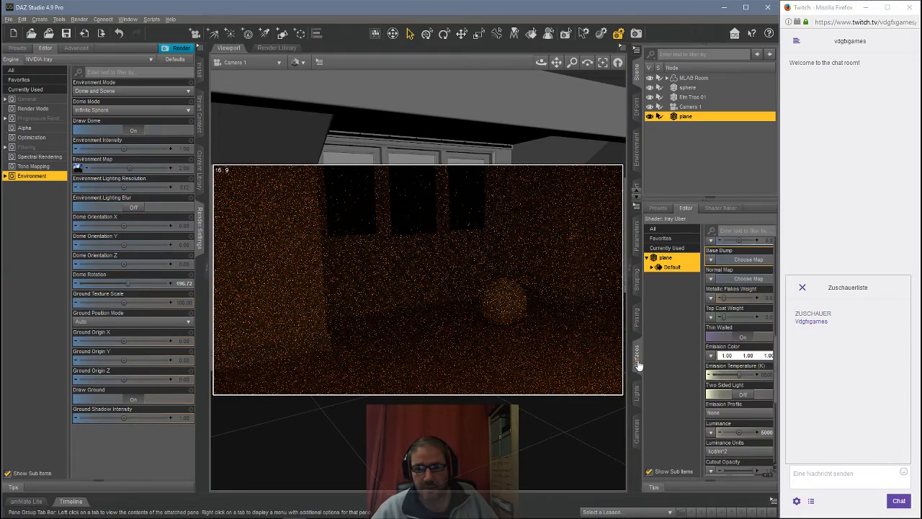
pyautogui.click(738, 394)
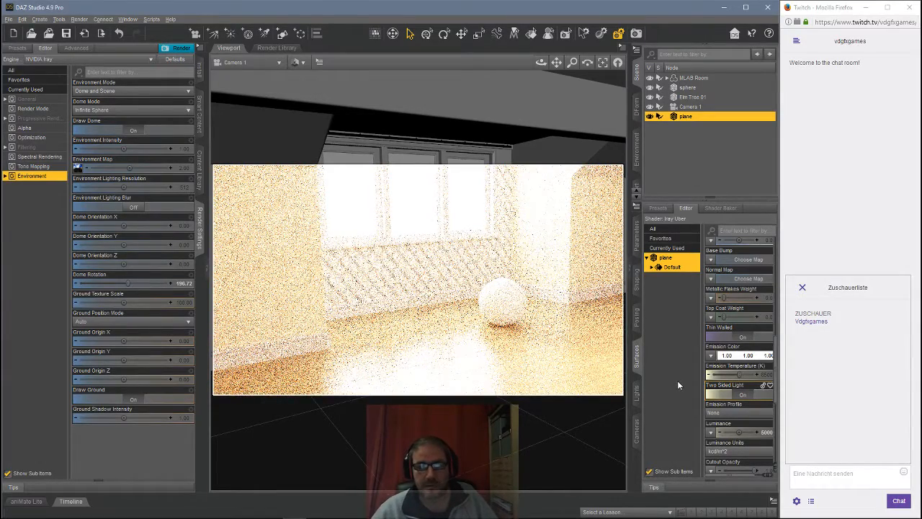
pyautogui.click(727, 395)
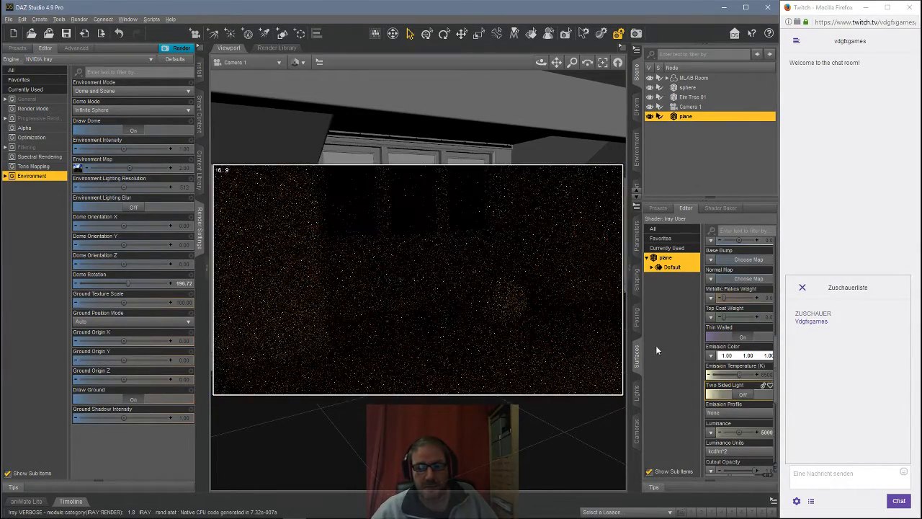
# Step: Set the plane's Y rotation back to 270°
pyautogui.click(638, 245)
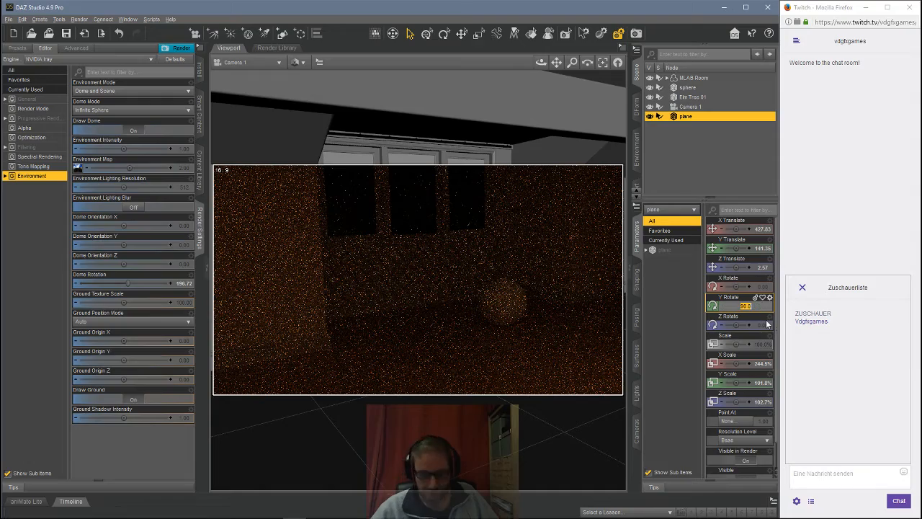
pyautogui.write('270')
pyautogui.press('Return')
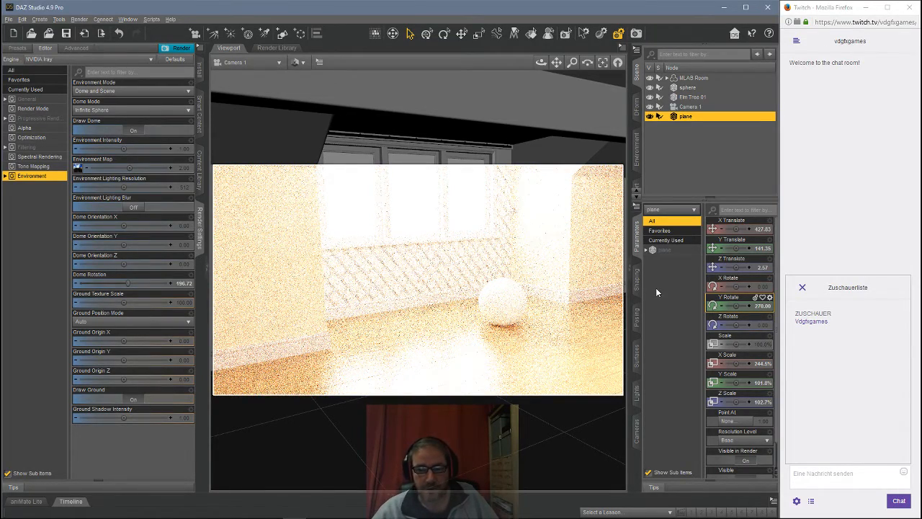
# Step: Set the plane surface's Cutout Opacity to 0.0001
pyautogui.click(637, 354)
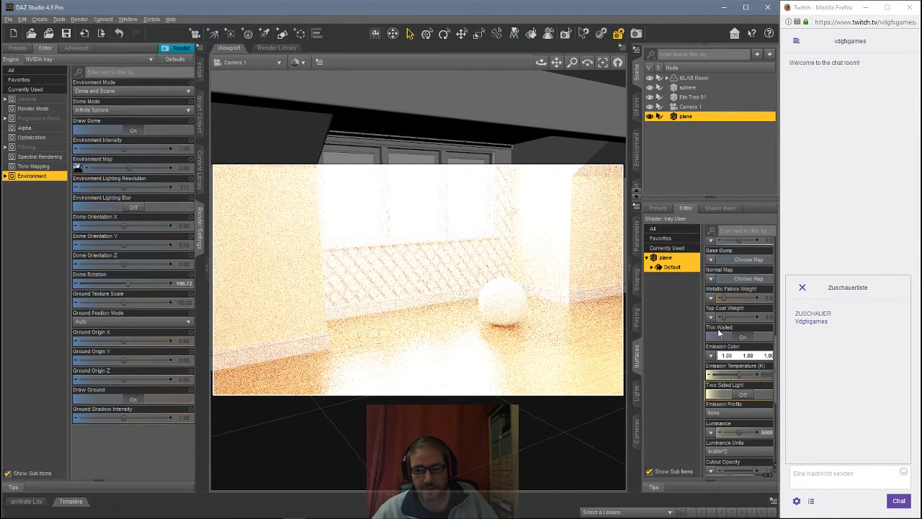
pyautogui.scroll(-4, 718, 332)
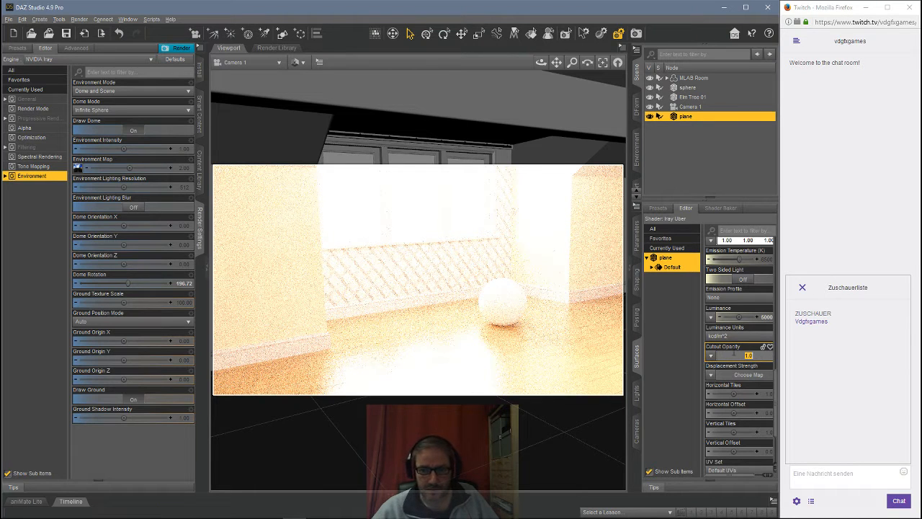
pyautogui.click(757, 356)
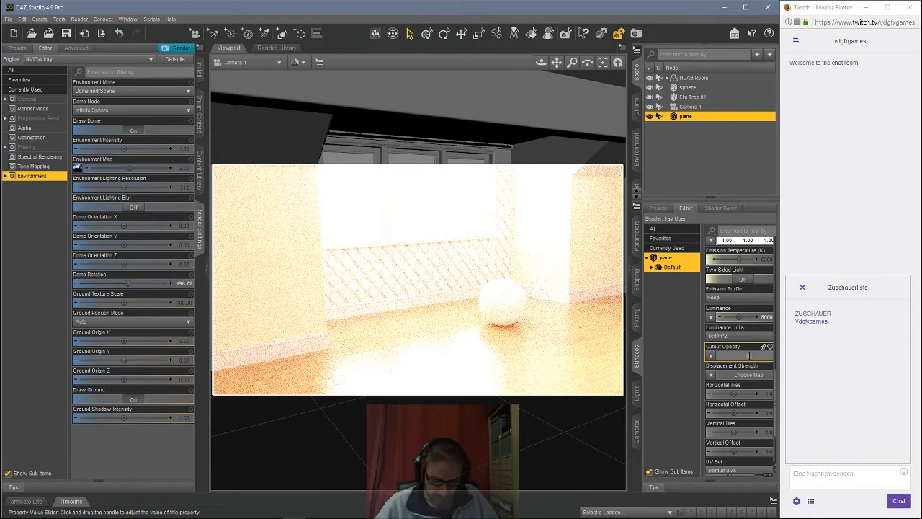
pyautogui.write('0.0001')
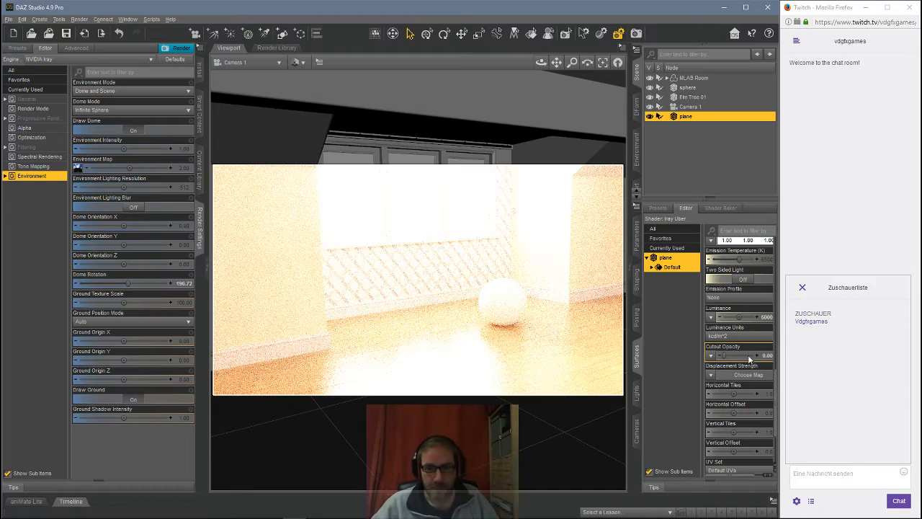
pyautogui.press('Return')
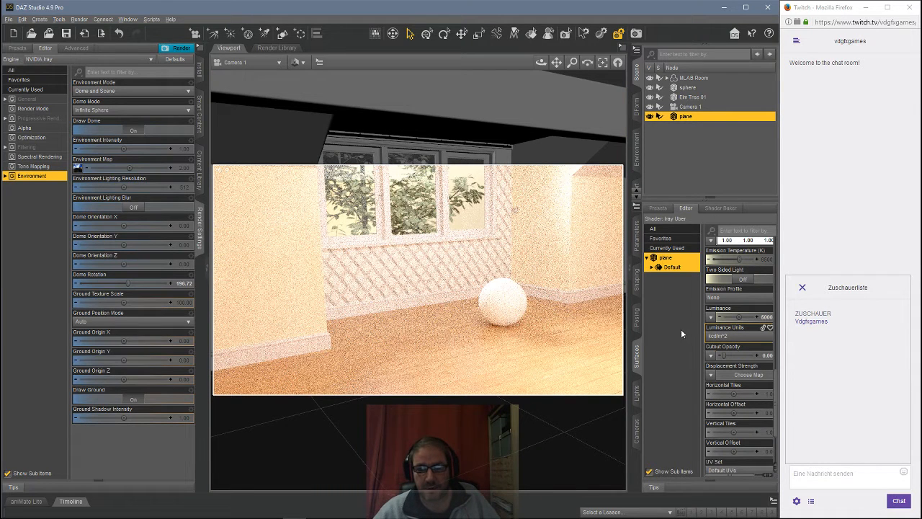
# Step: Set the plane surface's luminance to 2500
pyautogui.click(750, 317)
pyautogui.write('3')
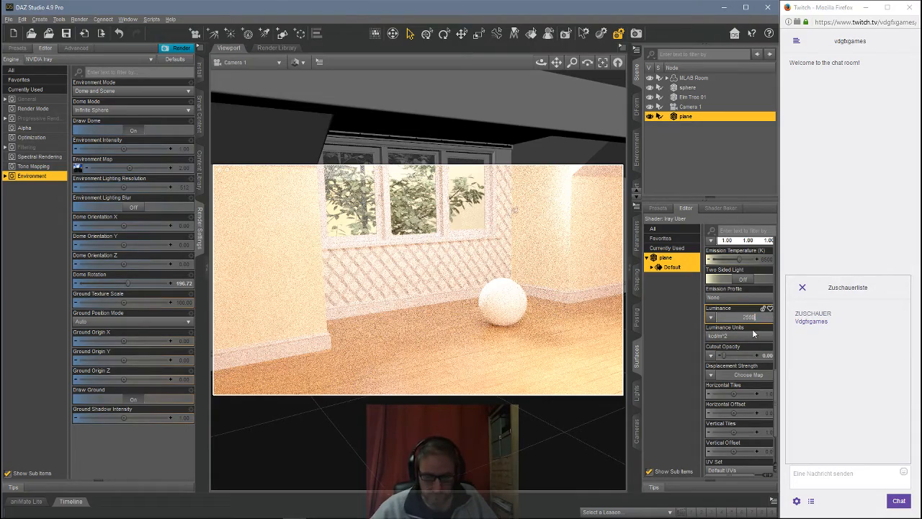
pyautogui.write('500')
pyautogui.press('Return')
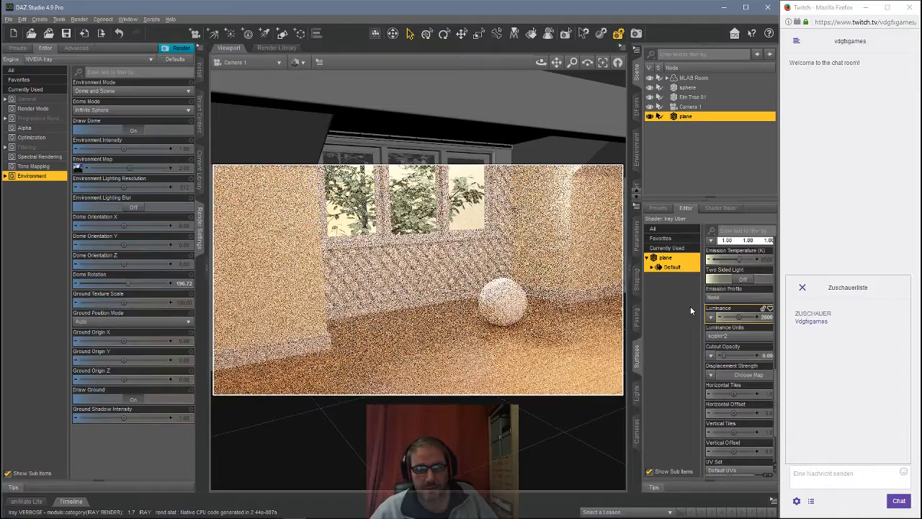
# Step: Toggle the plane's visibility off and on, then rename the plane ghostlight window
pyautogui.click(650, 118)
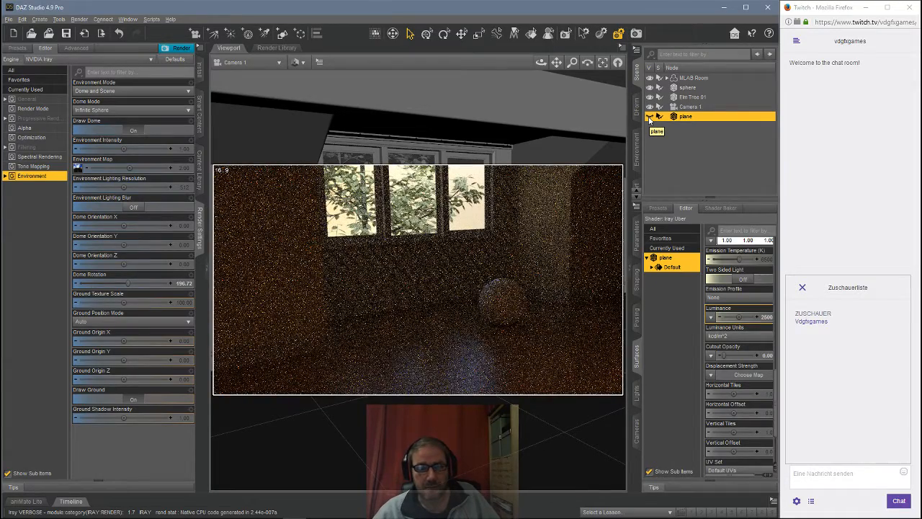
pyautogui.click(649, 118)
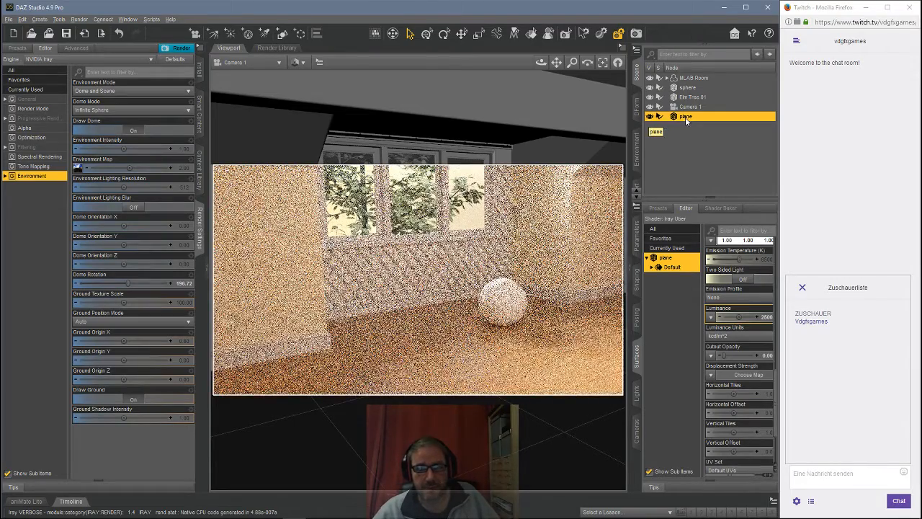
pyautogui.doubleClick(685, 117)
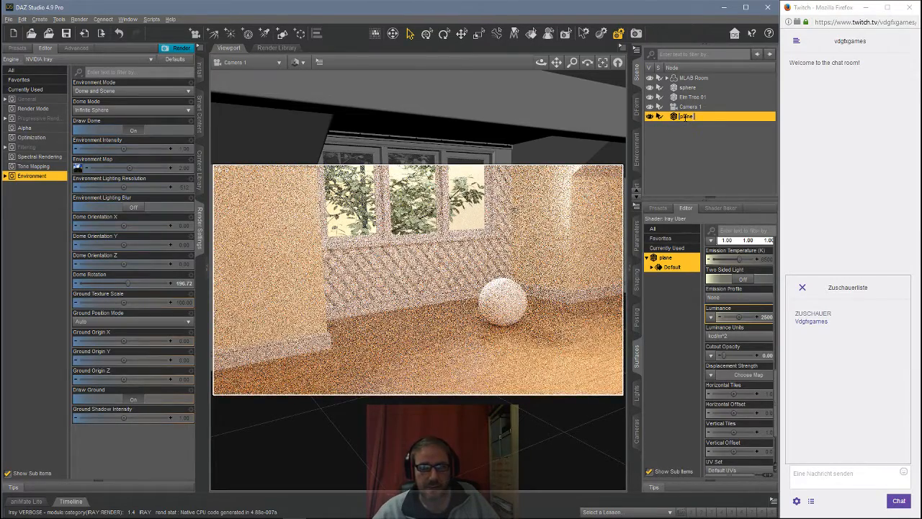
pyautogui.write('ghostlight window')
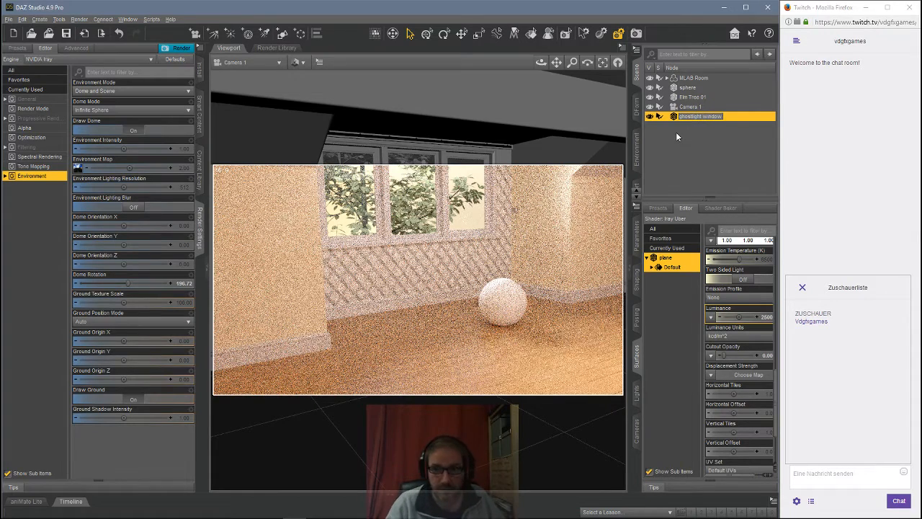
pyautogui.press('Return')
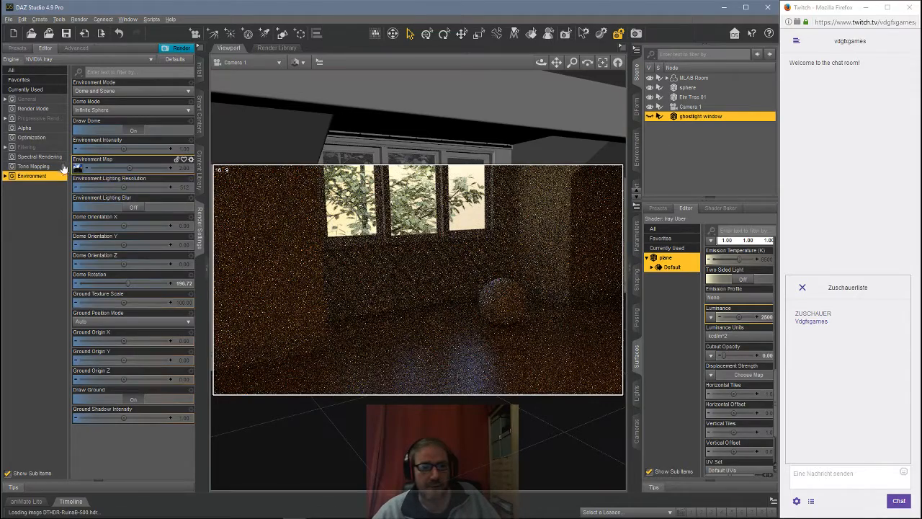
# Step: Make the ghostlight window visible again and set its luminance to 500
pyautogui.moveTo(79, 169)
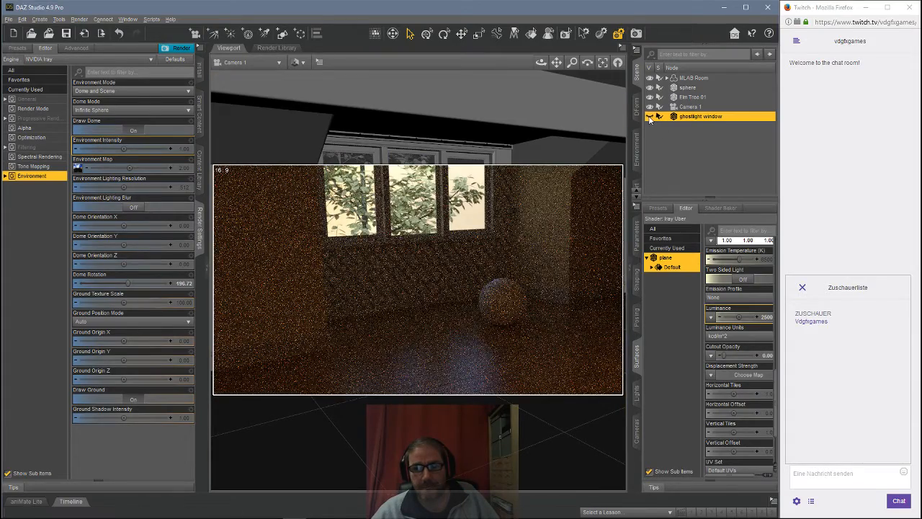
pyautogui.click(649, 117)
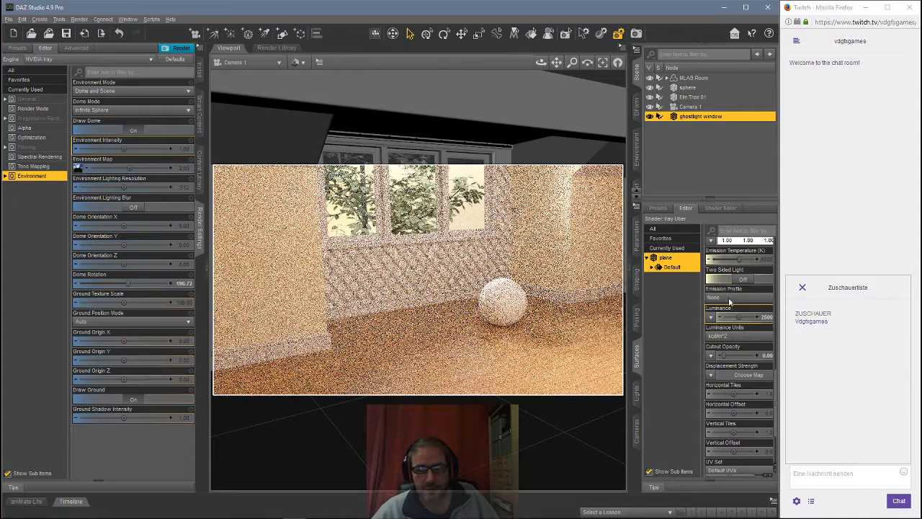
pyautogui.click(767, 318)
pyautogui.write('500')
pyautogui.press('Return')
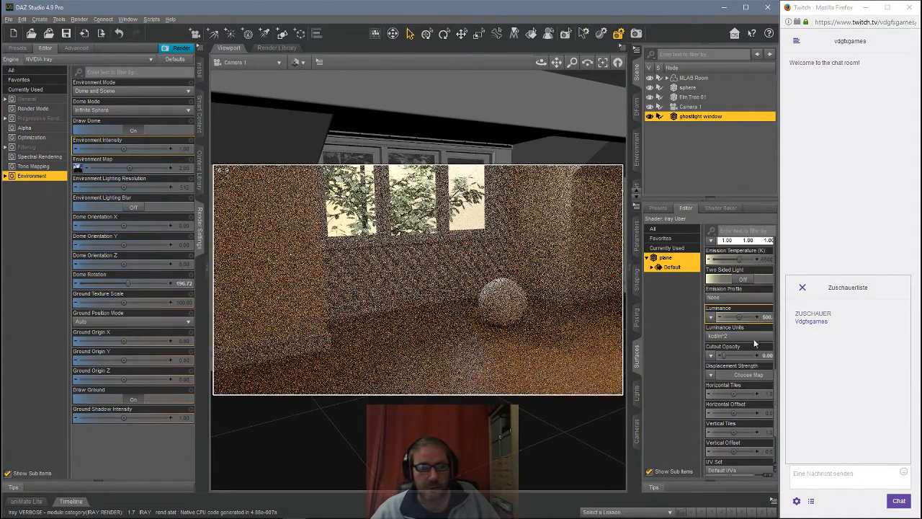
# Step: Set the ghostlight window surface's luminance to 750
pyautogui.click(768, 317)
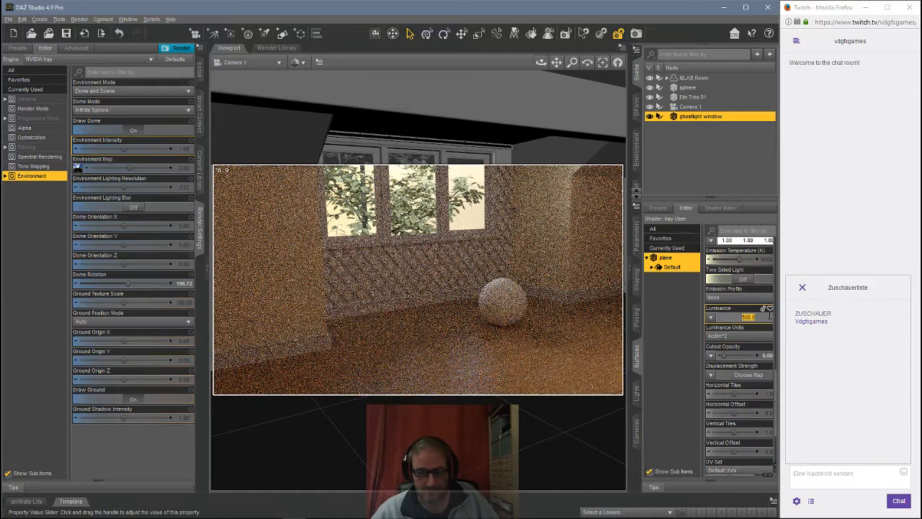
pyautogui.write('750')
pyautogui.press('Return')
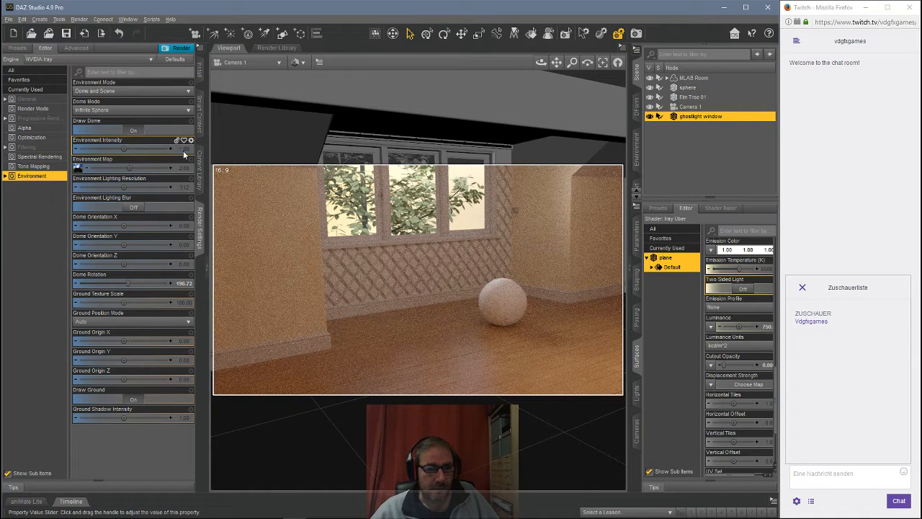
# Step: Lower the dome's Environment Intensity to 0.05
pyautogui.click(184, 149)
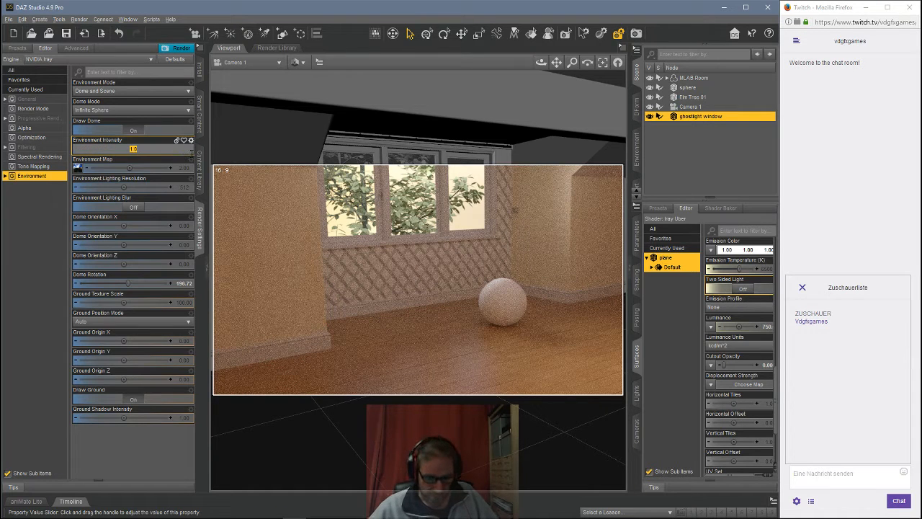
pyautogui.write('0.1')
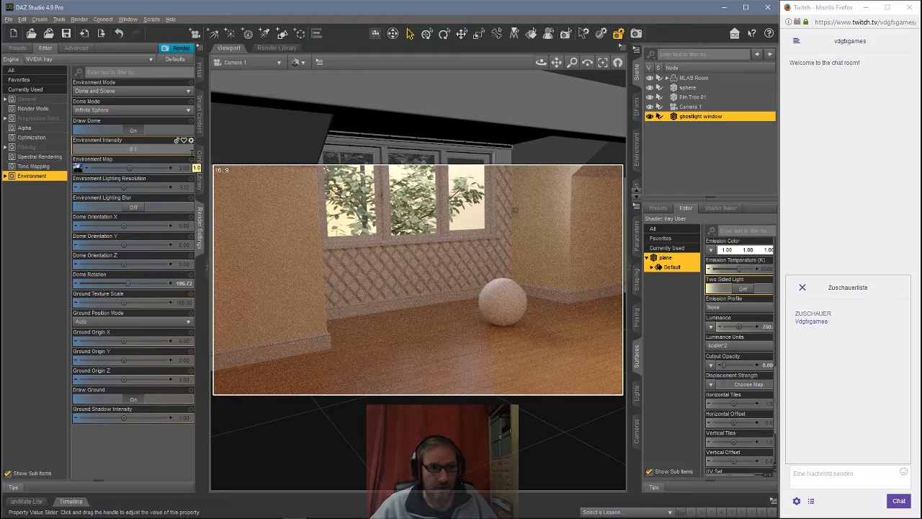
pyautogui.press('Return')
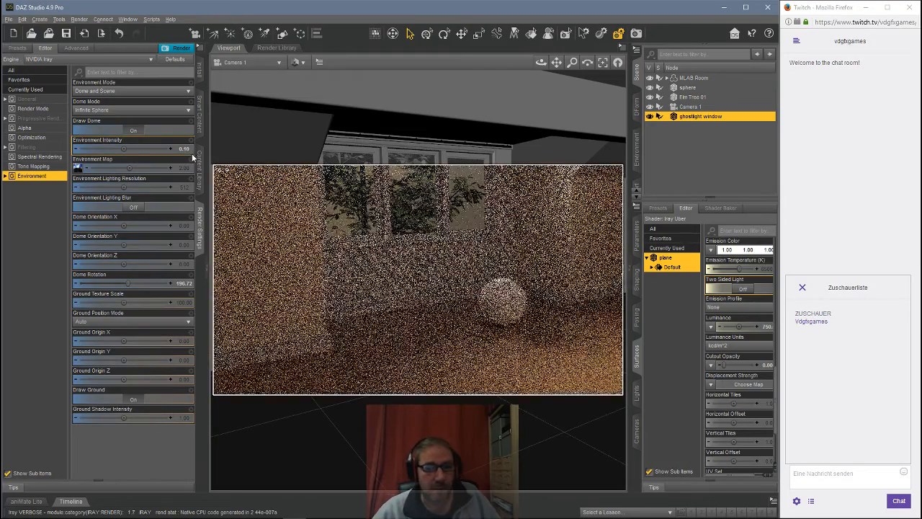
pyautogui.click(184, 148)
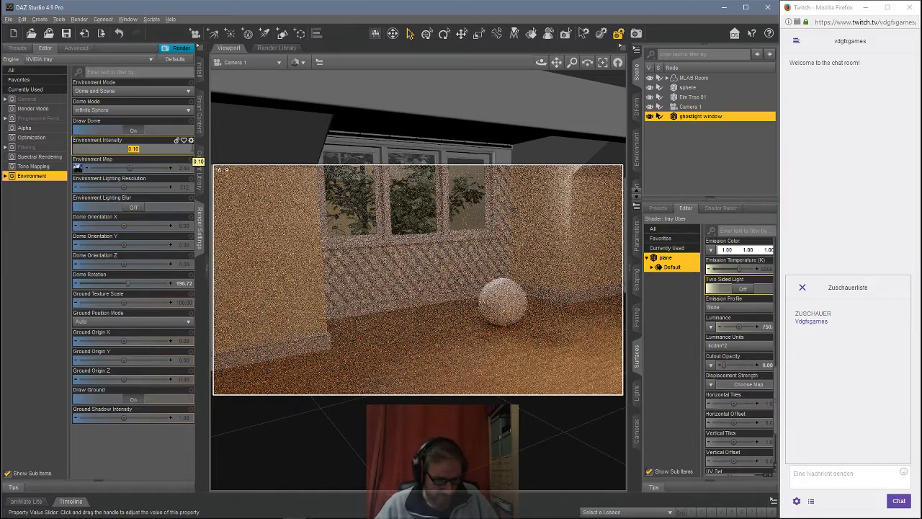
pyautogui.write('0')
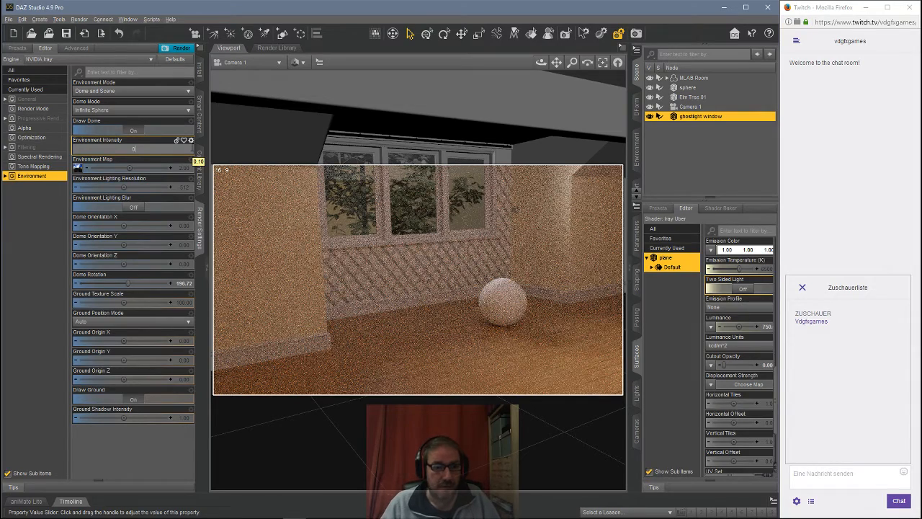
pyautogui.write('.05')
pyautogui.press('Return')
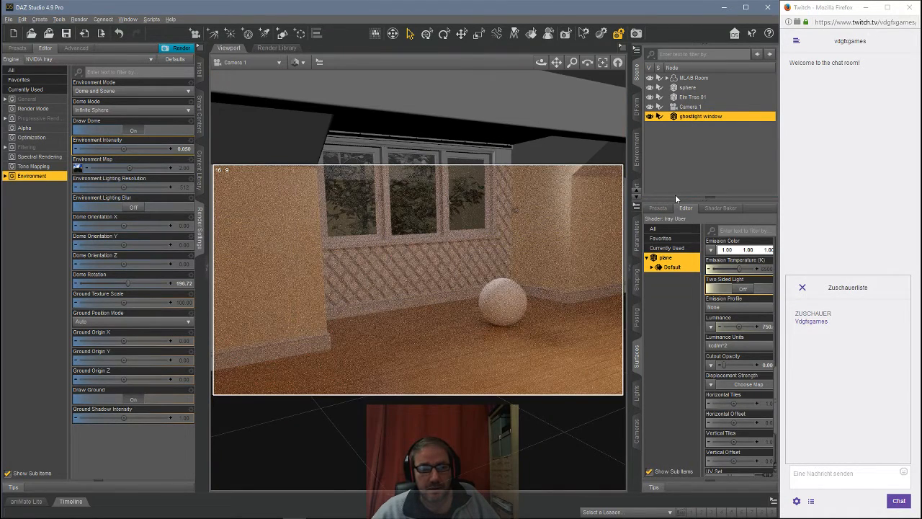
# Step: Turn on Two Sided Light for the plane surface
pyautogui.click(740, 289)
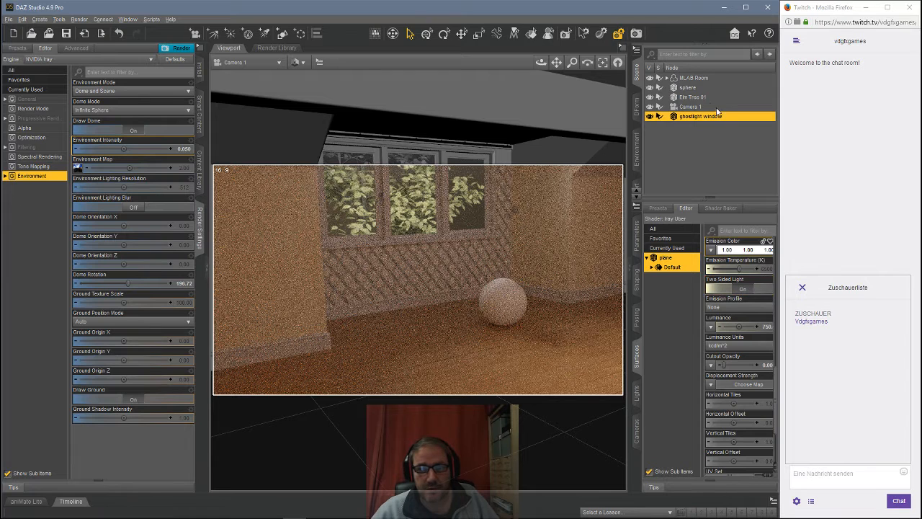
# Step: Move the Elm Tree along X to about 746
pyautogui.click(694, 97)
pyautogui.click(638, 240)
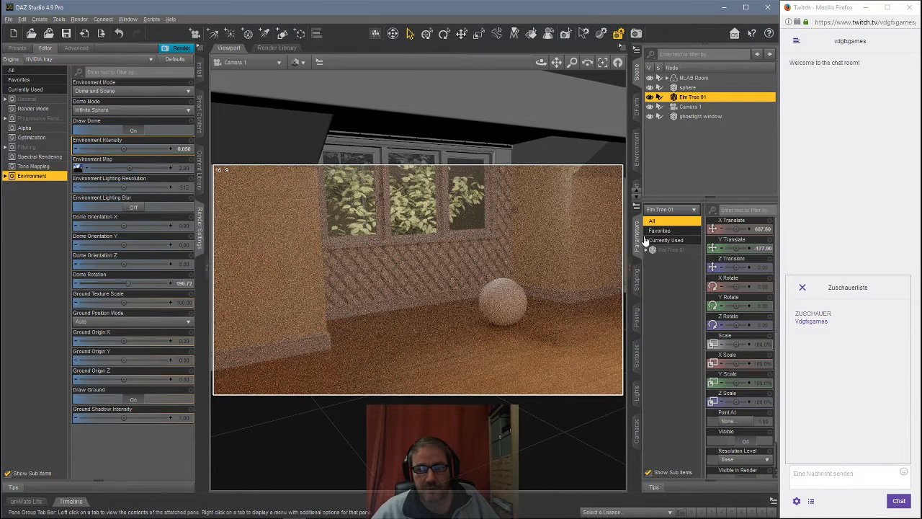
pyautogui.moveTo(735, 229); pyautogui.dragTo(751, 229)
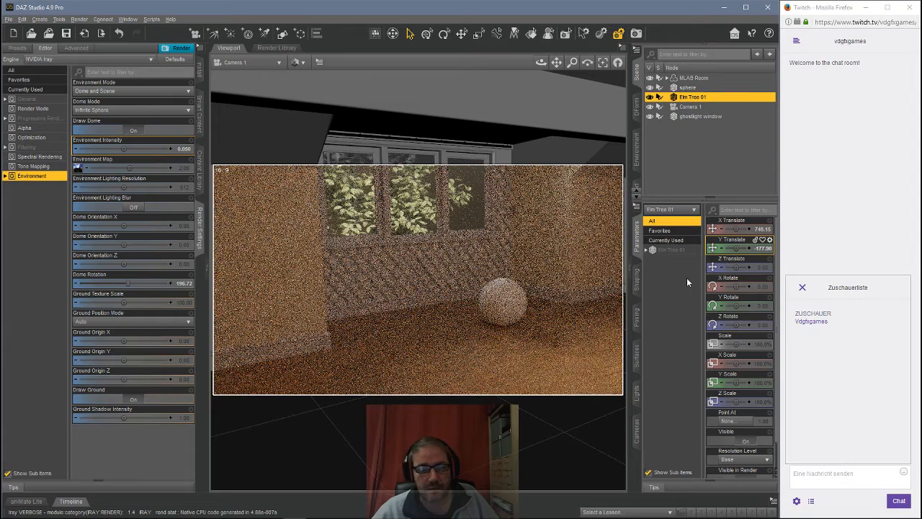
# Step: Switch Two Sided Light off again on the ghostlight window's Default surface
pyautogui.click(651, 222)
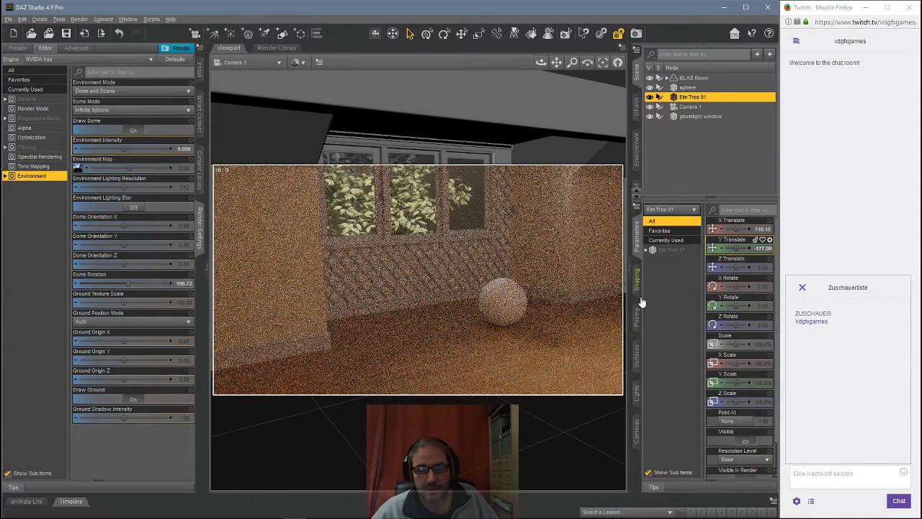
pyautogui.click(637, 356)
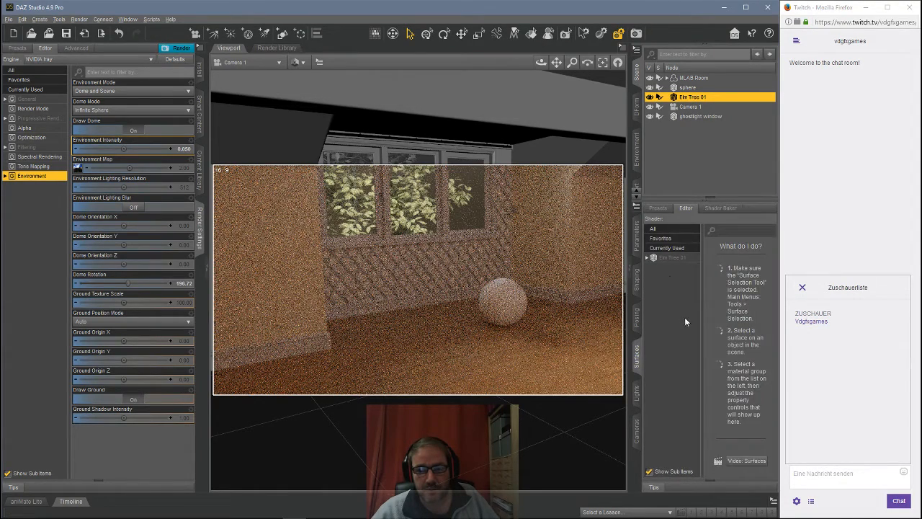
pyautogui.click(669, 259)
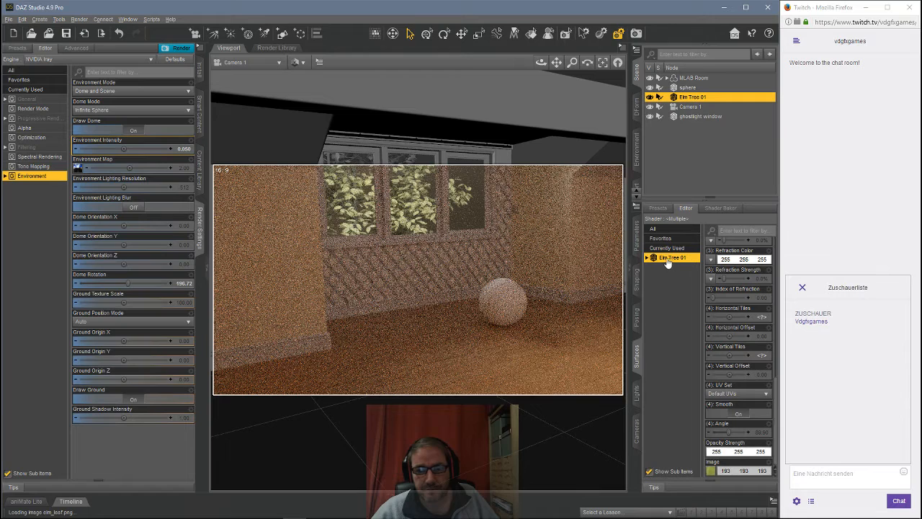
pyautogui.click(691, 116)
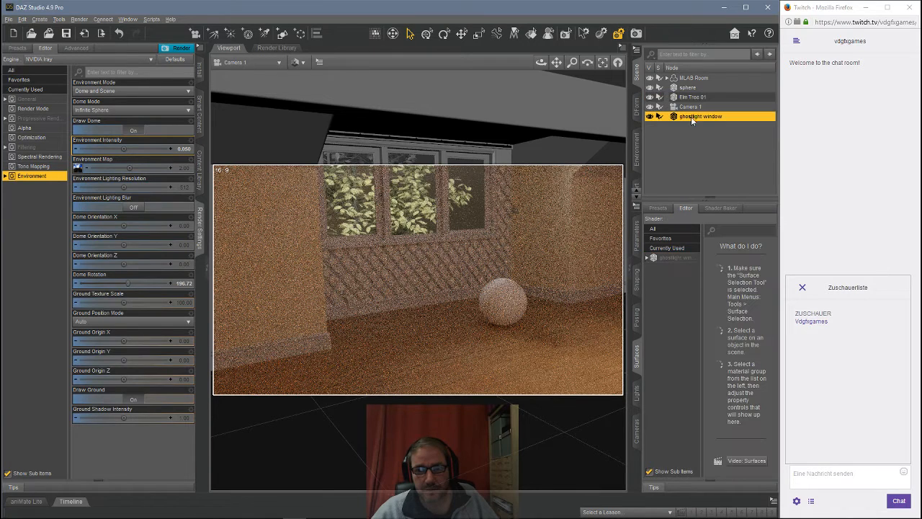
pyautogui.click(674, 257)
pyautogui.click(742, 355)
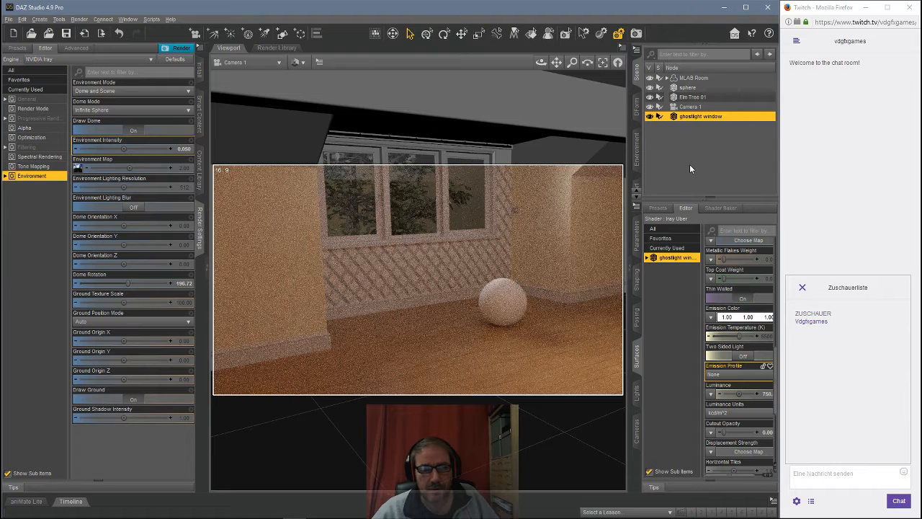
# Step: Set the ghostlight window surface's luminance to 1500
pyautogui.click(691, 166)
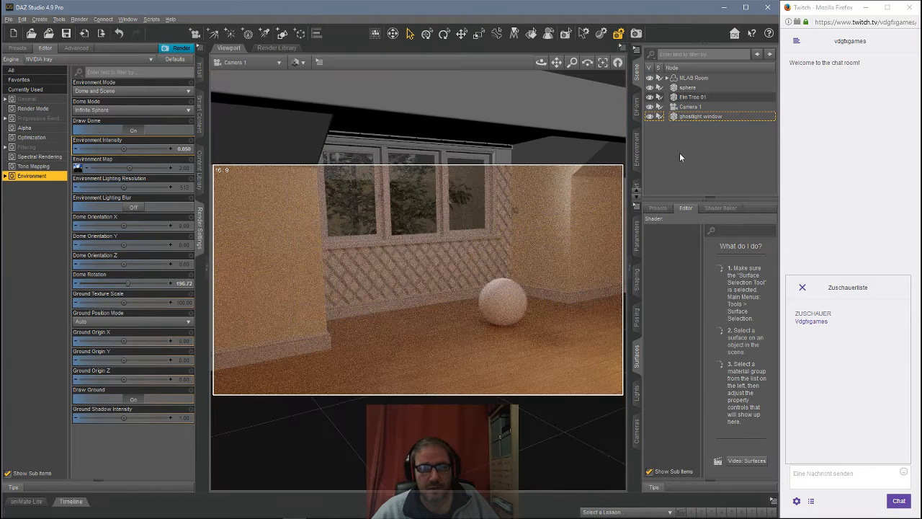
pyautogui.click(688, 116)
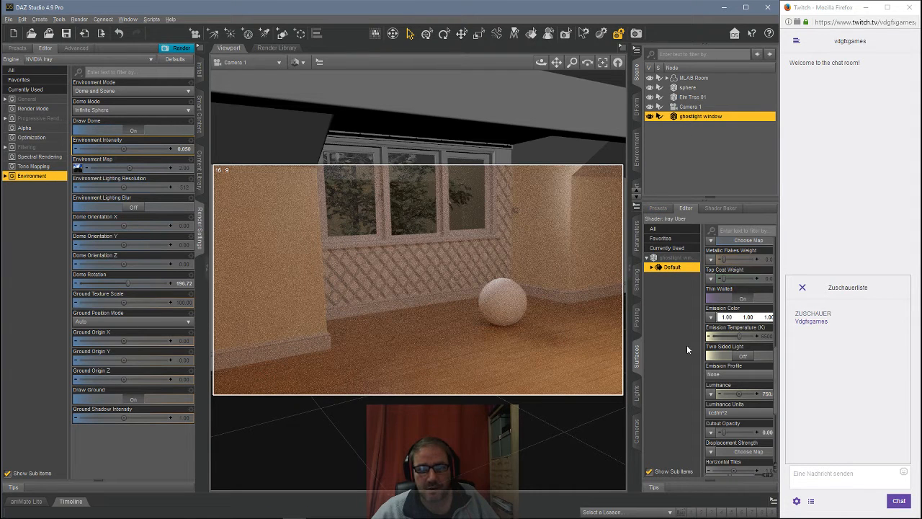
pyautogui.click(762, 389)
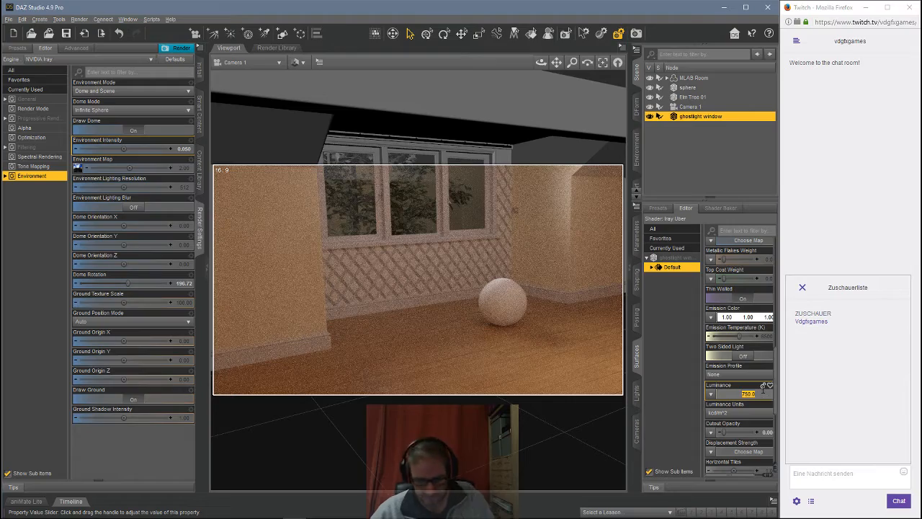
pyautogui.write('1500')
pyautogui.press('Return')
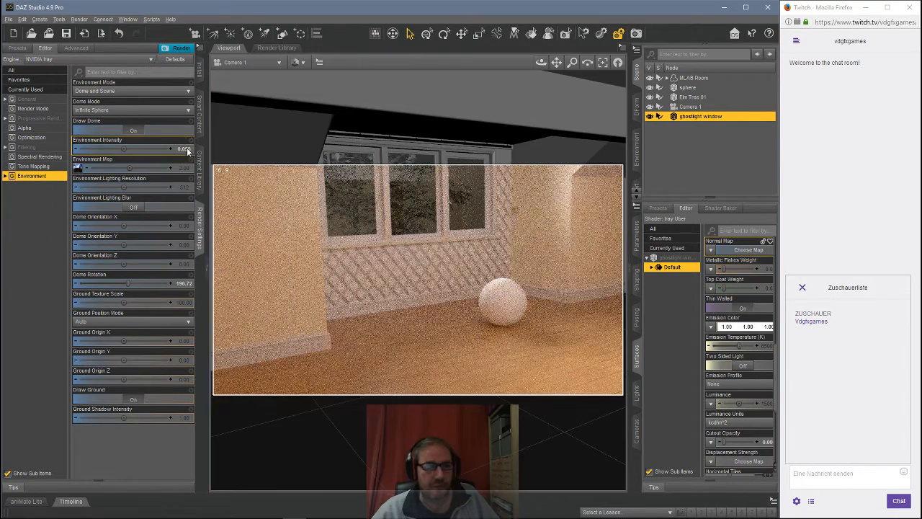
# Step: Set the dome's Environment Intensity to 0.01
pyautogui.click(133, 148)
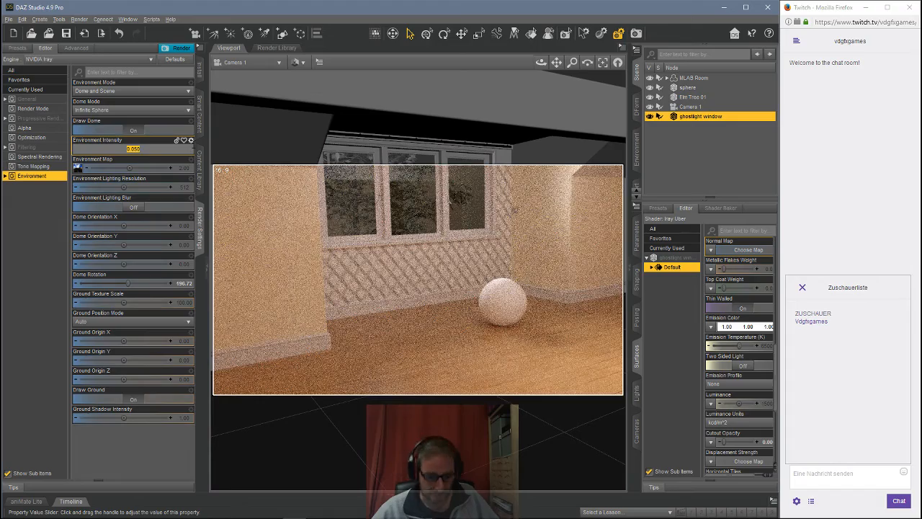
pyautogui.write('0.01')
pyautogui.press('Return')
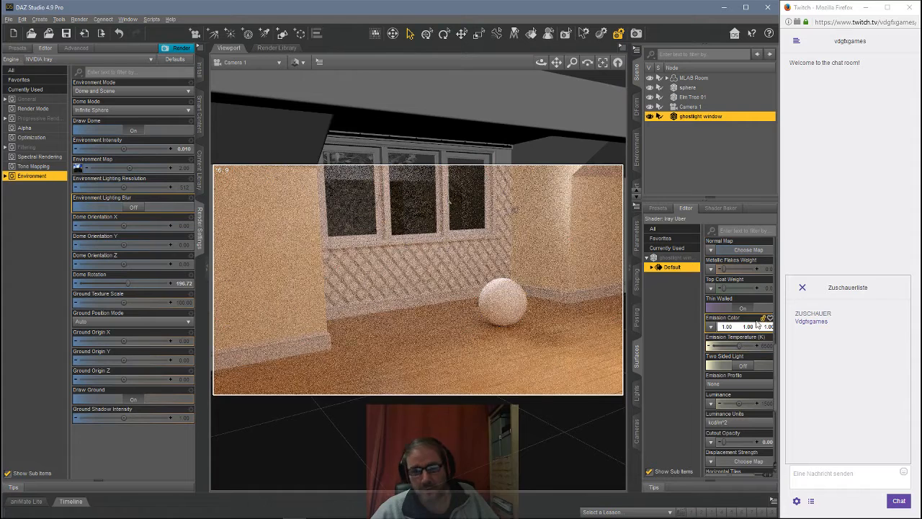
# Step: Delete the sphere from the scene
pyautogui.click(687, 154)
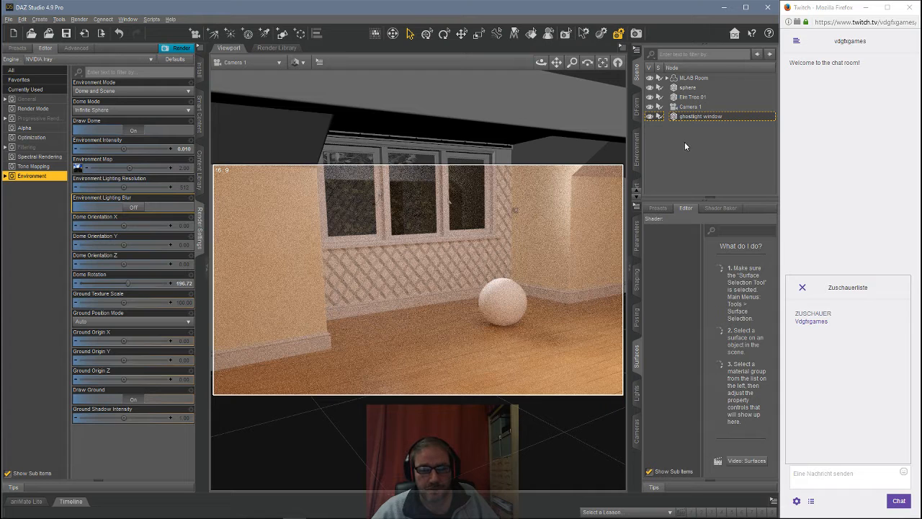
pyautogui.click(687, 88)
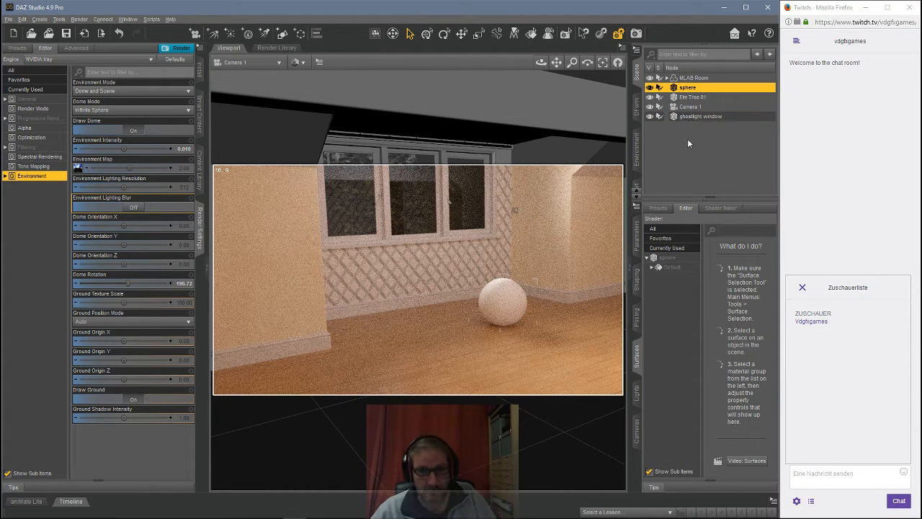
pyautogui.press('Delete')
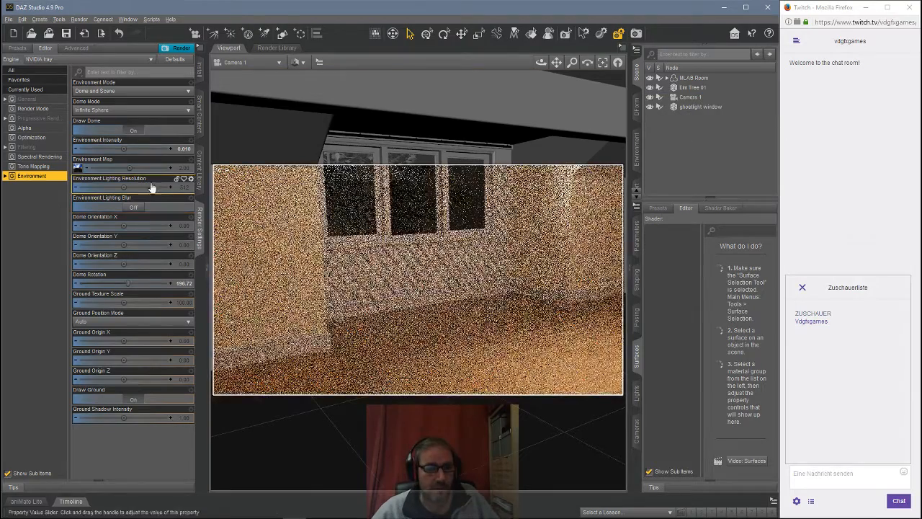
# Step: Load the MLAB All Furniture Main Bedroom props from the content library into the room
pyautogui.click(199, 166)
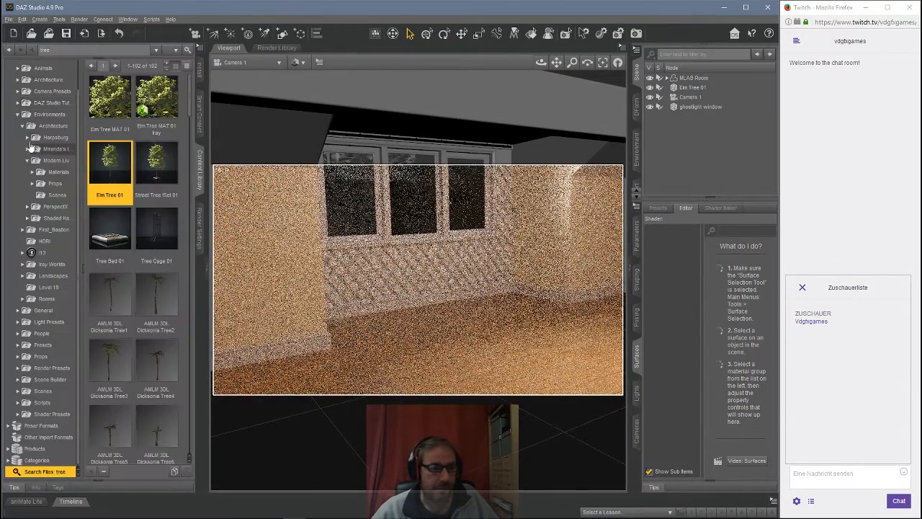
pyautogui.click(54, 196)
pyautogui.click(51, 185)
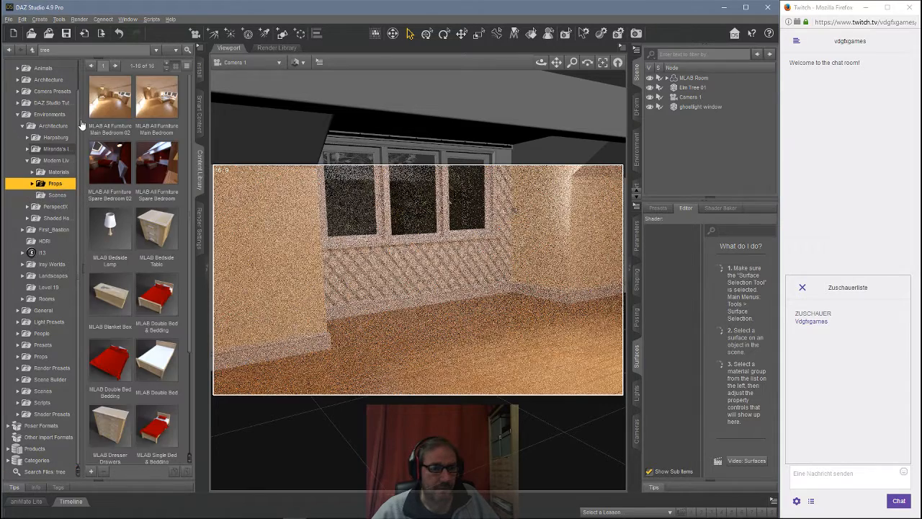
pyautogui.doubleClick(160, 105)
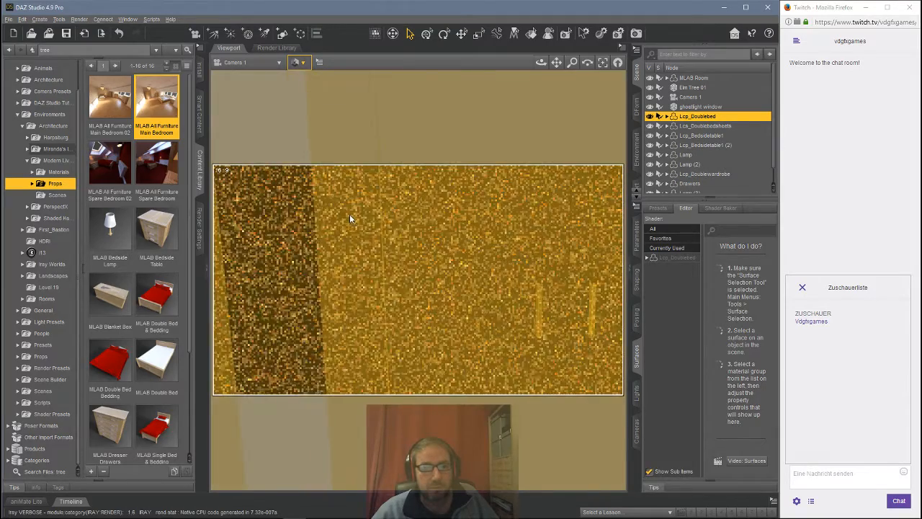
# Step: Set the ghostlight window surface's luminance to 500
pyautogui.scroll(-3, 361, 191)
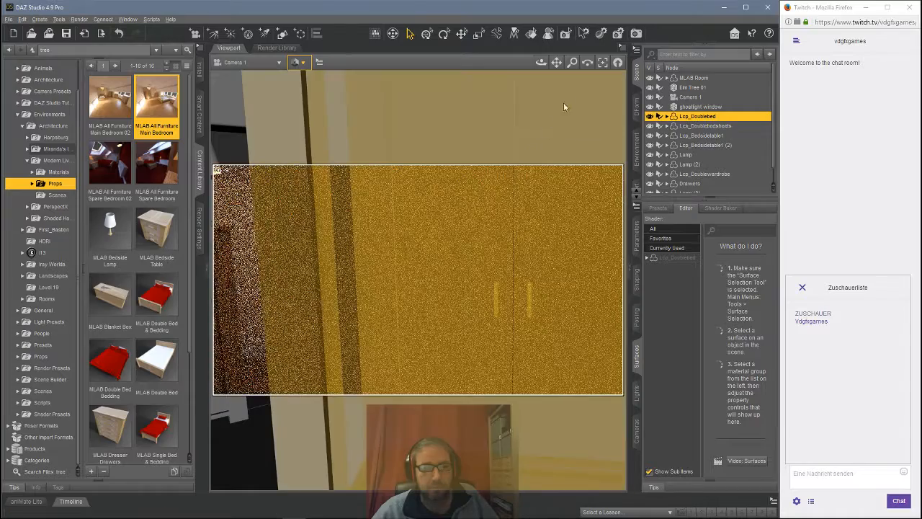
pyautogui.scroll(5, 456, 183)
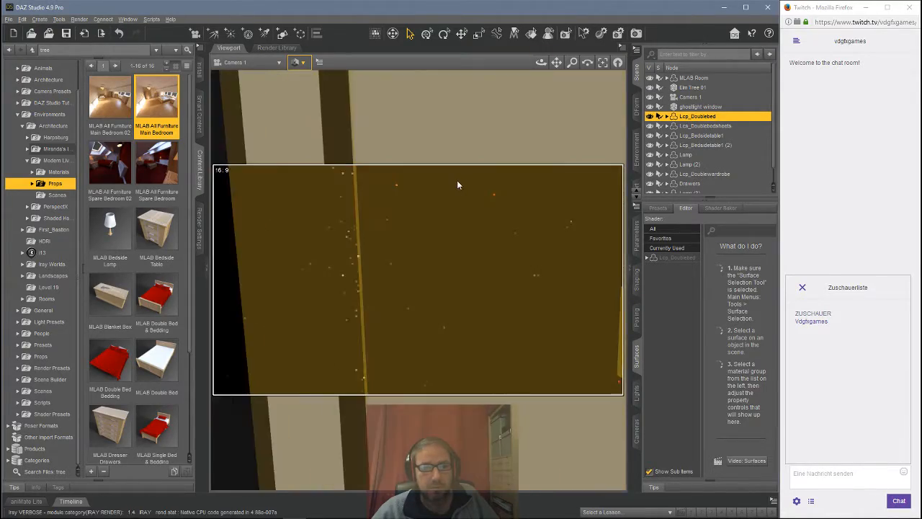
pyautogui.scroll(2, 461, 181)
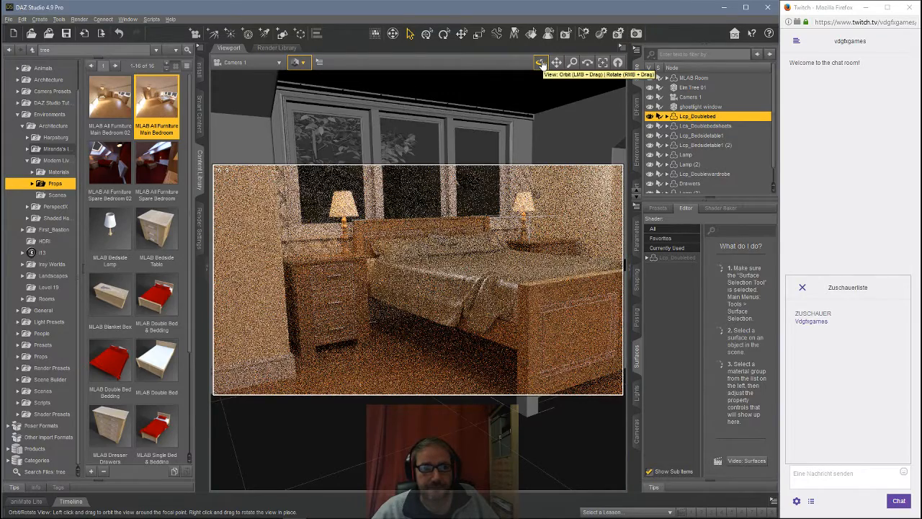
pyautogui.moveTo(542, 65); pyautogui.dragTo(556, 79)
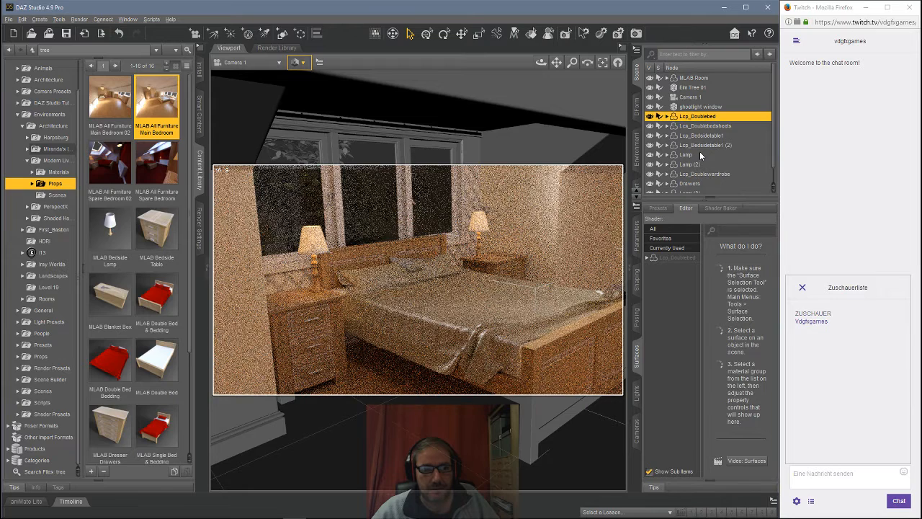
pyautogui.click(696, 106)
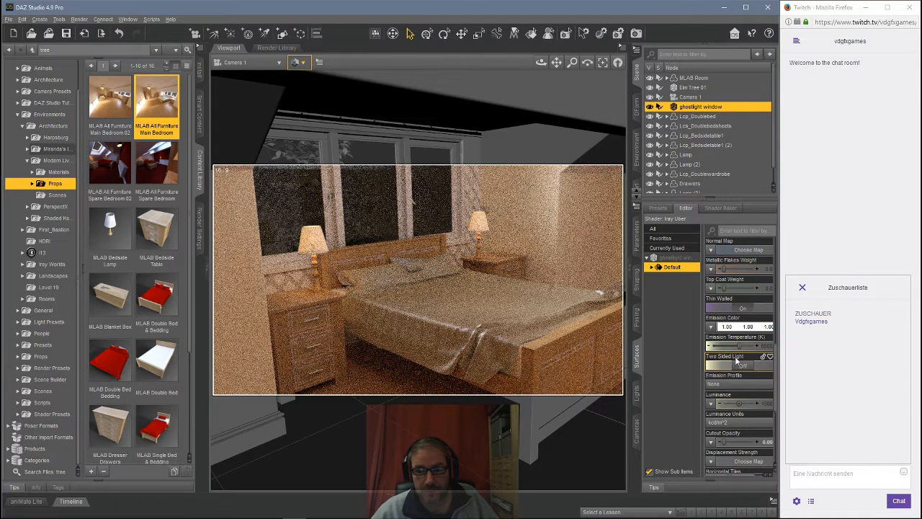
pyautogui.click(767, 404)
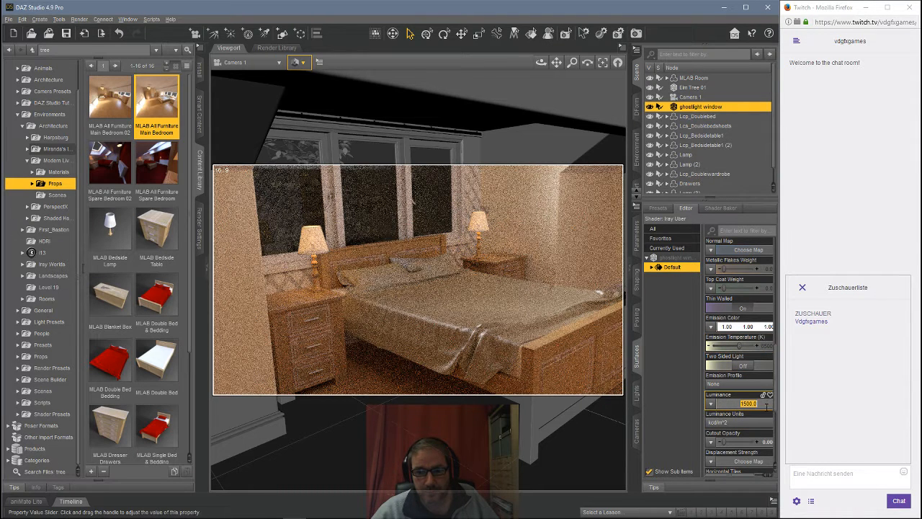
pyautogui.write('500')
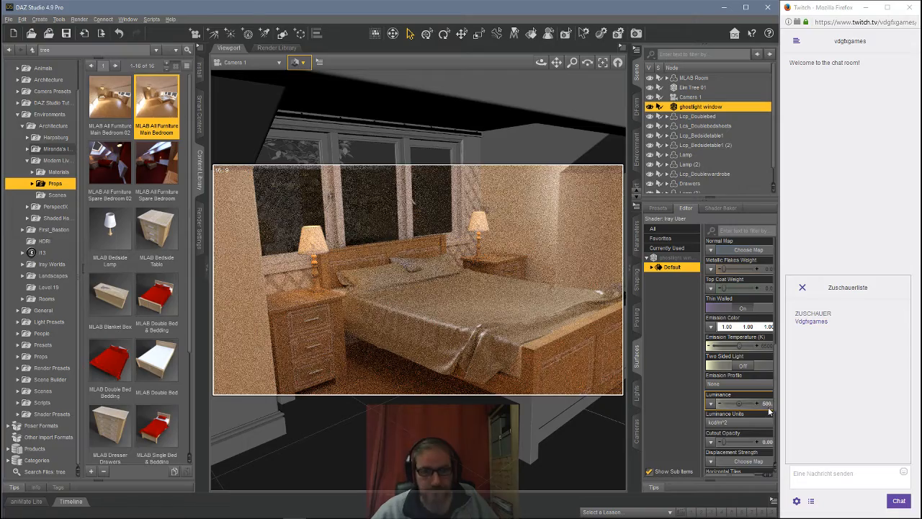
# Step: Set the ghostlight window surface's luminance to 100
pyautogui.press('Return')
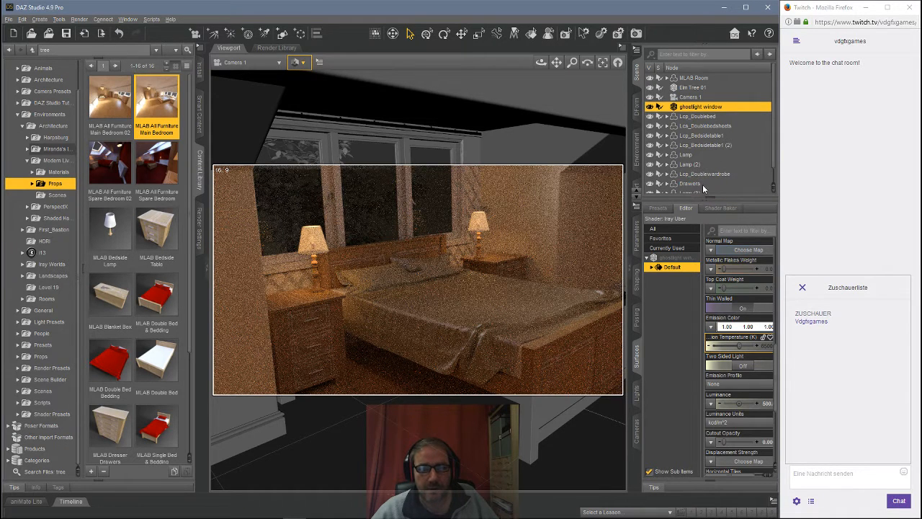
pyautogui.click(766, 403)
pyautogui.write('1')
pyautogui.press('Return')
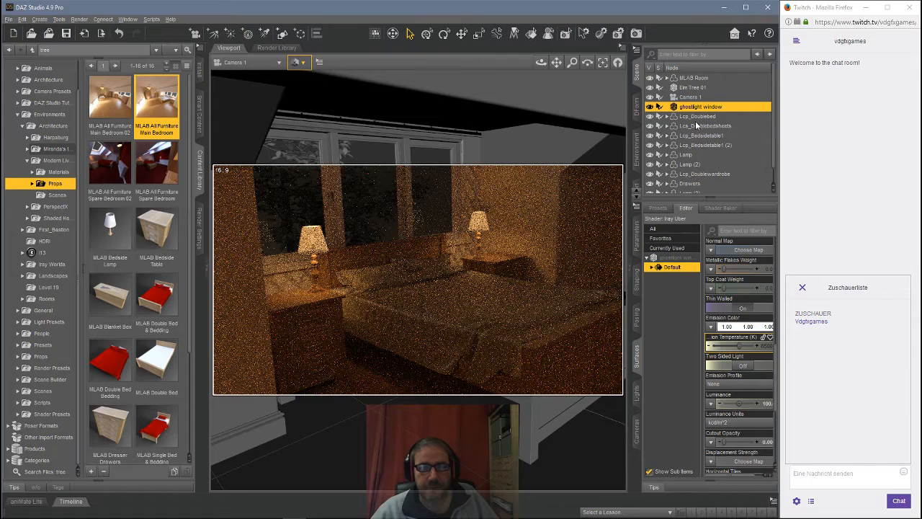
# Step: Create a new 1 m plane primitive at the world center with Y Positive as its primary axis
pyautogui.scroll(-1, 695, 122)
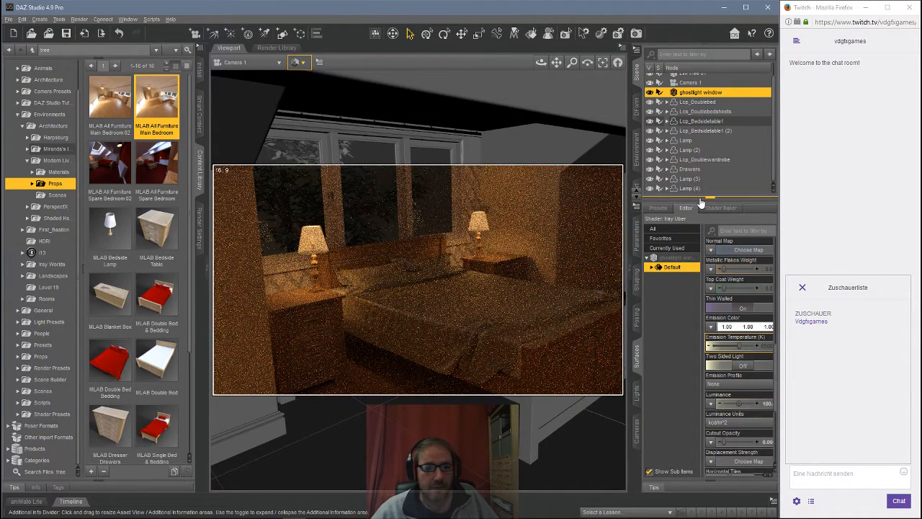
pyautogui.click(38, 19)
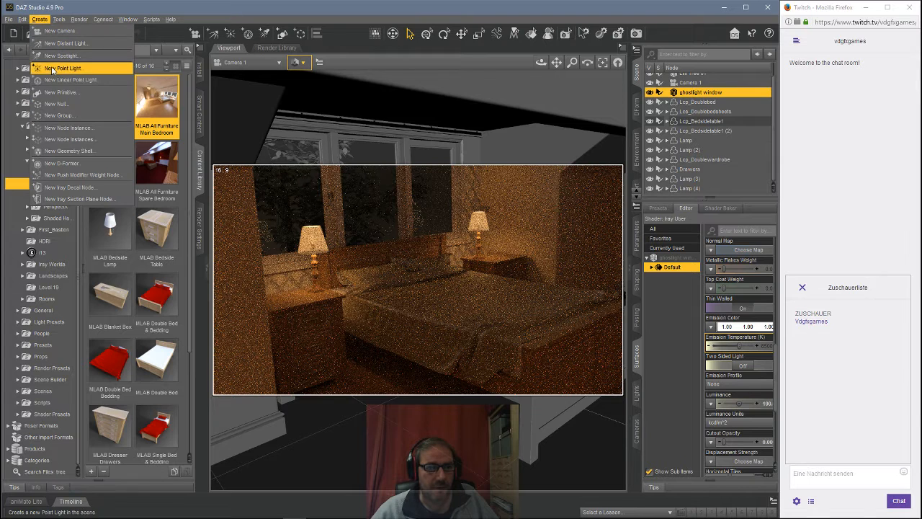
pyautogui.click(59, 92)
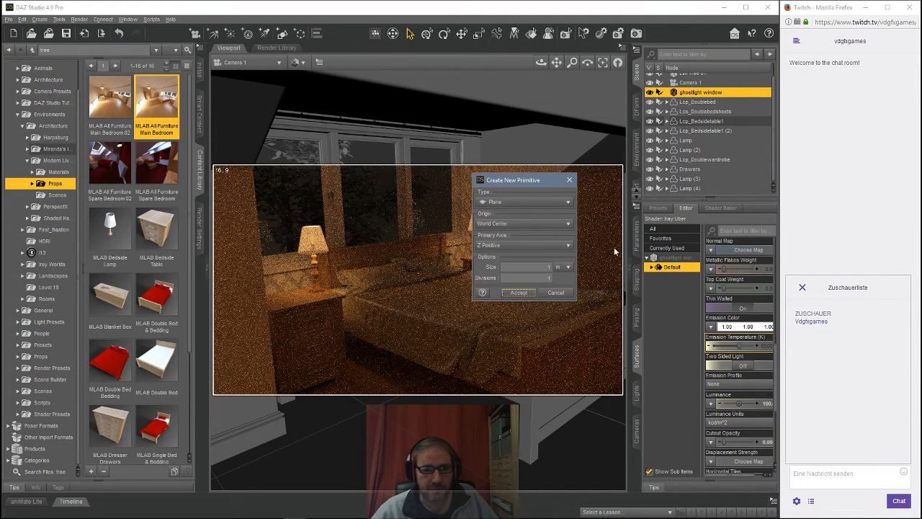
pyautogui.click(522, 244)
pyautogui.click(514, 227)
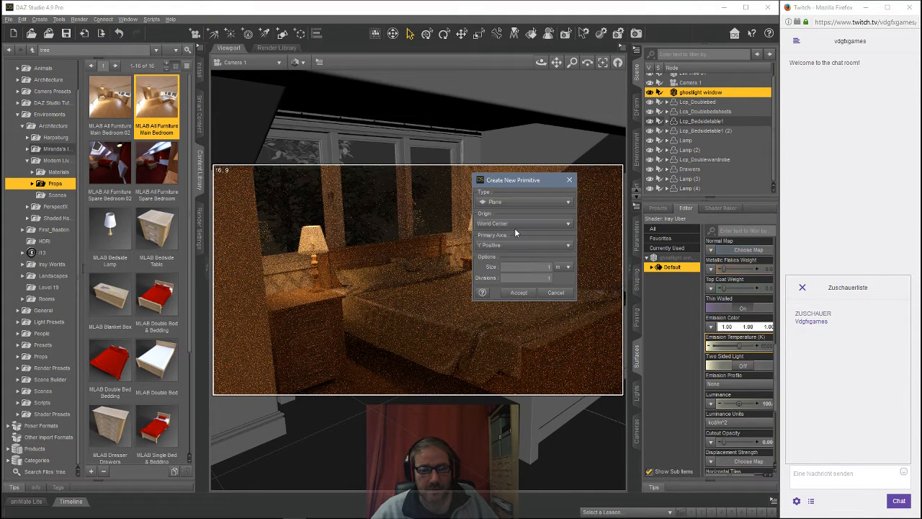
pyautogui.click(518, 292)
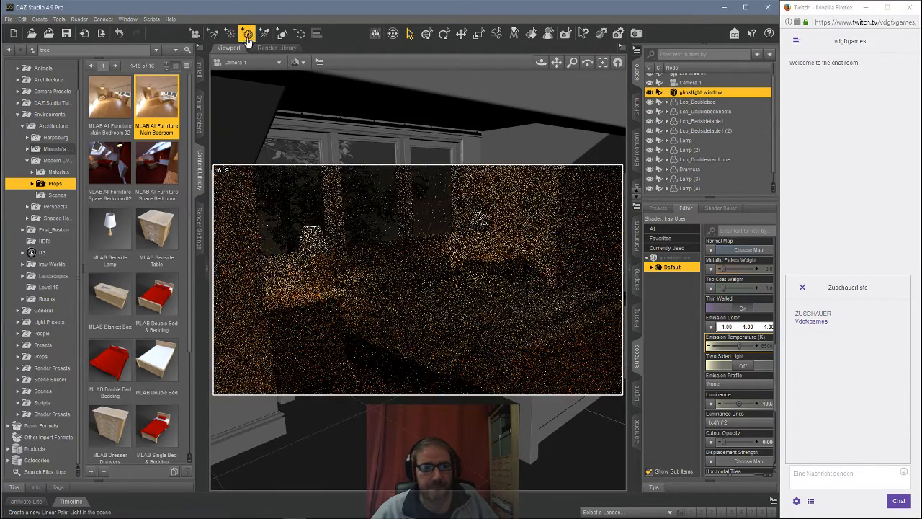
# Step: Rename the new plane to ceiling light
pyautogui.click(298, 62)
pyautogui.click(312, 157)
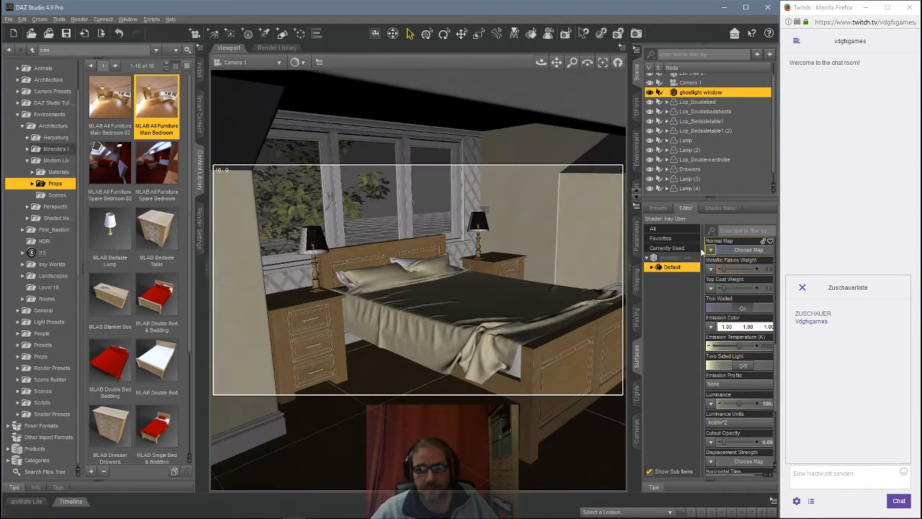
pyautogui.click(637, 236)
pyautogui.scroll(-1, 688, 165)
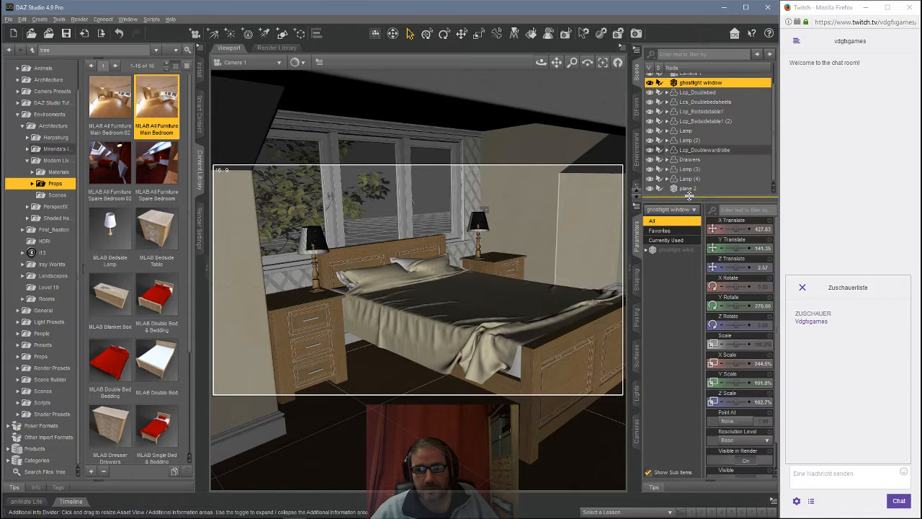
pyautogui.click(705, 189)
pyautogui.doubleClick(688, 189)
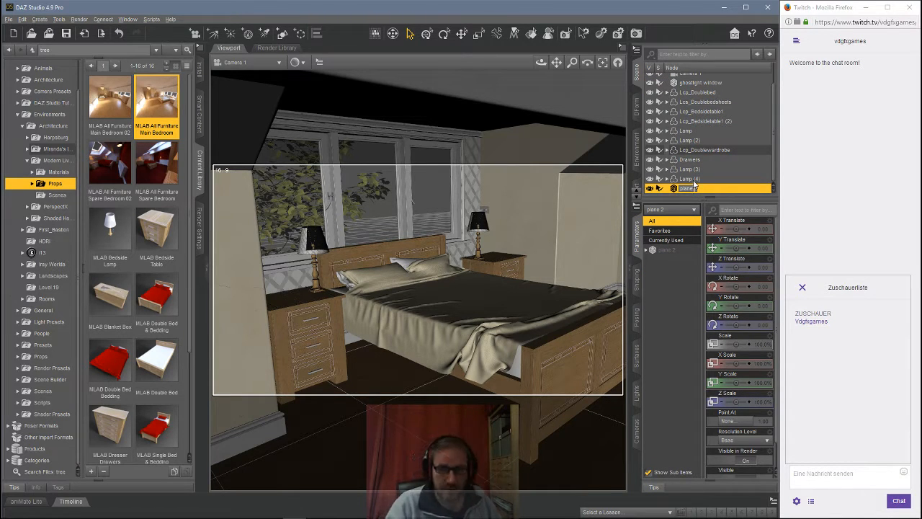
pyautogui.write('ceilingLamp')
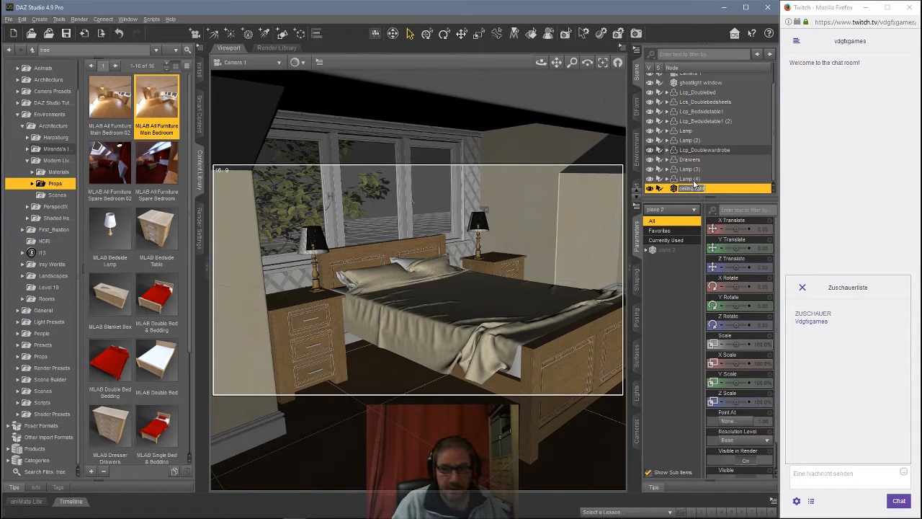
pyautogui.press('Return')
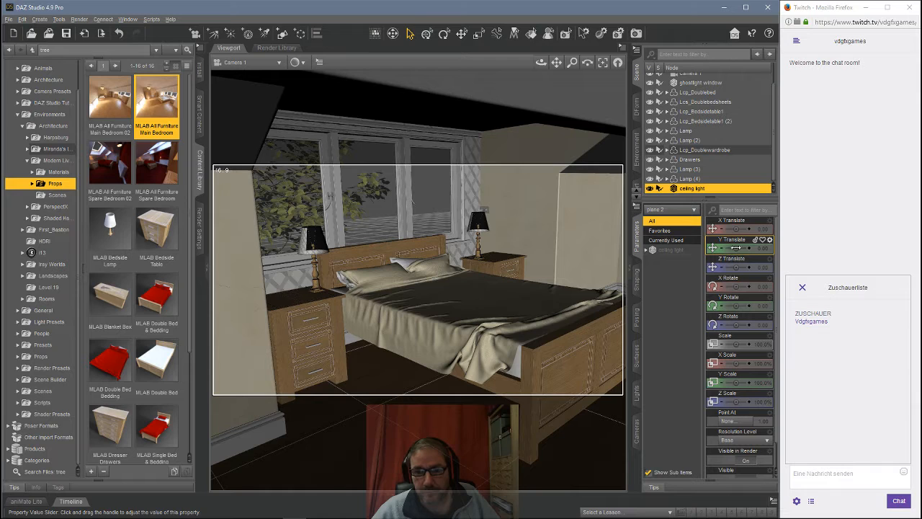
# Step: Move the ceiling light plane up to about Y 232 near the ceiling and scale it to about 315%
pyautogui.moveTo(736, 248); pyautogui.dragTo(755, 260)
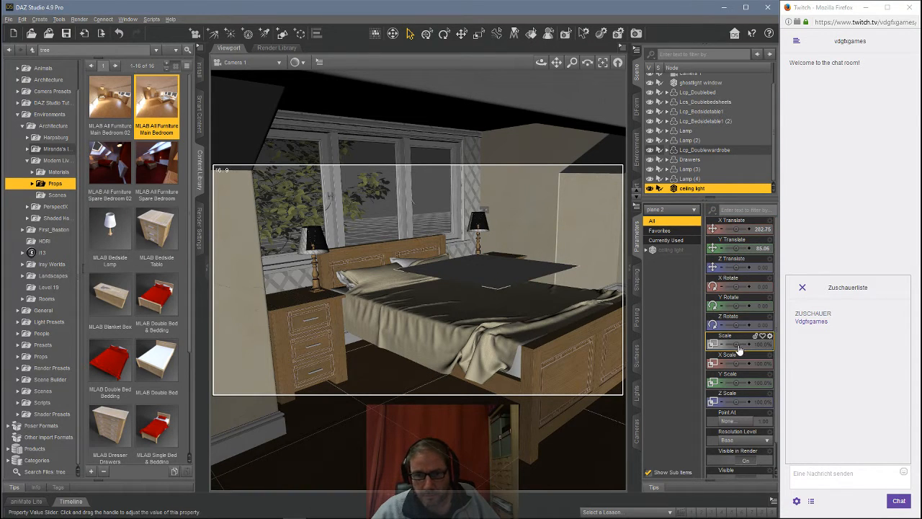
pyautogui.moveTo(736, 343); pyautogui.dragTo(743, 344)
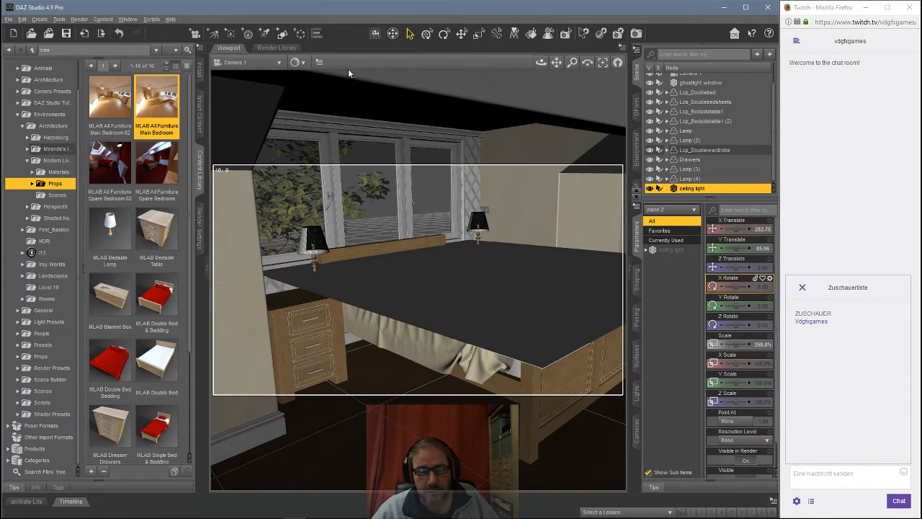
pyautogui.click(248, 62)
pyautogui.click(244, 72)
pyautogui.click(618, 63)
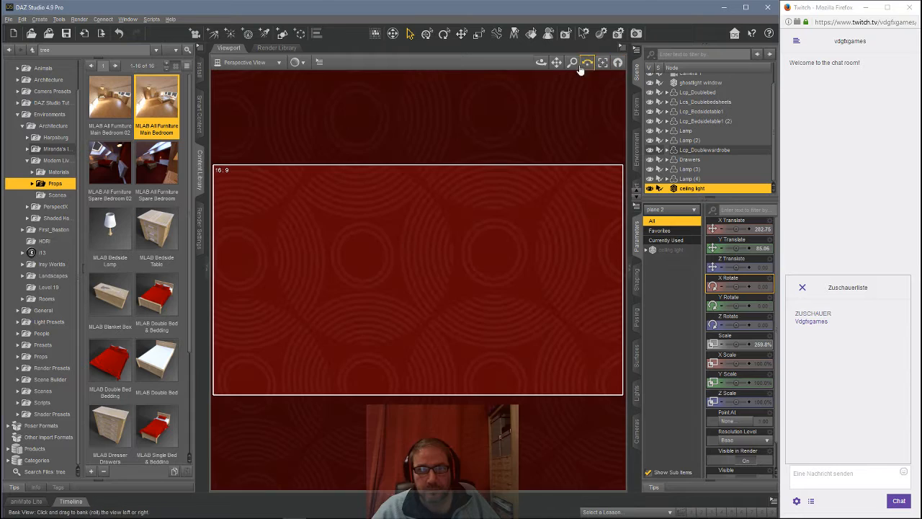
pyautogui.scroll(-5, 449, 173)
pyautogui.scroll(-3, 450, 172)
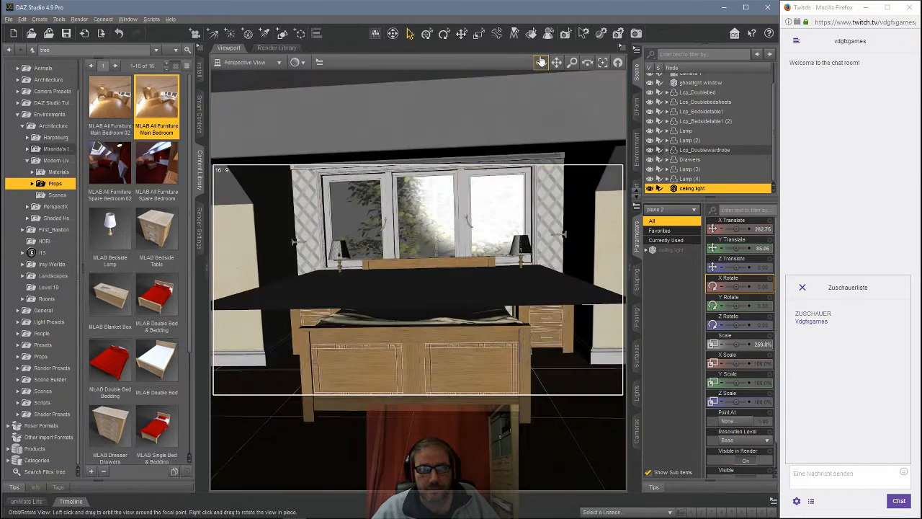
pyautogui.moveTo(541, 63); pyautogui.dragTo(575, 85)
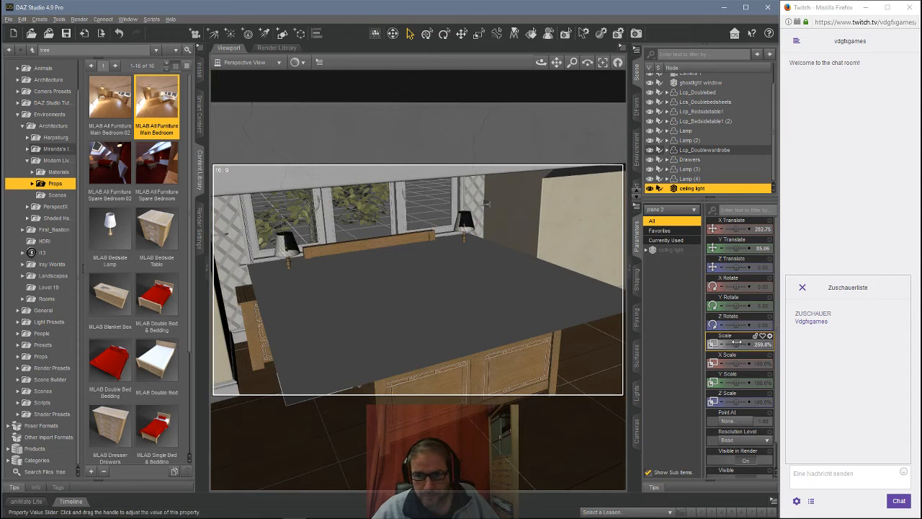
pyautogui.moveTo(737, 343); pyautogui.dragTo(756, 344)
pyautogui.moveTo(539, 65)
pyautogui.mouseDown()
pyautogui.moveTo(570, 73)
pyautogui.moveTo(540, 51)
pyautogui.moveTo(541, 63)
pyautogui.moveTo(555, 67)
pyautogui.moveTo(541, 63)
pyautogui.mouseUp()
pyautogui.moveTo(736, 248); pyautogui.dragTo(763, 248)
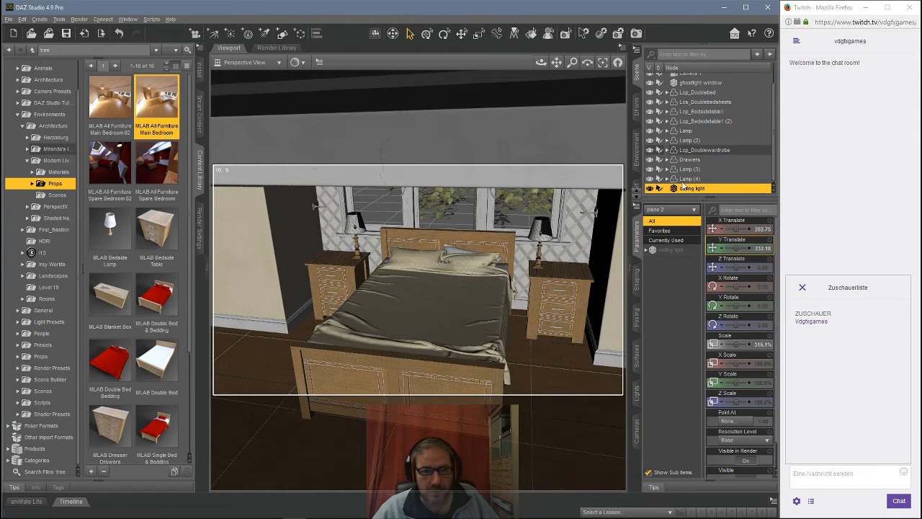
# Step: Apply the Emissive shader script to the ceiling light's surface
pyautogui.moveTo(541, 63)
pyautogui.mouseDown()
pyautogui.moveTo(541, 81)
pyautogui.moveTo(556, 69)
pyautogui.mouseUp()
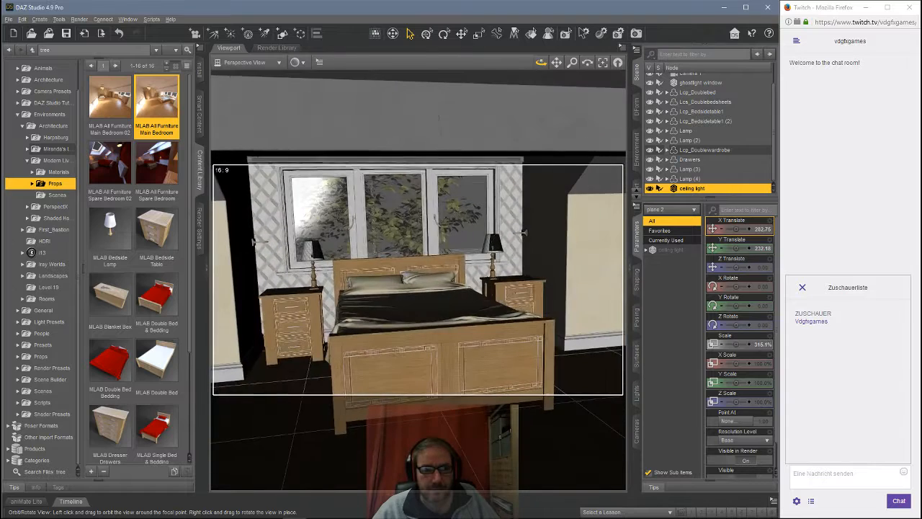
pyautogui.click(254, 65)
pyautogui.click(247, 152)
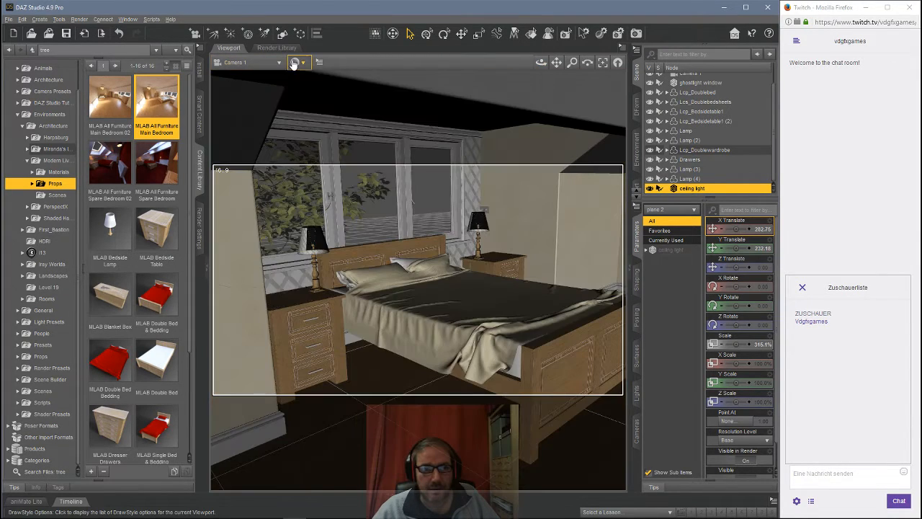
pyautogui.click(296, 62)
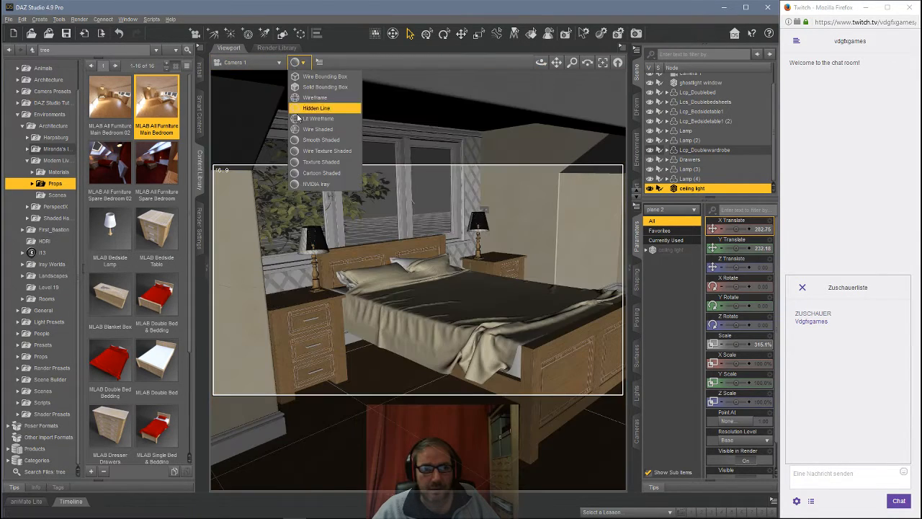
pyautogui.click(313, 184)
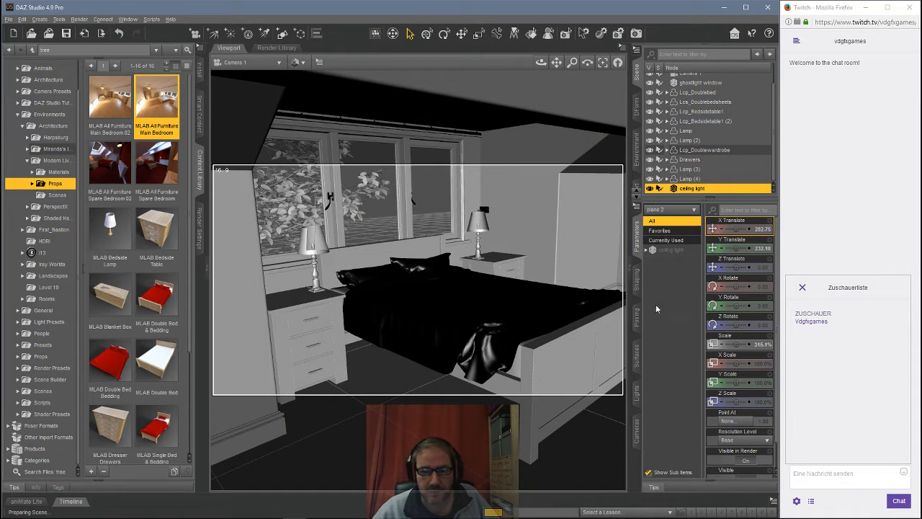
pyautogui.click(637, 356)
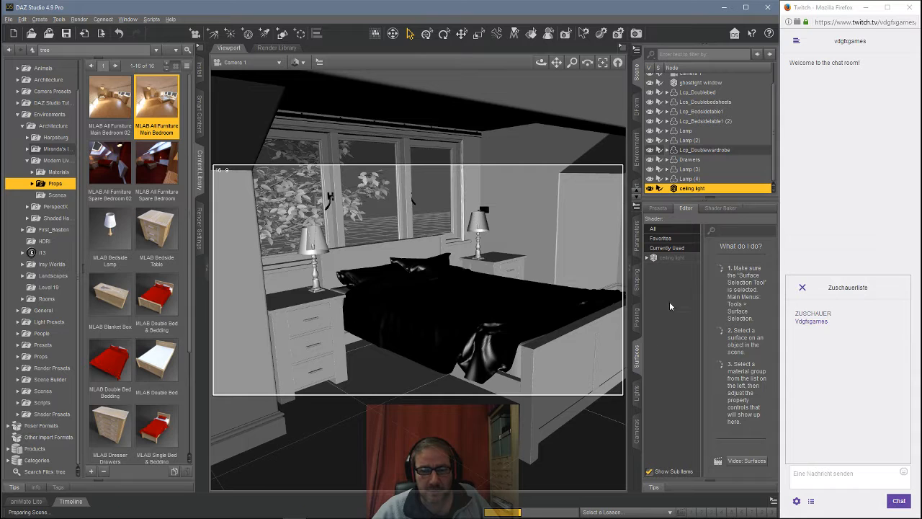
pyautogui.click(667, 260)
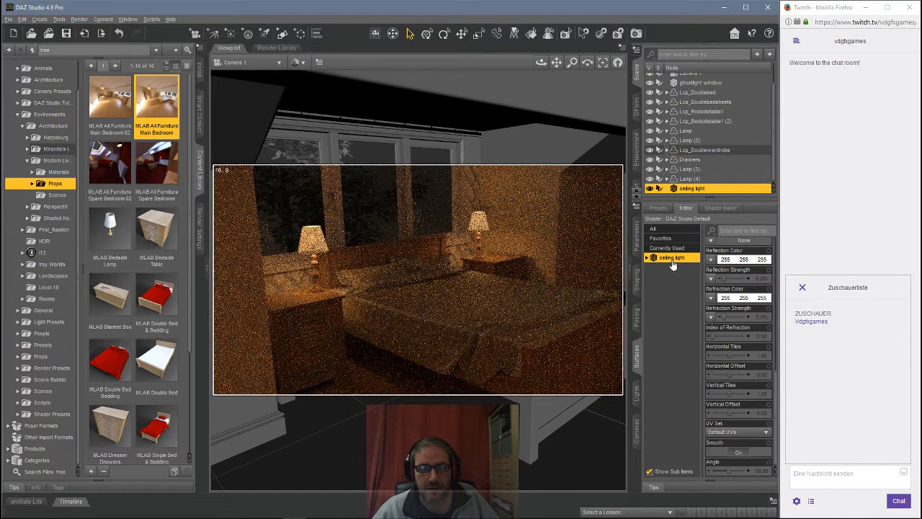
pyautogui.click(151, 20)
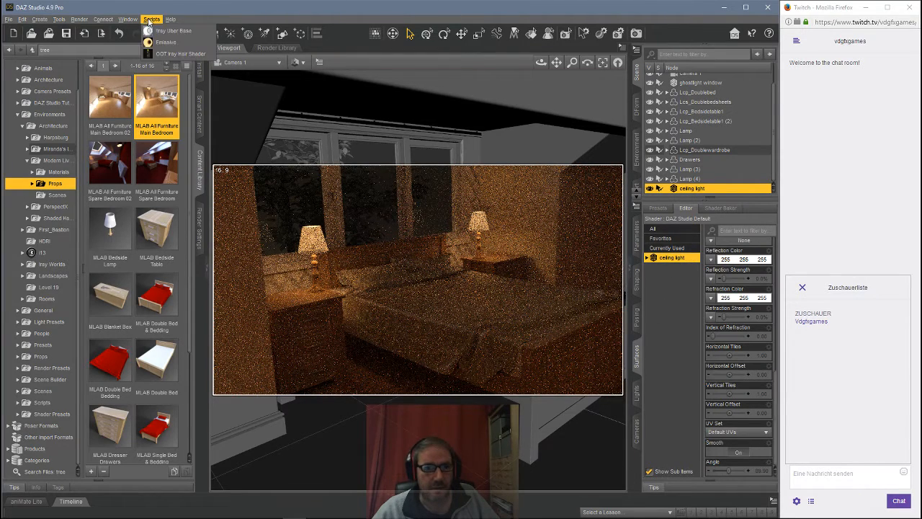
pyautogui.click(150, 41)
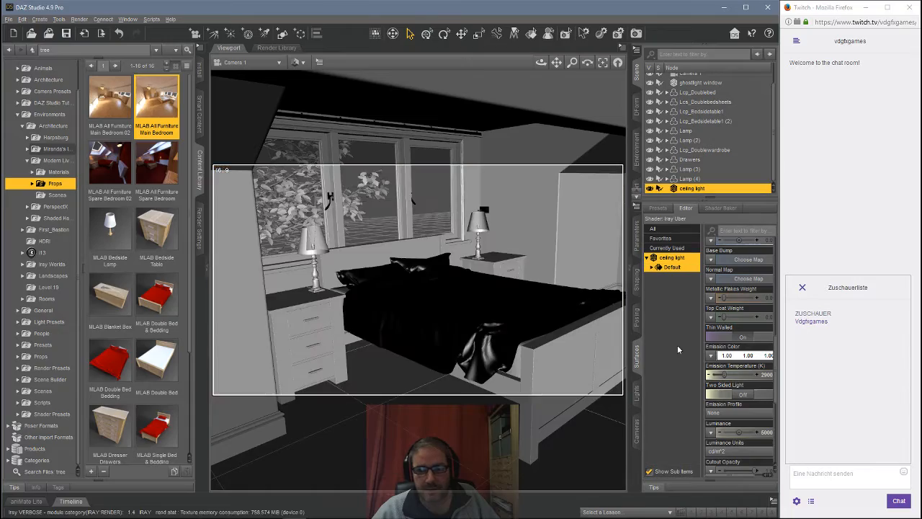
# Step: Turn on Two Sided Light and set the ceiling light's emission temperature to 6500 K
pyautogui.click(719, 394)
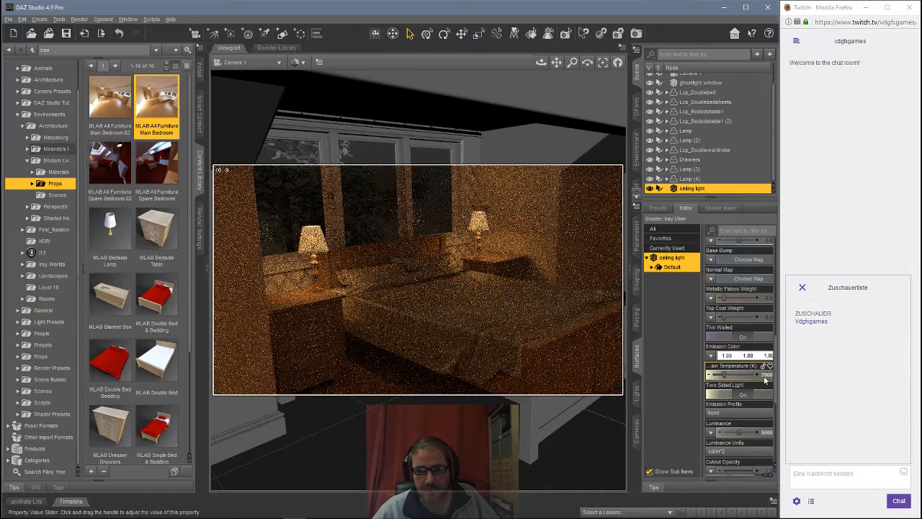
pyautogui.click(764, 375)
pyautogui.write('6500')
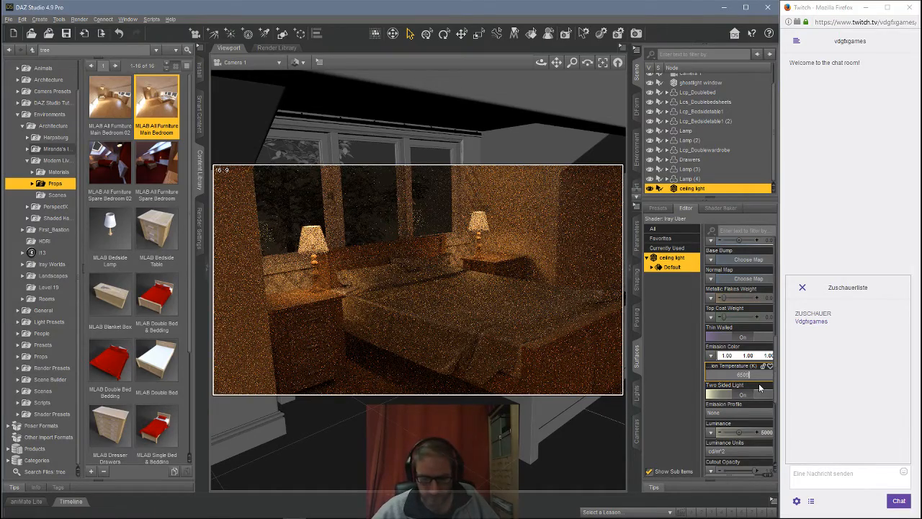
pyautogui.press('Return')
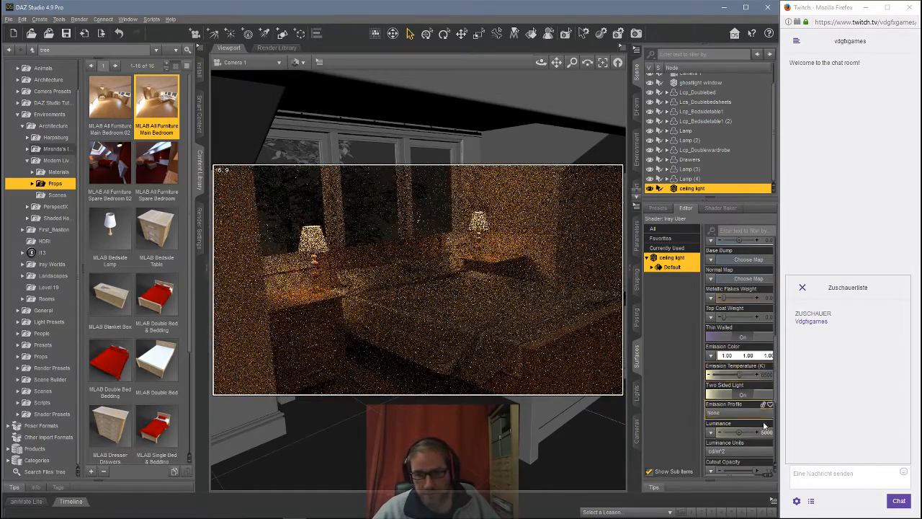
# Step: Set the ceiling light's luminance units to kcd/m^2 and its luminance to 500
pyautogui.click(721, 451)
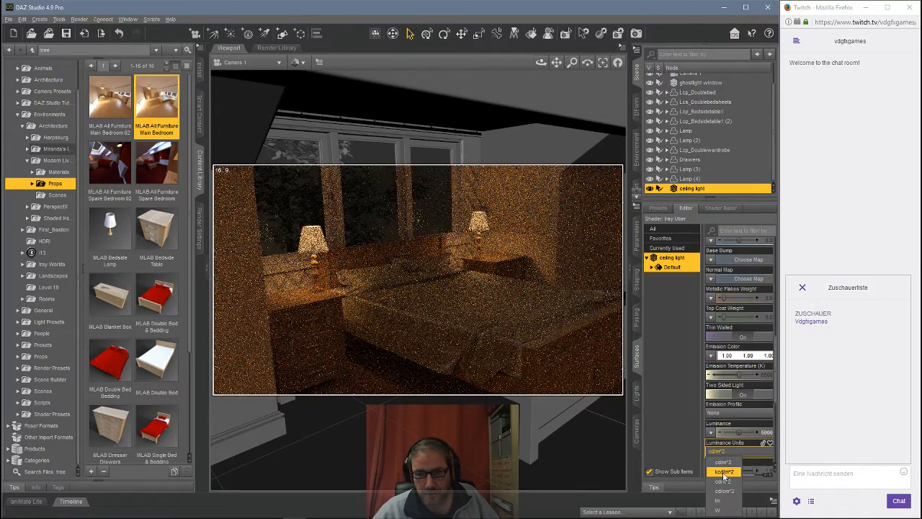
pyautogui.click(723, 471)
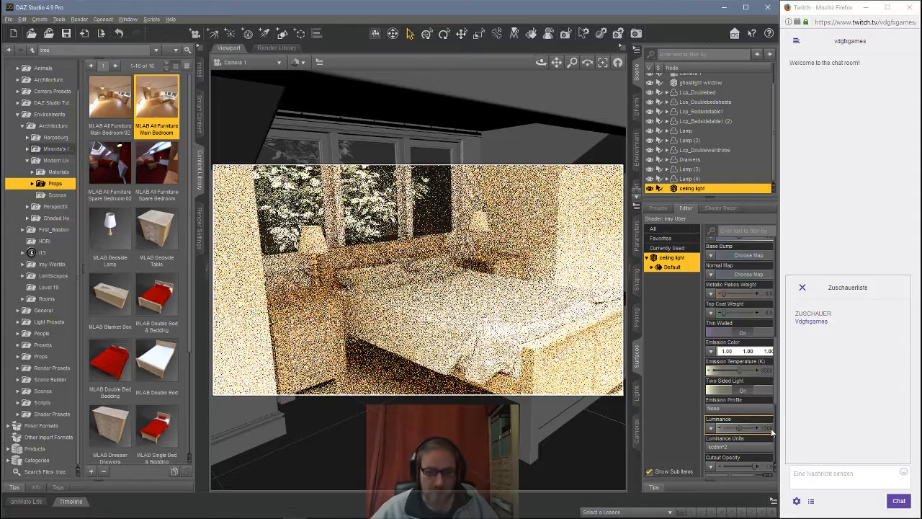
pyautogui.press('Return')
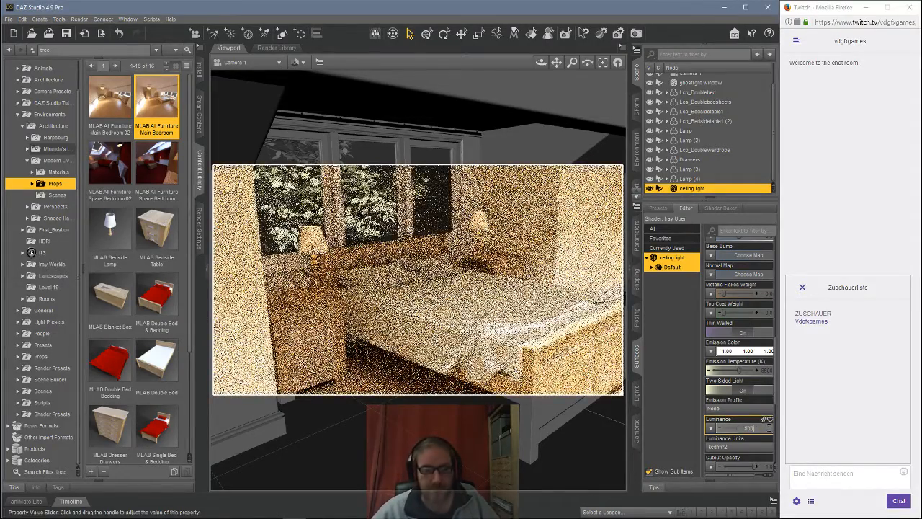
pyautogui.press('Return')
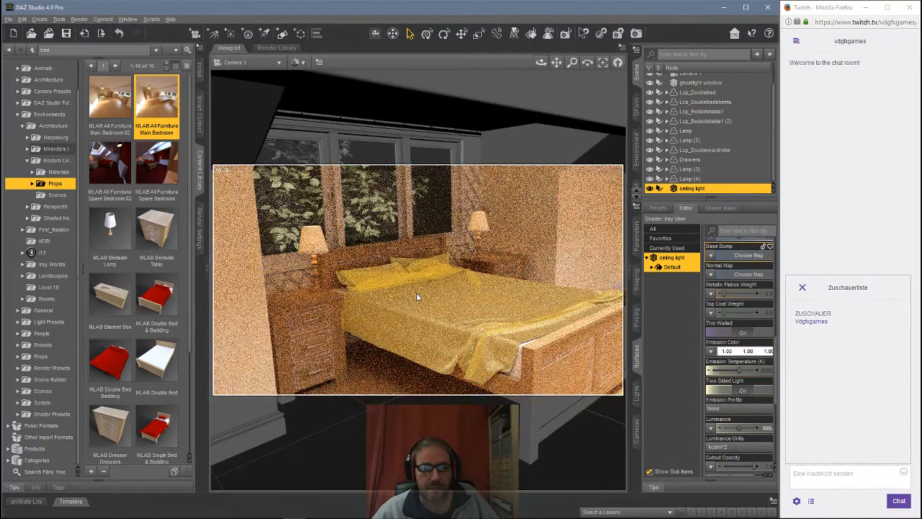
# Step: Reset the environment intensity in the render settings to its default value
pyautogui.scroll(-1, 417, 296)
pyautogui.scroll(-2, 459, 290)
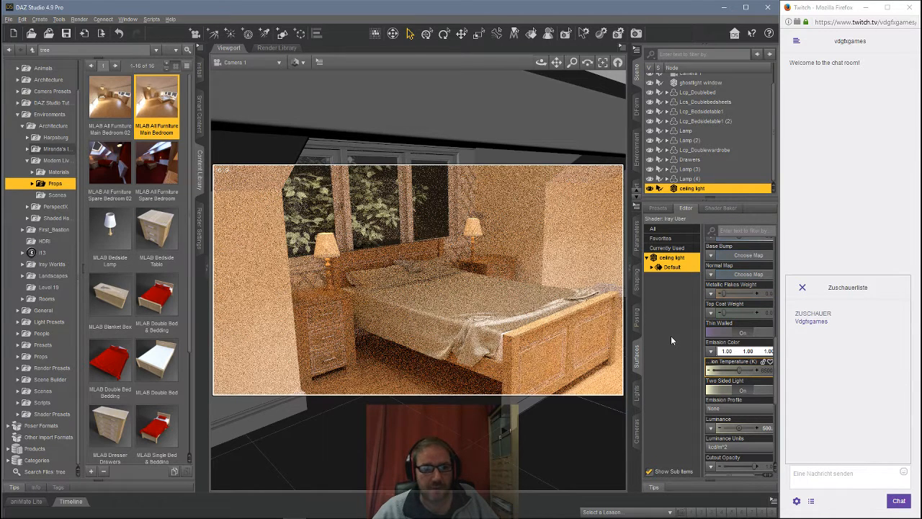
pyautogui.click(199, 229)
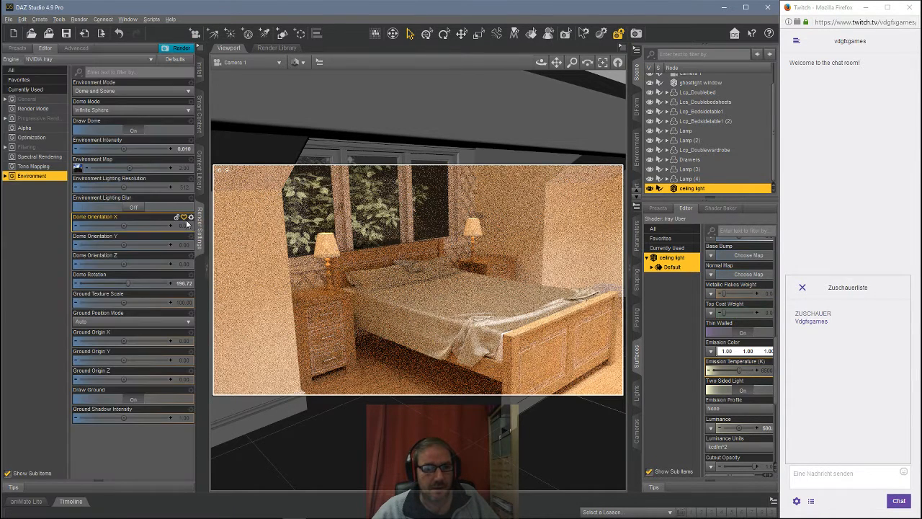
pyautogui.rightClick(188, 145)
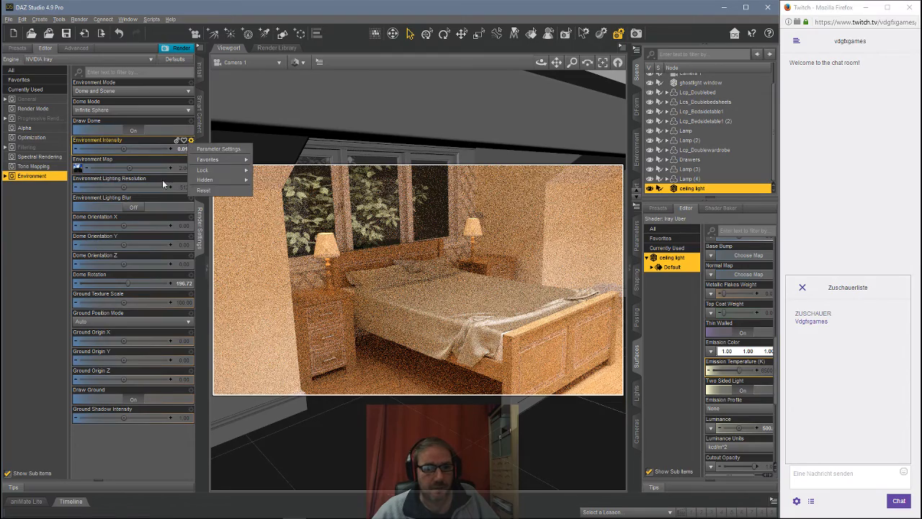
pyautogui.click(201, 190)
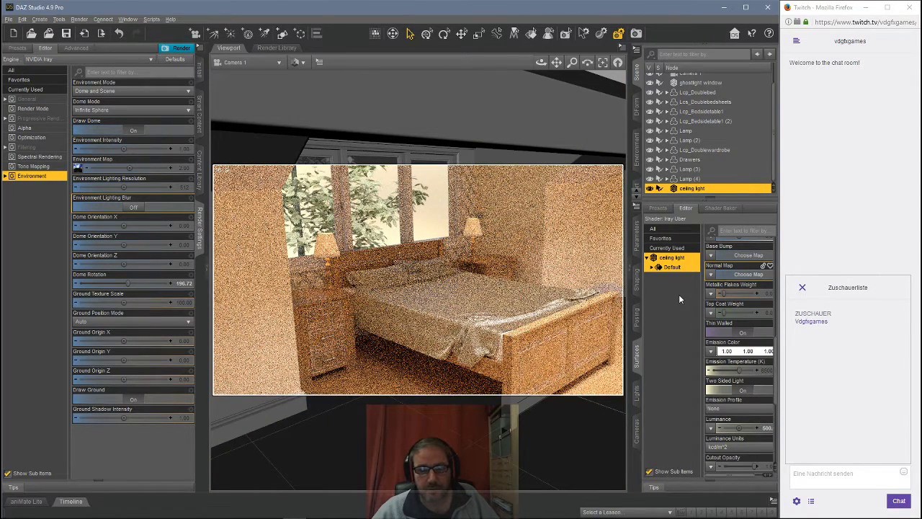
# Step: Select the window light plane's surface and set its luminance to 1500
pyautogui.scroll(2, 692, 123)
pyautogui.click(688, 106)
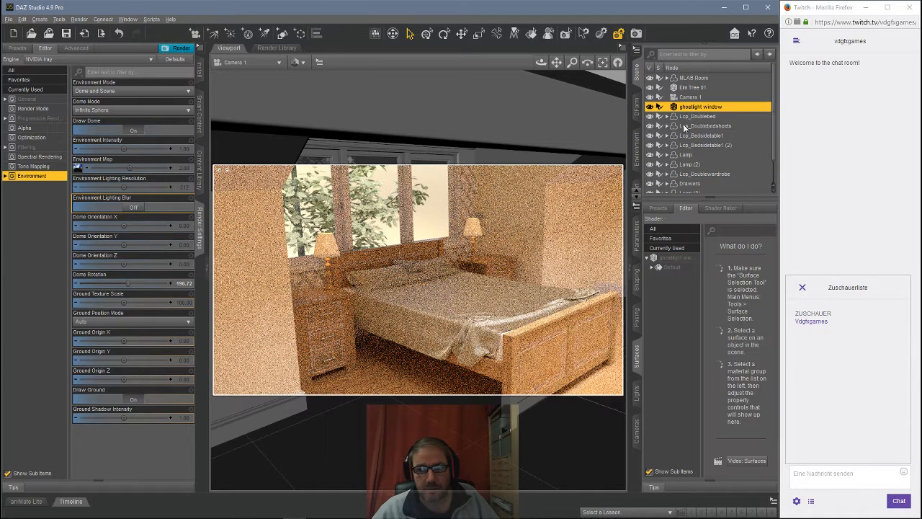
pyautogui.click(673, 259)
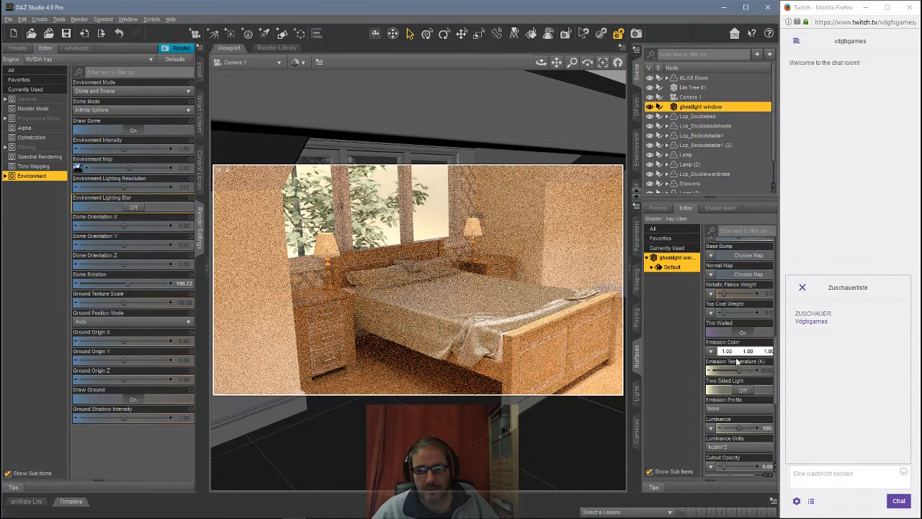
pyautogui.click(766, 428)
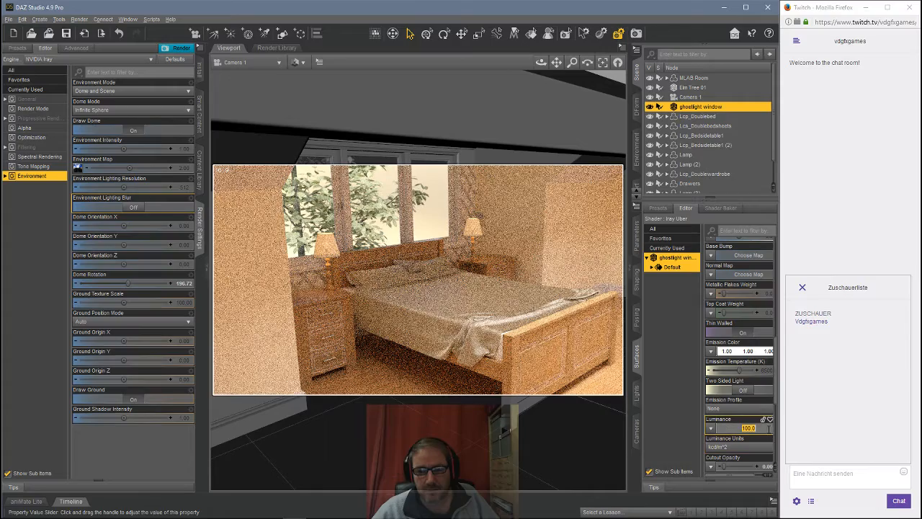
pyautogui.write('500')
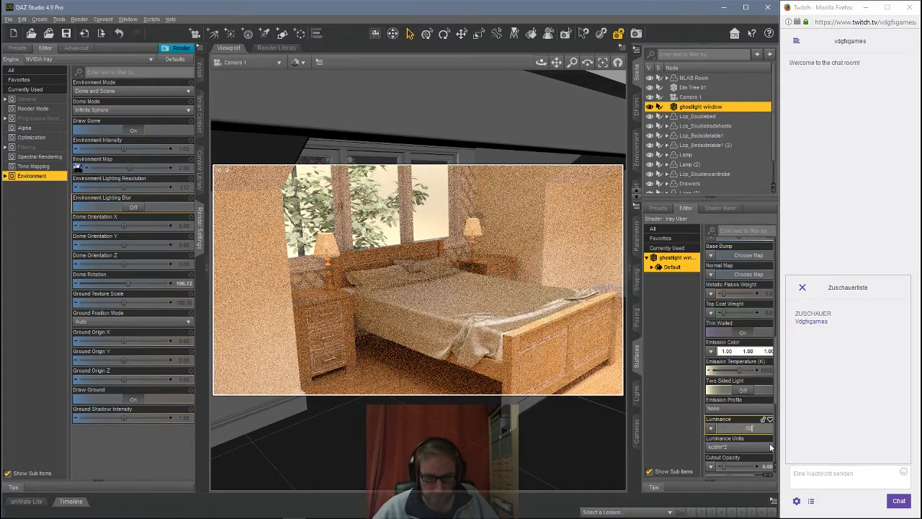
pyautogui.press('Return')
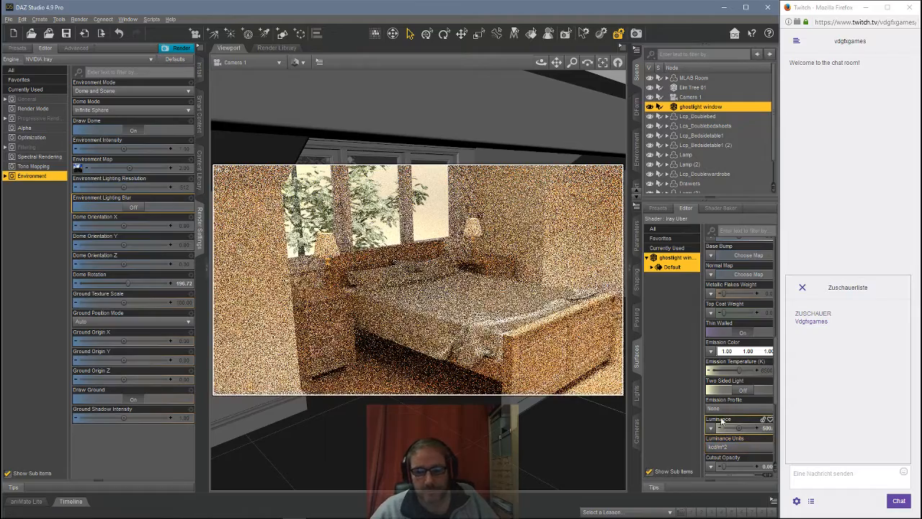
pyautogui.click(767, 428)
pyautogui.write('15')
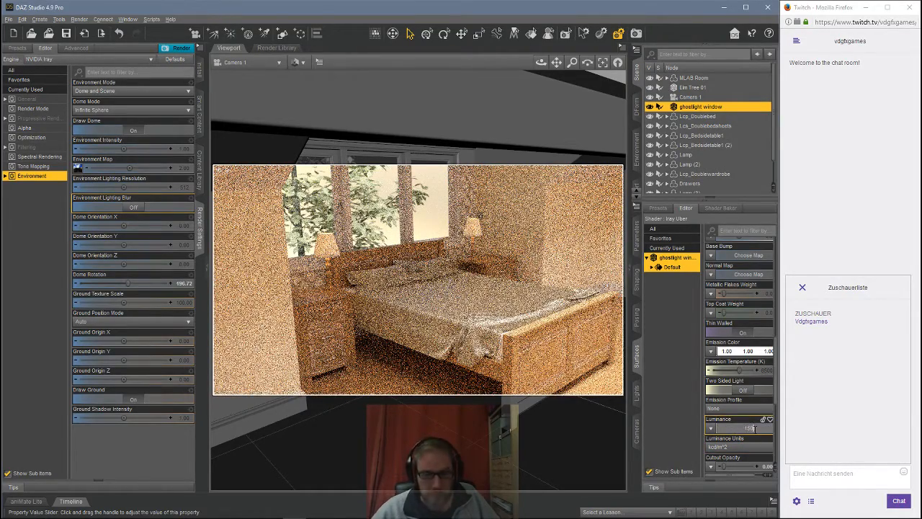
pyautogui.press('Return')
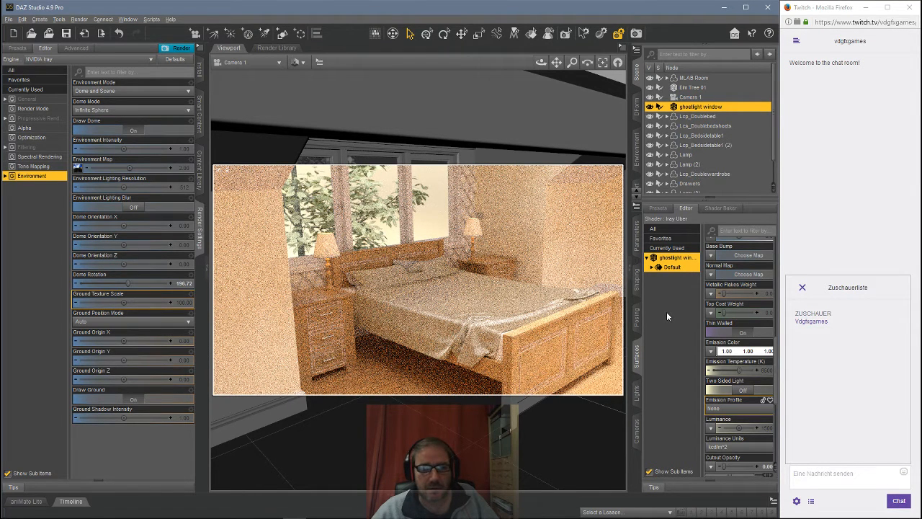
# Step: Set the window plane's emission color to a light pink (1.00, 0.54, 0.54)
pyautogui.click(739, 353)
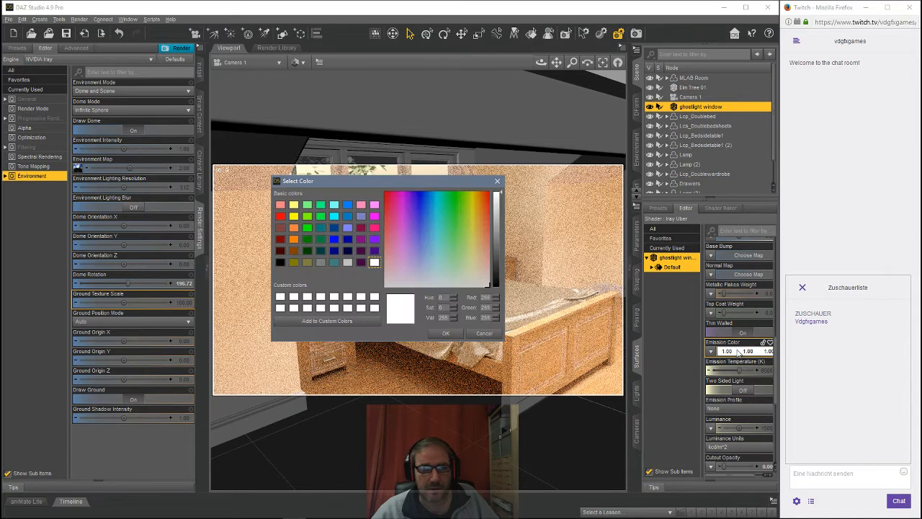
pyautogui.click(481, 249)
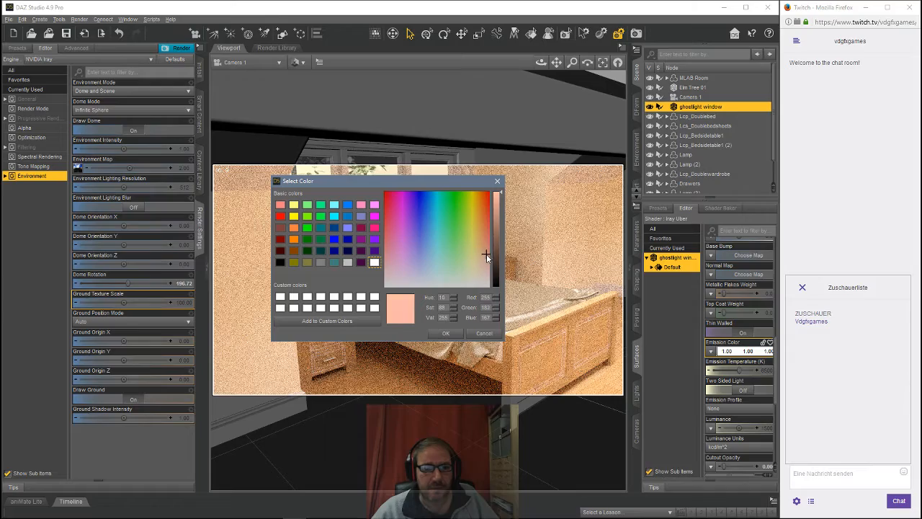
pyautogui.click(445, 333)
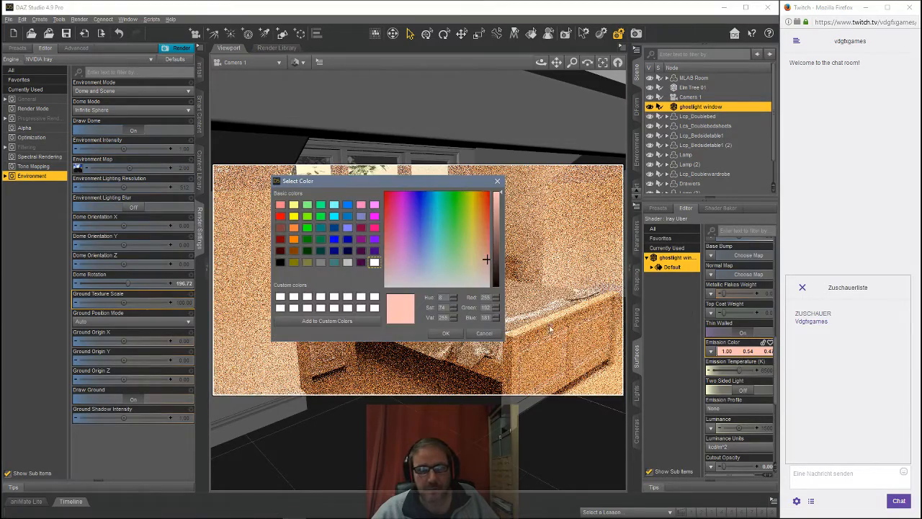
pyautogui.click(418, 240)
pyautogui.click(446, 333)
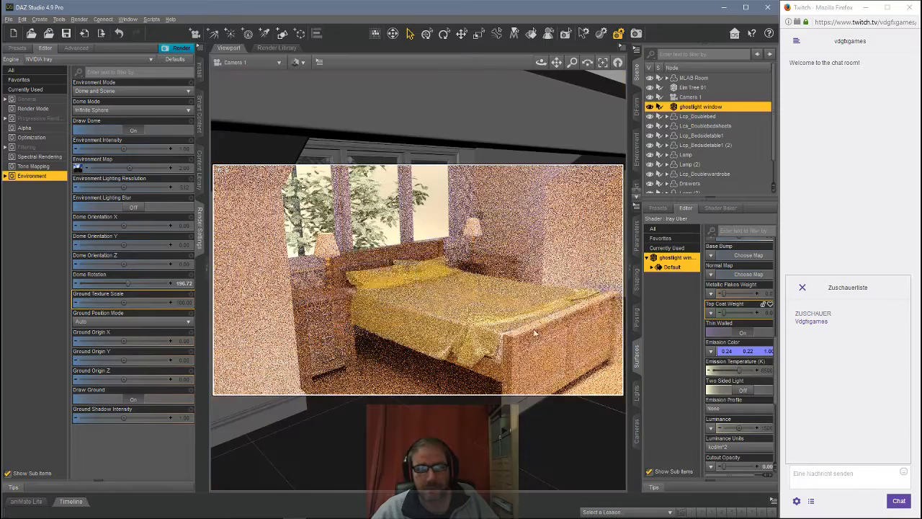
pyautogui.click(740, 352)
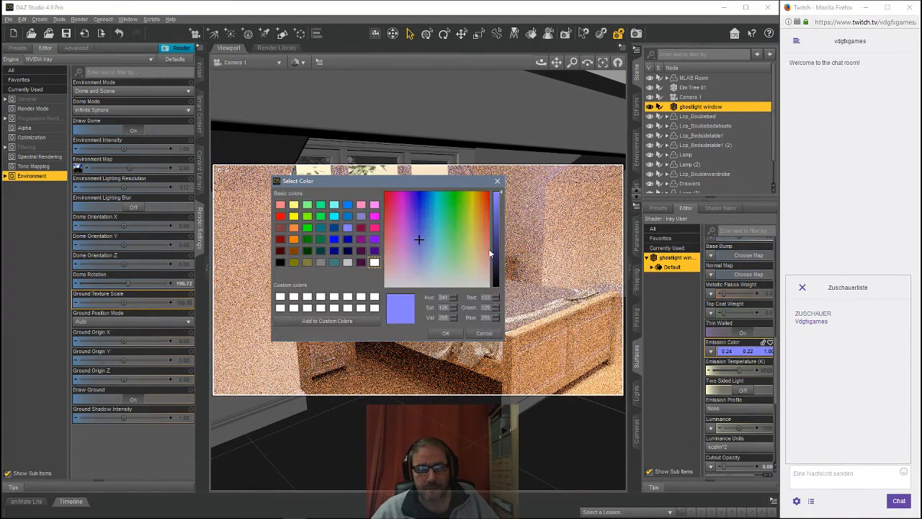
pyautogui.moveTo(474, 256); pyautogui.dragTo(497, 263)
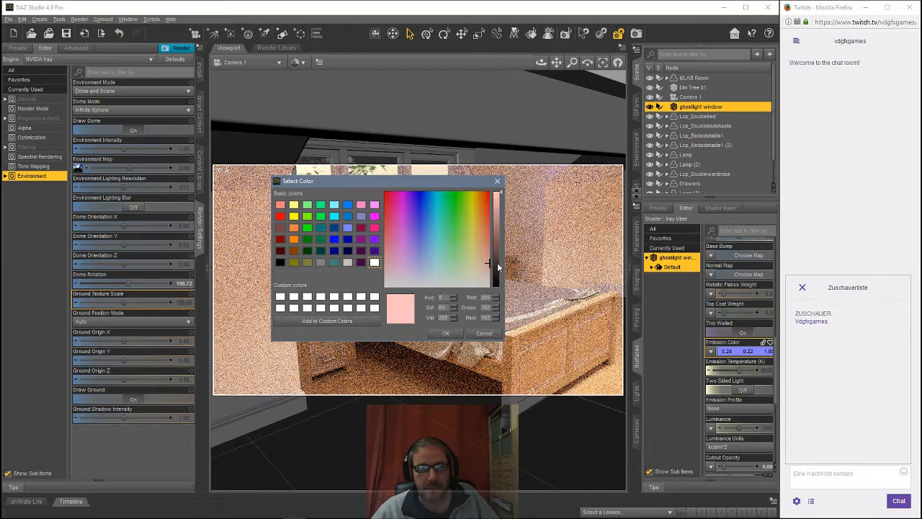
pyautogui.click(445, 333)
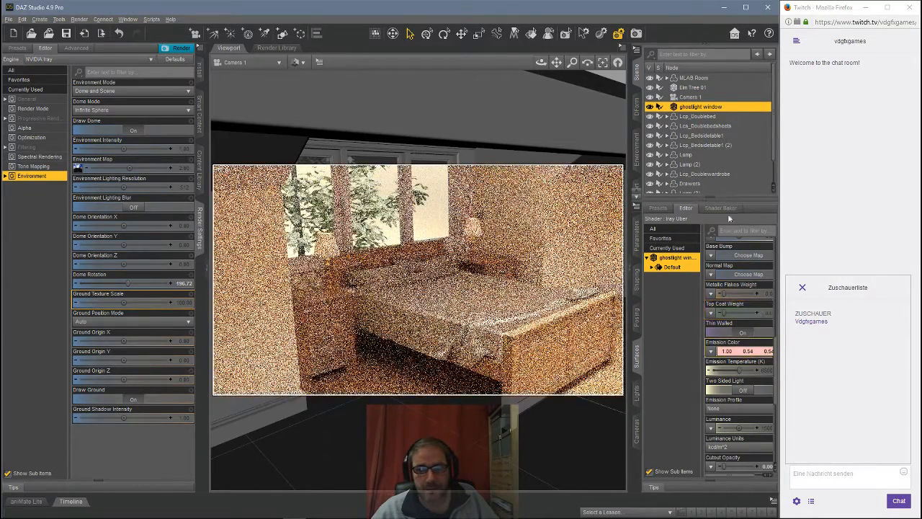
# Step: Select the ceiling light's surface and set its emission color to a pale yellow
pyautogui.scroll(1, 728, 303)
pyautogui.scroll(-2, 703, 176)
pyautogui.click(693, 189)
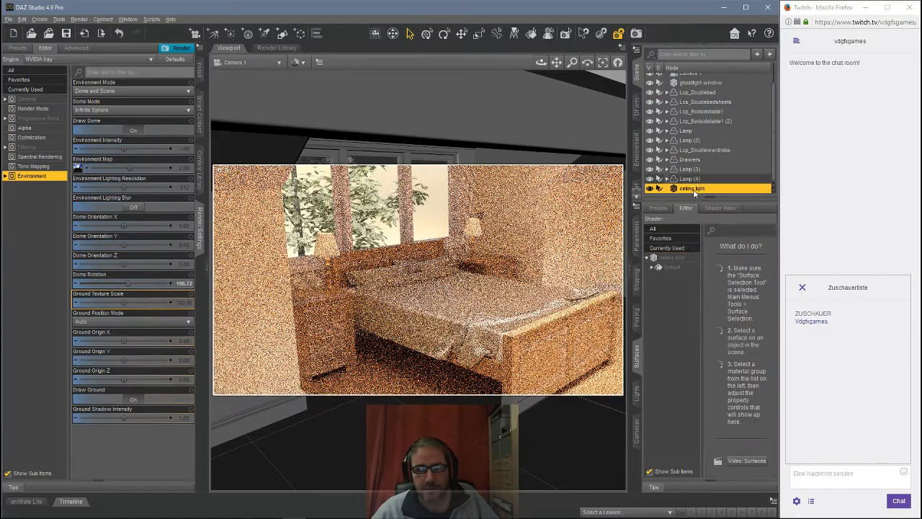
pyautogui.click(668, 265)
pyautogui.click(735, 366)
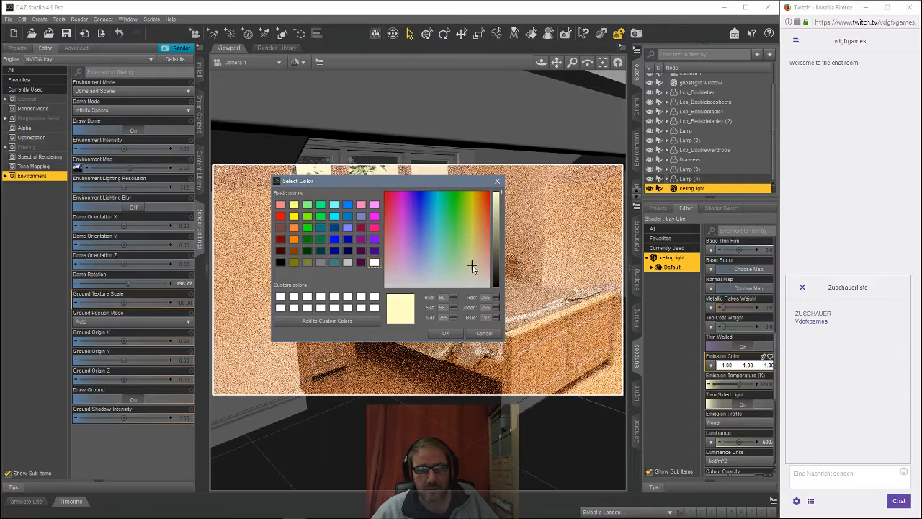
pyautogui.click(446, 335)
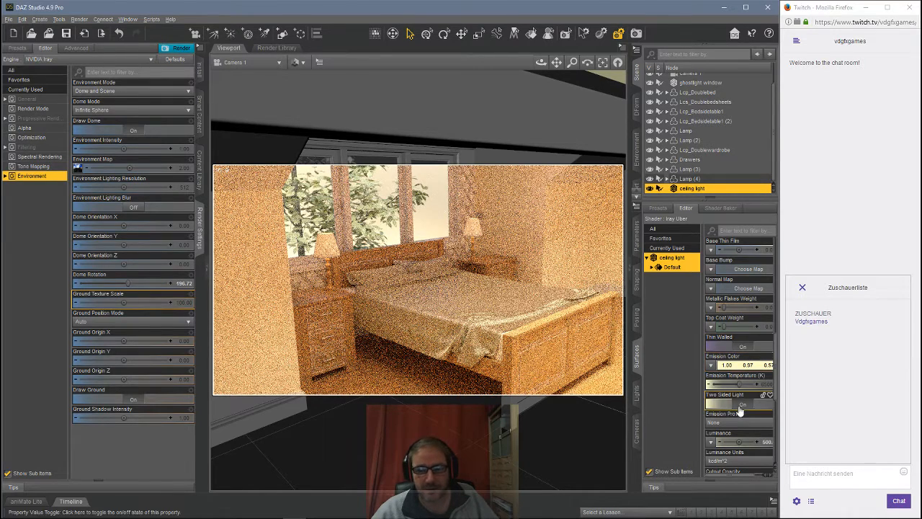
# Step: Reselect the window plane's surface and deepen its emission color to pink (1.00, 0.46, 0.46)
pyautogui.click(739, 379)
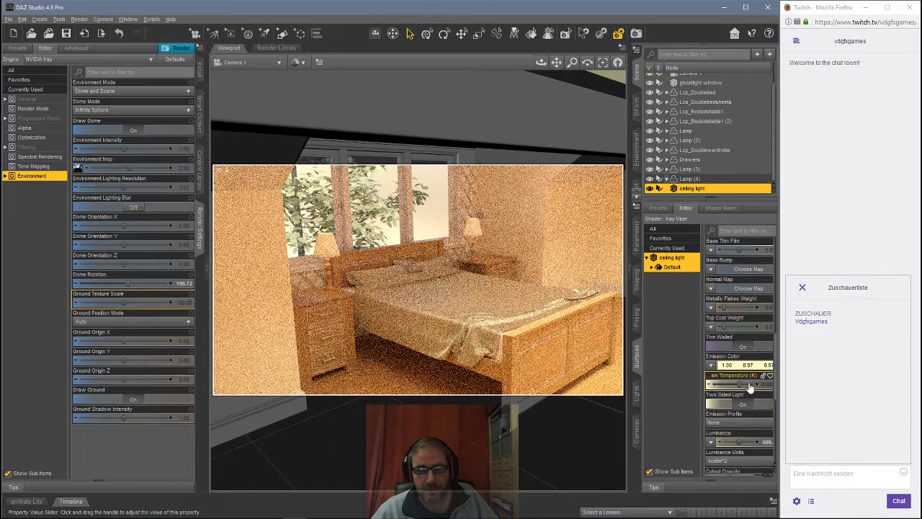
pyautogui.scroll(3, 694, 131)
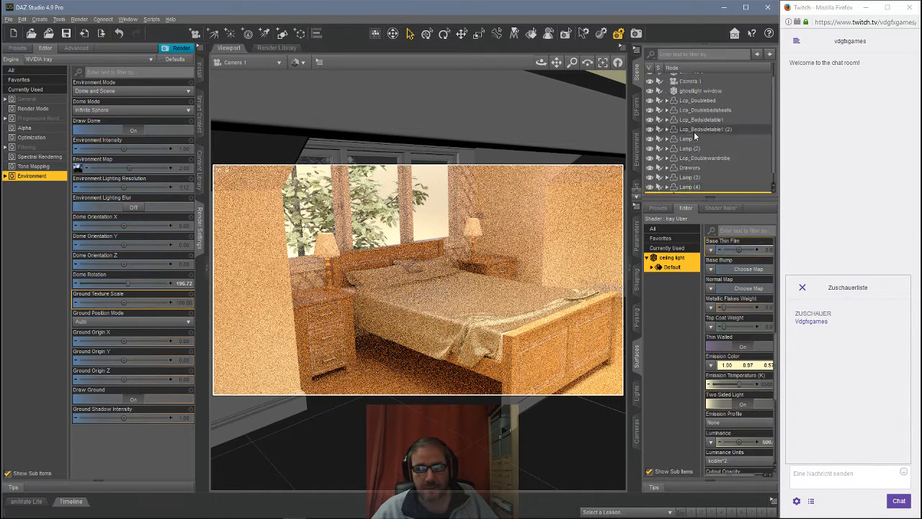
pyautogui.scroll(-3, 693, 144)
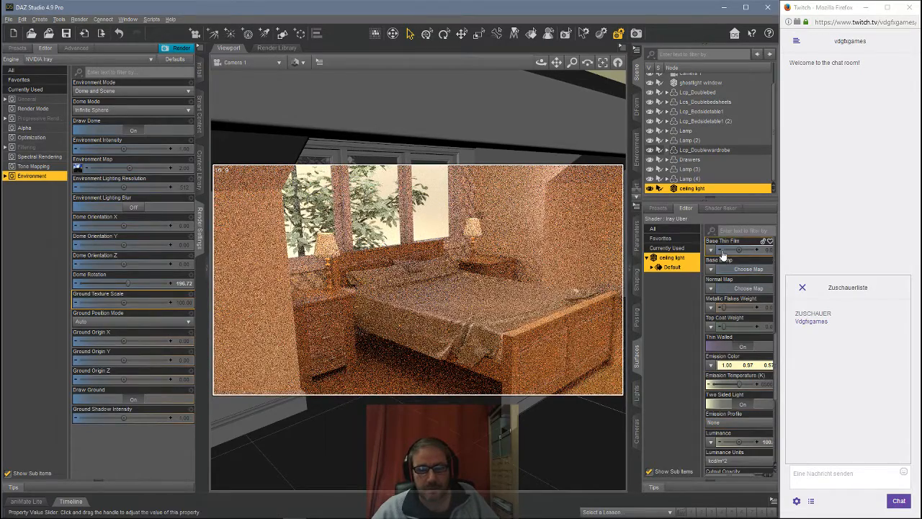
pyautogui.scroll(1, 690, 119)
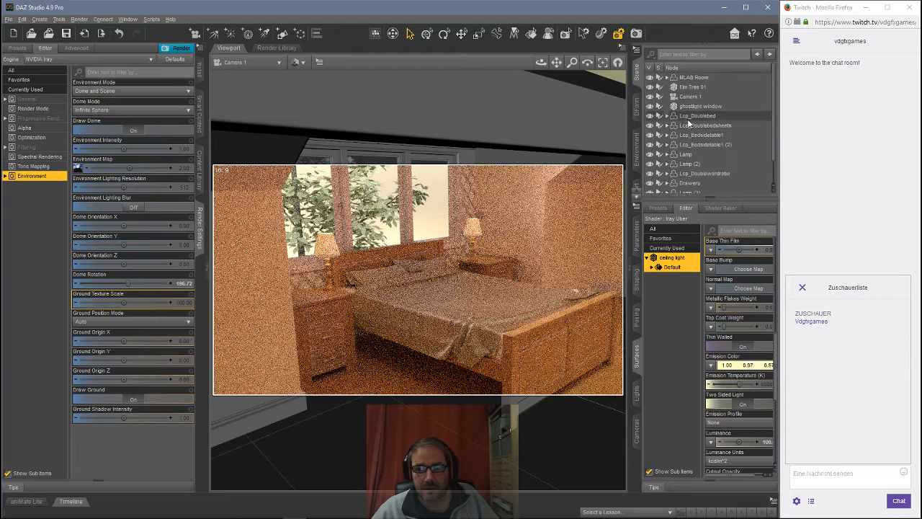
pyautogui.click(692, 107)
pyautogui.click(672, 266)
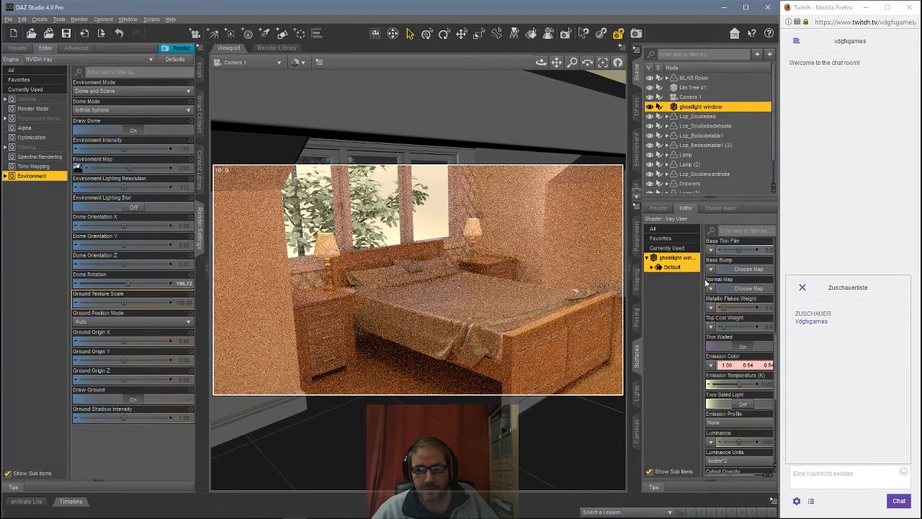
pyautogui.click(739, 368)
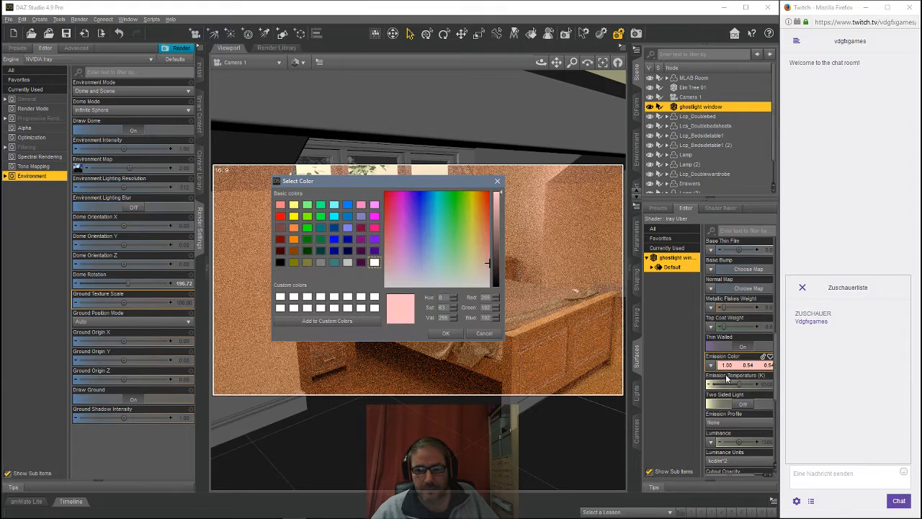
pyautogui.click(425, 267)
pyautogui.moveTo(424, 269); pyautogui.dragTo(489, 258)
pyautogui.click(445, 332)
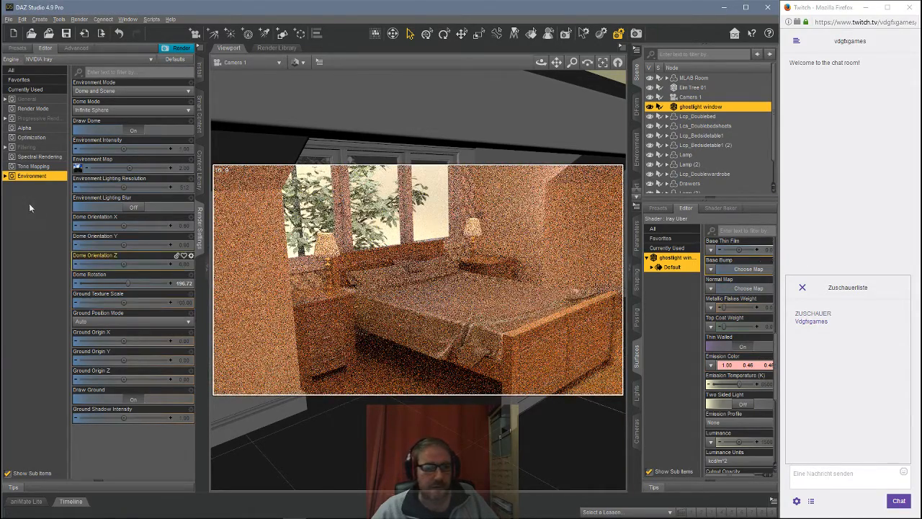
# Step: Open the tone mapping render settings and set Crush Blacks to 1.00
pyautogui.click(33, 167)
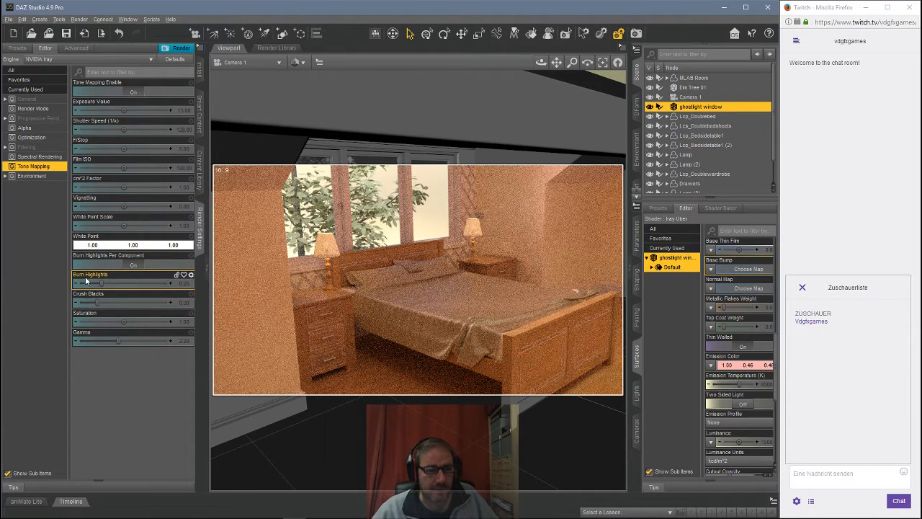
pyautogui.click(98, 303)
pyautogui.moveTo(96, 302); pyautogui.dragTo(178, 304)
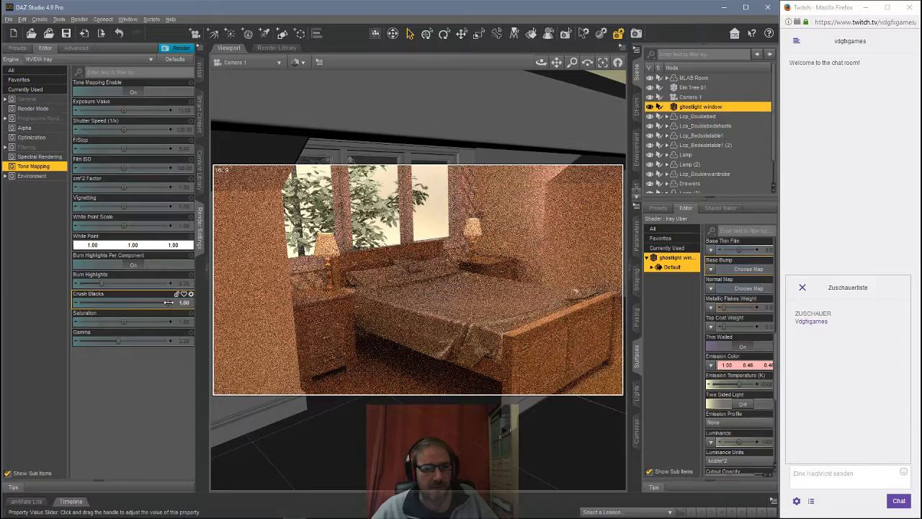
pyautogui.moveTo(167, 303); pyautogui.dragTo(66, 302)
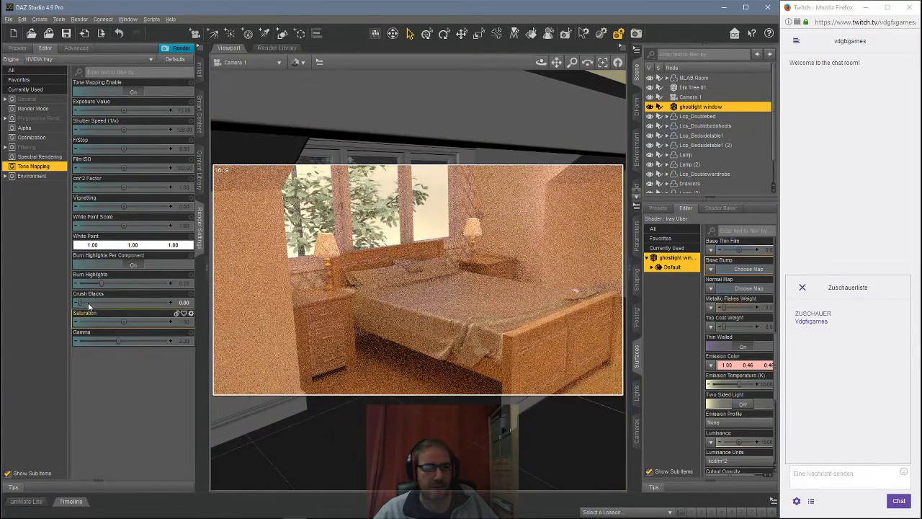
pyautogui.moveTo(80, 304); pyautogui.dragTo(177, 304)
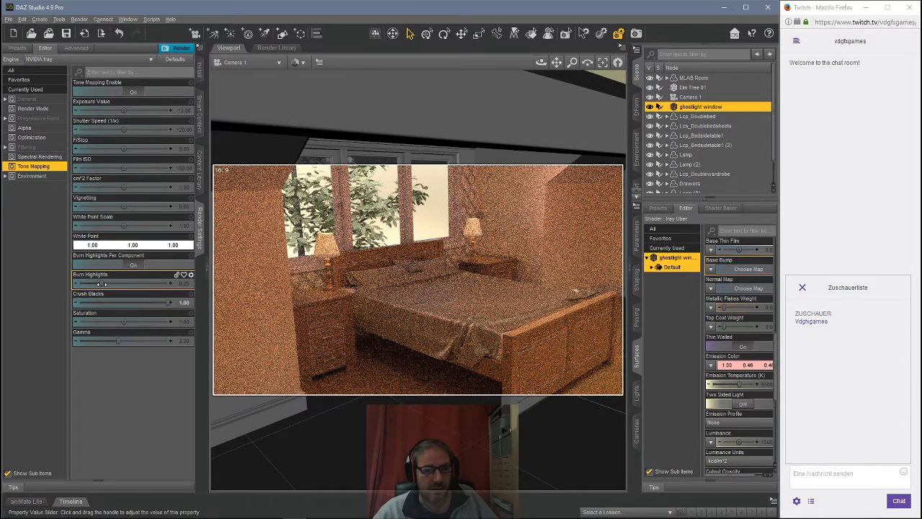
# Step: Set tone mapping Burn Highlights to 1.00, Saturation to about 0.88 and Gamma to about 1.91
pyautogui.moveTo(101, 284)
pyautogui.mouseDown()
pyautogui.moveTo(163, 286)
pyautogui.moveTo(102, 287)
pyautogui.mouseUp()
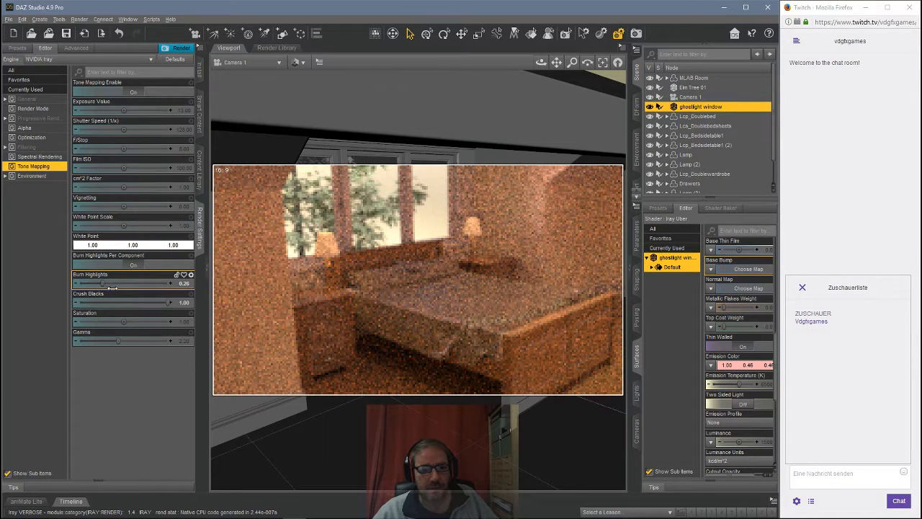
pyautogui.moveTo(112, 287); pyautogui.dragTo(180, 285)
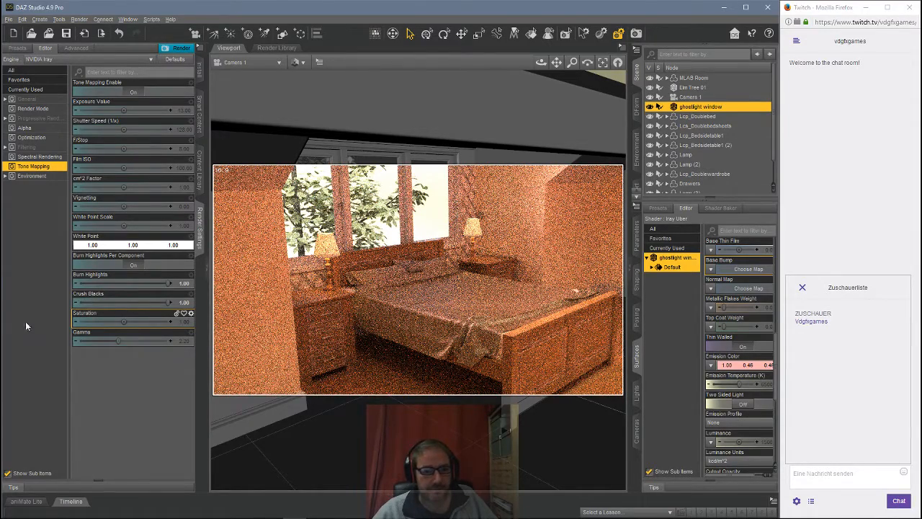
pyautogui.moveTo(123, 320); pyautogui.dragTo(113, 340)
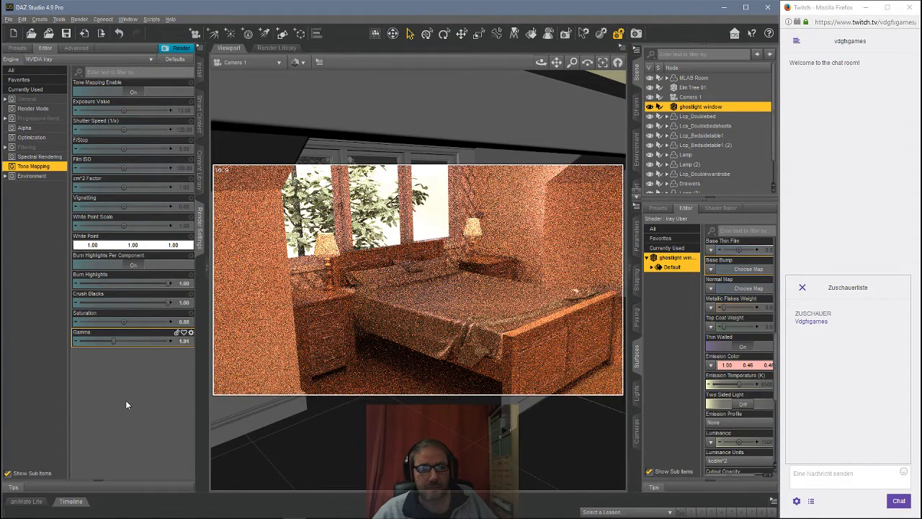
# Step: Open the Environment render settings and lower Environment Intensity to 0.40
pyautogui.click(154, 197)
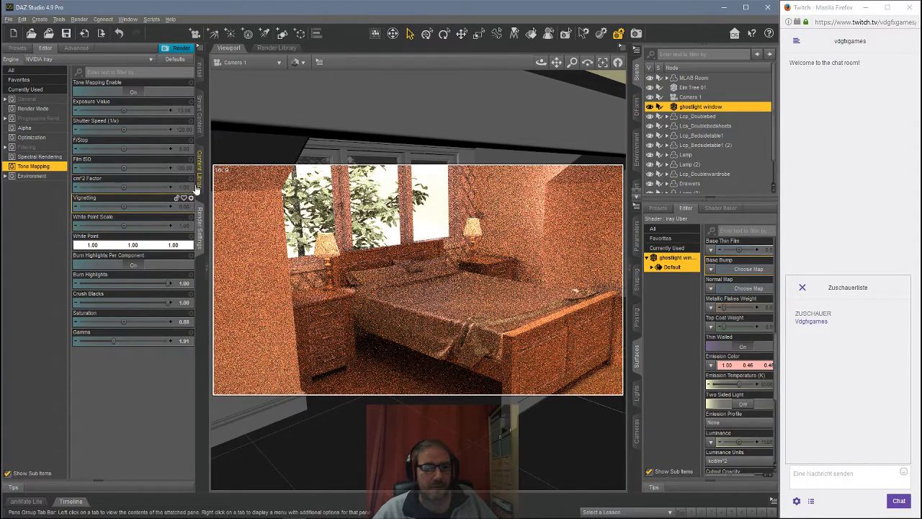
pyautogui.click(44, 176)
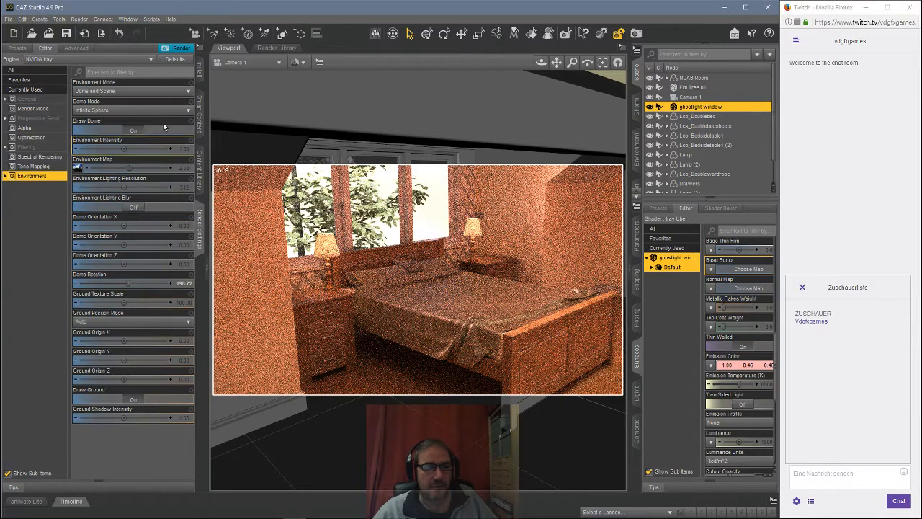
pyautogui.click(75, 152)
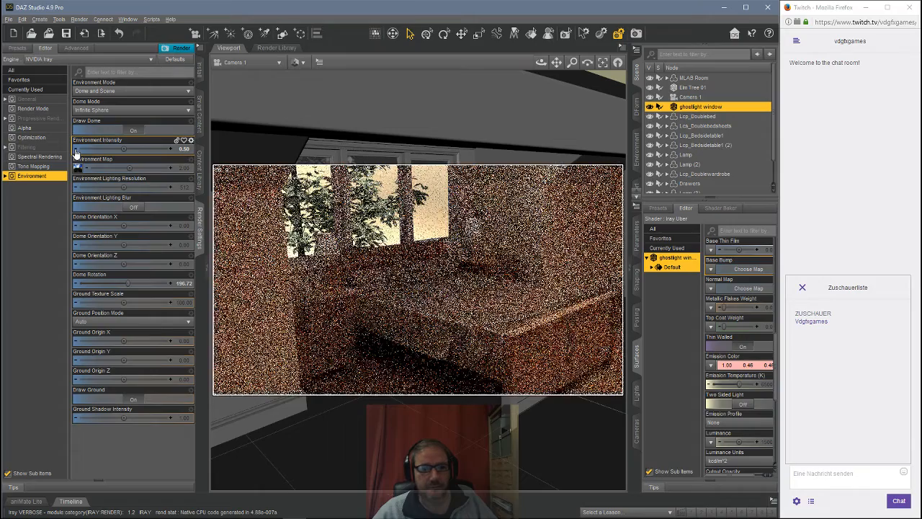
pyautogui.click(75, 152)
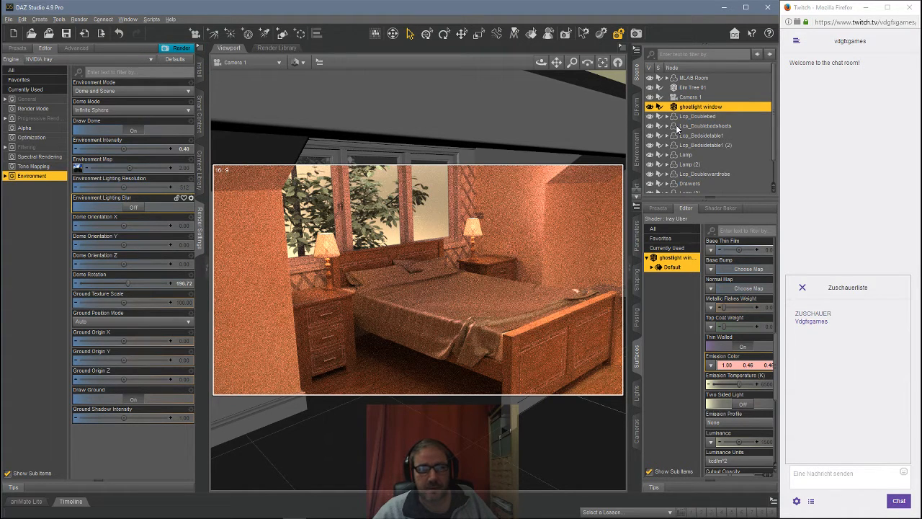
# Step: Hide and show the ghostlight window plane again to compare its effect on the render
pyautogui.scroll(-1, 677, 128)
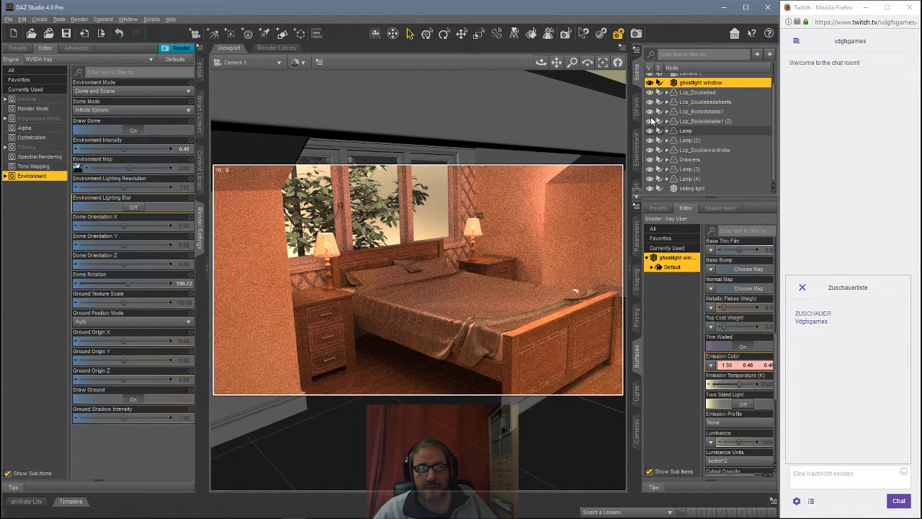
pyautogui.scroll(1, 671, 144)
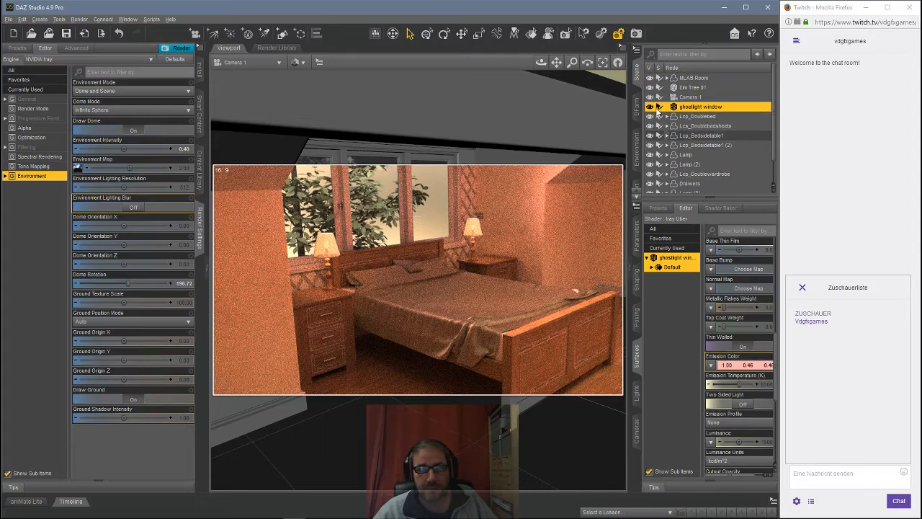
pyautogui.click(650, 106)
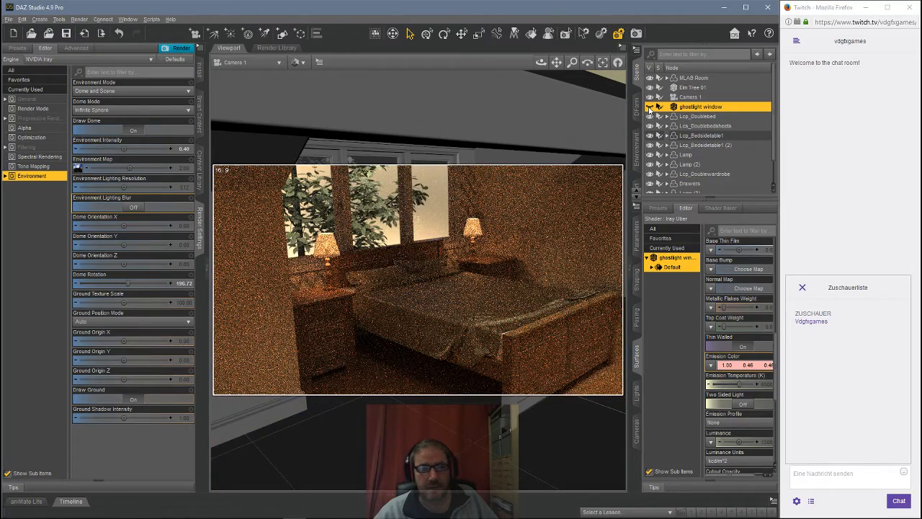
pyautogui.click(649, 107)
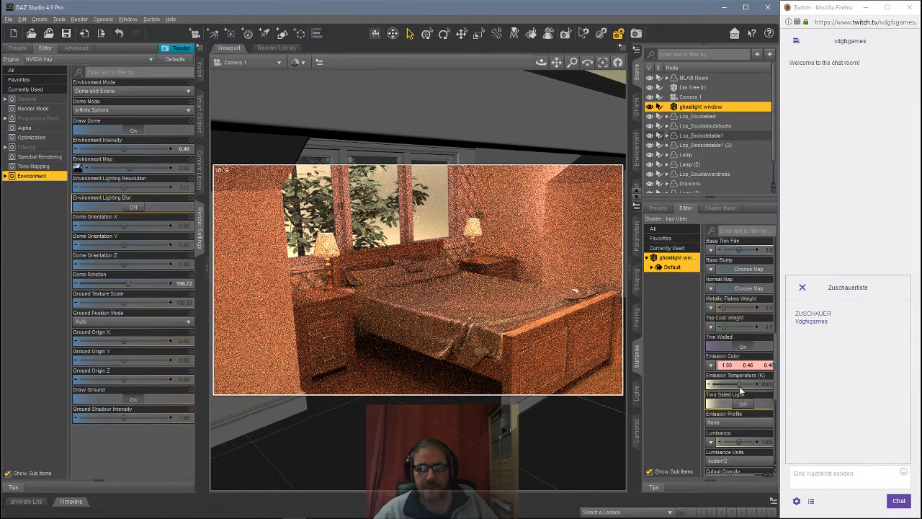
# Step: Set the ghostlight window surface's Cutout Opacity to 0.010
pyautogui.scroll(-2, 739, 389)
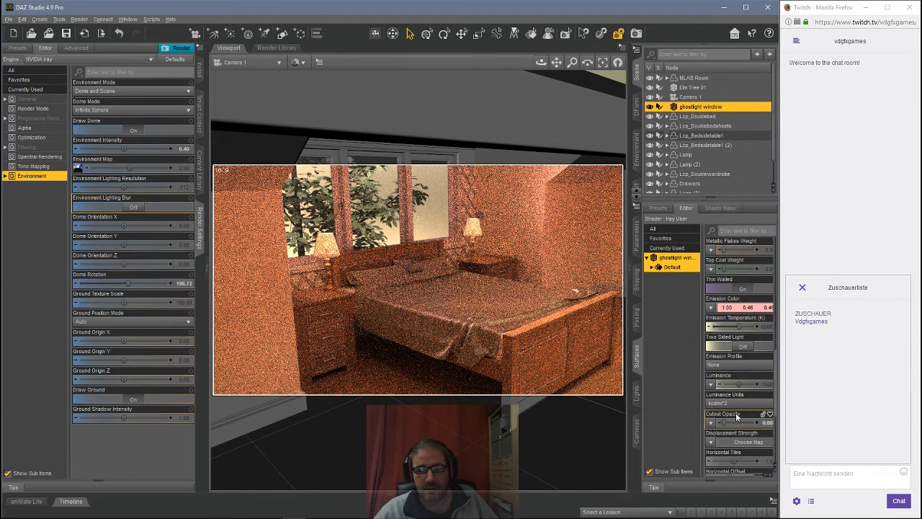
pyautogui.click(762, 422)
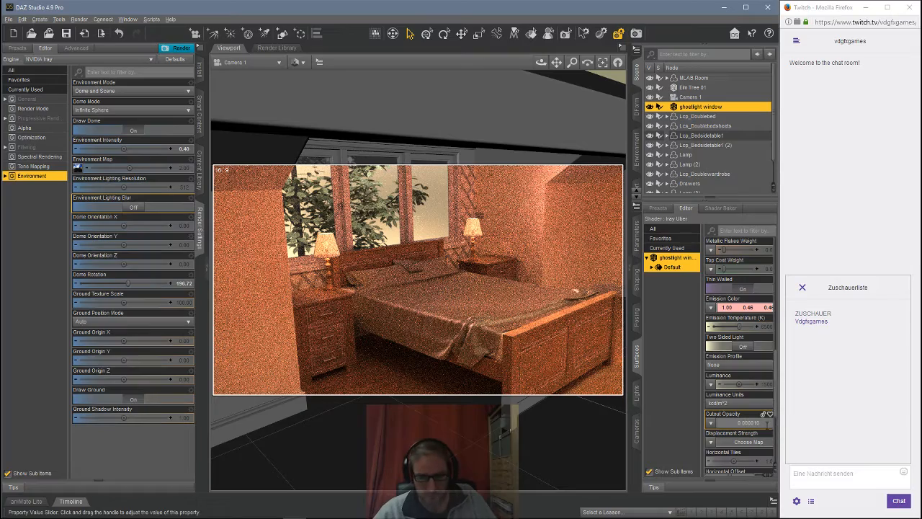
pyautogui.press('Return')
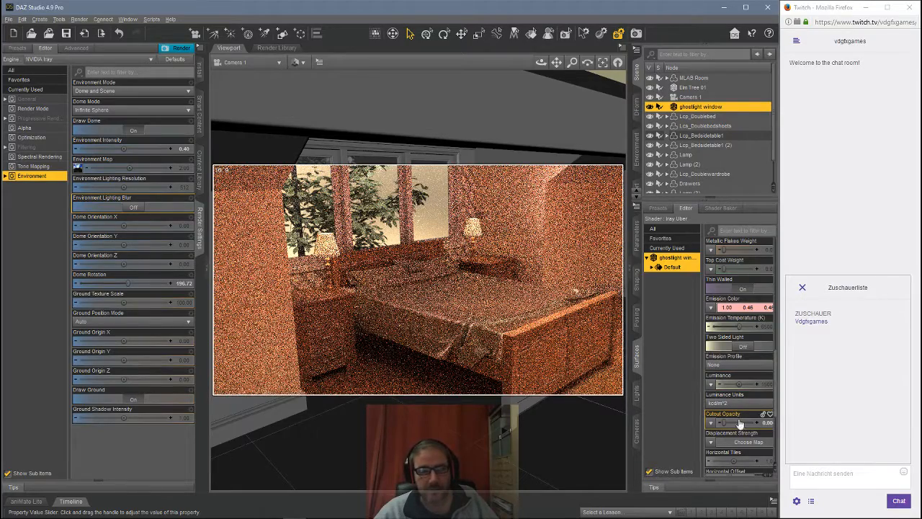
pyautogui.click(766, 423)
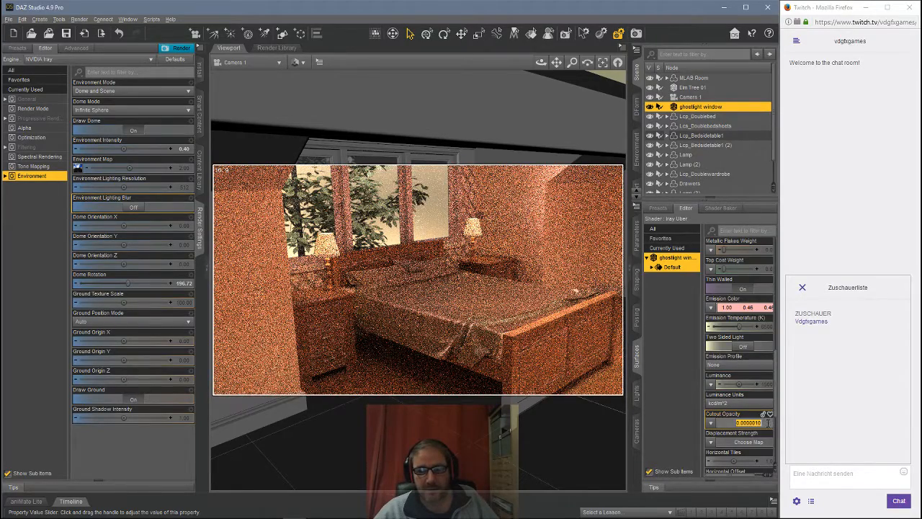
pyautogui.click(742, 423)
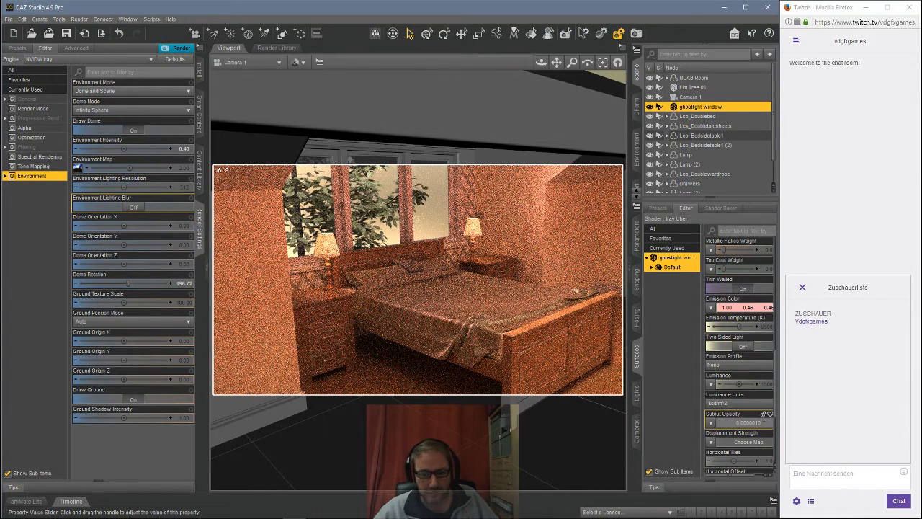
pyautogui.press('Delete')
pyautogui.press('Delete')
pyautogui.press('Delete')
pyautogui.press('Delete')
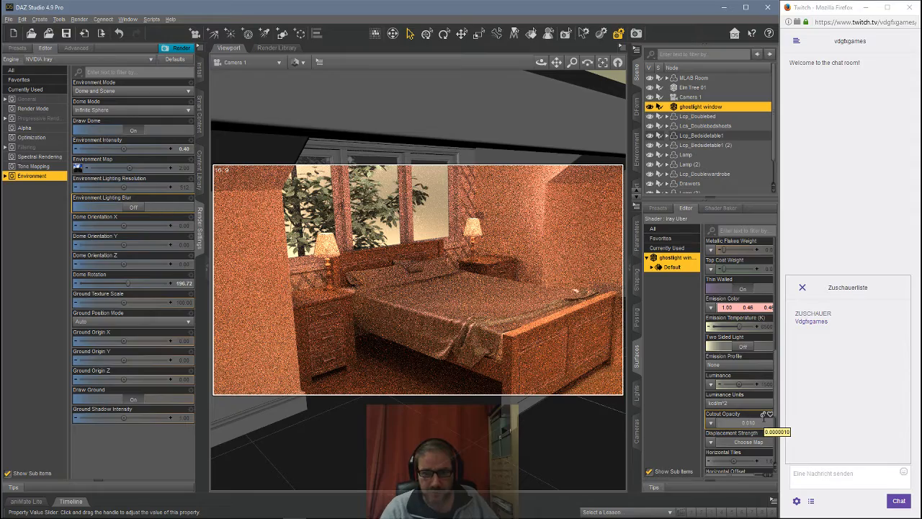
pyautogui.press('Return')
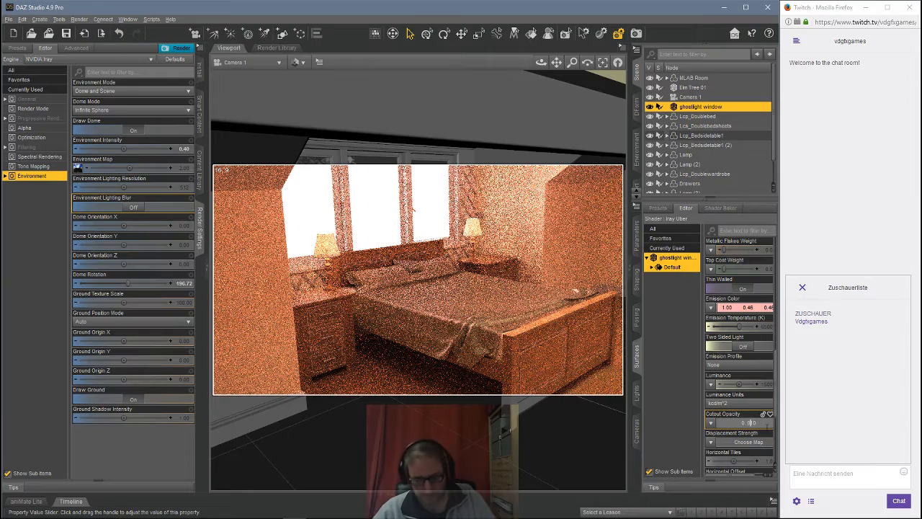
pyautogui.press('Return')
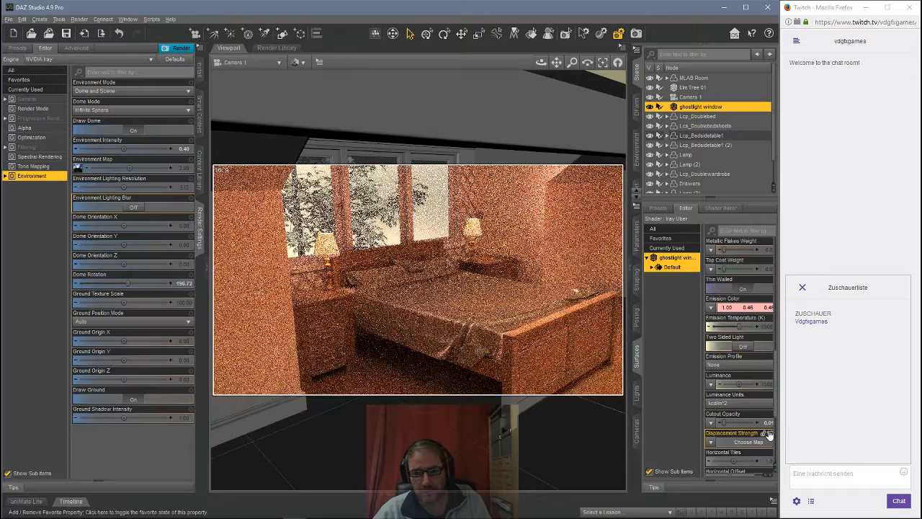
# Step: Set the window surface's Cutout Opacity to 0.001
pyautogui.click(763, 422)
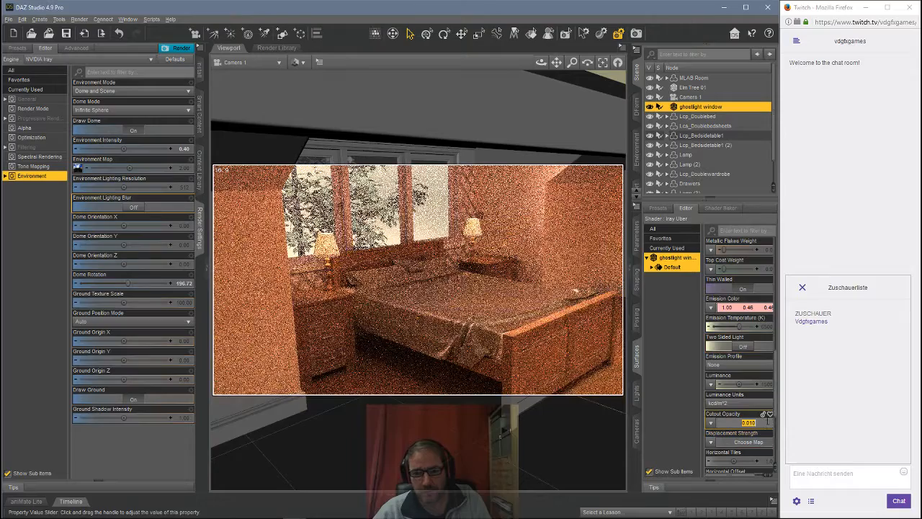
pyautogui.write('0.001')
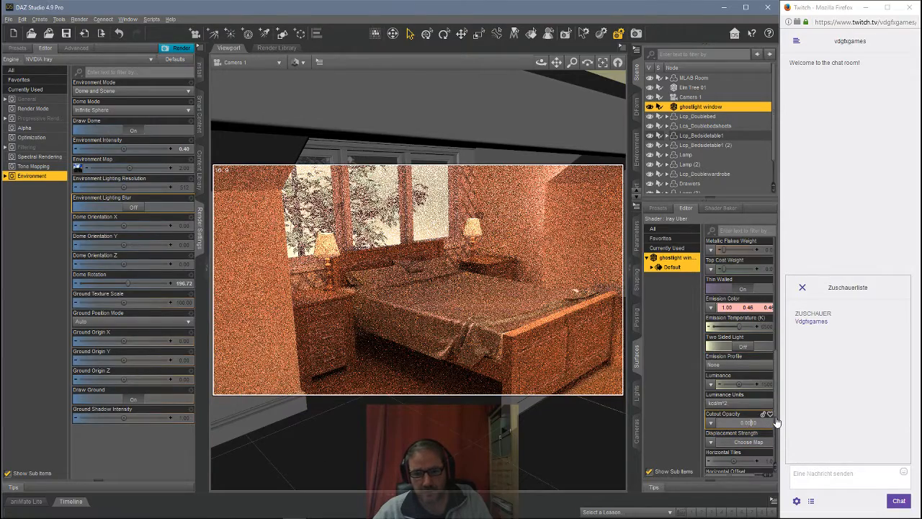
pyautogui.press('Return')
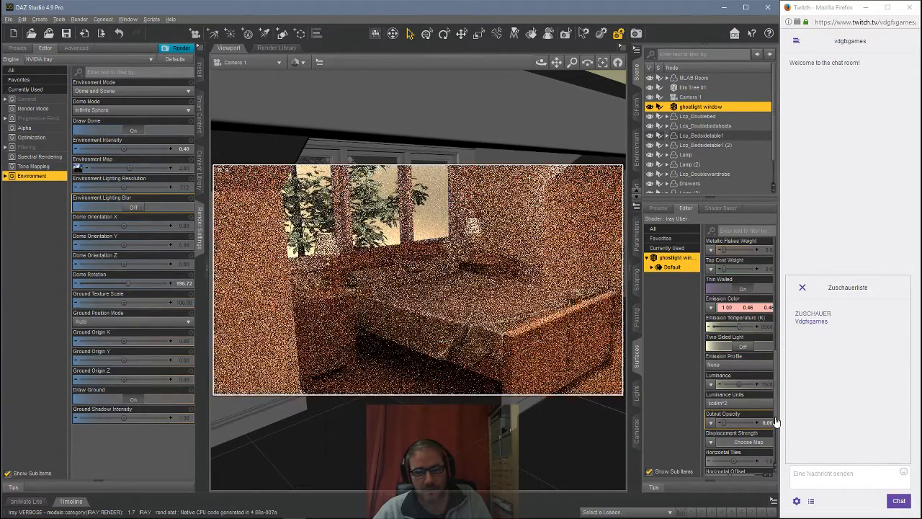
# Step: Set the window surface's Cutout Opacity to 0
pyautogui.moveTo(766, 427)
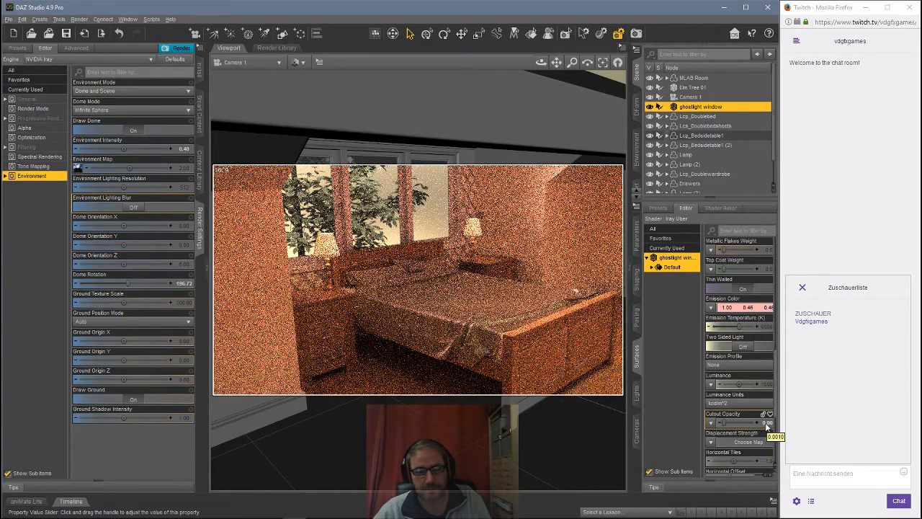
pyautogui.click(765, 423)
pyautogui.click(749, 423)
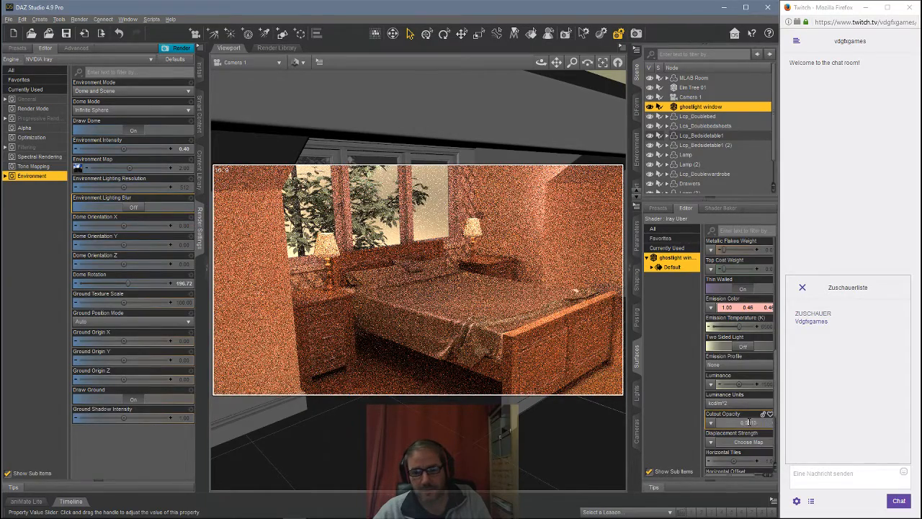
pyautogui.write('00')
pyautogui.press('Return')
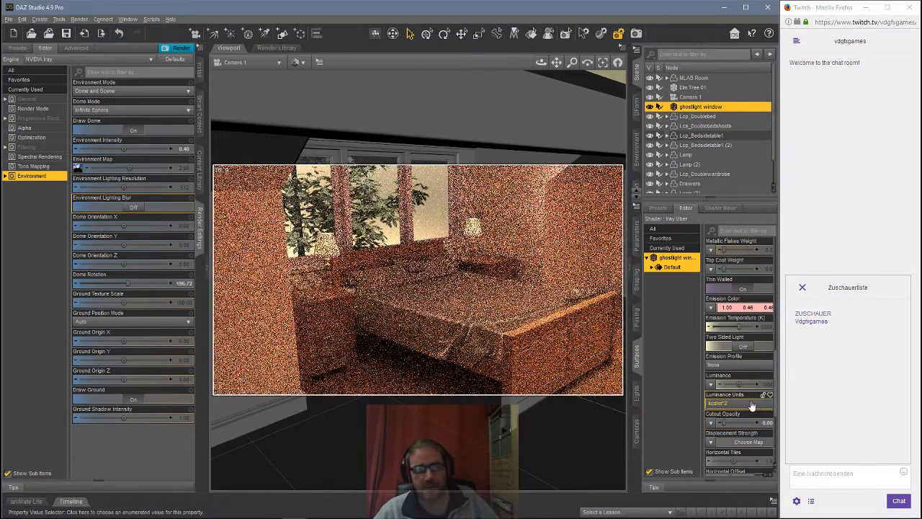
# Step: Clear the surface selection in the Surfaces pane
pyautogui.moveTo(769, 425)
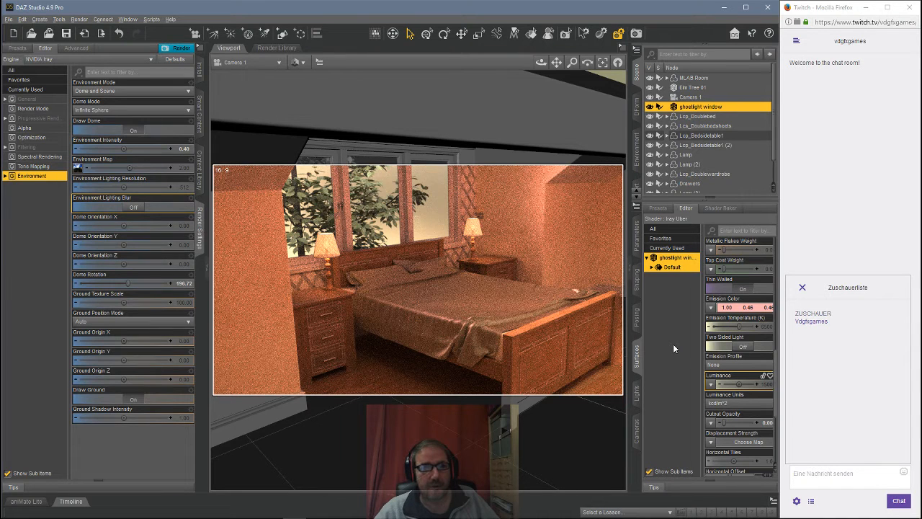
pyautogui.click(663, 294)
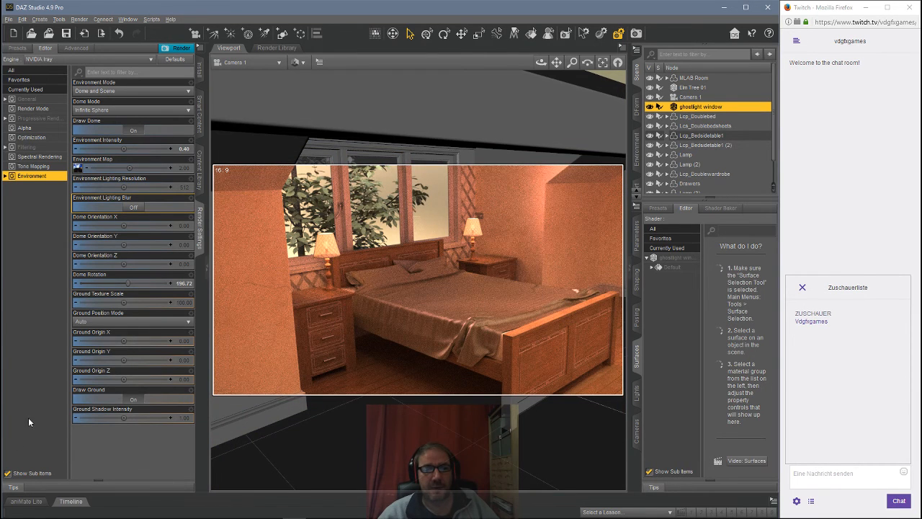
pyautogui.moveTo(21, 517)
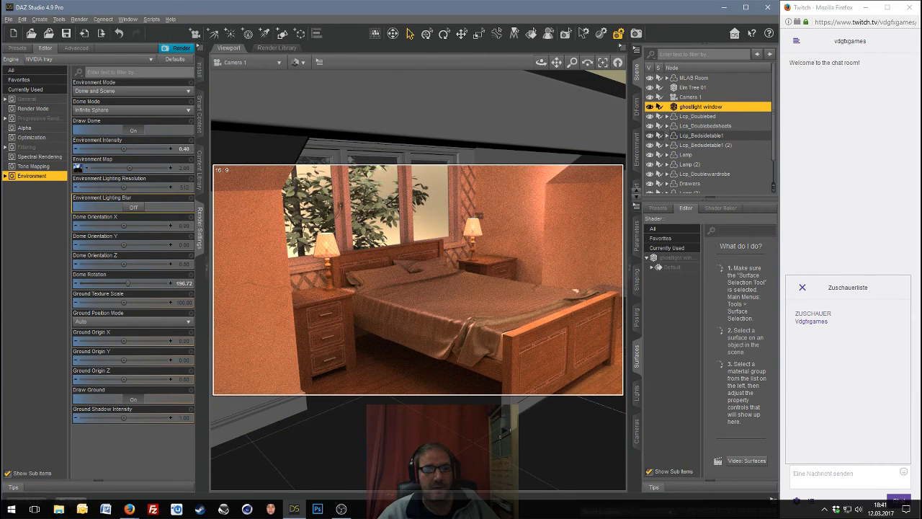